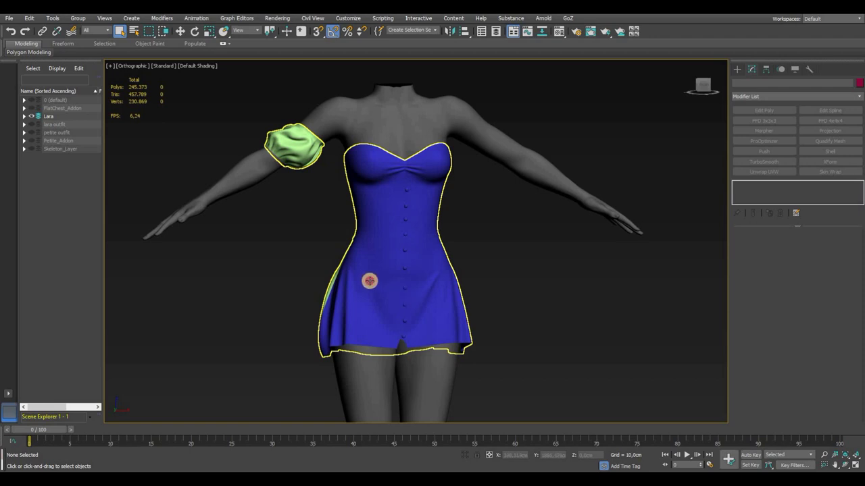
Step: Examine the suknja_low dress on the Lara_DevKit body from the front, side and back
click(329, 340)
click(383, 344)
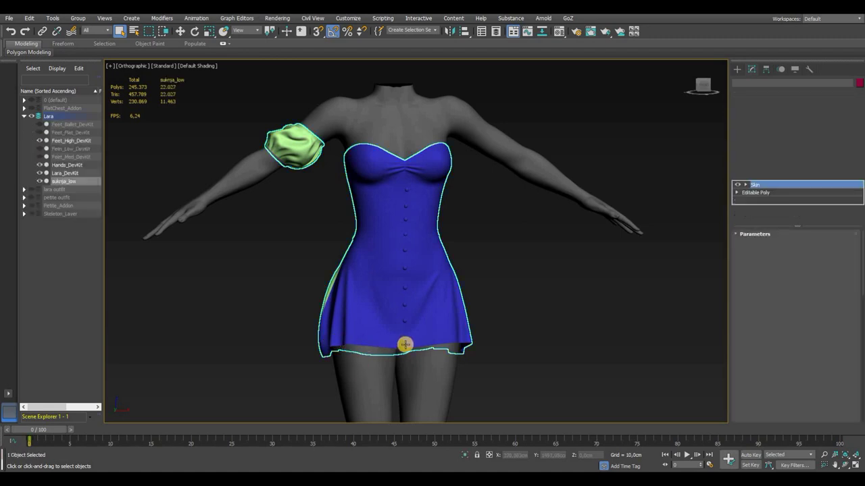
alt+middle_drag(405, 344, 409, 239)
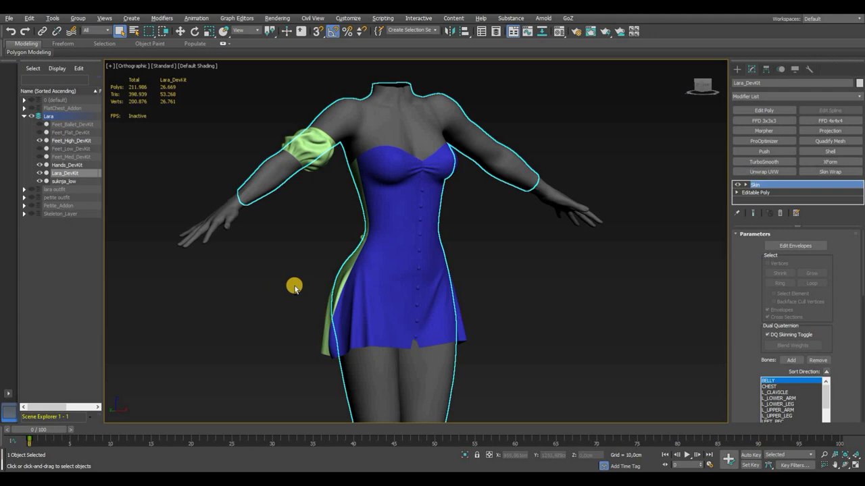
alt+middle_drag(295, 287, 411, 230)
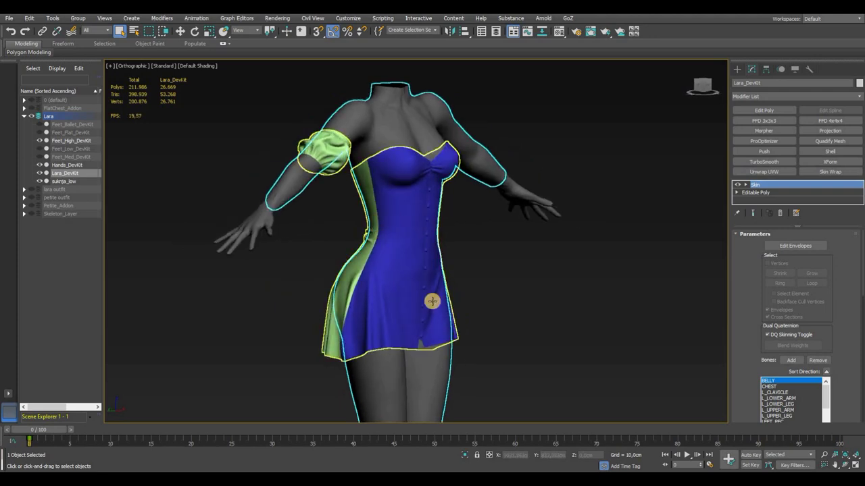
alt+middle_drag(415, 305, 413, 293)
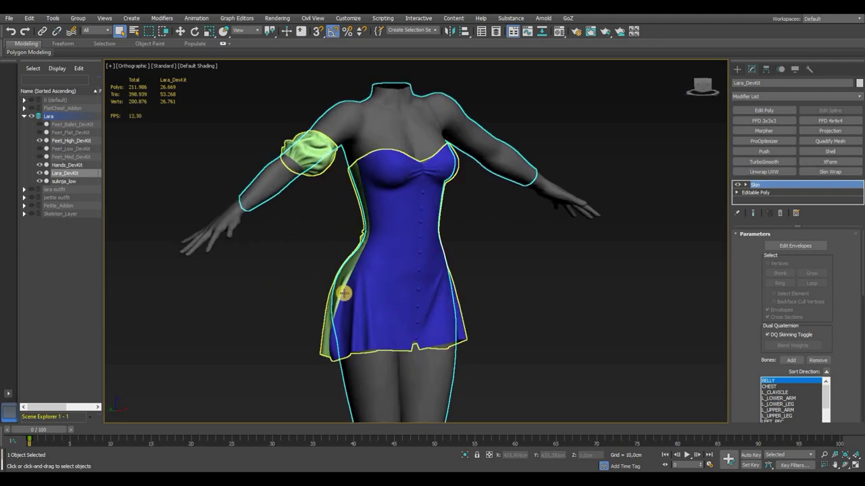
alt+middle_drag(405, 253, 383, 252)
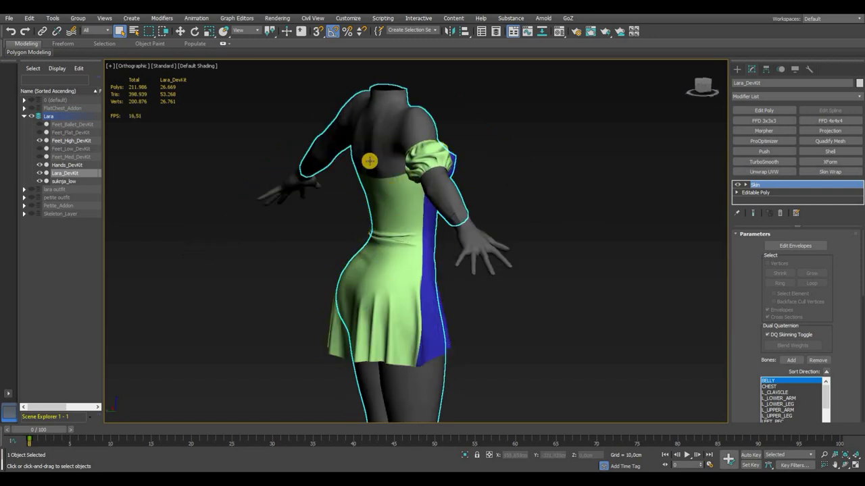
alt+middle_drag(322, 262, 325, 221)
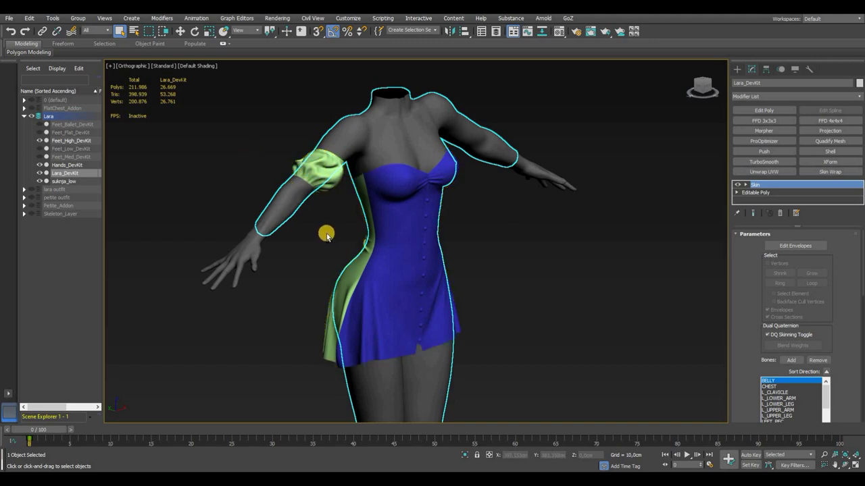
alt+middle_drag(307, 151, 279, 152)
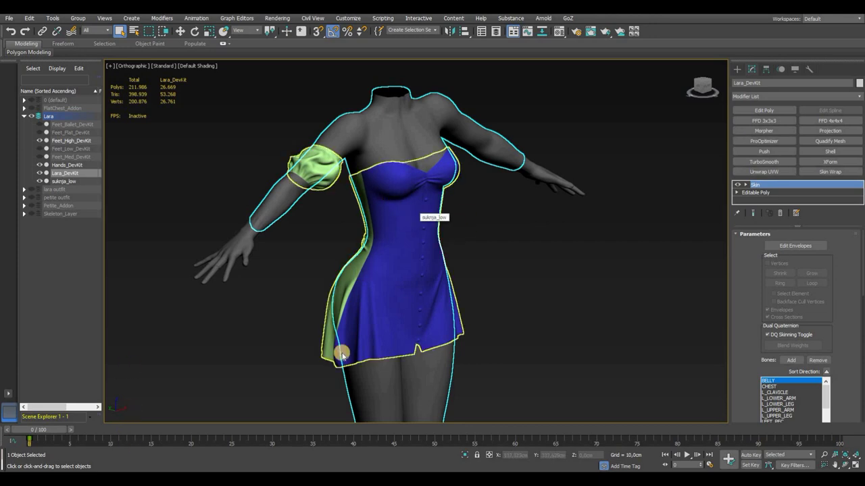
Step: Switch to the Second Life viewer and examine the white dress worn by the avatar
click(153, 478)
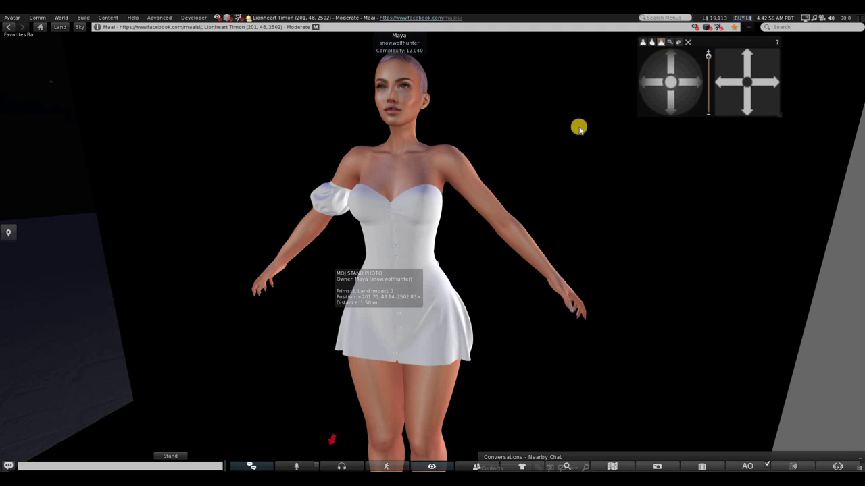
click(645, 79)
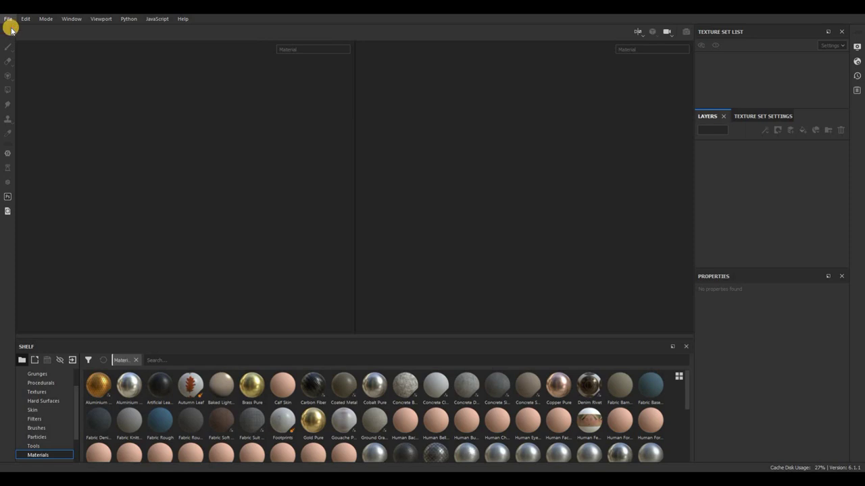
Step: In Substance Painter, create a new project from the audrey.fbx mesh with 2048 document resolution and OpenGL normal format
click(10, 28)
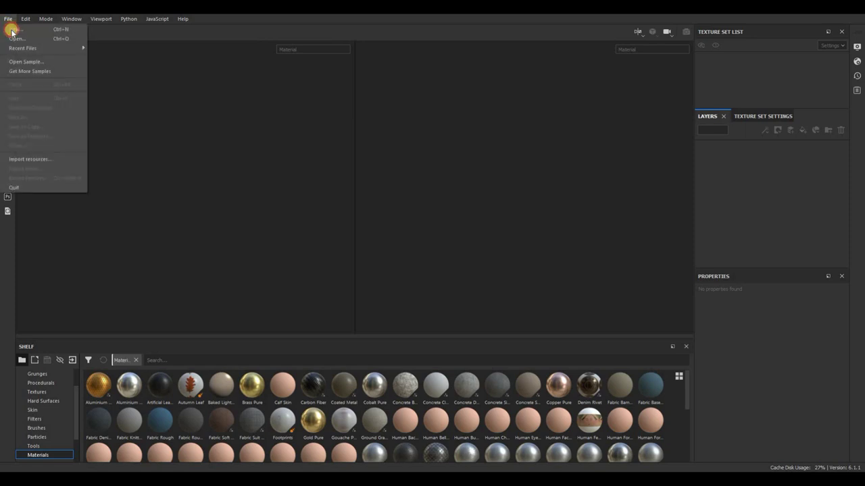
key(ctrl+n)
click(525, 139)
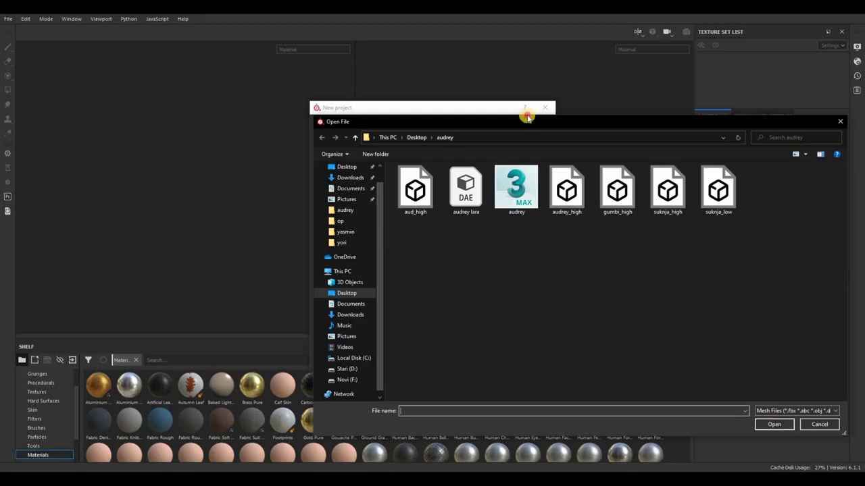
double_click(515, 169)
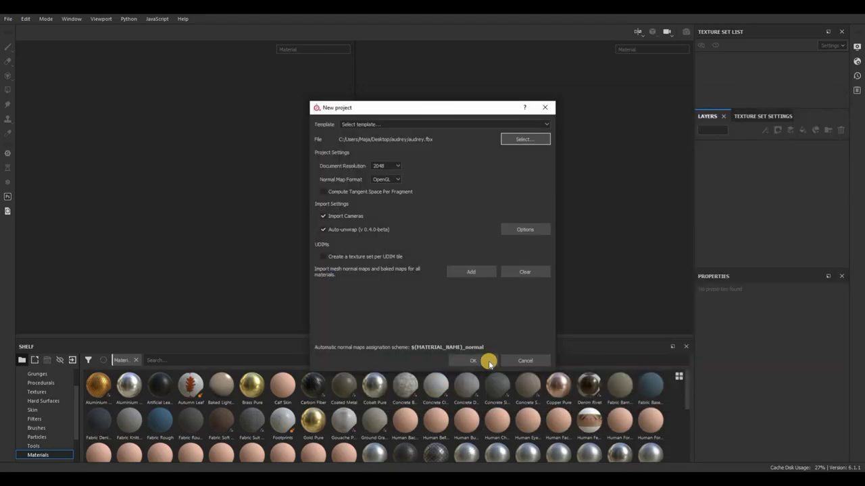
click(488, 359)
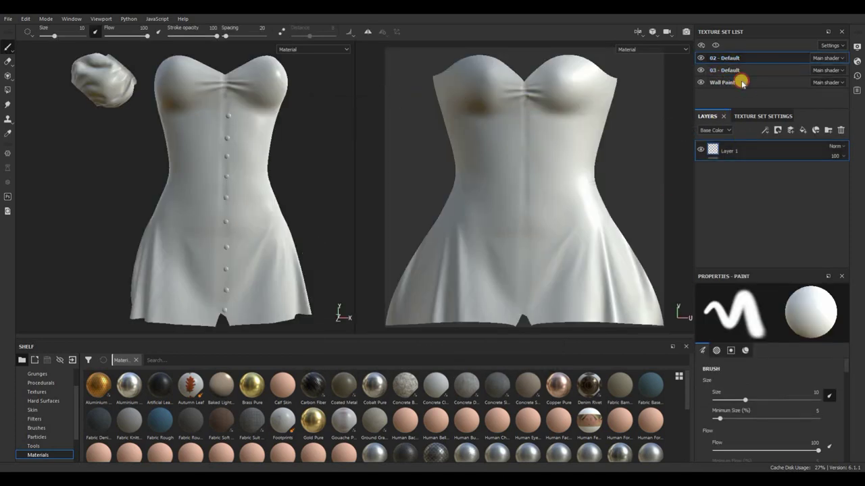
Step: Check the Wall Paint texture set, and rename the 02 - Default texture set as front
click(741, 81)
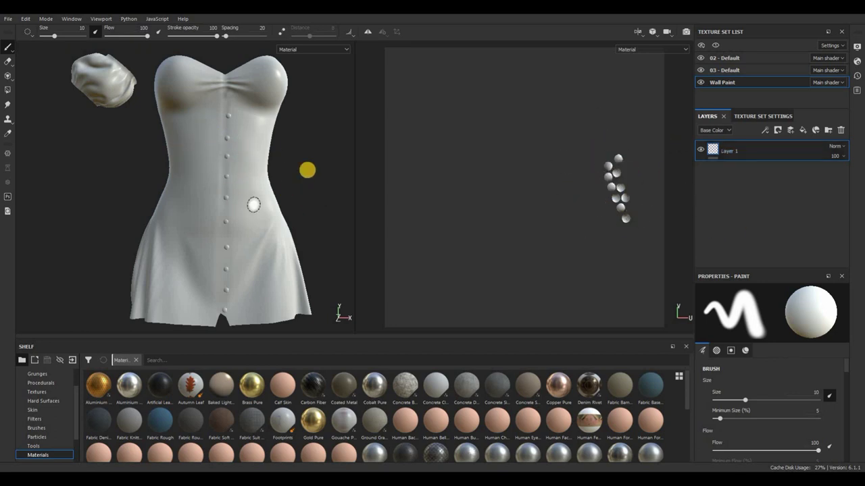
click(765, 58)
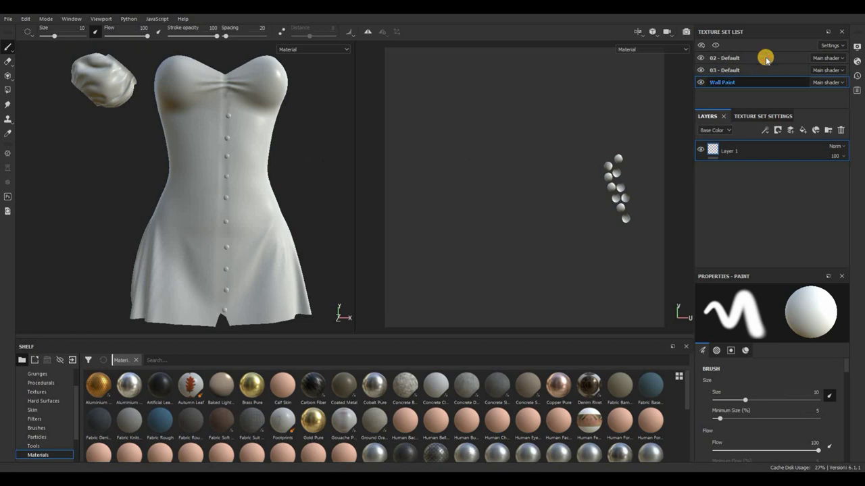
click(764, 60)
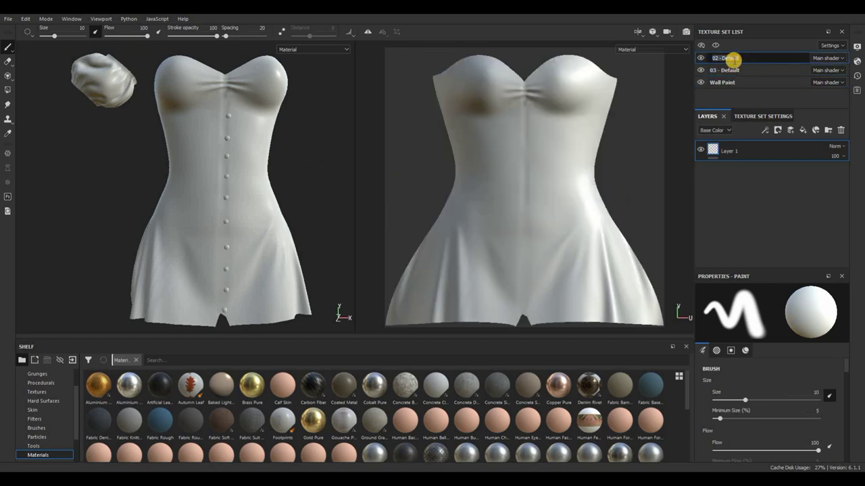
text(front)
key(Return)
Step: Rename the 03 - Default texture set as back and the Wall Paint texture set as buttons
double_click(720, 69)
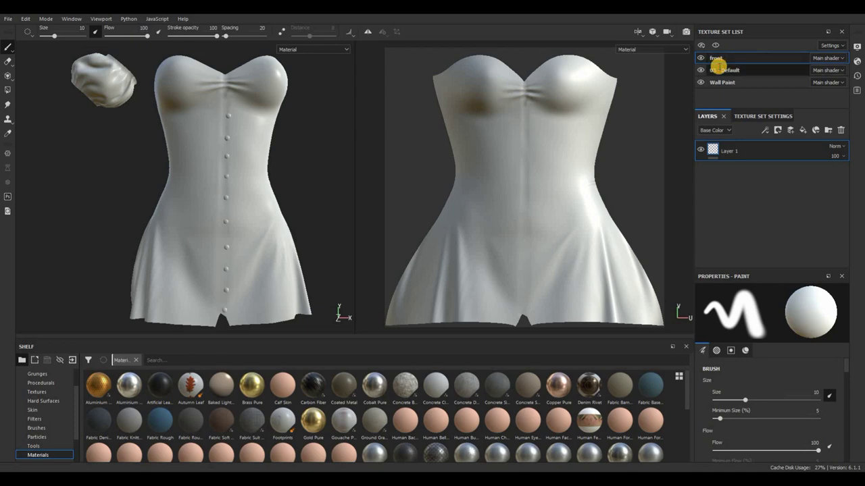
text(back)
key(Return)
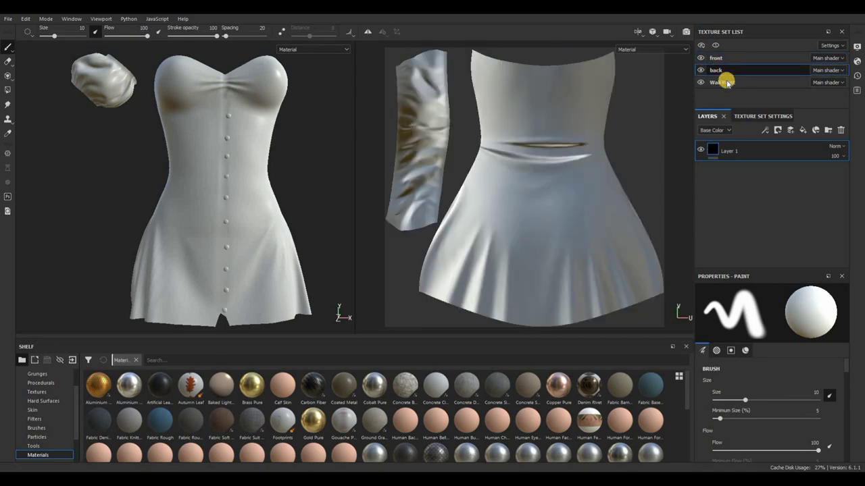
double_click(725, 82)
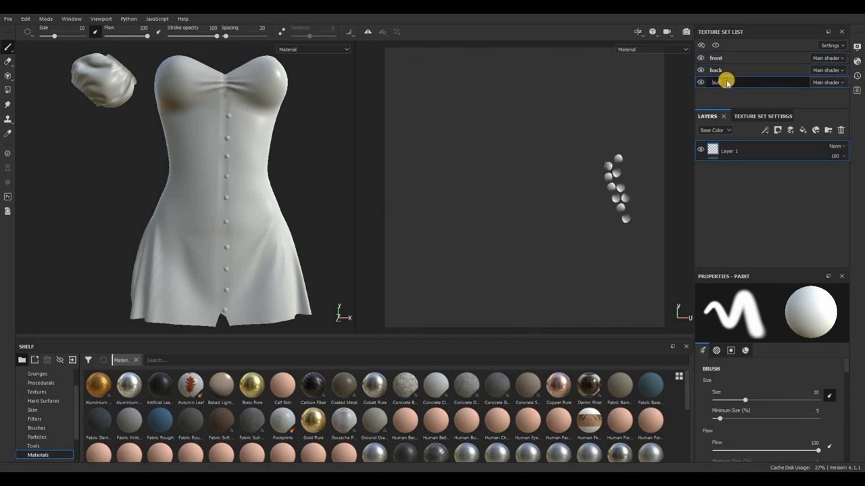
text(buttons)
key(Return)
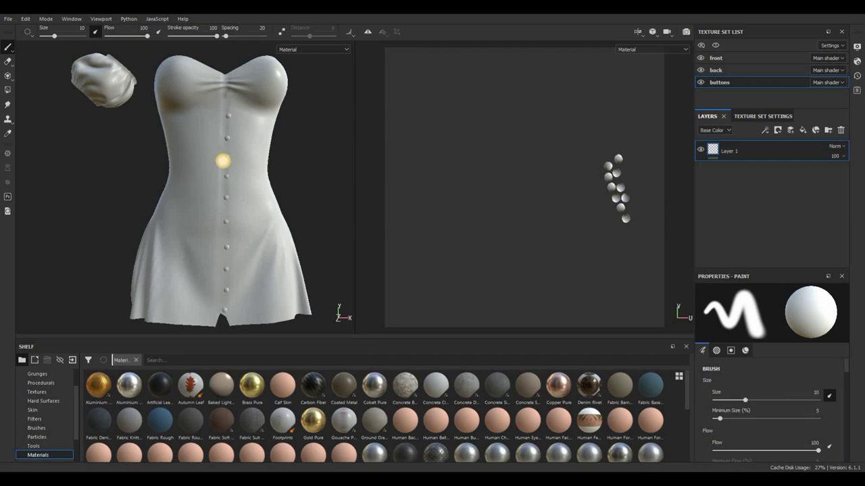
Step: Rotate the environment lighting around the dress to examine its shading, and activate the front texture set
click(745, 58)
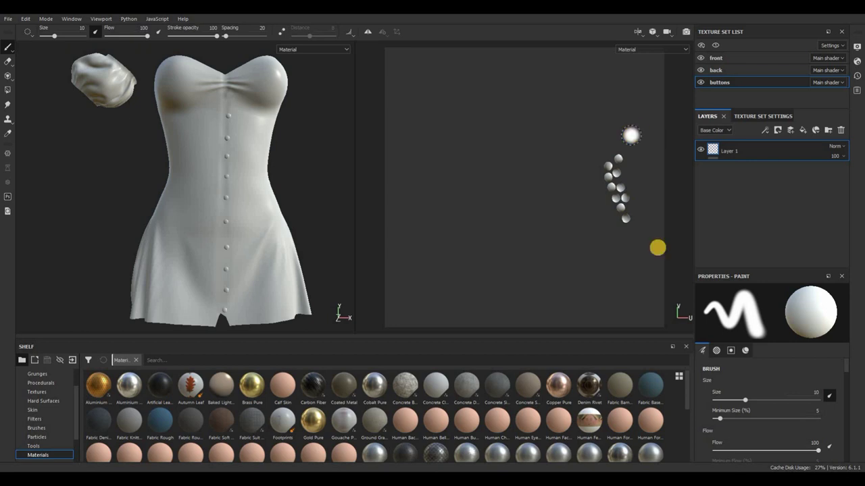
shift+right_drag(476, 284, 218, 151)
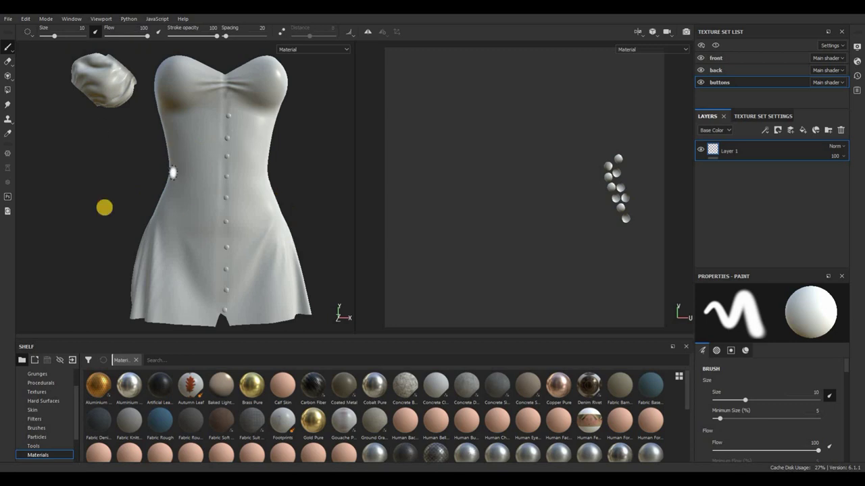
right_click(67, 171)
scroll(70, 162, down, 2)
mouse_move(94, 179)
alt+mouse_down()
mouse_move(42, 166)
mouse_move(58, 148)
alt+mouse_up()
right_click(58, 148)
mouse_move(67, 176)
shift+right_down()
mouse_move(74, 181)
mouse_move(88, 139)
shift+right_up()
mouse_move(83, 154)
shift+right_down()
mouse_move(77, 181)
mouse_move(111, 199)
shift+right_up()
ctrl+right_drag(57, 196, 90, 215)
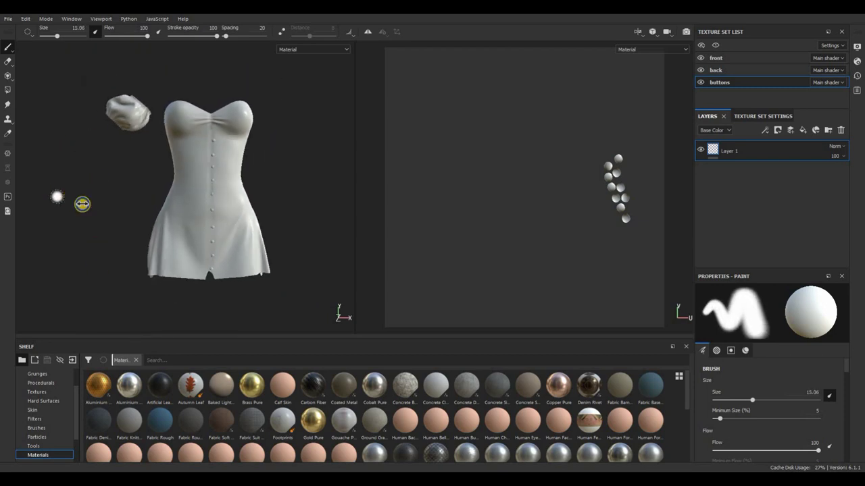
mouse_move(49, 178)
shift+right_down()
mouse_move(170, 183)
mouse_move(112, 189)
mouse_move(181, 178)
mouse_move(145, 187)
mouse_move(196, 188)
mouse_move(81, 170)
mouse_move(61, 131)
shift+right_up()
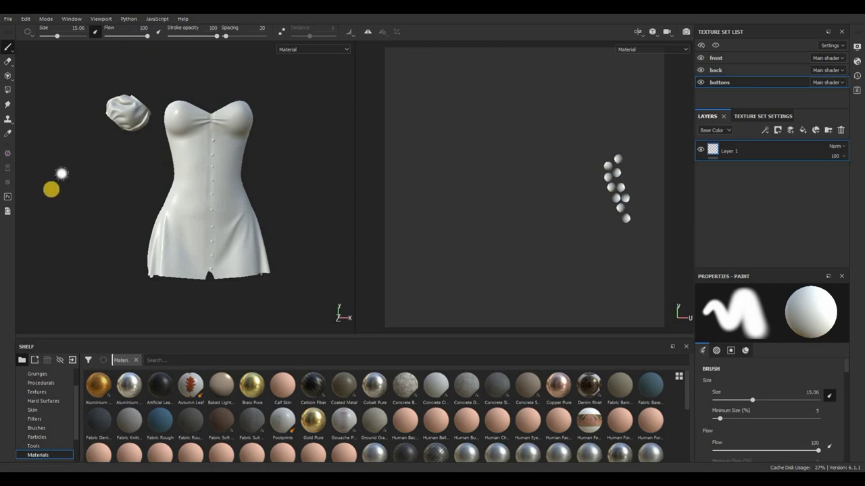
mouse_move(89, 227)
alt+mouse_down()
mouse_move(108, 191)
mouse_move(94, 174)
mouse_move(102, 183)
mouse_move(288, 193)
mouse_move(257, 249)
mouse_move(203, 136)
mouse_move(212, 247)
mouse_move(288, 194)
mouse_move(266, 179)
mouse_move(244, 141)
alt+mouse_up()
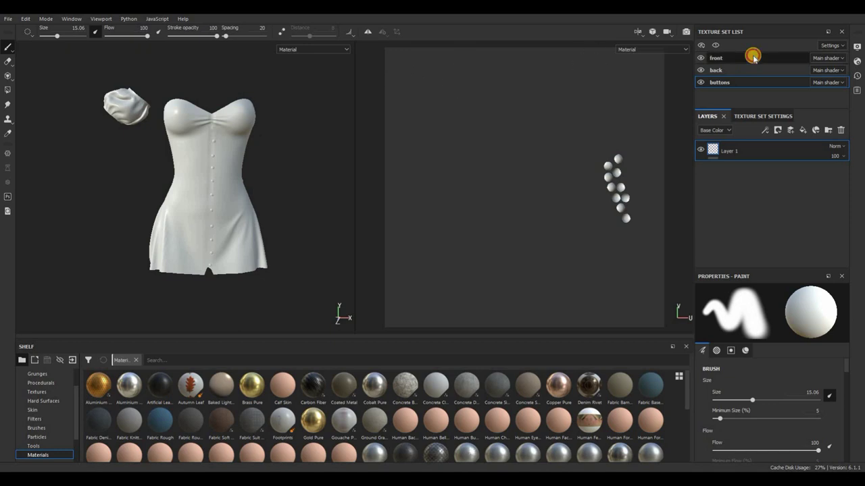
click(715, 58)
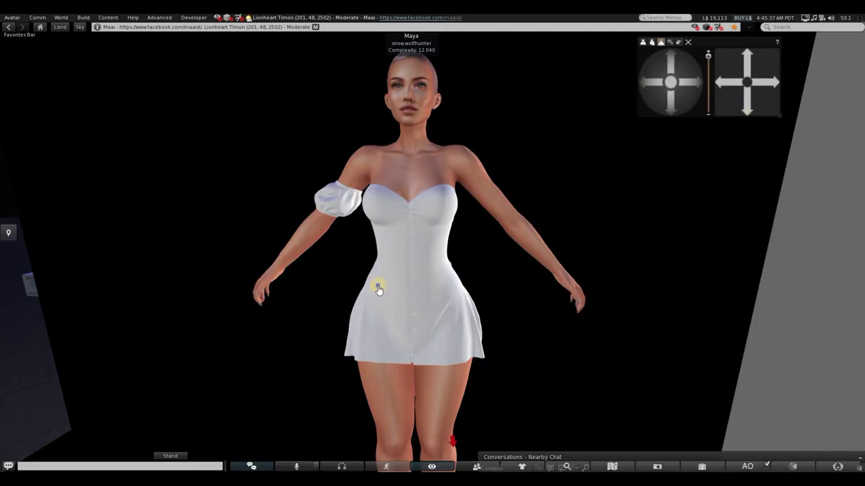
Step: In the Second Life viewer, open the worn dress for editing and inspect its Shininess (specular) texture settings
click(404, 312)
right_click(405, 312)
click(220, 189)
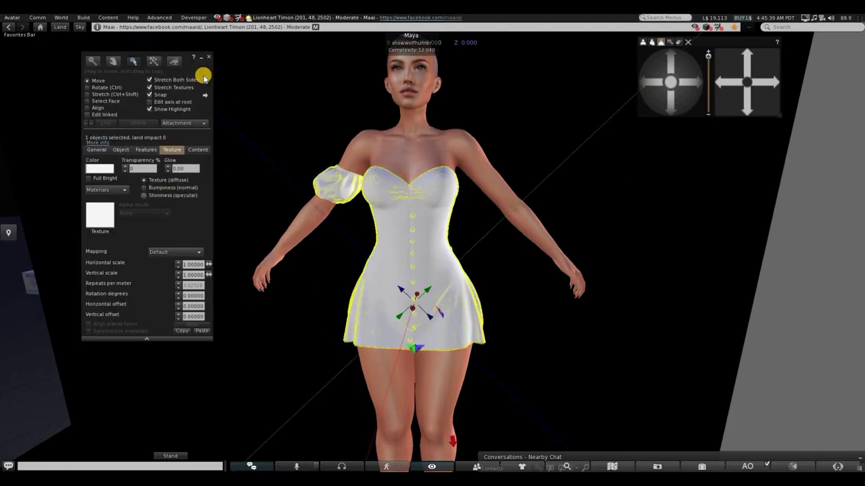
drag(145, 196, 247, 206)
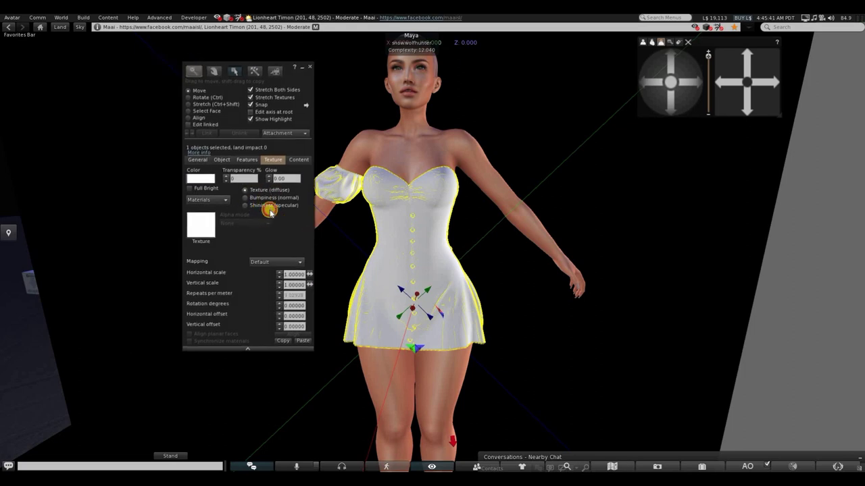
click(268, 208)
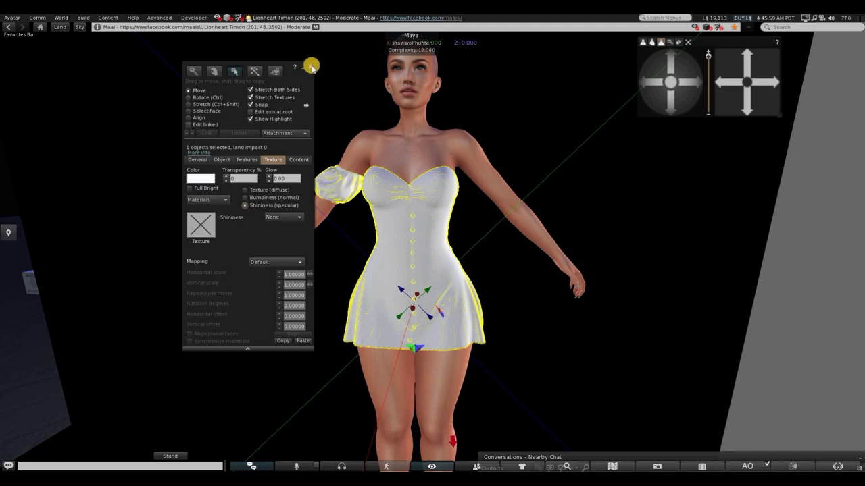
key(ctrl+w)
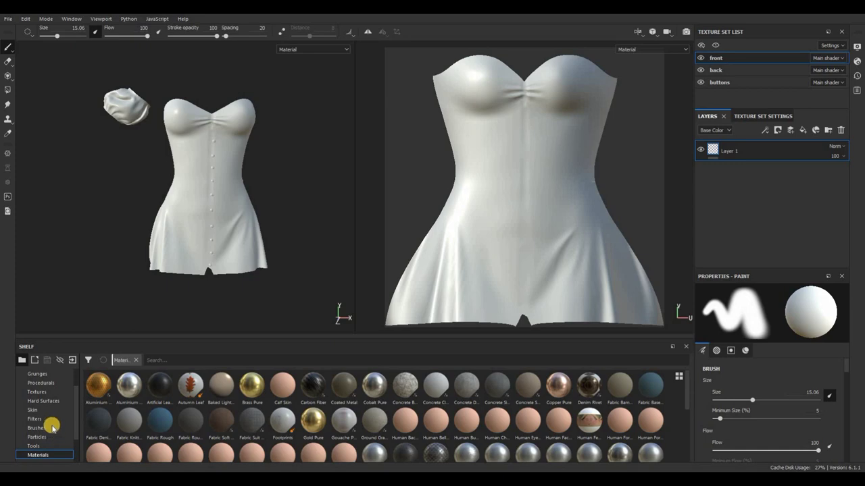
Step: Back in Substance Painter, display the shelf's Filters and locate the first Baked Lighting filter
scroll(53, 429, down, 2)
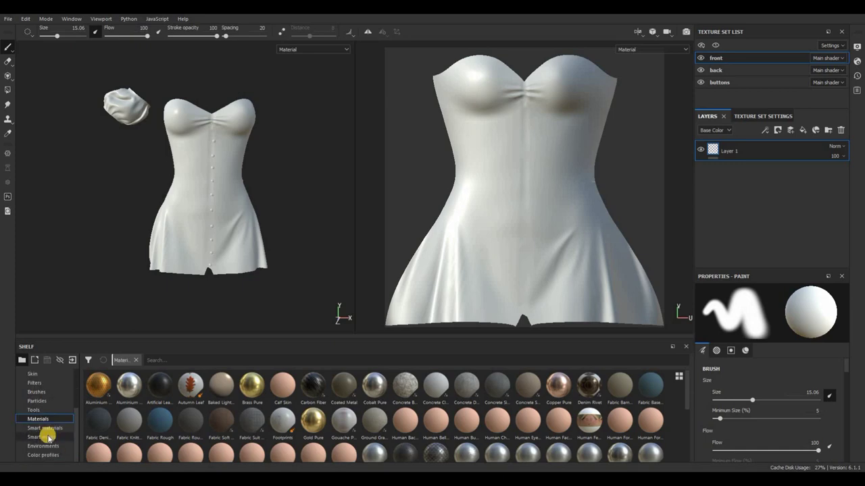
click(42, 383)
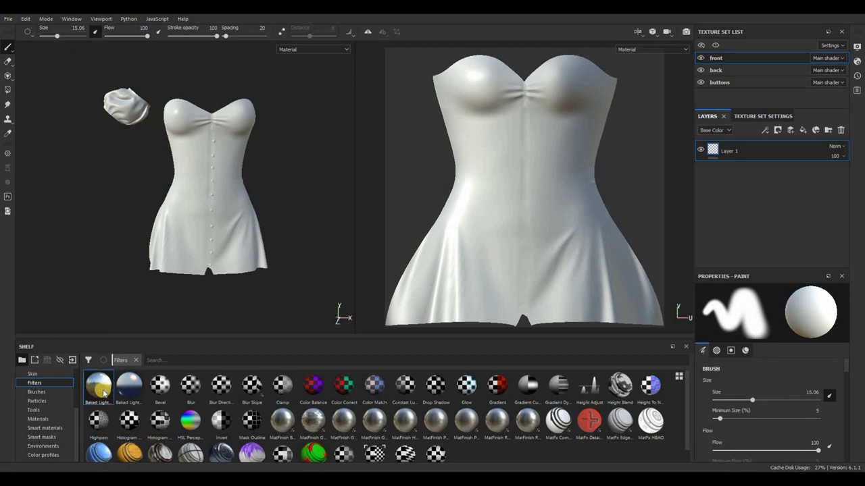
mouse_move(103, 392)
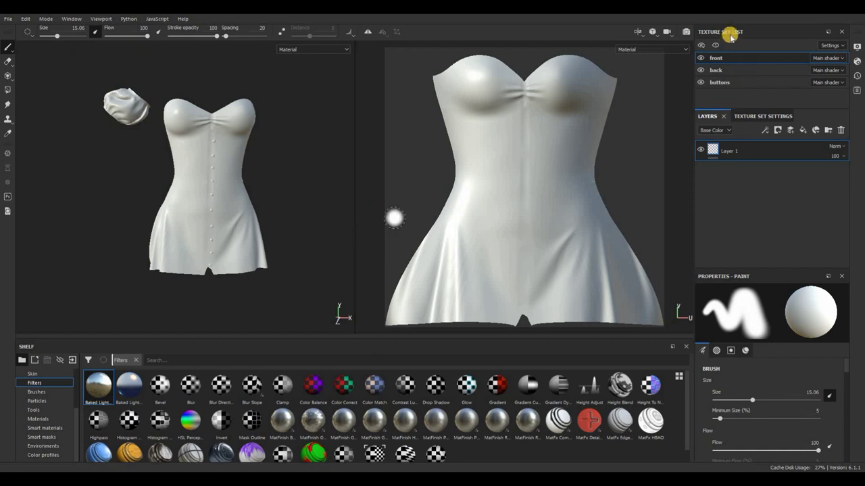
Step: View the back texture set's layout and make the front texture set active again
click(736, 77)
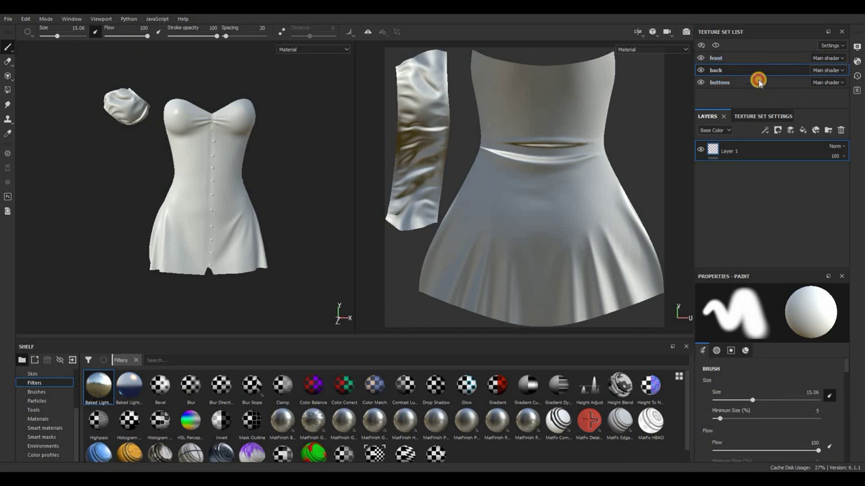
click(747, 58)
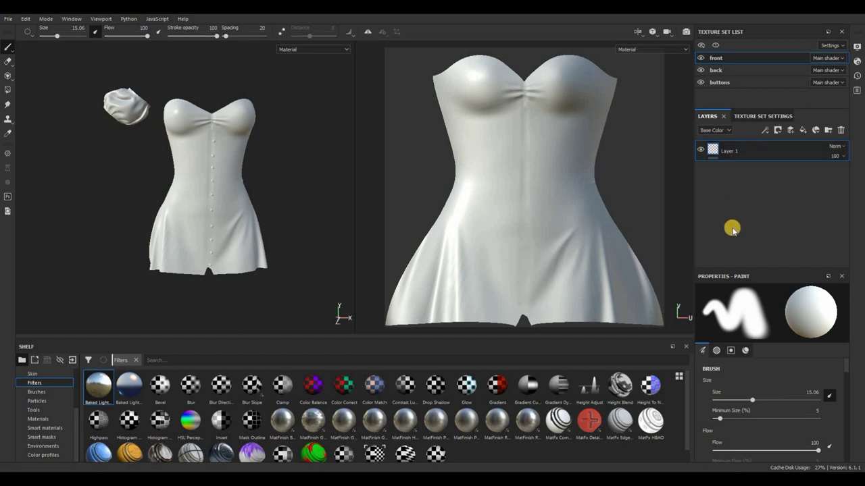
click(565, 166)
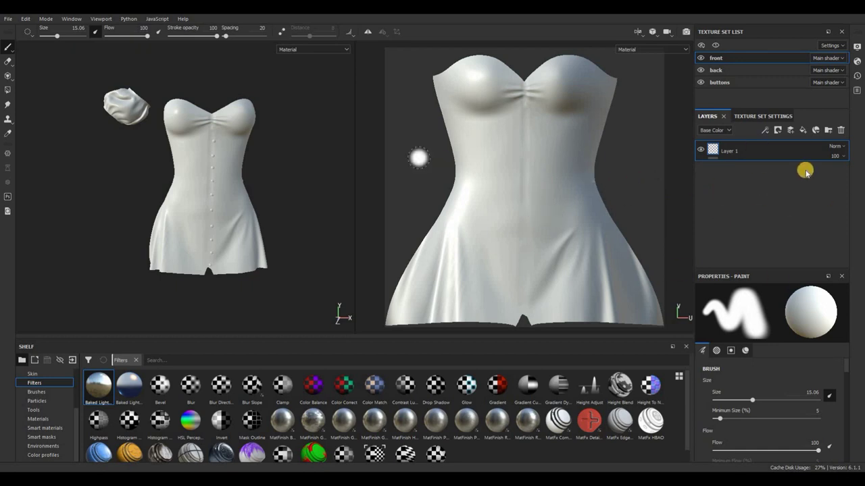
drag(736, 152, 759, 171)
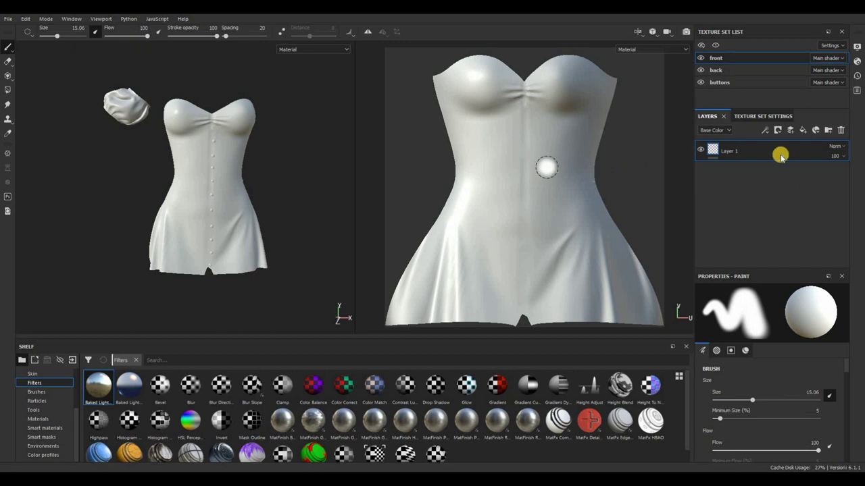
click(756, 119)
click(704, 118)
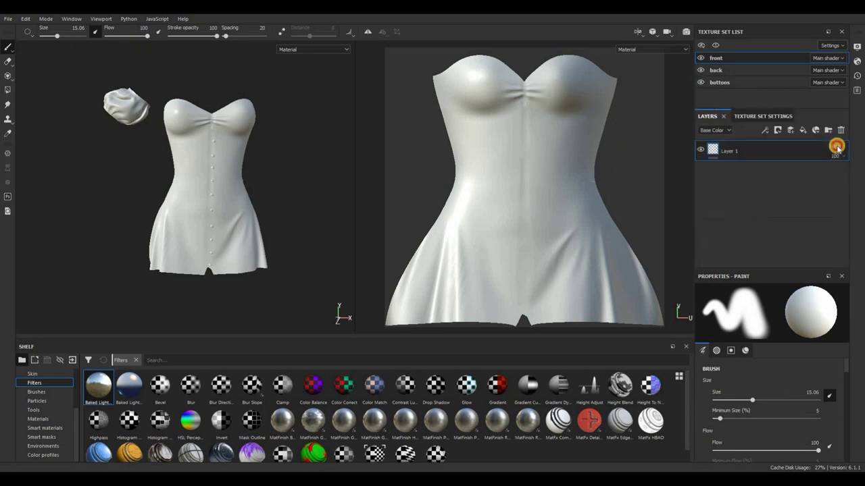
click(837, 150)
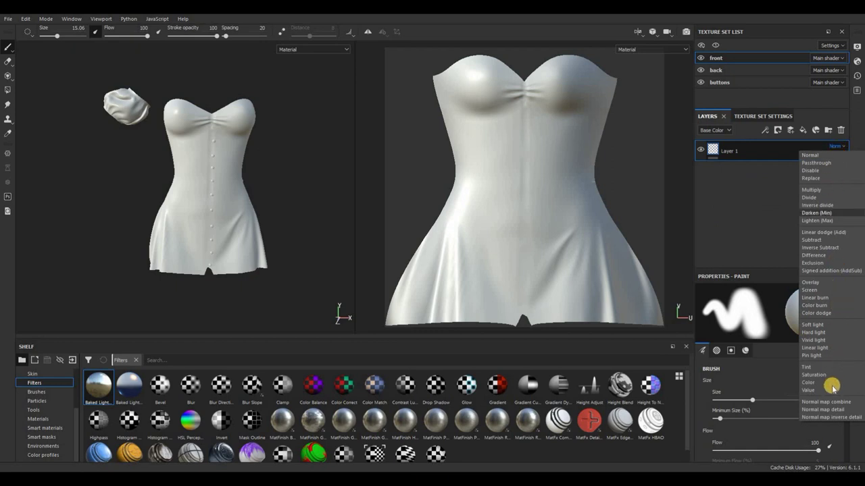
click(763, 193)
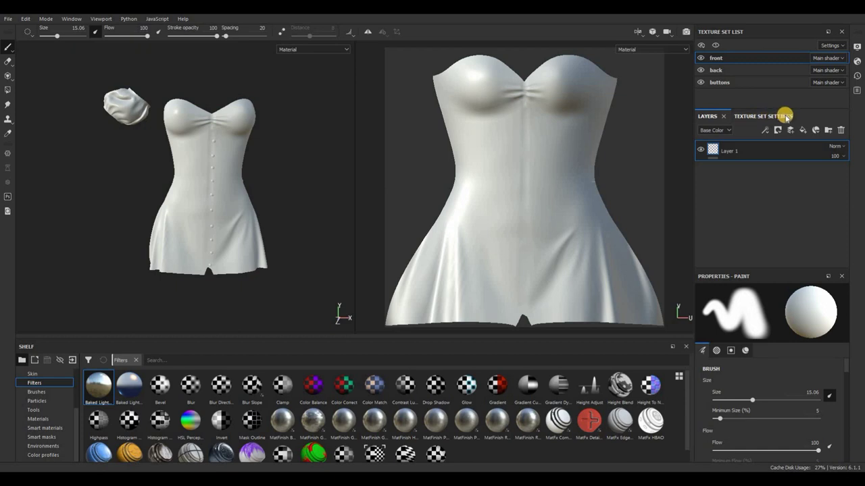
Step: In the front texture set's mesh map baking settings, set the output size to 2048 and load suknja_high as the high definition mesh
click(757, 117)
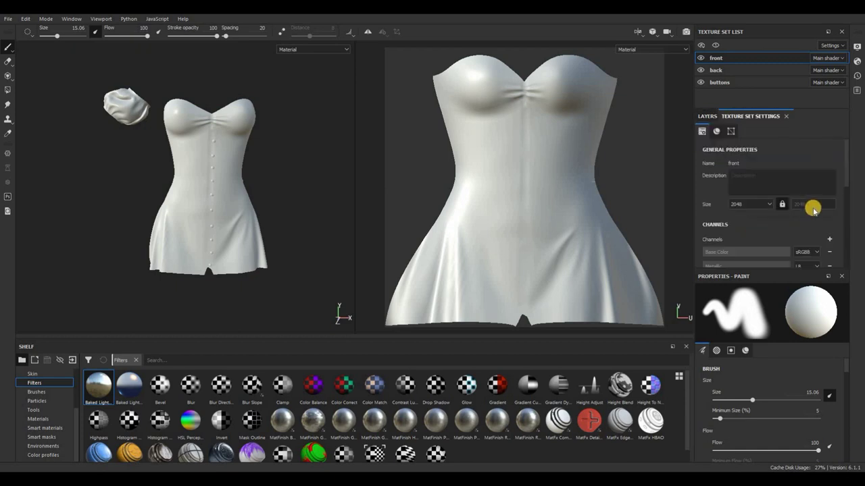
scroll(811, 209, down, 2)
scroll(812, 249, down, 2)
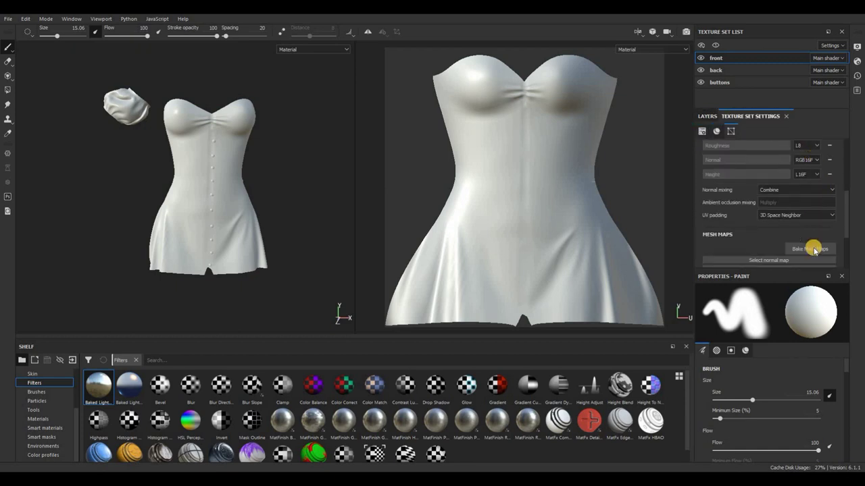
click(811, 249)
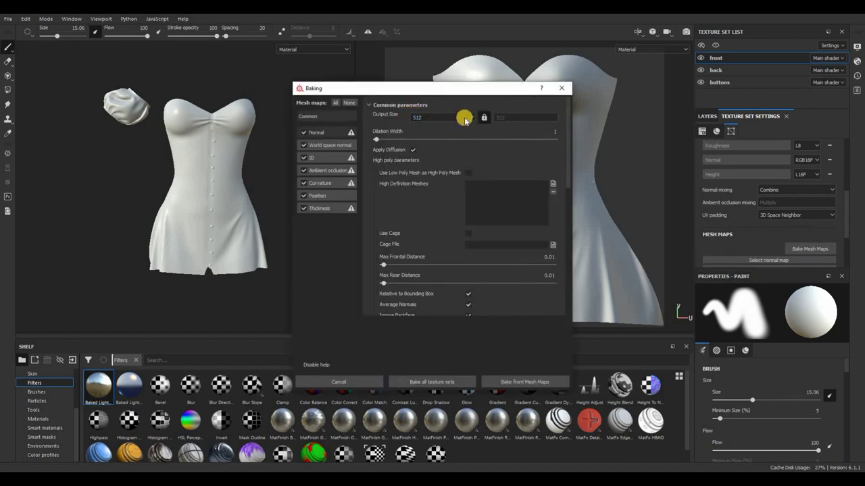
click(467, 118)
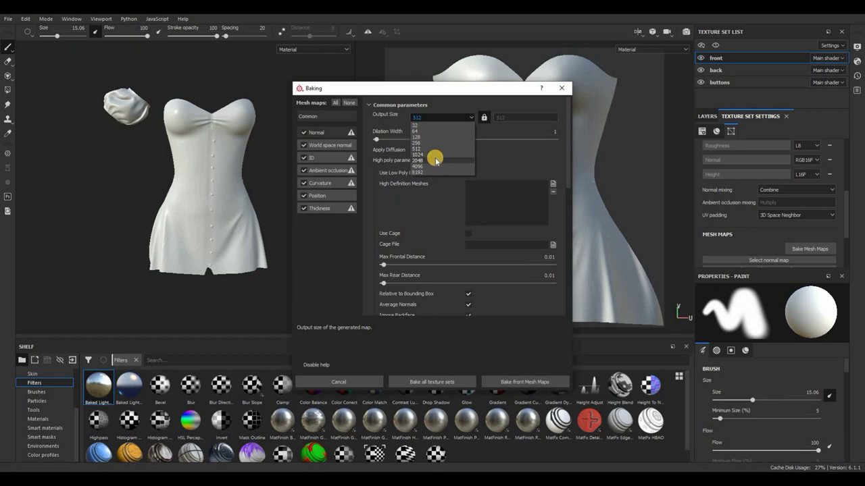
click(433, 160)
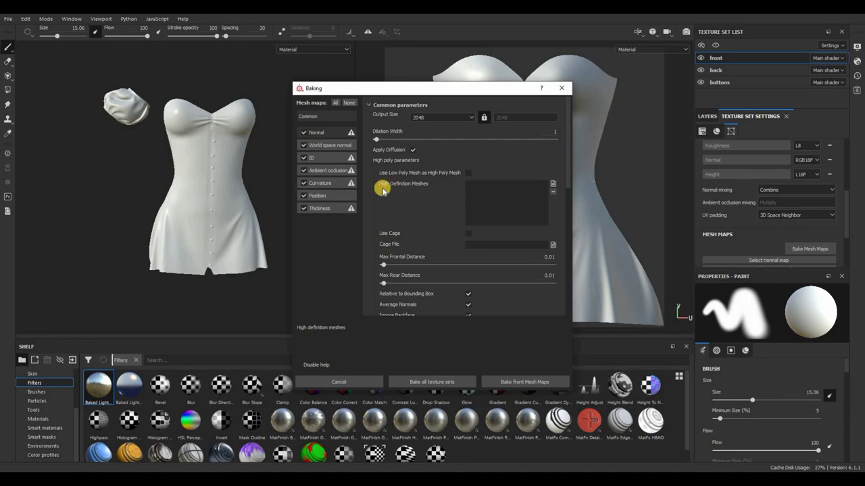
click(553, 183)
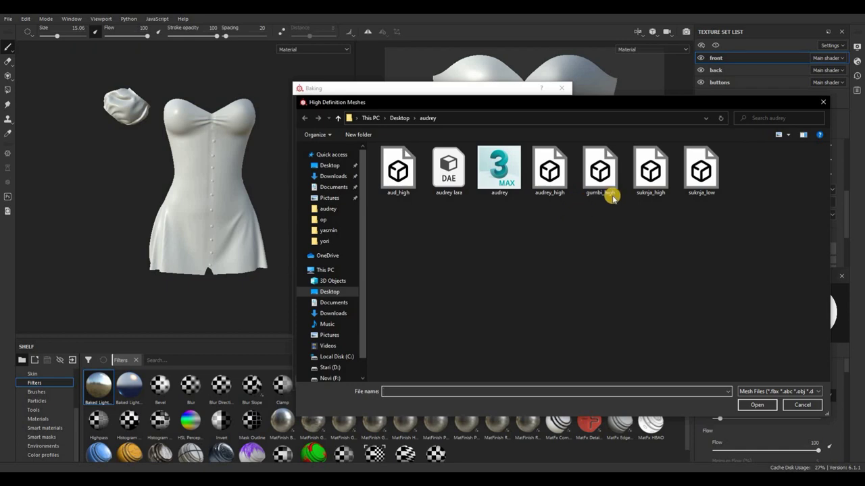
double_click(649, 174)
Step: Try Subsampling 8x8 antialiasing for the bake, and settle on Subsampling 4x4
scroll(473, 253, down, 5)
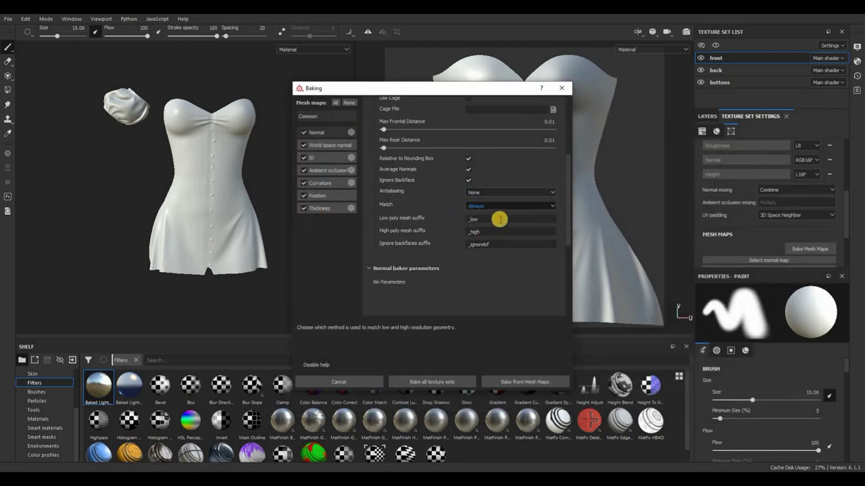
click(506, 194)
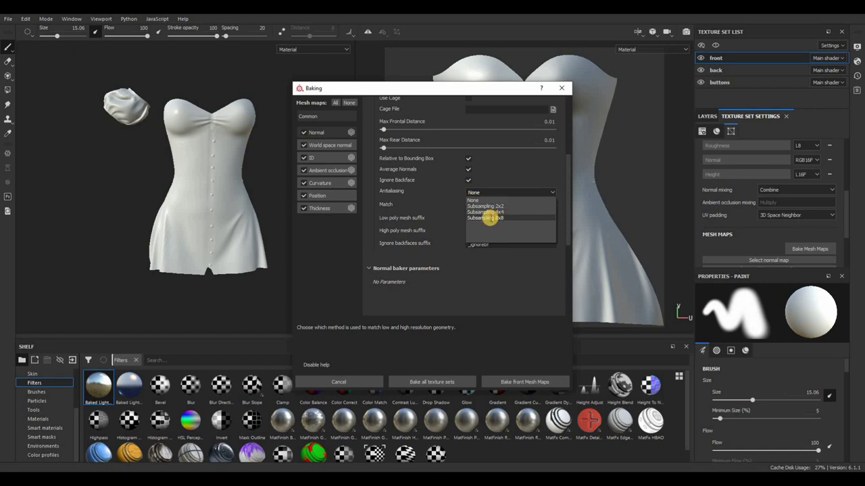
click(489, 218)
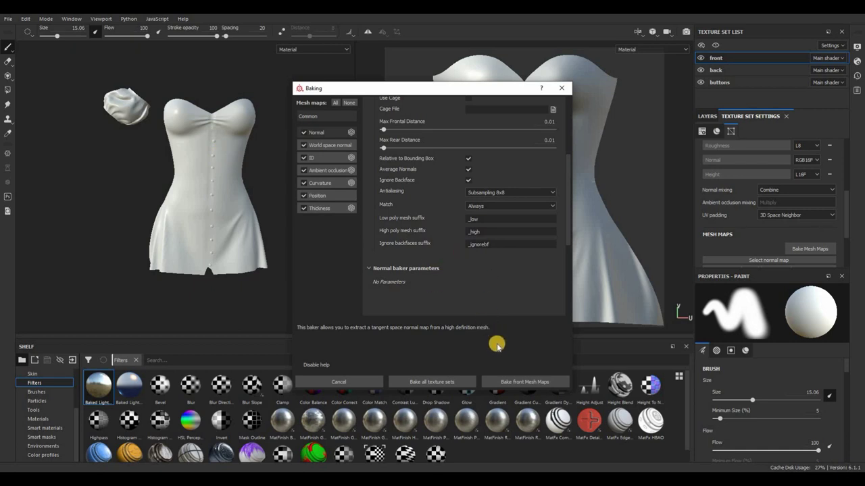
click(507, 379)
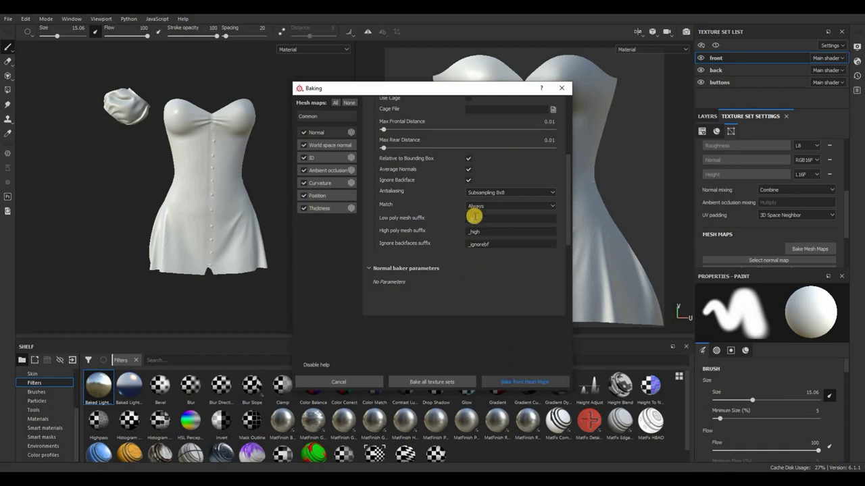
click(475, 194)
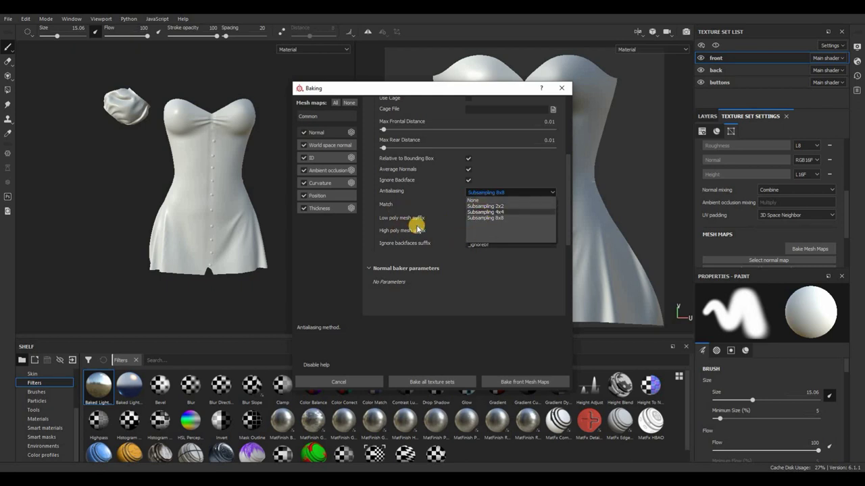
click(484, 212)
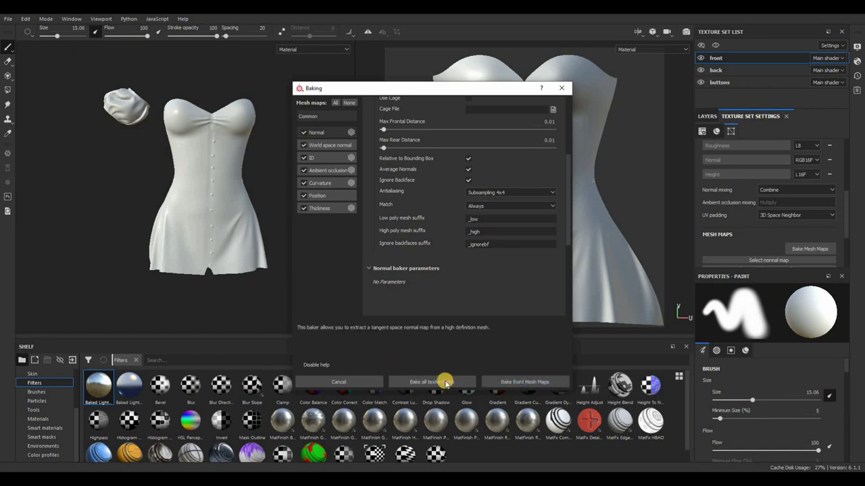
Step: Check the path of the loaded high definition mesh and bake the mesh maps for all texture sets
click(440, 381)
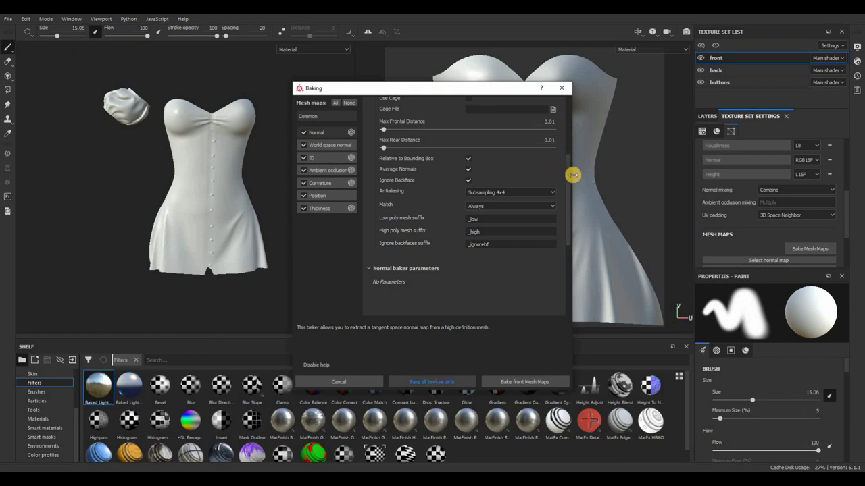
drag(461, 88, 371, 77)
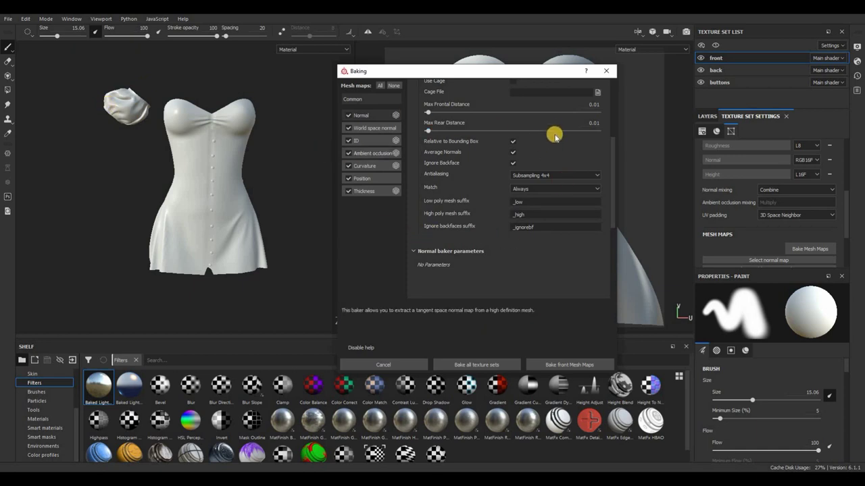
scroll(544, 121, up, 3)
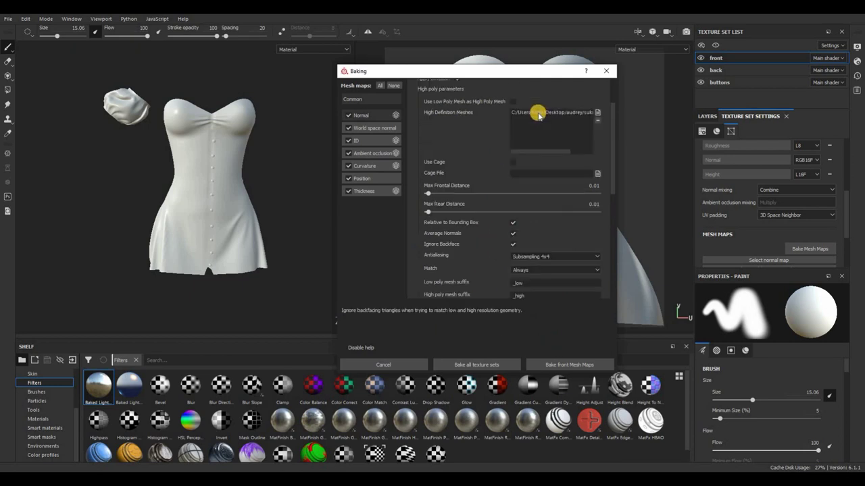
drag(528, 152, 560, 149)
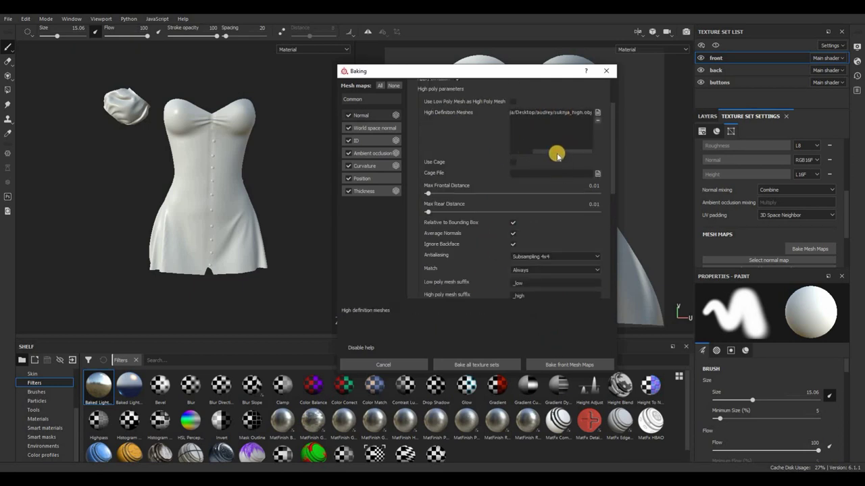
scroll(538, 132, left, 3)
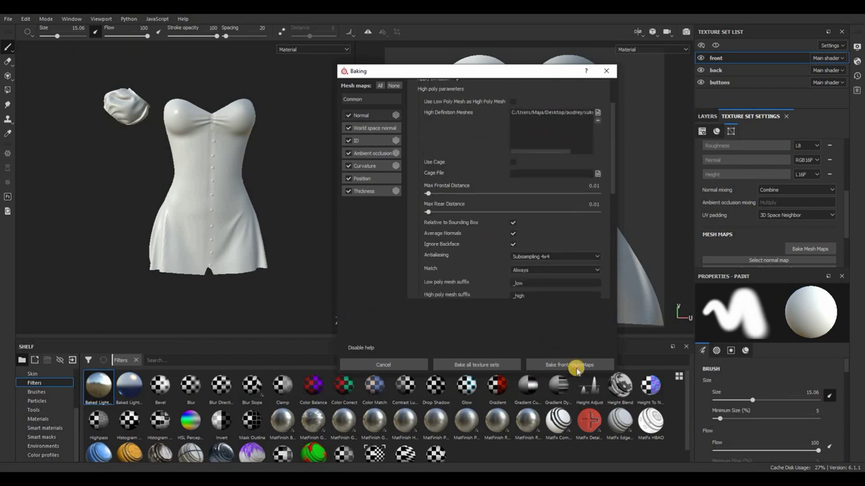
click(502, 370)
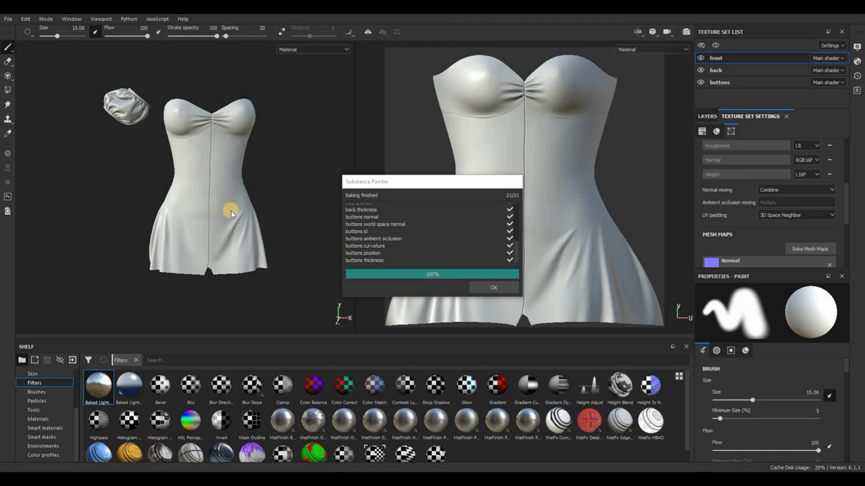
click(478, 285)
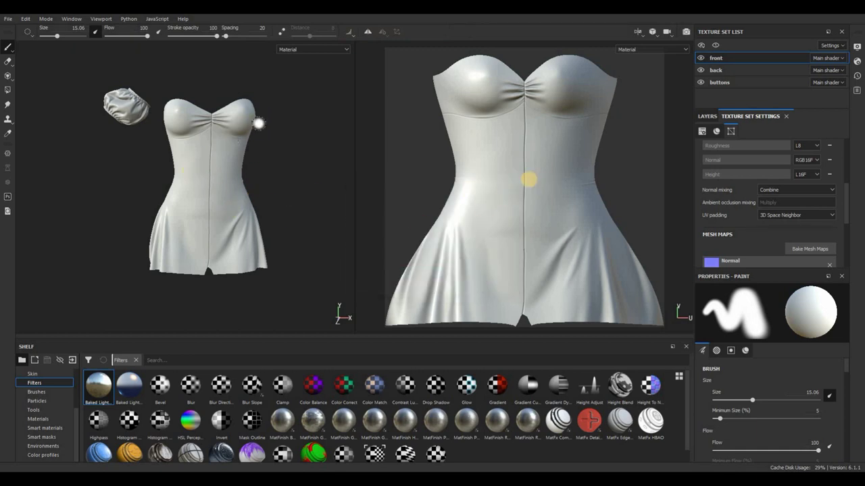
Step: Activate the buttons texture set and replace the high definition mesh in its baking settings with gumbi_high
click(738, 84)
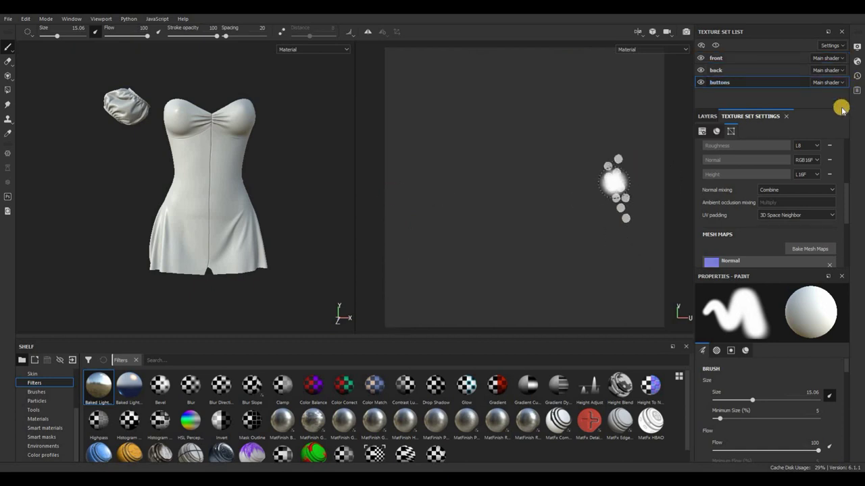
scroll(810, 193, down, 2)
click(809, 195)
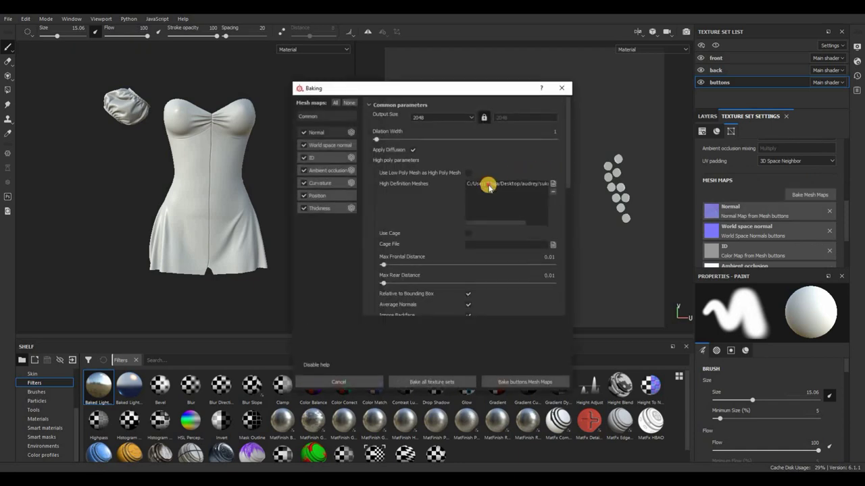
click(554, 191)
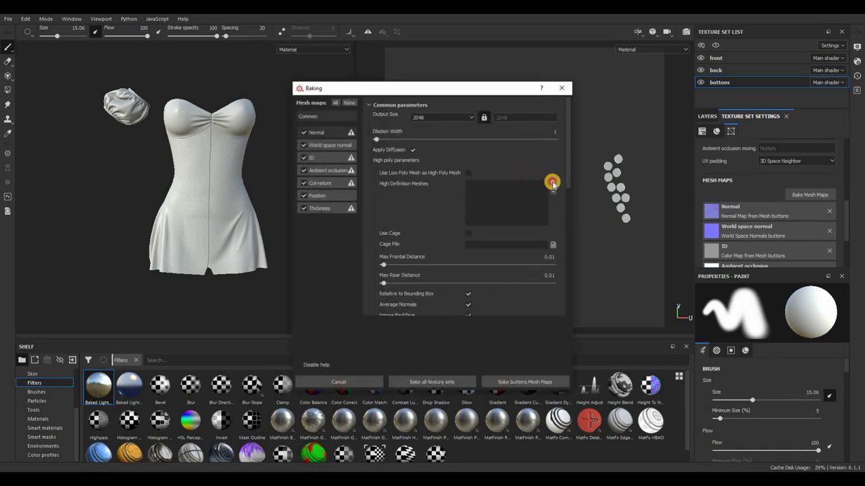
click(552, 183)
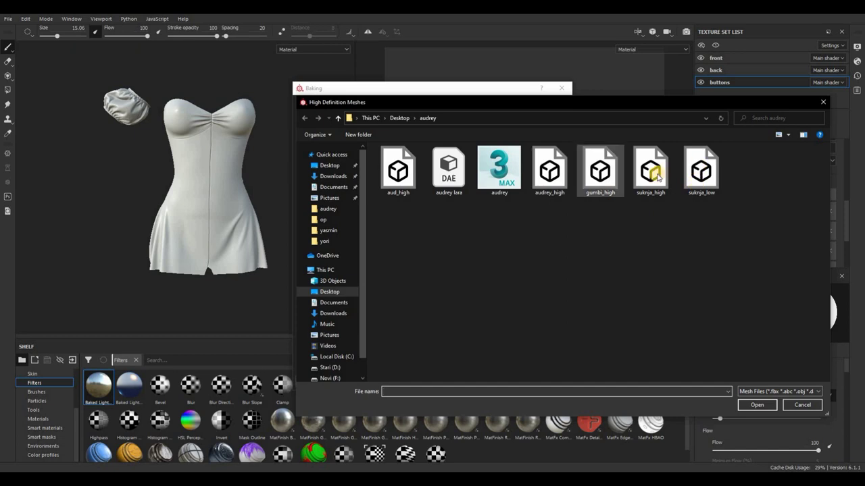
double_click(599, 170)
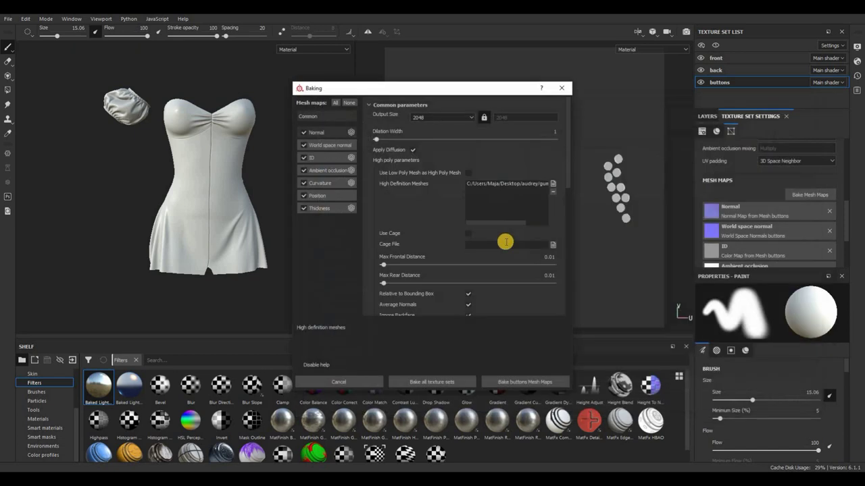
Step: Review the common baking parameters and bake the mesh maps for the buttons texture set only
scroll(507, 283, down, 2)
scroll(508, 283, down, 1)
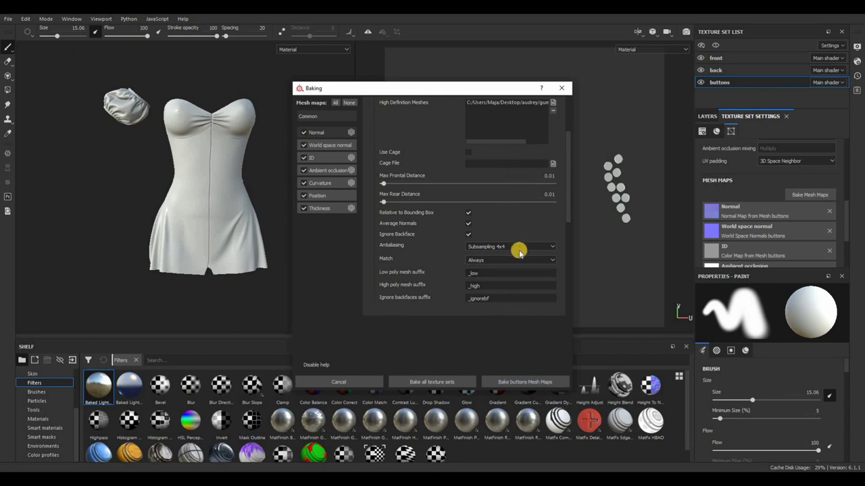
scroll(517, 249, up, 3)
scroll(517, 249, down, 4)
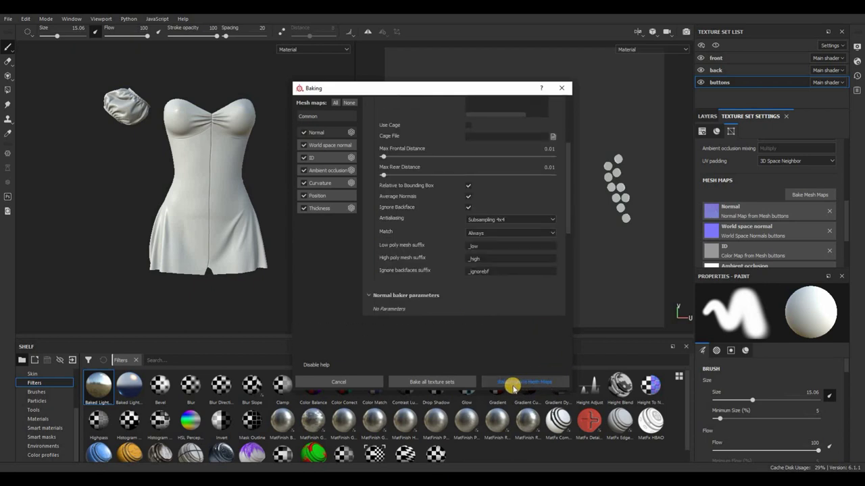
click(527, 384)
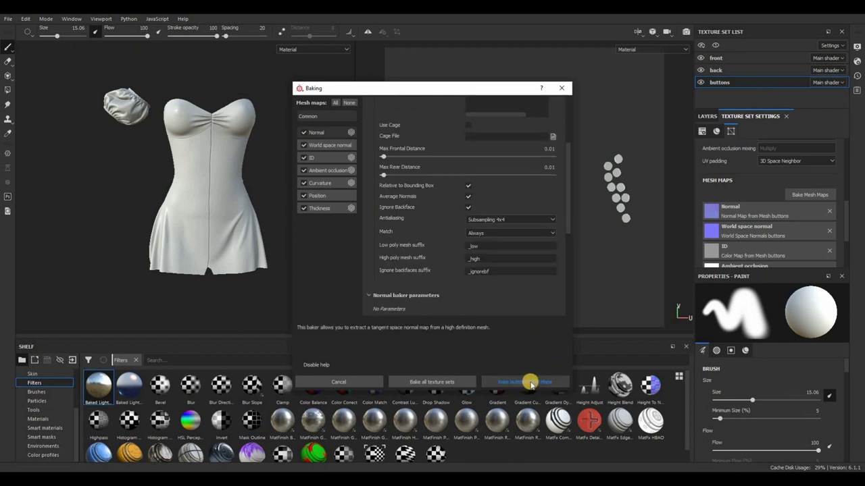
click(500, 383)
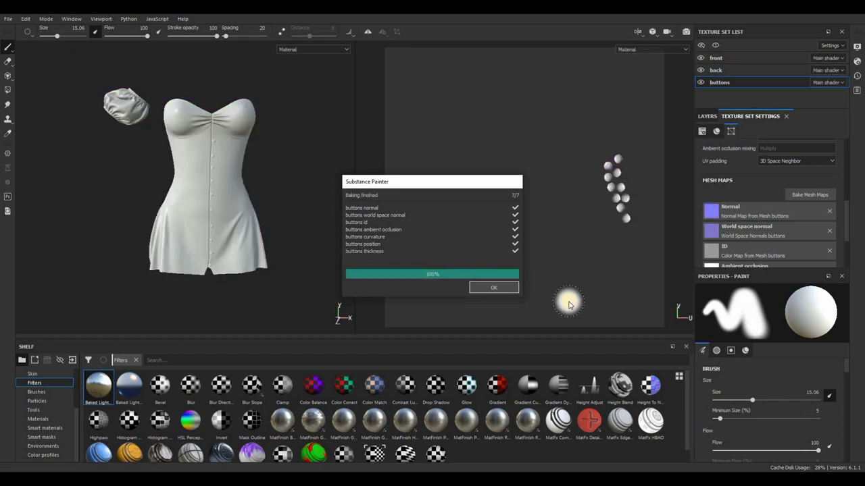
click(503, 289)
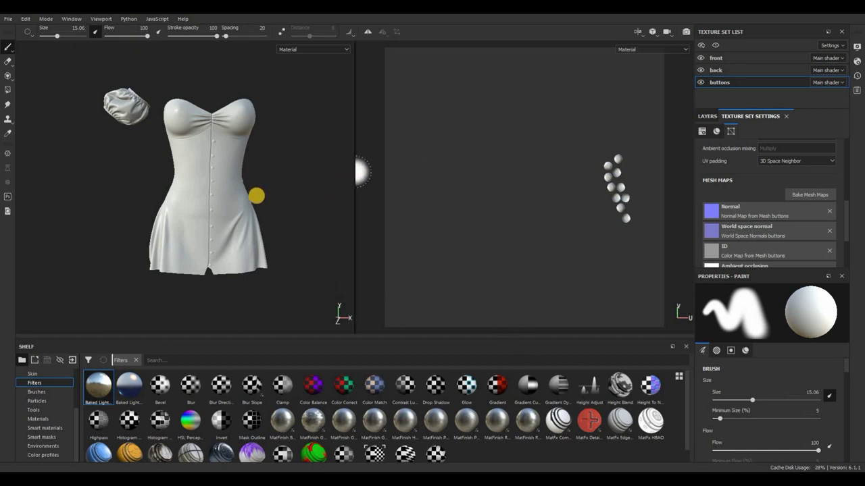
Step: Widen the 3D viewport and inspect the baked buttons and folds on the dress from an angle
drag(355, 174, 428, 177)
scroll(162, 189, up, 3)
alt+drag(134, 186, 102, 189)
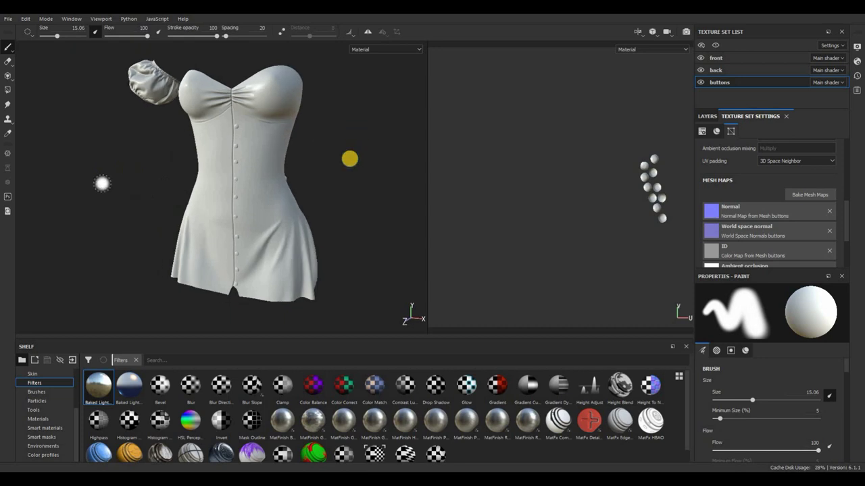
Step: Show the project's baked mesh maps in the shelf, including ambient occlusion, curvature, normal and thickness
alt+drag(380, 169, 53, 333)
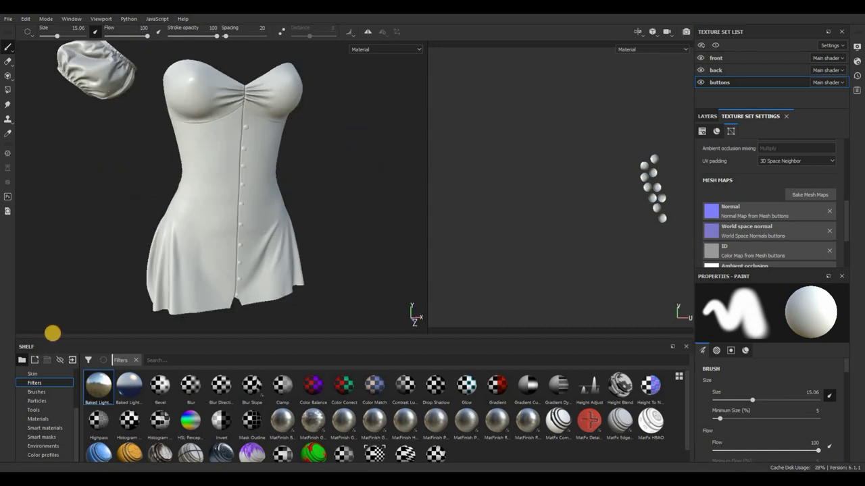
scroll(54, 405, up, 4)
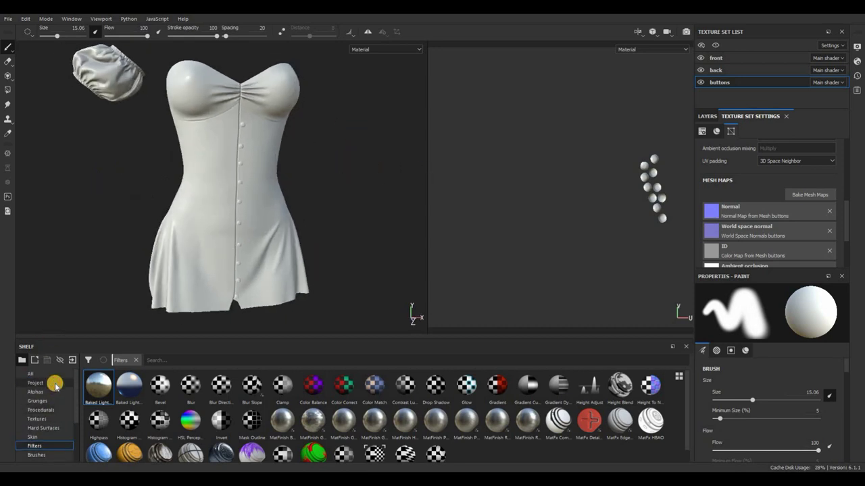
click(55, 383)
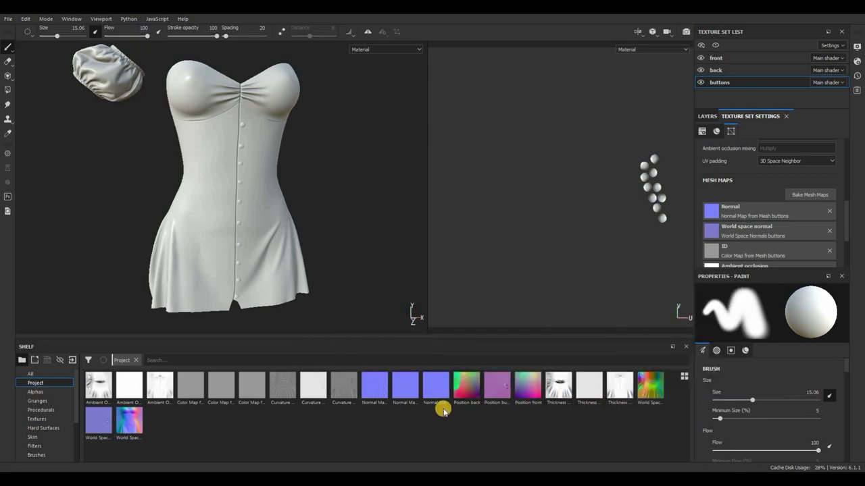
Step: Show the layer stack of the buttons texture set and list the available materials in the shelf
click(707, 115)
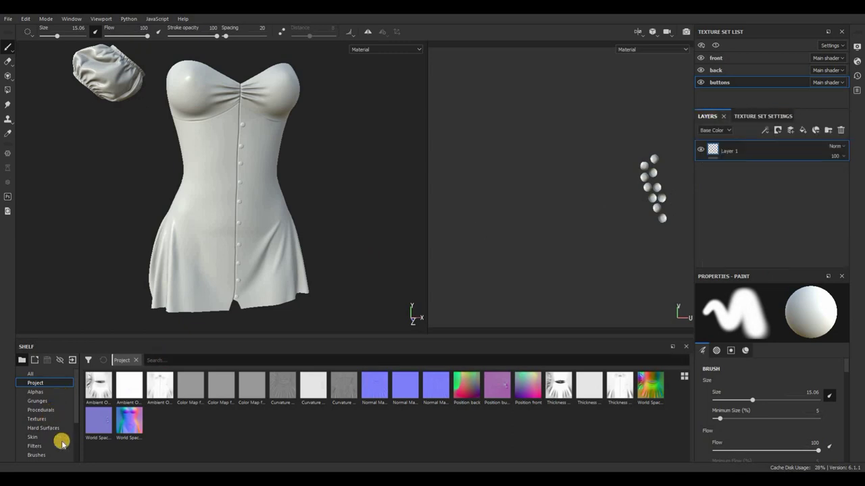
scroll(62, 444, down, 3)
click(40, 427)
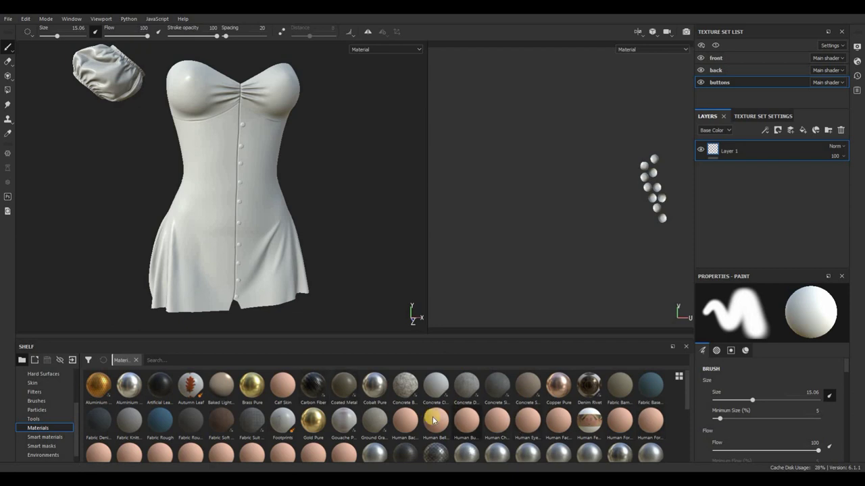
Step: Try the Fabric Baseball Hat material on the buttons texture set, then undo it
drag(433, 421, 731, 157)
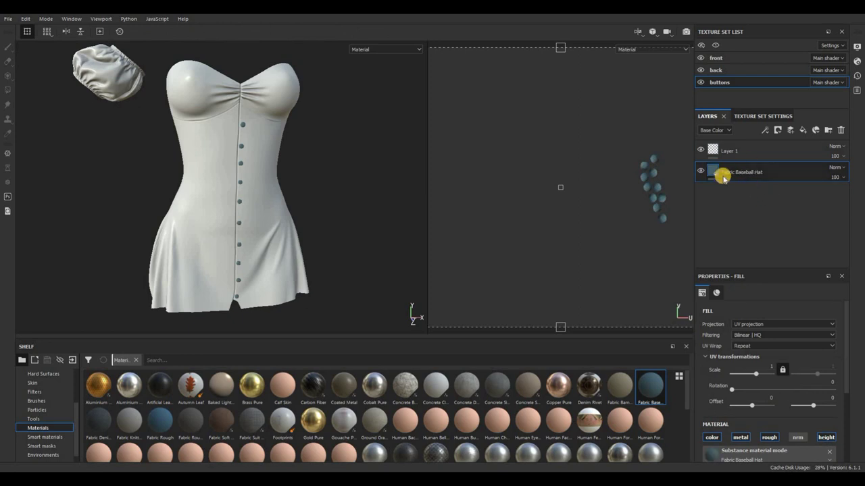
key(ctrl+z)
key(ctrl+z)
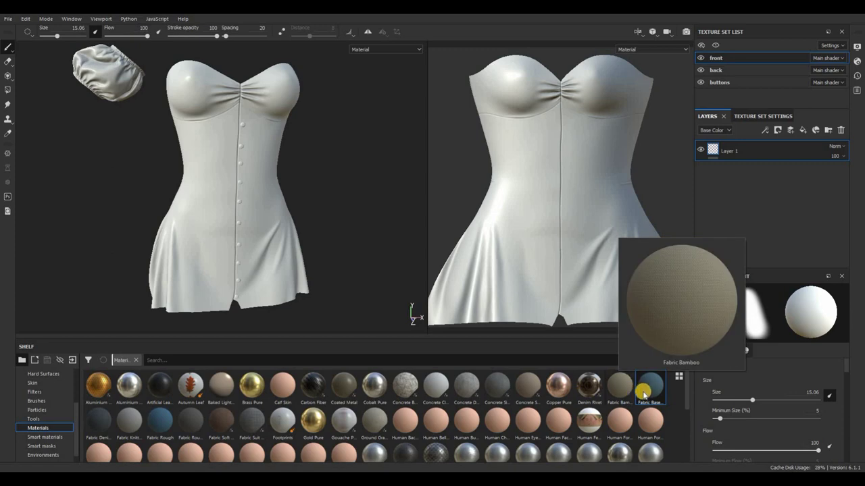
Step: Add the Concrete Smooth material as a fill layer on the front texture set and inspect its grain up close
mouse_move(645, 393)
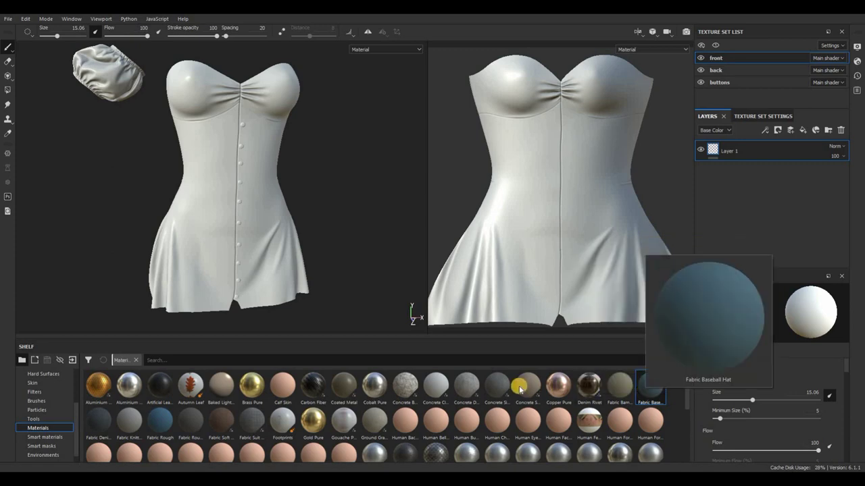
drag(519, 390, 611, 230)
scroll(610, 230, up, 5)
middle_drag(610, 230, 583, 207)
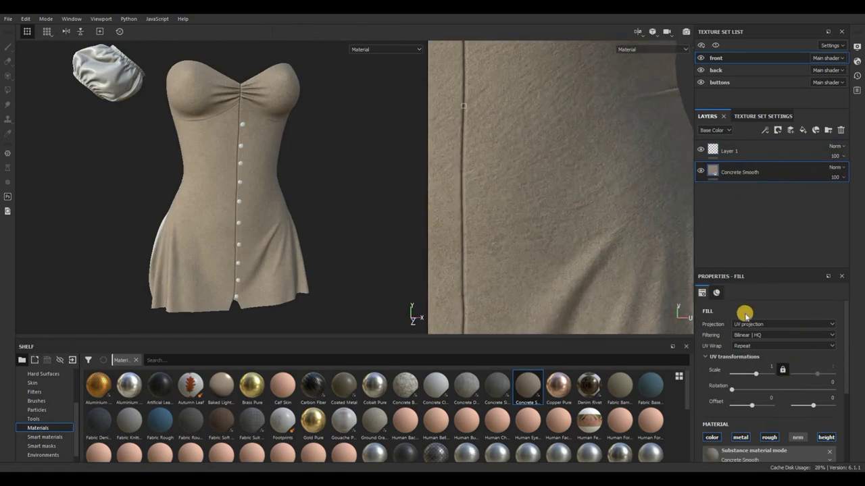
Step: Review the Concrete Smooth attributes and channels mapping, and raise its Cavities parameter to about 0.84
scroll(745, 315, down, 3)
scroll(710, 338, down, 1)
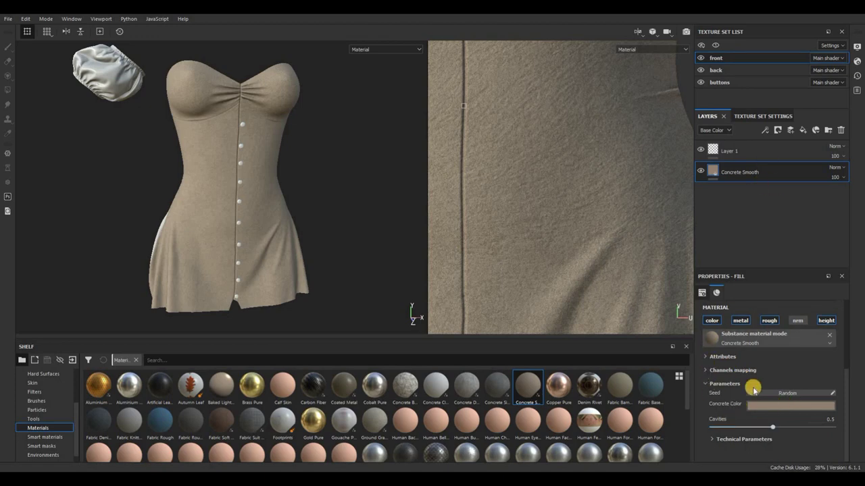
click(706, 358)
scroll(706, 385, down, 3)
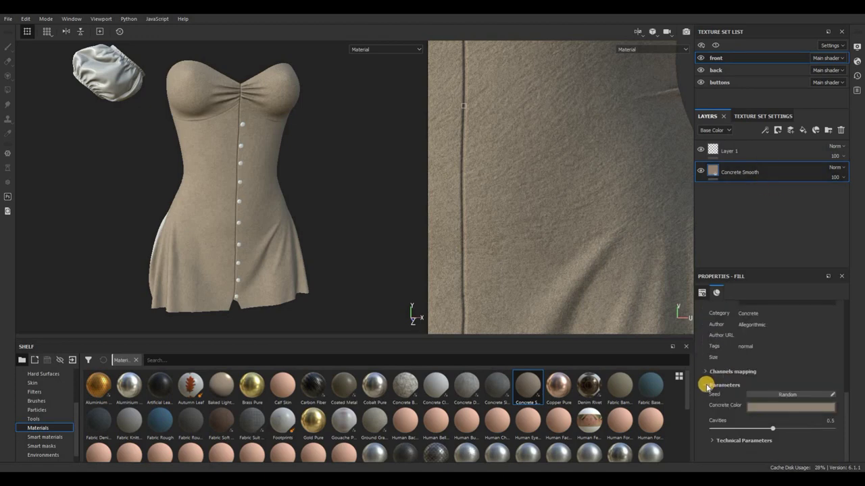
click(706, 386)
click(703, 321)
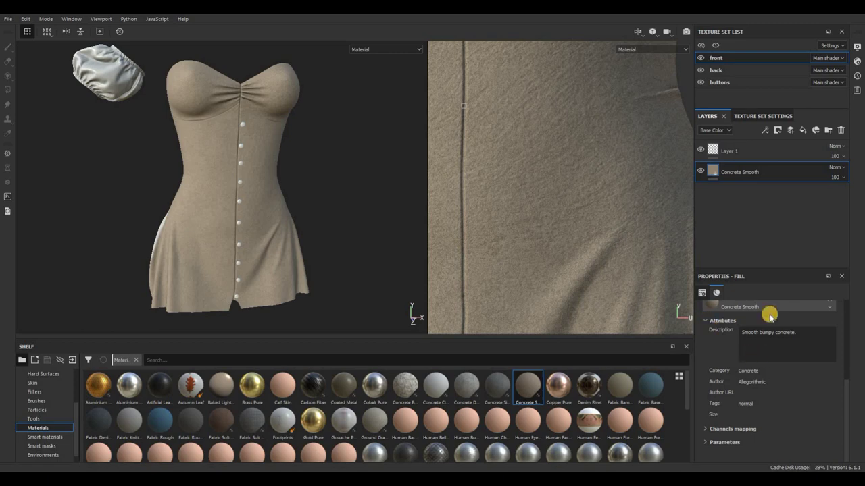
click(732, 371)
click(728, 443)
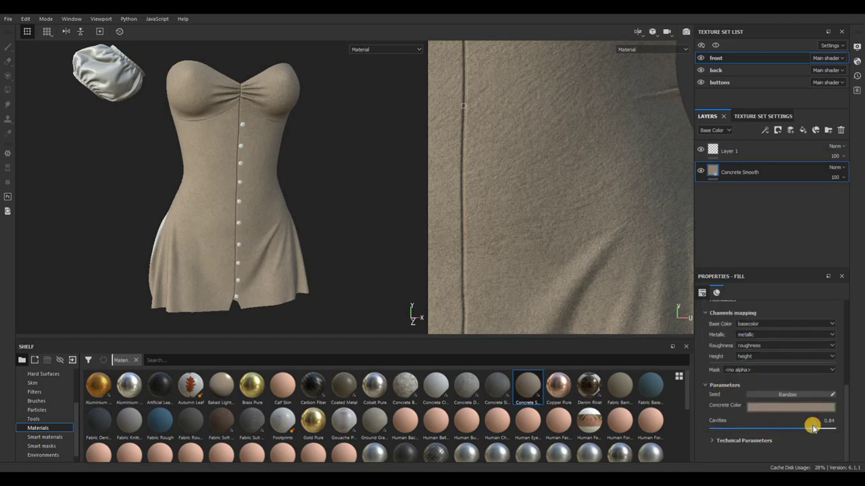
Step: In Concrete Smooth's technical parameters, set Hue Shift to 0.94, Saturation to 0.28, Normal Intensity to 5.75 and Contrast to 0.3
click(717, 442)
scroll(748, 311, down, 5)
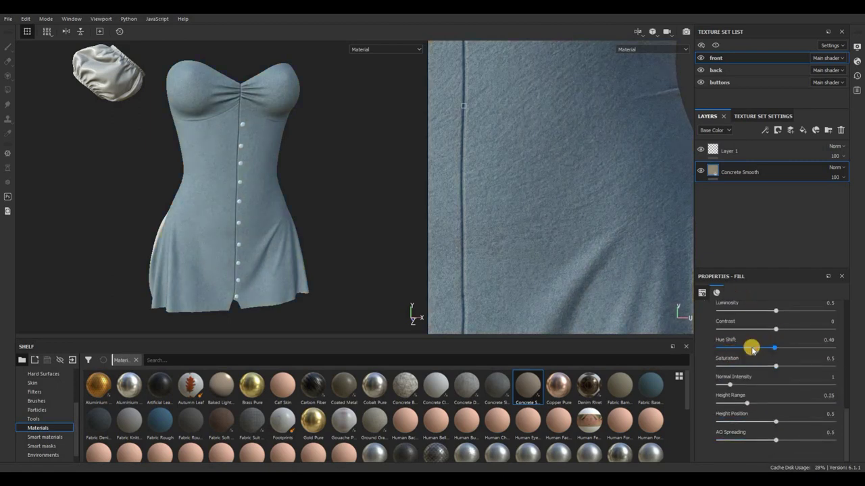
drag(768, 365, 749, 369)
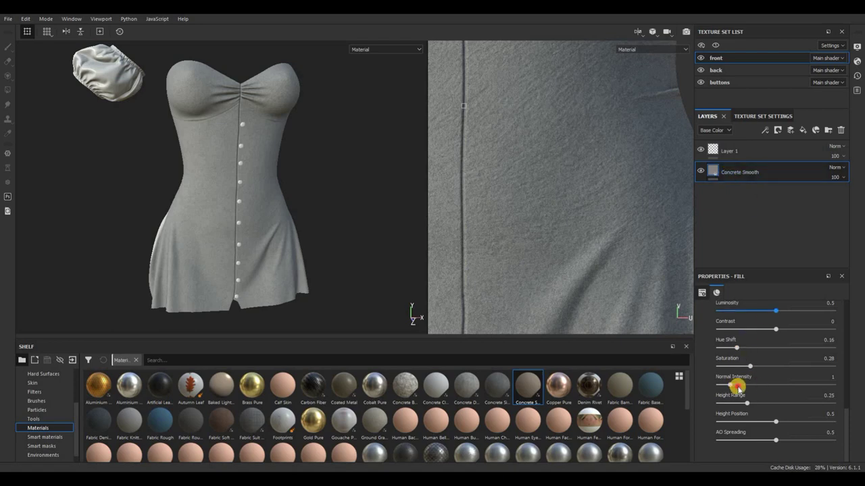
drag(784, 386, 783, 385)
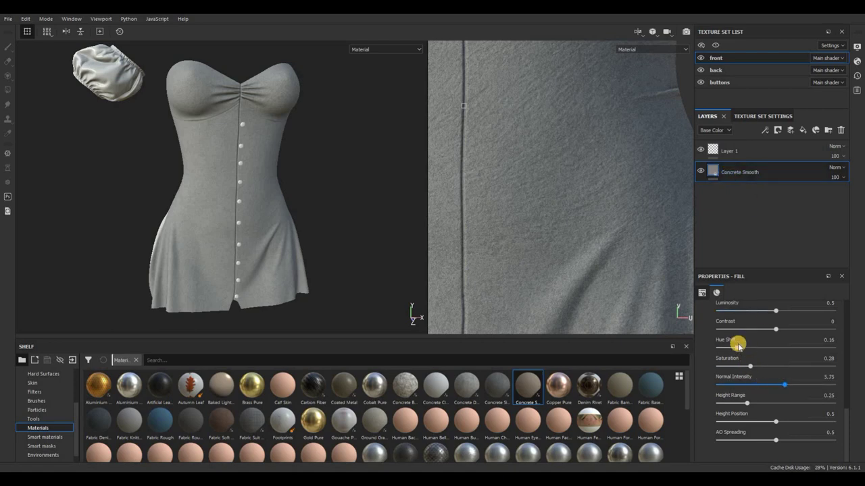
drag(761, 349, 747, 329)
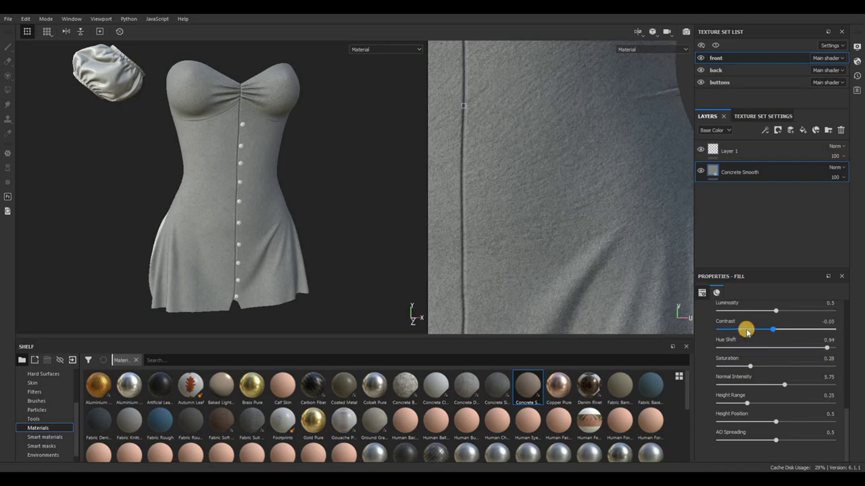
click(793, 329)
Step: Set the Concrete Smooth Height Range to 0.83 and AO Spreading to 0.78, and inspect the surface relief
drag(746, 403, 814, 404)
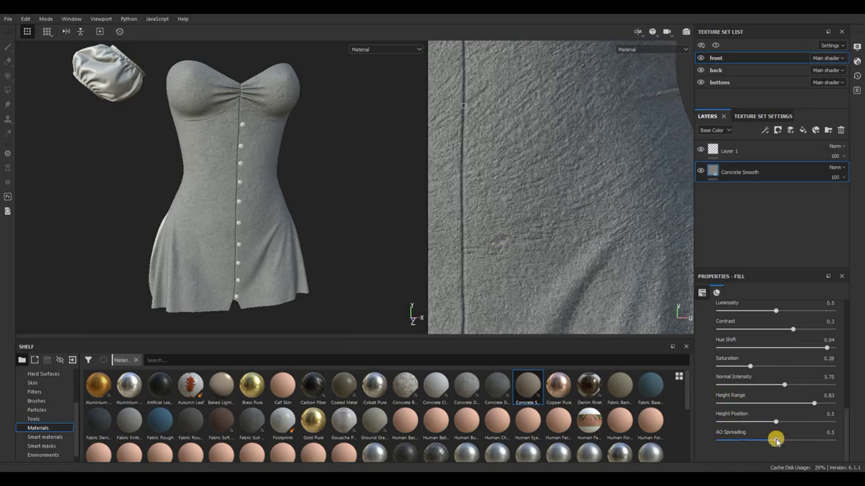
click(807, 439)
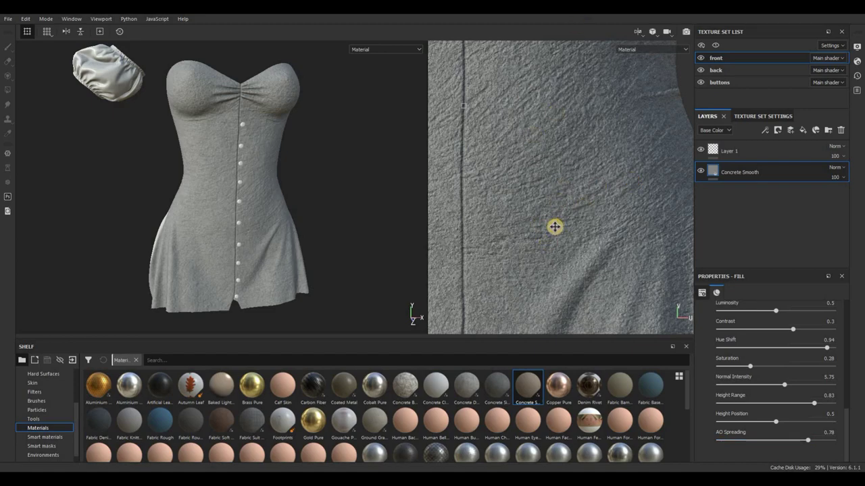
scroll(551, 228, up, 5)
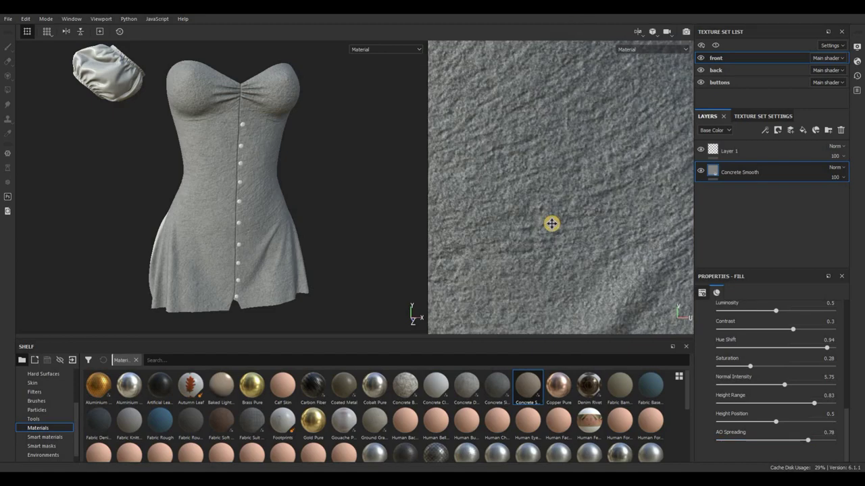
scroll(674, 262, down, 4)
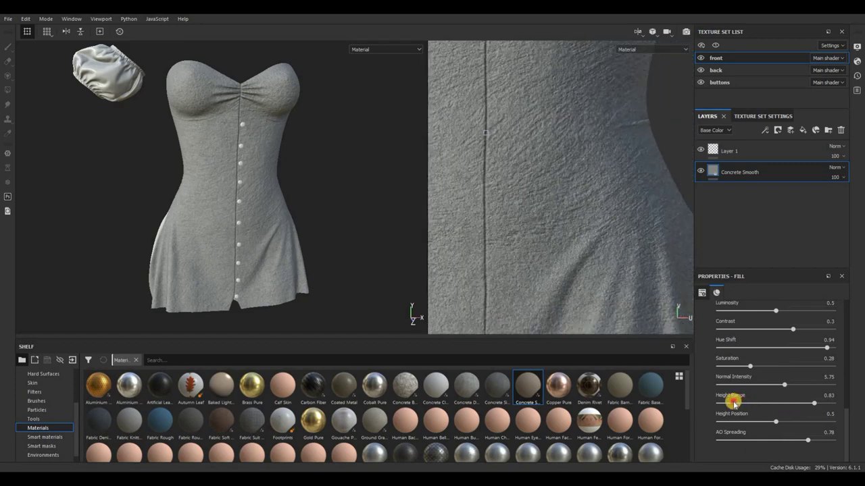
Step: Try Concrete Smooth with Height Range 0.13 and Height Position 0.06, then delete its layer
click(733, 403)
click(724, 421)
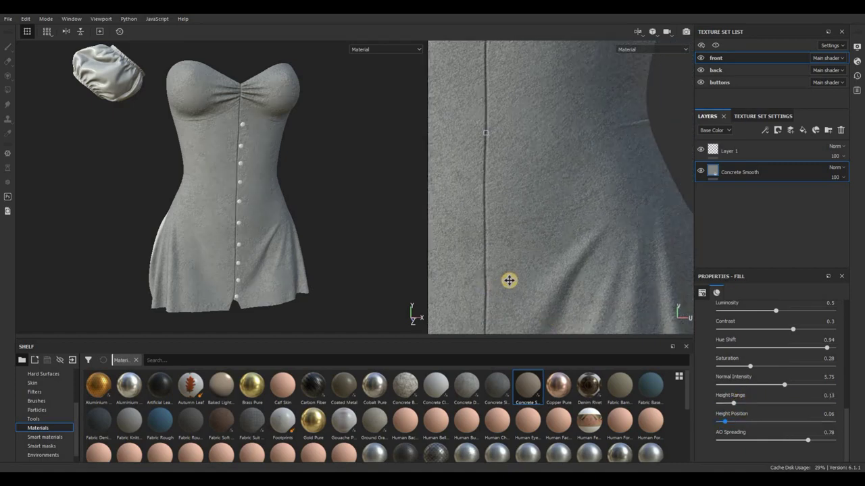
scroll(558, 256, up, 3)
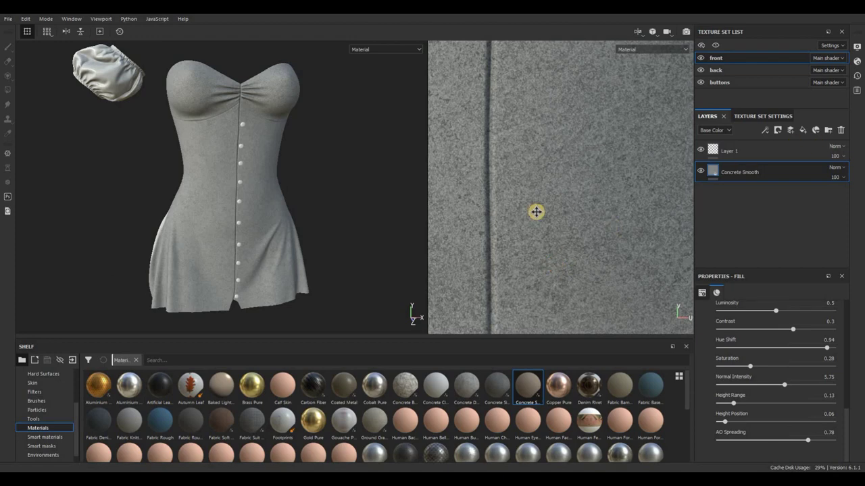
scroll(536, 210, down, 5)
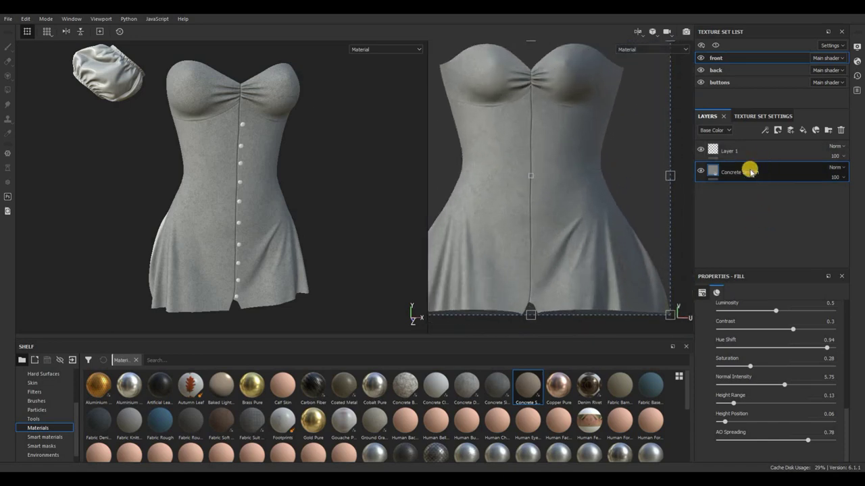
key(Delete)
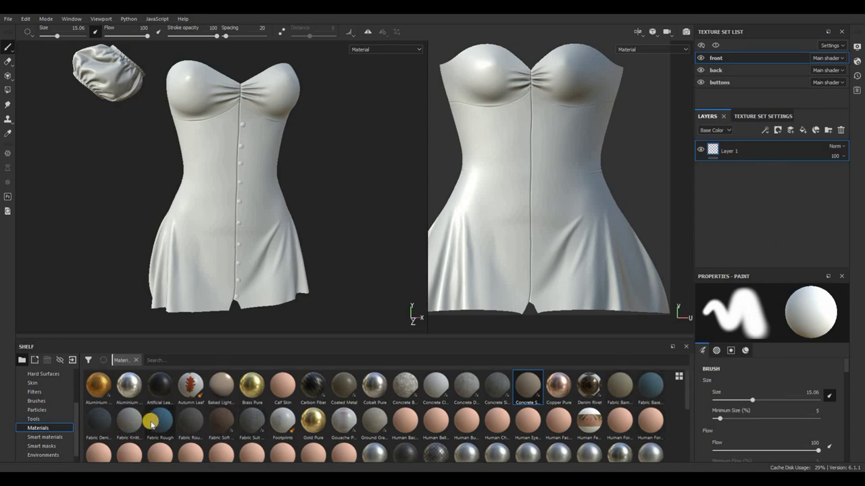
Step: Add Fabric Soft Denim as a fill layer on the front texture set and set its Denim Color to dark red
mouse_move(221, 420)
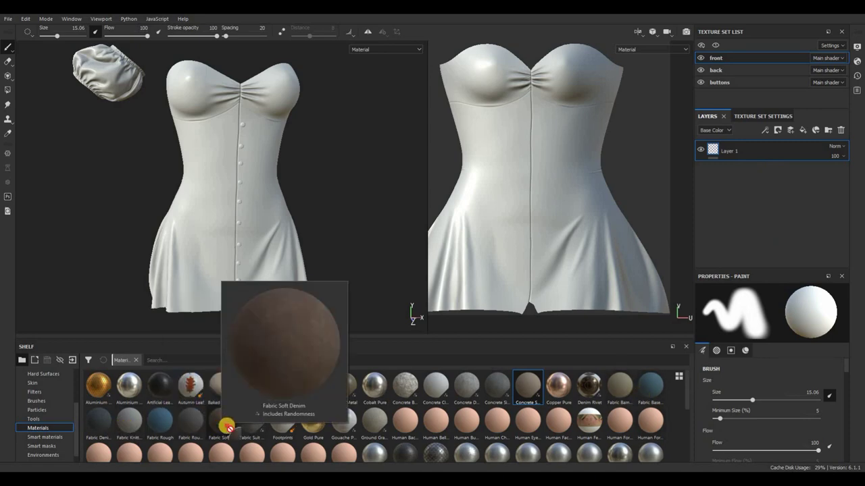
drag(221, 420, 743, 165)
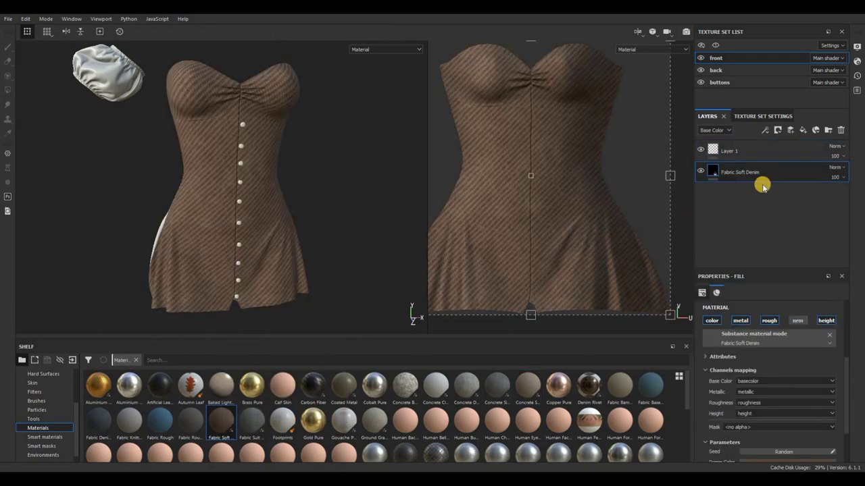
scroll(774, 404, down, 2)
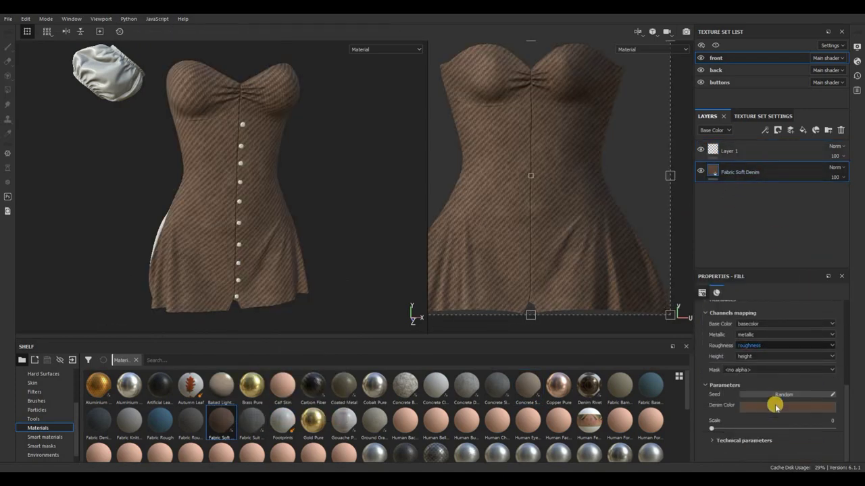
click(787, 407)
drag(817, 327, 817, 312)
click(804, 348)
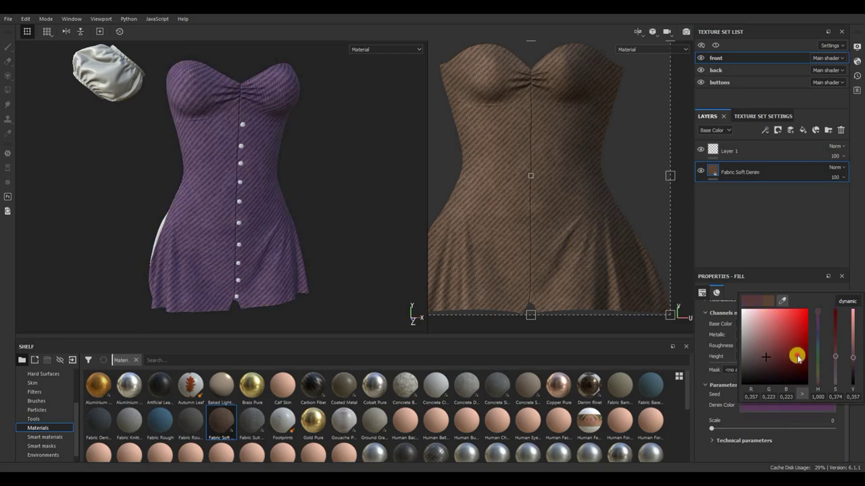
Step: Set the denim material's Scale parameter to 0.23 and look through its technical parameters
click(740, 428)
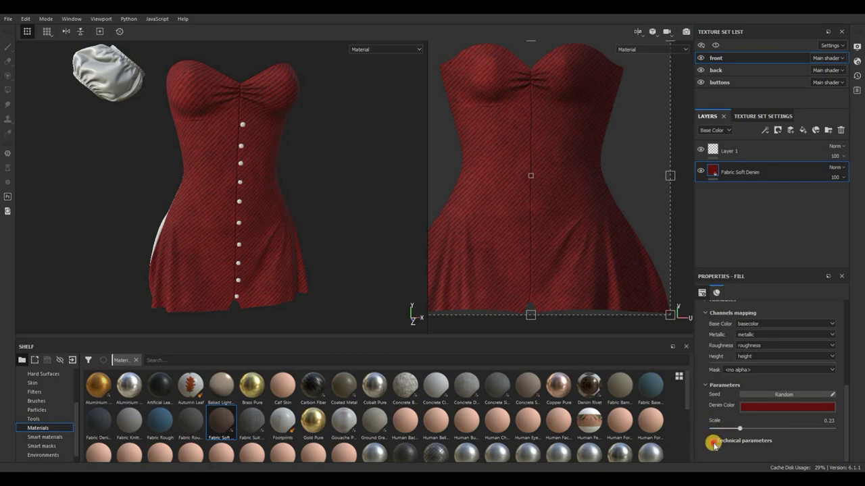
click(738, 438)
scroll(738, 426, down, 3)
scroll(737, 345, up, 5)
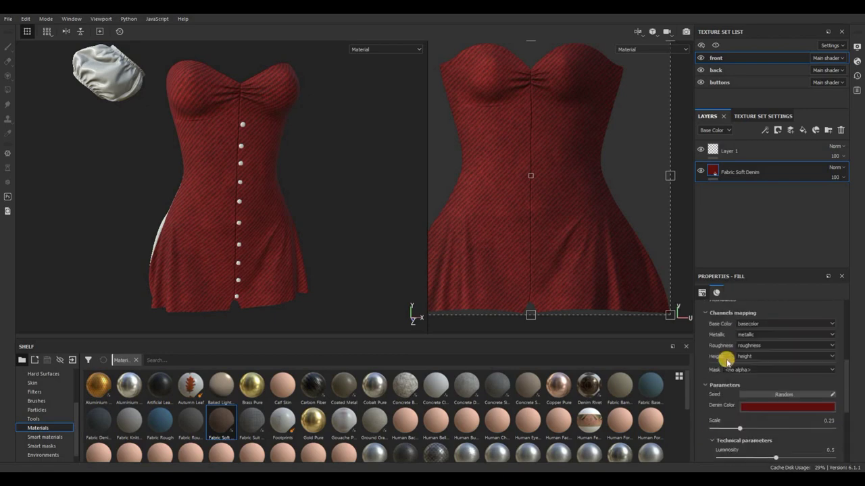
scroll(748, 375, up, 3)
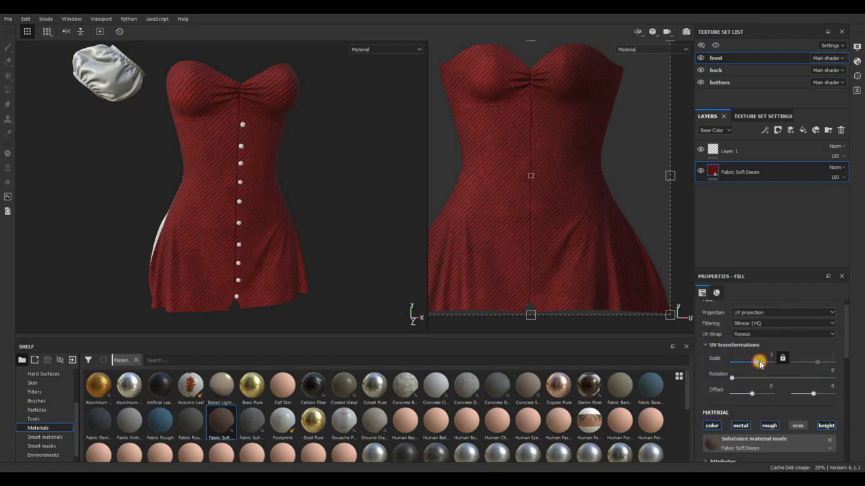
Step: Set the denim fill's UV scale to about 8.76 and inspect the weave up close on the front piece
drag(759, 363, 759, 362)
scroll(521, 253, up, 3)
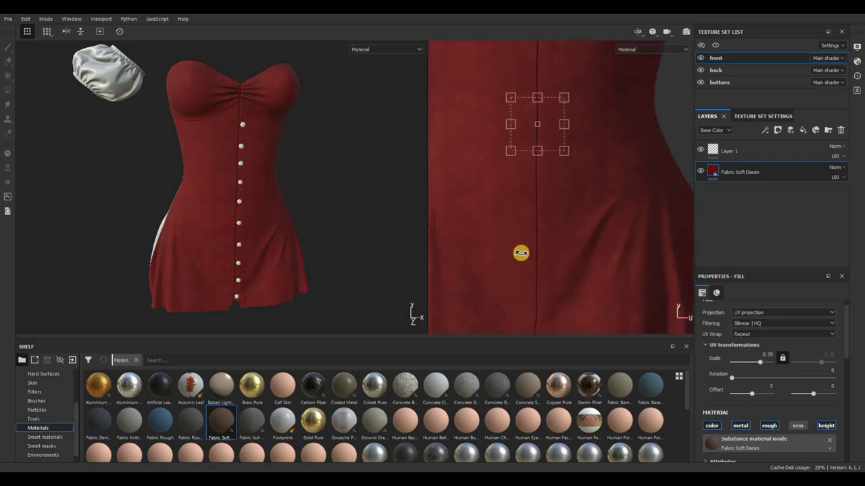
scroll(520, 253, up, 4)
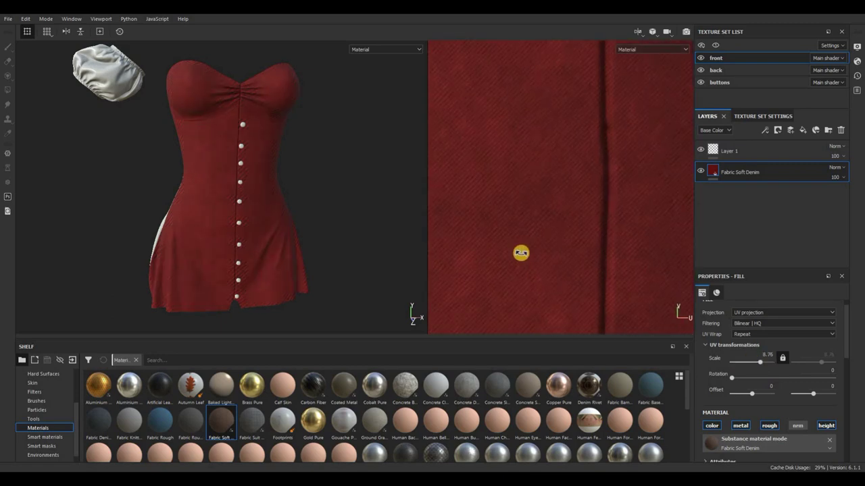
scroll(521, 253, down, 3)
scroll(507, 137, down, 5)
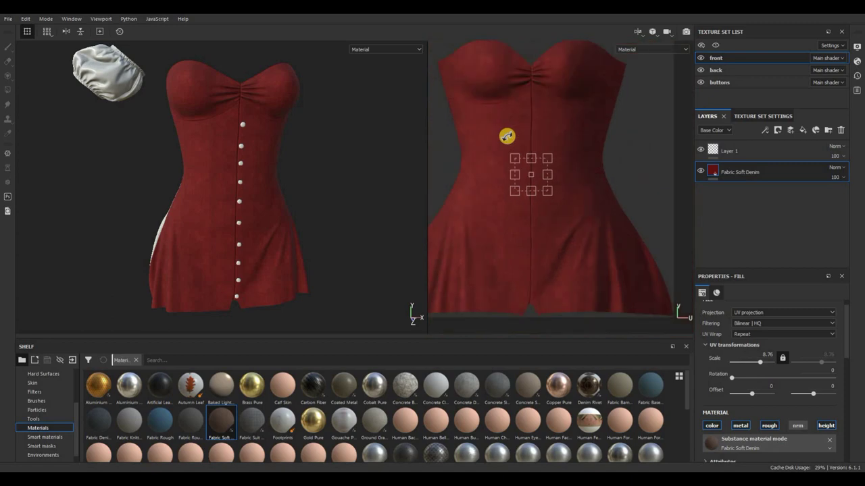
Step: Set the denim fill's UV scale to 6.15 and check the weave up close on the front piece
click(761, 362)
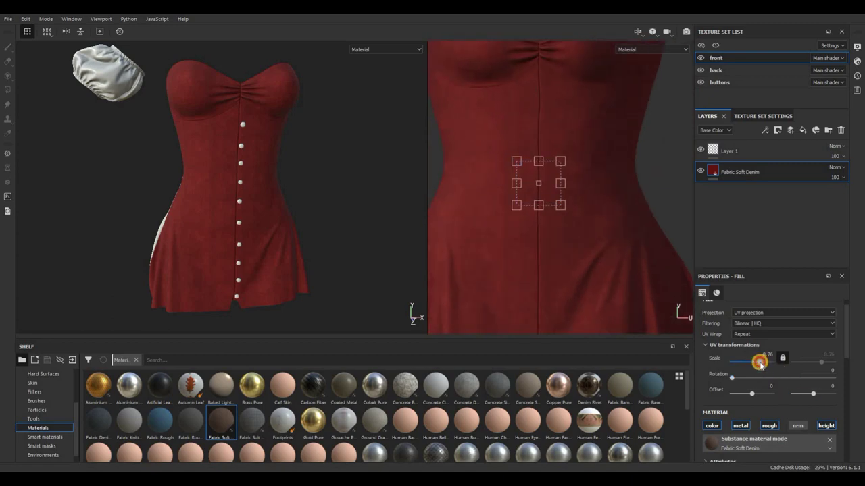
drag(760, 363, 760, 365)
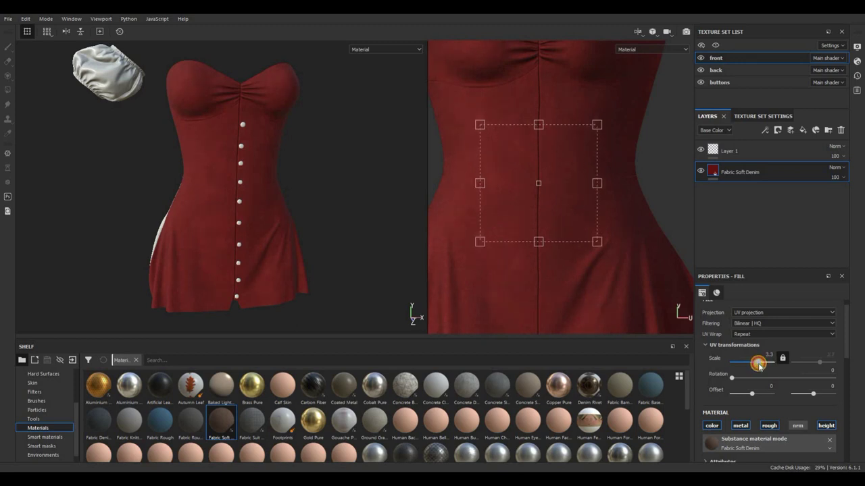
key(ctrl+z)
scroll(571, 280, down, 1)
scroll(572, 280, up, 6)
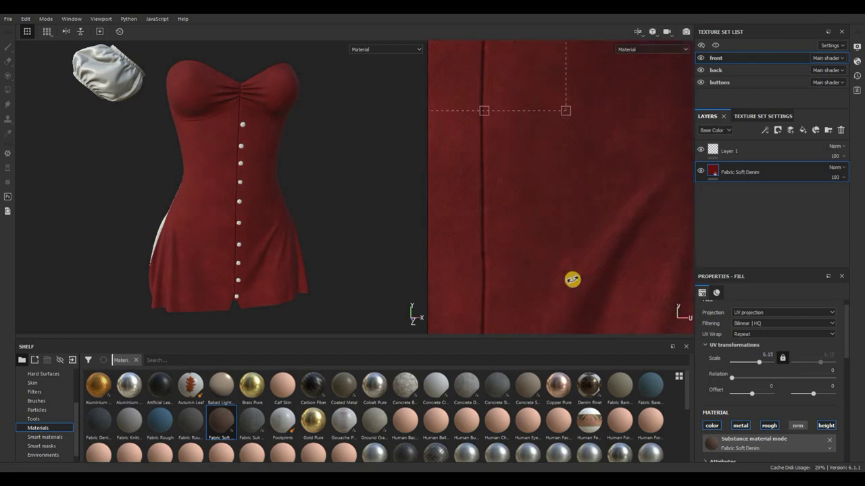
scroll(570, 267, down, 5)
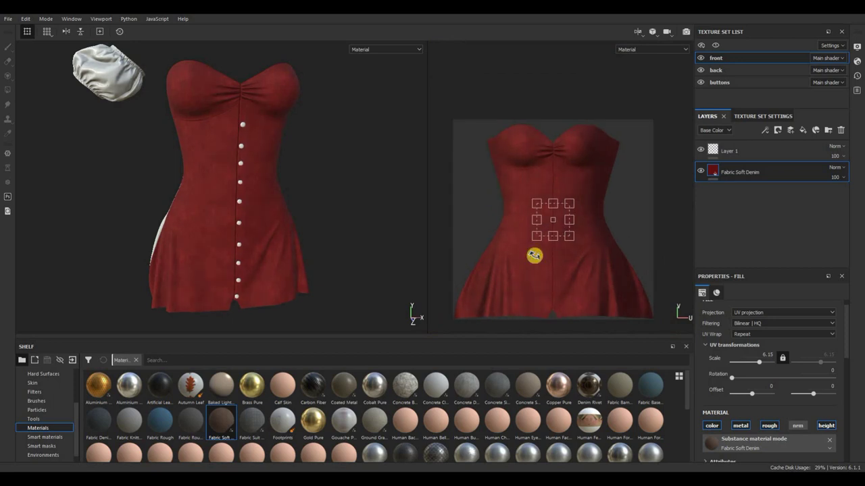
Step: Add a fill layer above the Fabric Soft Denim layer and delete the two empty paint layers
click(789, 133)
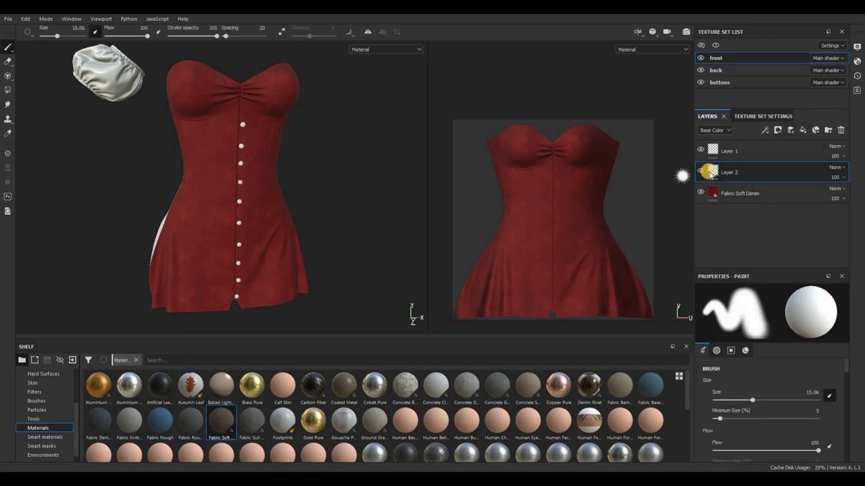
click(803, 131)
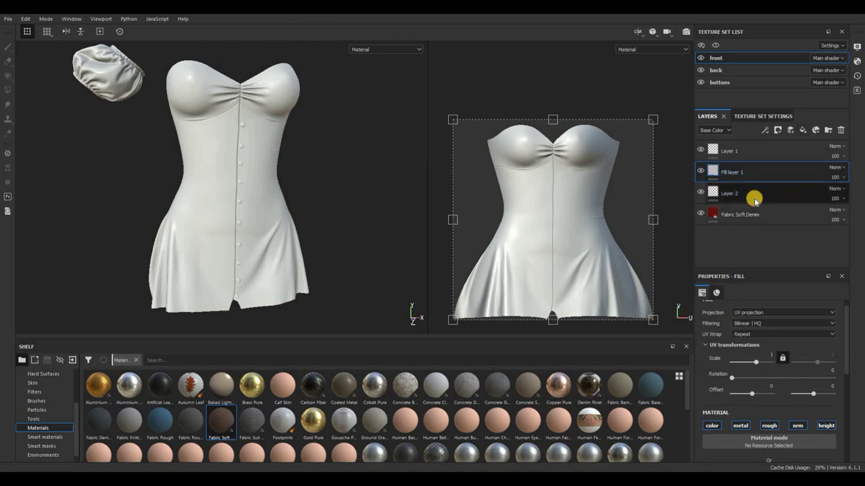
click(739, 195)
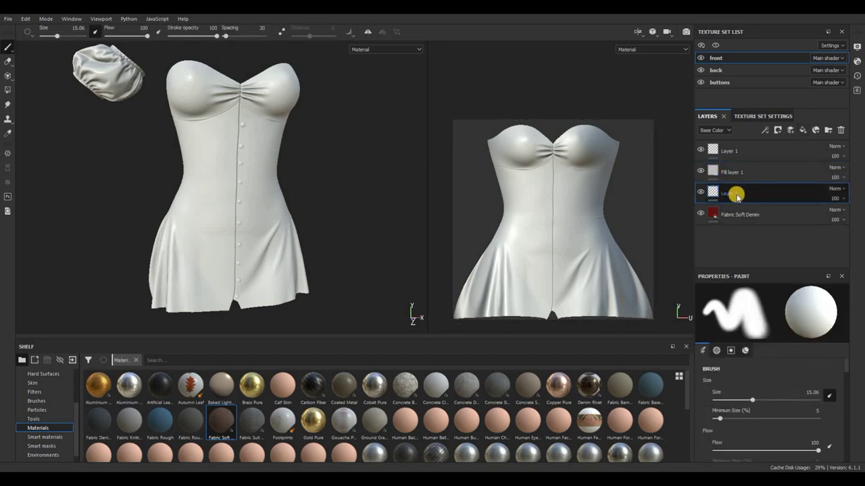
key(Delete)
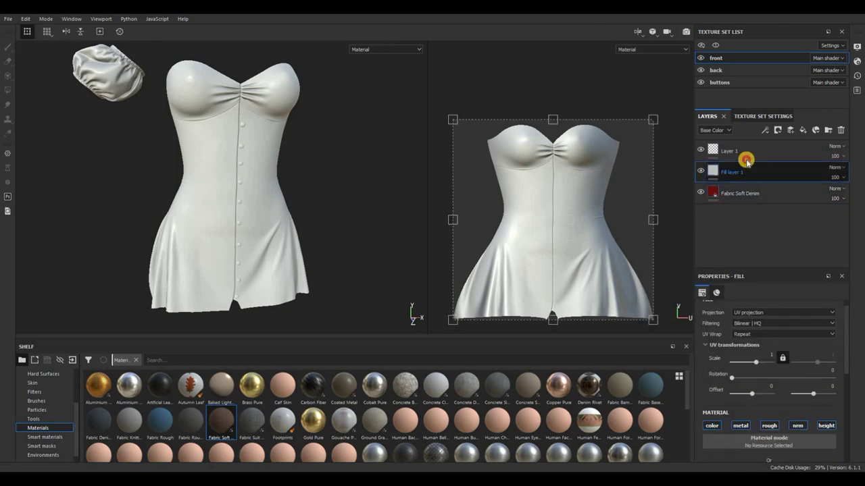
click(745, 160)
key(Delete)
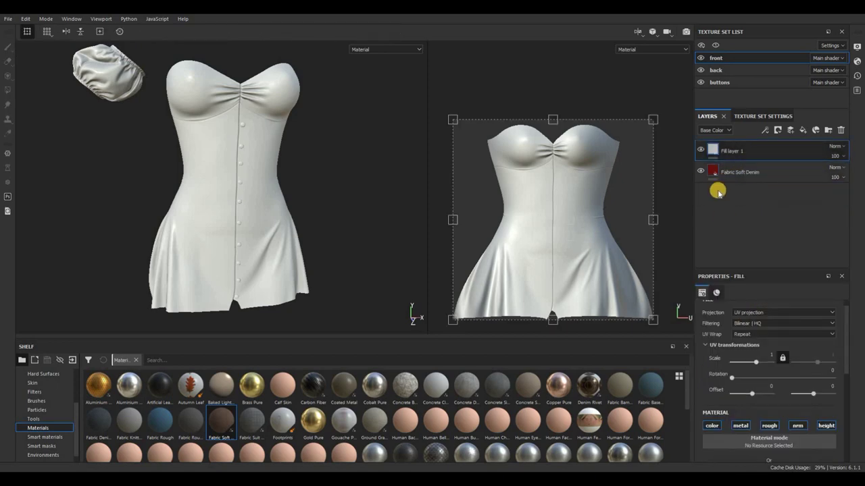
Step: Try Metallic 0.2145 and Roughness 0.1782 on the new plain fill layer
scroll(750, 409, down, 3)
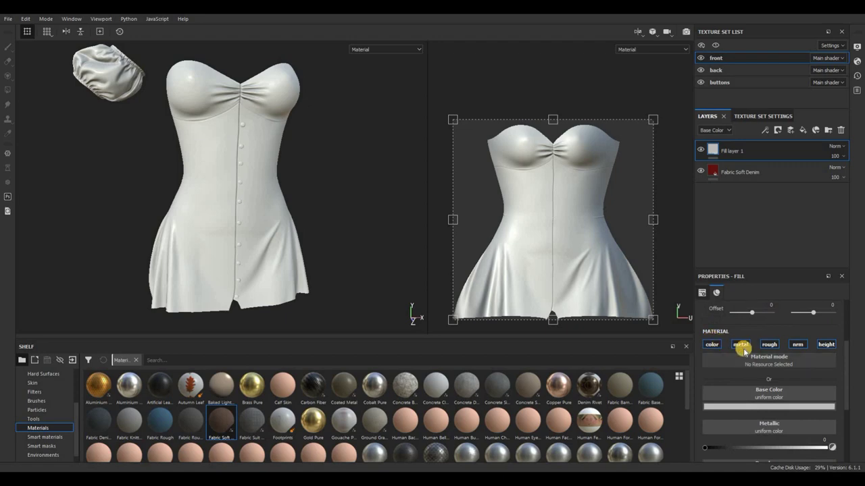
scroll(758, 321, down, 2)
scroll(750, 341, up, 1)
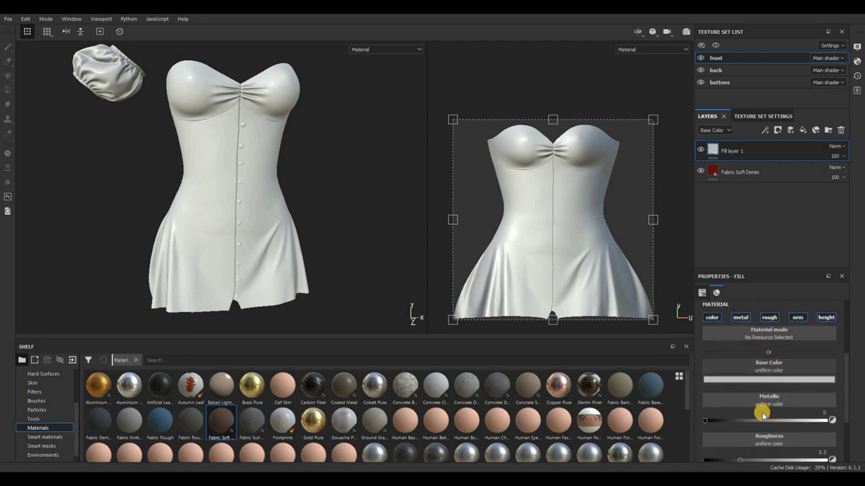
scroll(736, 397, down, 1)
drag(764, 397, 801, 393)
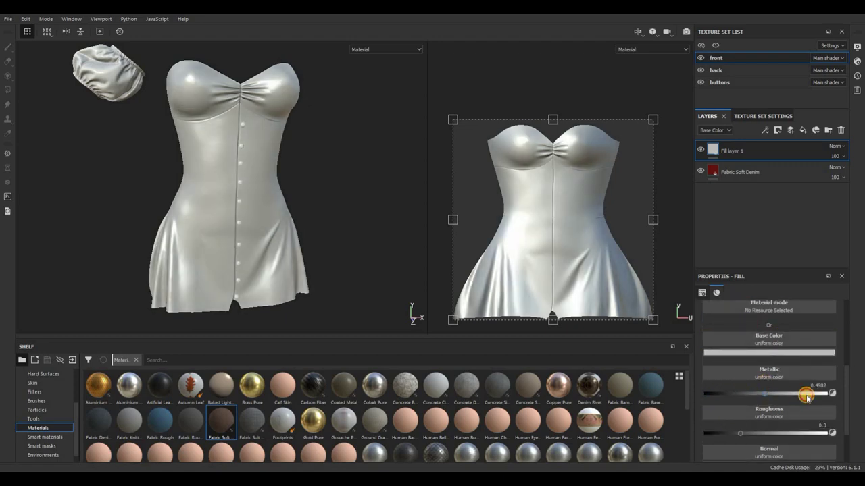
click(730, 394)
click(725, 431)
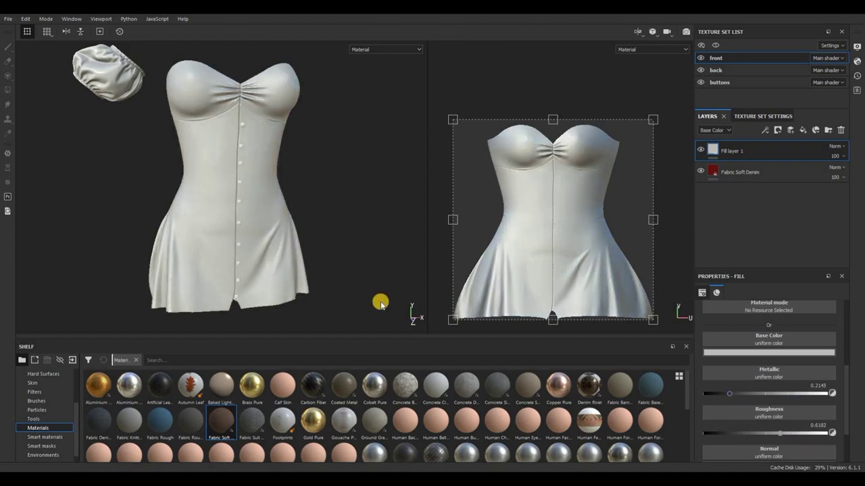
Step: Assign the project's Curvature Map from Mesh front to Fill layer 1's base color and keep only its color channel enabled
scroll(43, 386, up, 3)
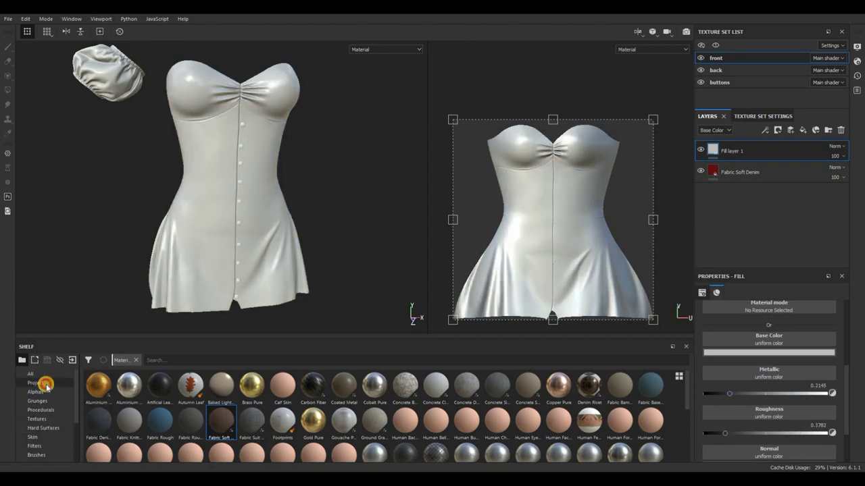
click(45, 383)
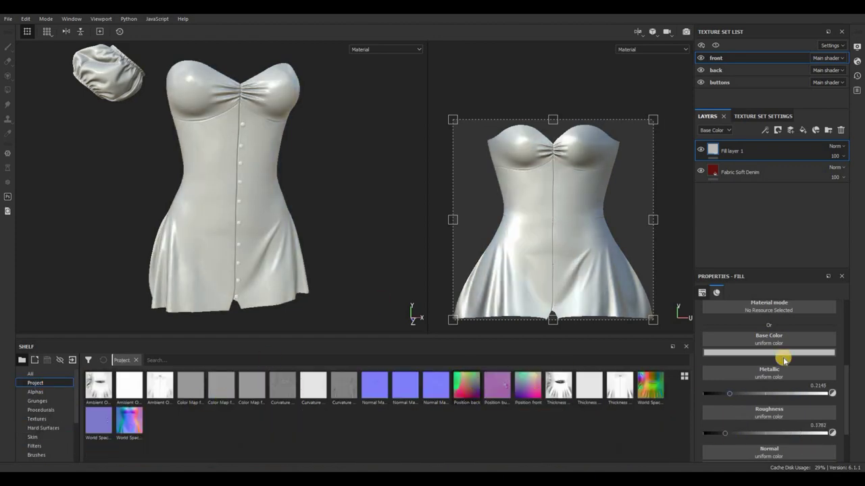
scroll(754, 358, up, 1)
click(735, 320)
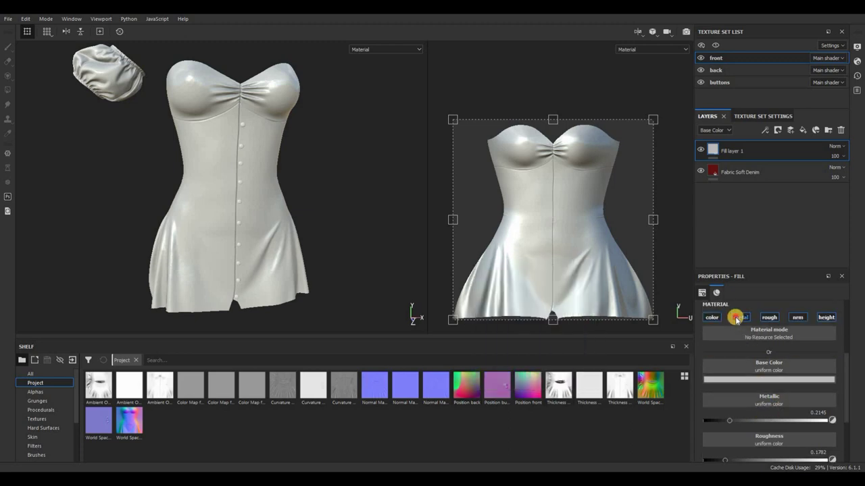
click(741, 317)
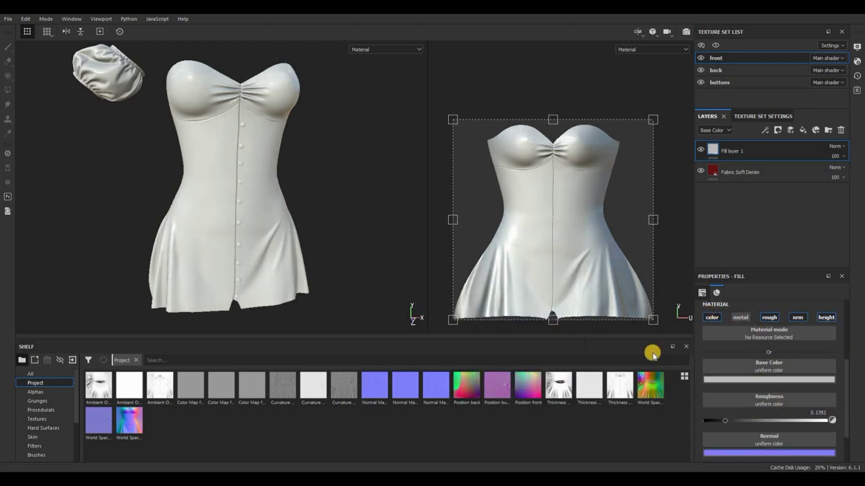
drag(338, 388, 737, 365)
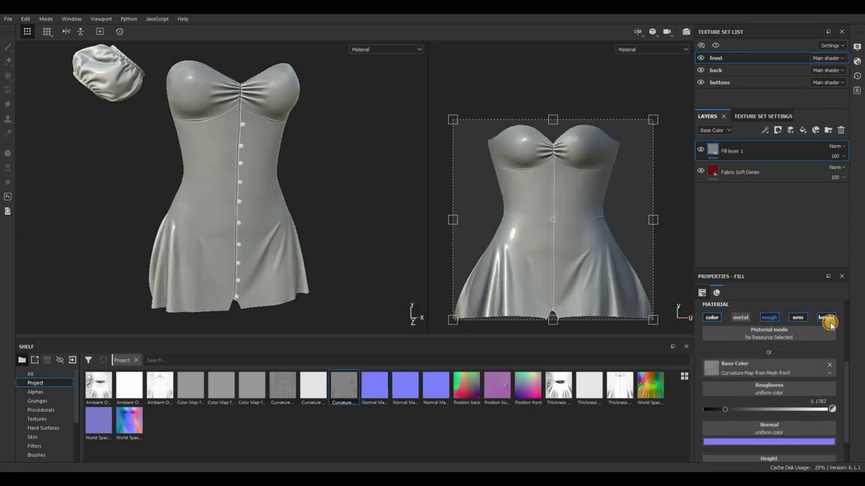
click(828, 320)
click(801, 320)
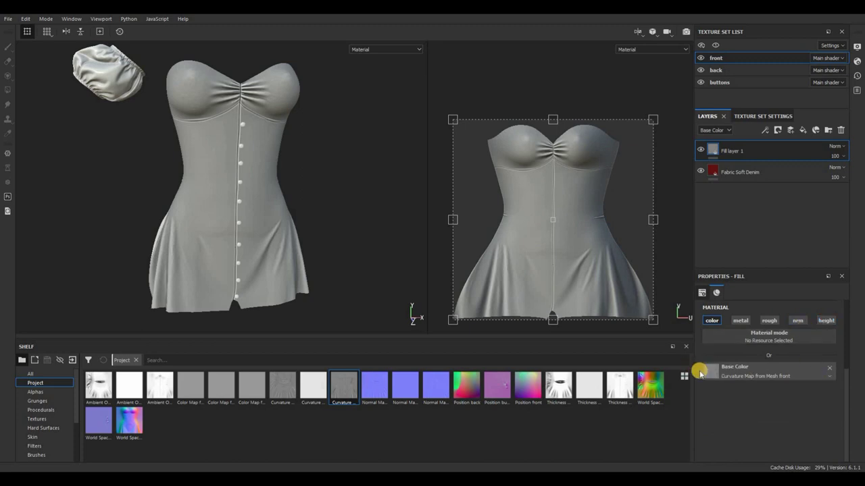
Step: Set the curvature fill layer's blending mode to Overlay
click(762, 376)
click(714, 372)
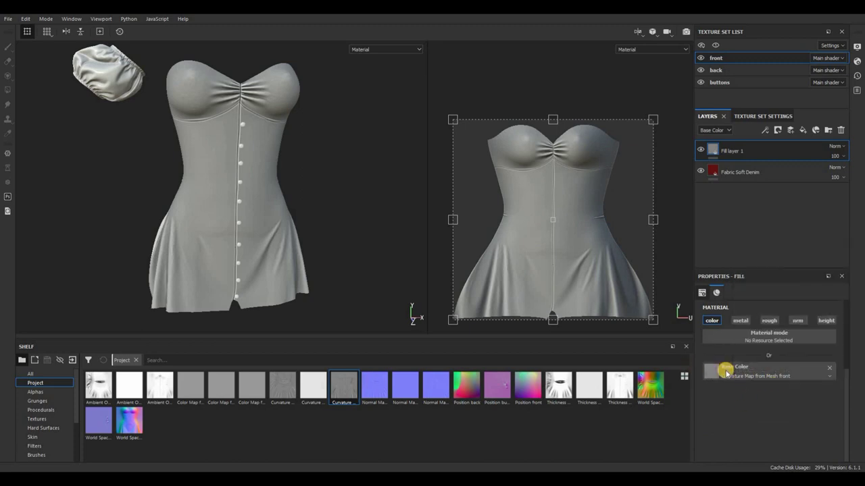
click(817, 277)
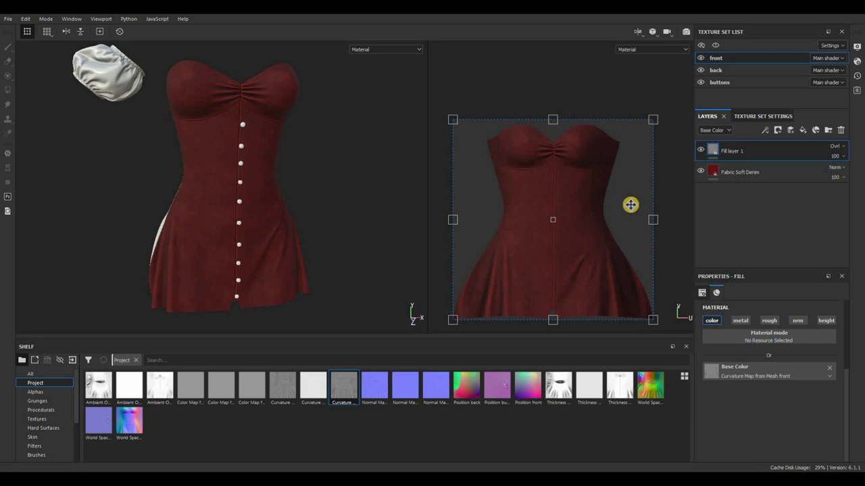
Step: Add another fill layer with Ambient Occlusion Map from Mesh front as its base color, keeping only the color channel enabled
click(800, 132)
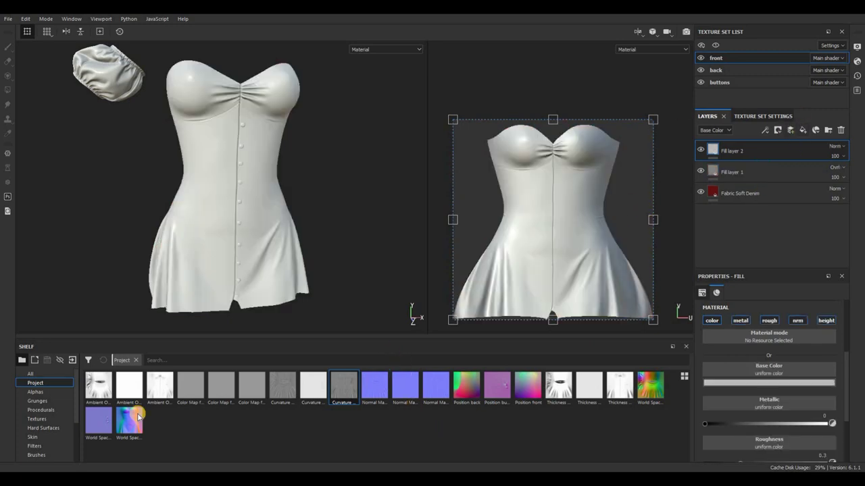
drag(673, 392, 743, 378)
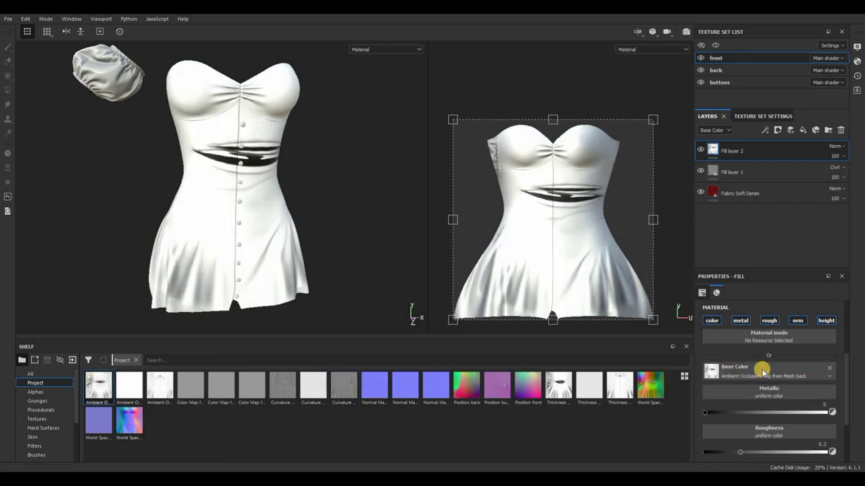
drag(156, 392, 728, 365)
click(766, 321)
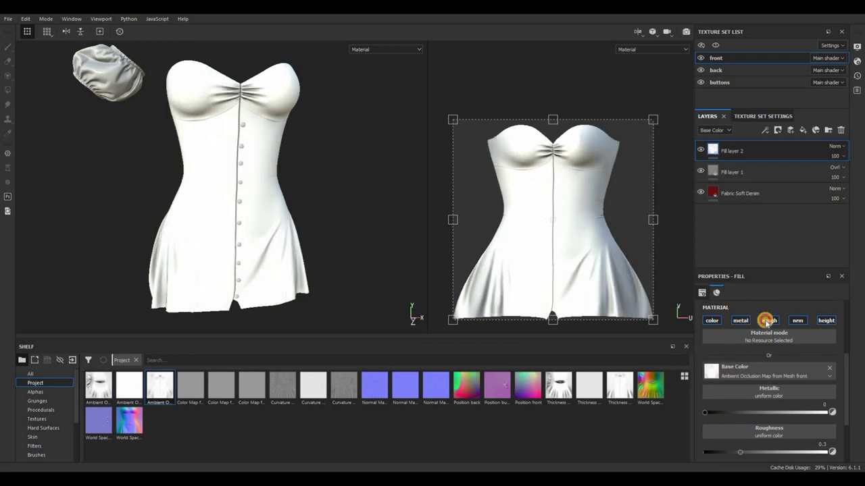
click(799, 321)
click(825, 321)
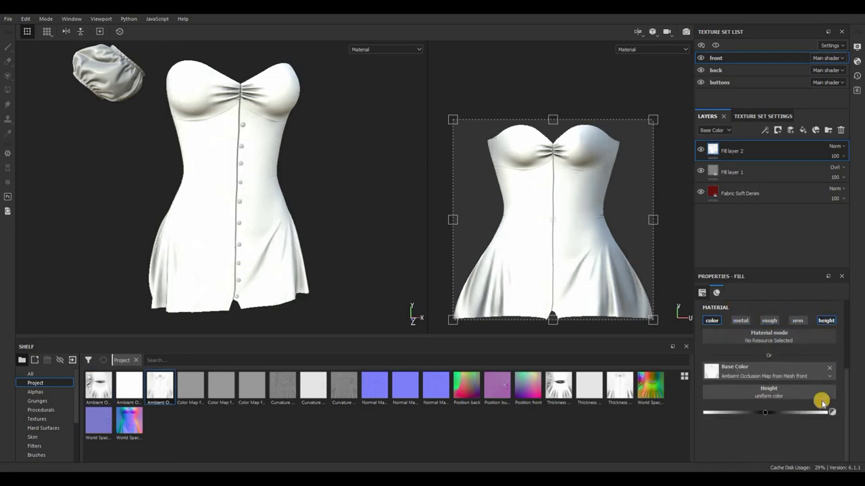
Step: Set the ambient occlusion fill layer's blending mode to Multiply and inspect the shading on the front piece
click(830, 146)
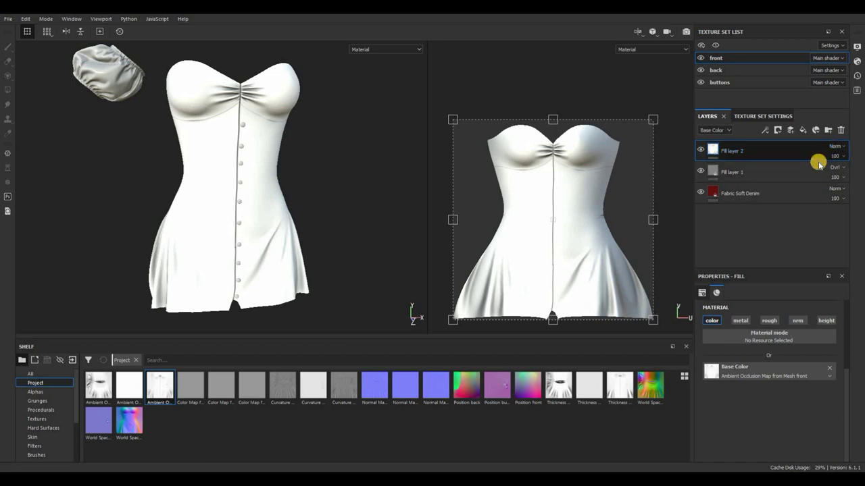
click(811, 191)
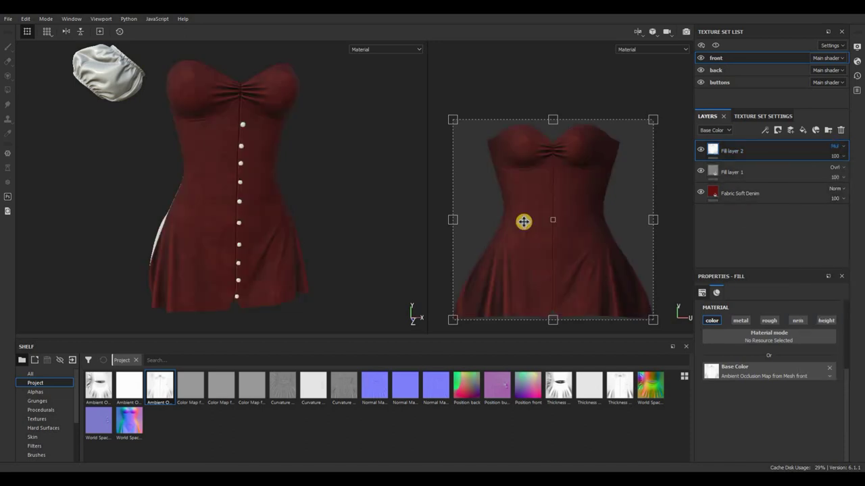
scroll(524, 222, up, 4)
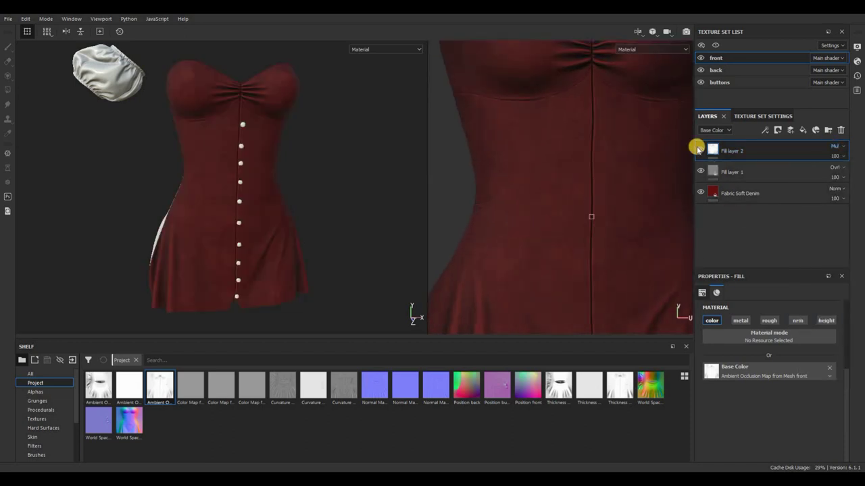
scroll(538, 210, down, 4)
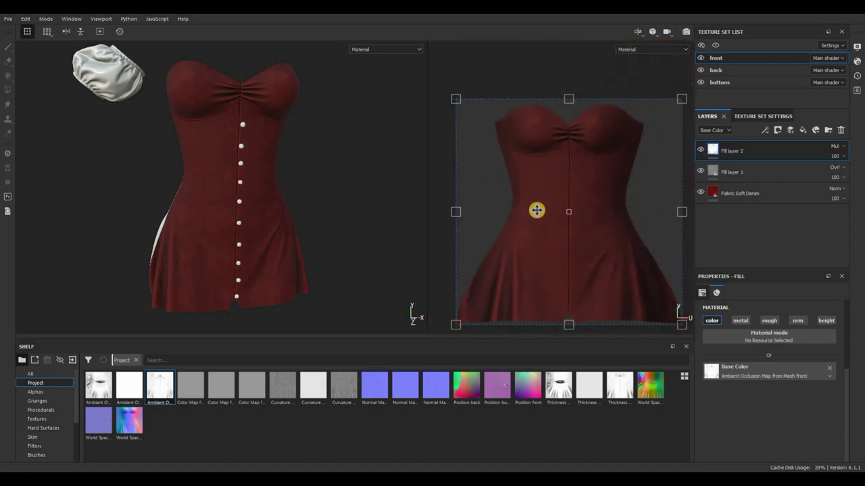
scroll(545, 224, down, 2)
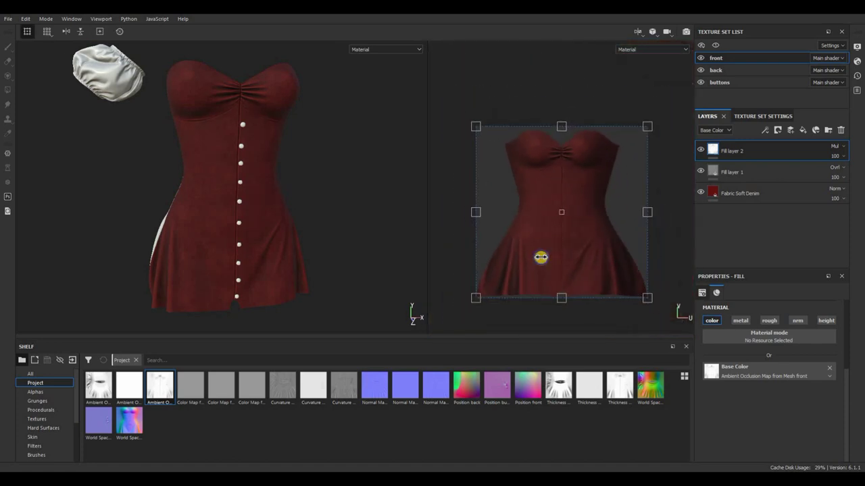
Step: Review the Fabric Soft Denim layer's technical parameters and channels mapping, and examine the skirt's folds up close
click(786, 196)
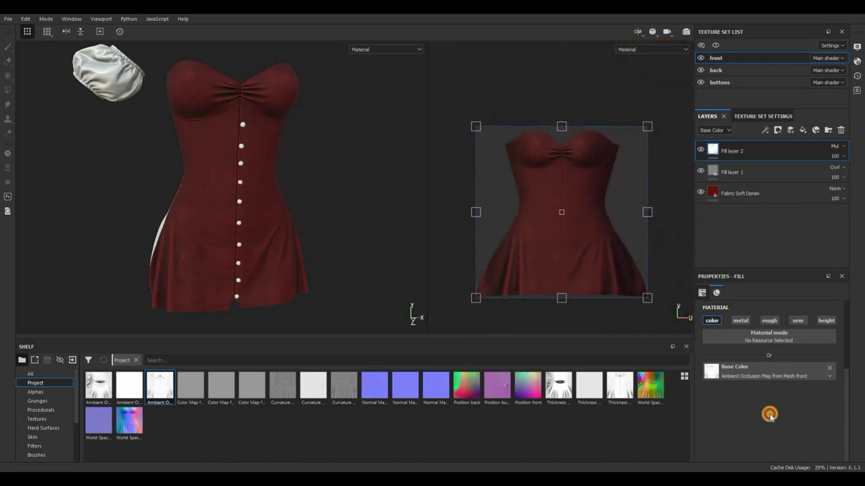
scroll(780, 388, down, 5)
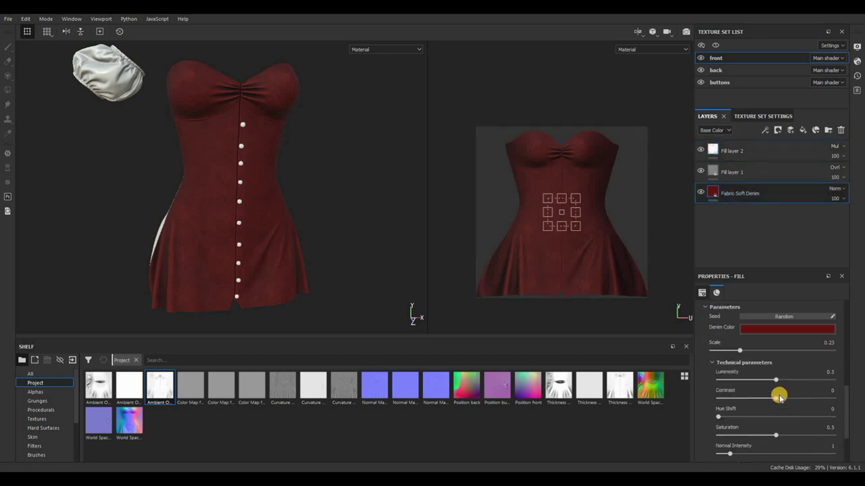
scroll(779, 398, up, 6)
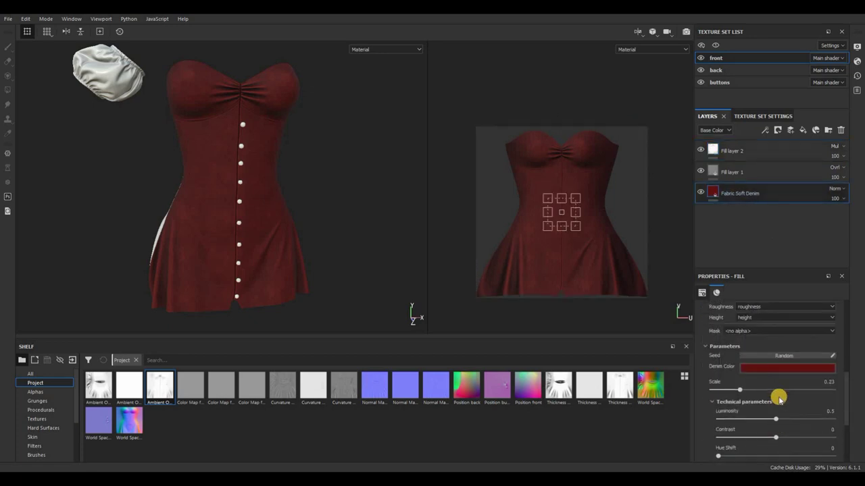
click(774, 400)
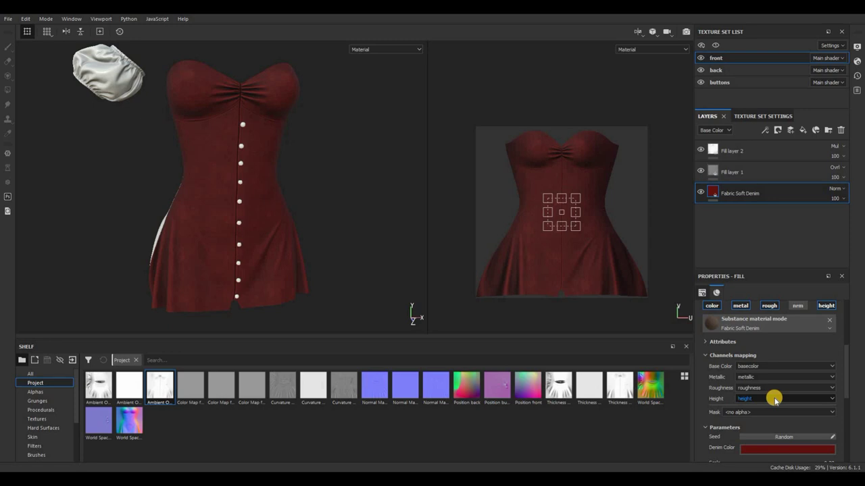
scroll(616, 293, up, 5)
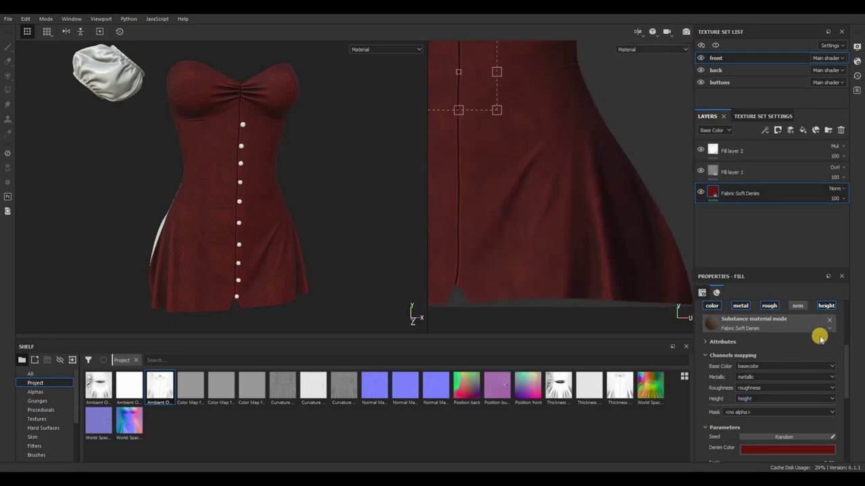
Step: Check the Fabric Soft Denim layer's normal channel and both overlay fill layers, and inspect the shading on the dress front
click(793, 306)
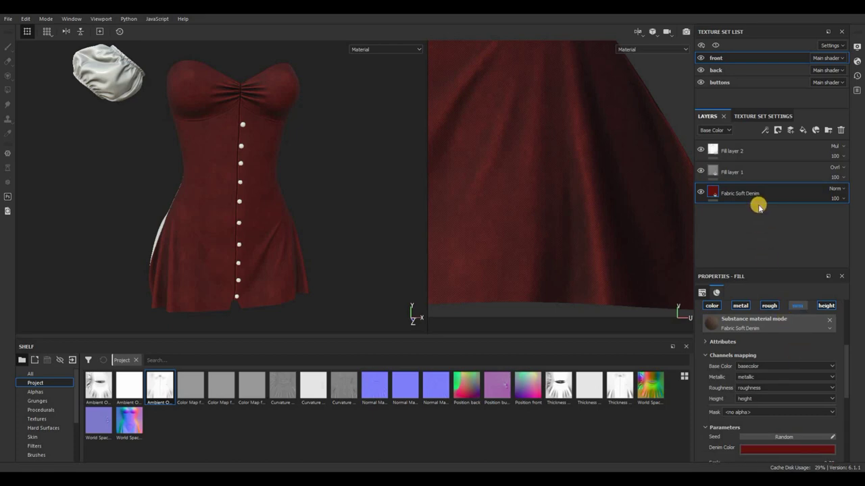
click(764, 157)
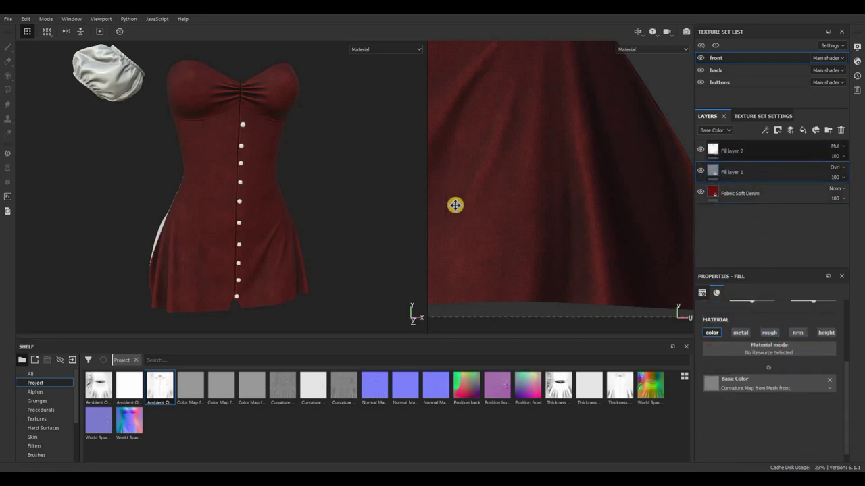
key(f)
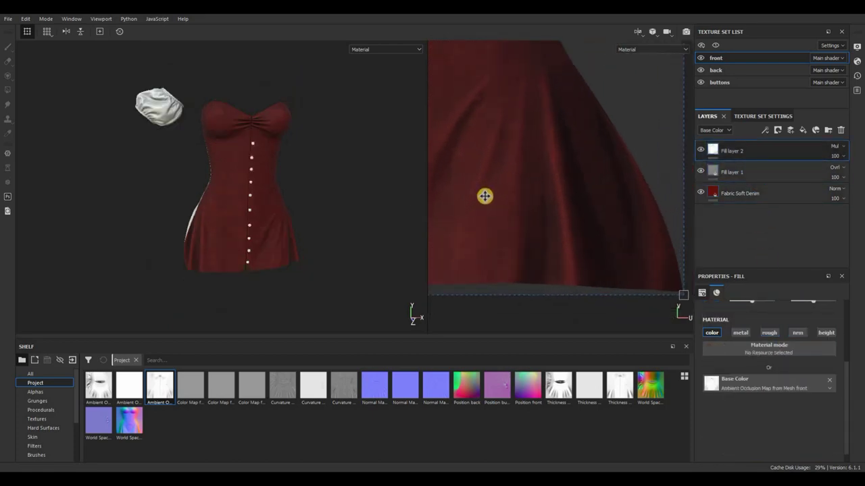
scroll(543, 248, up, 2)
scroll(541, 249, down, 2)
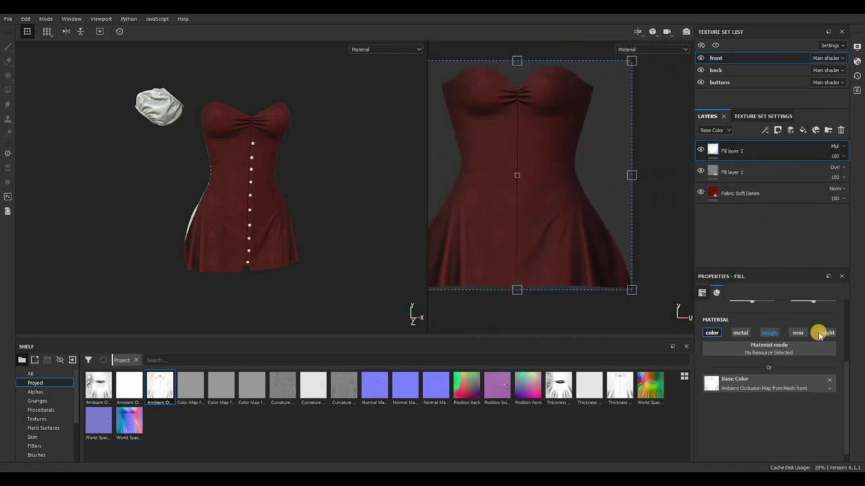
Step: Enable roughness at 0.64 on the ambient occlusion fill layer and try Thickness Map from Mesh front as its roughness source
click(769, 332)
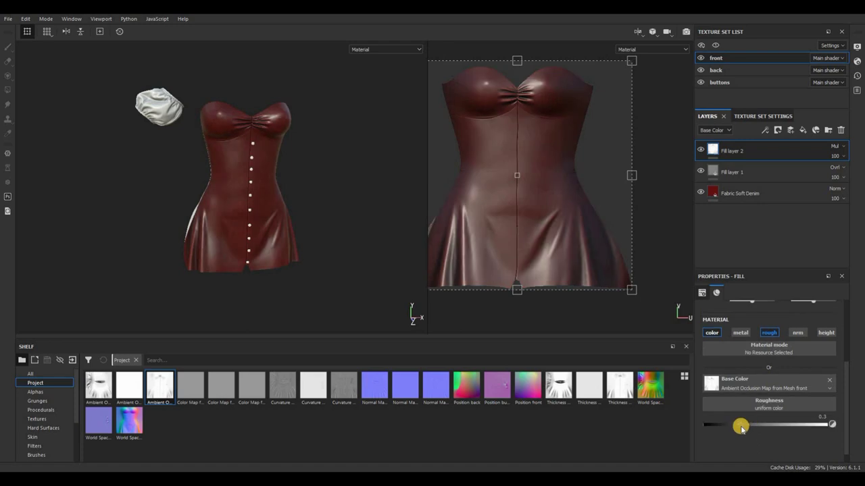
drag(812, 429, 782, 426)
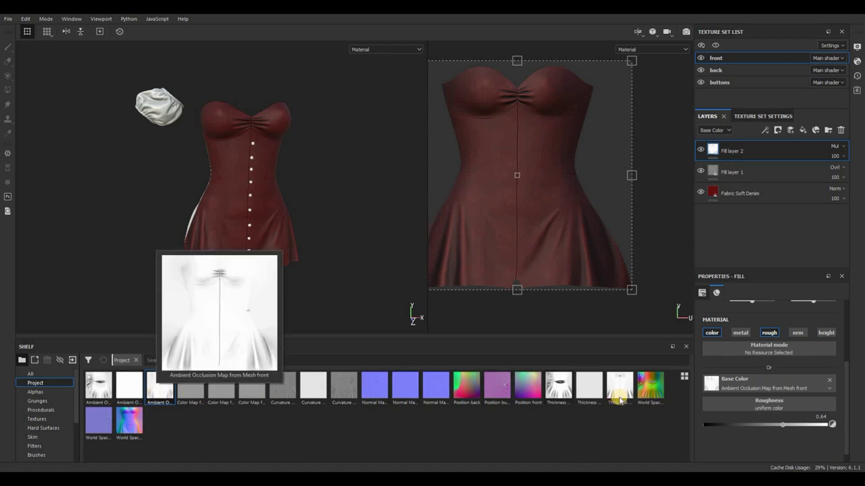
mouse_move(618, 395)
mouse_down()
mouse_move(743, 388)
mouse_move(737, 403)
mouse_up()
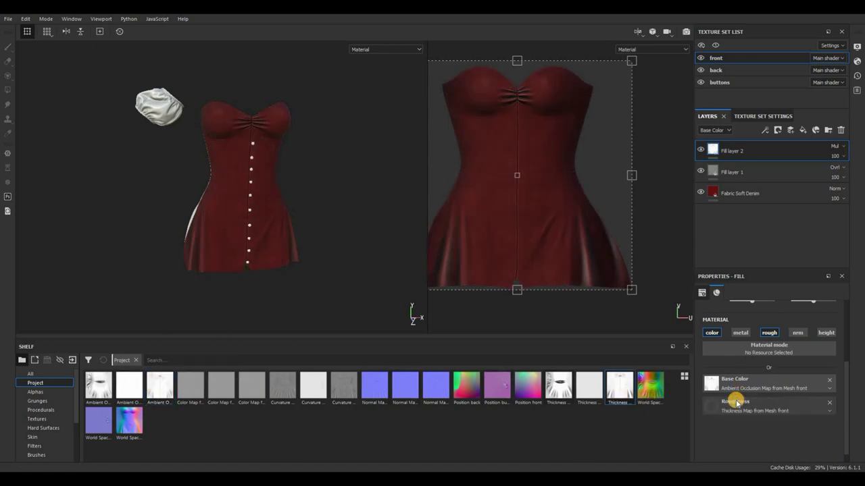
click(829, 403)
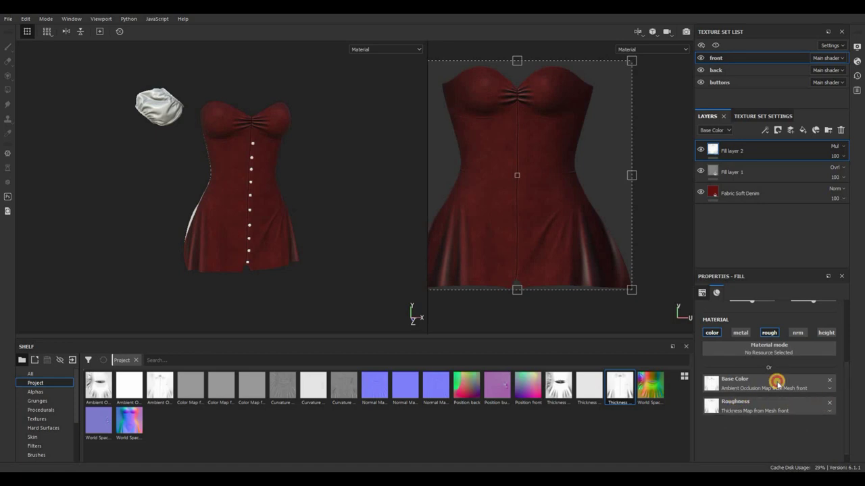
Step: Try uniform roughness values of 0.2436 and 0.6255 on the ambient occlusion fill layer, then disable its roughness channel
drag(740, 425, 825, 424)
click(731, 424)
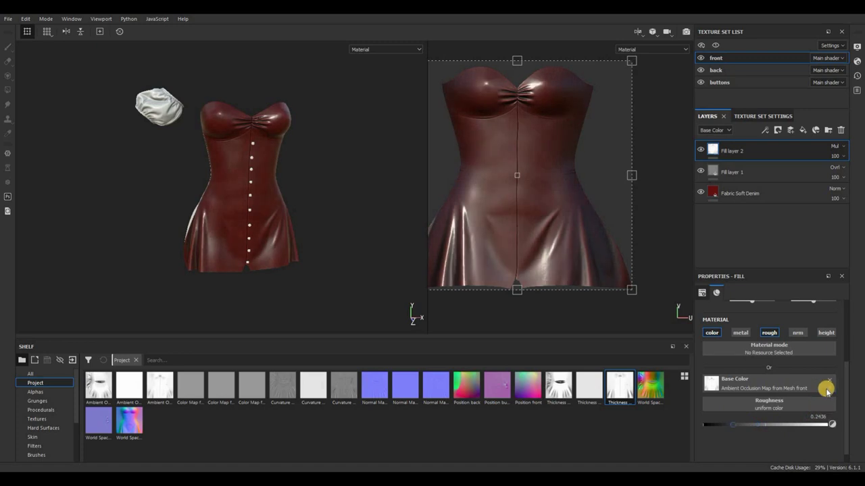
click(780, 425)
click(773, 332)
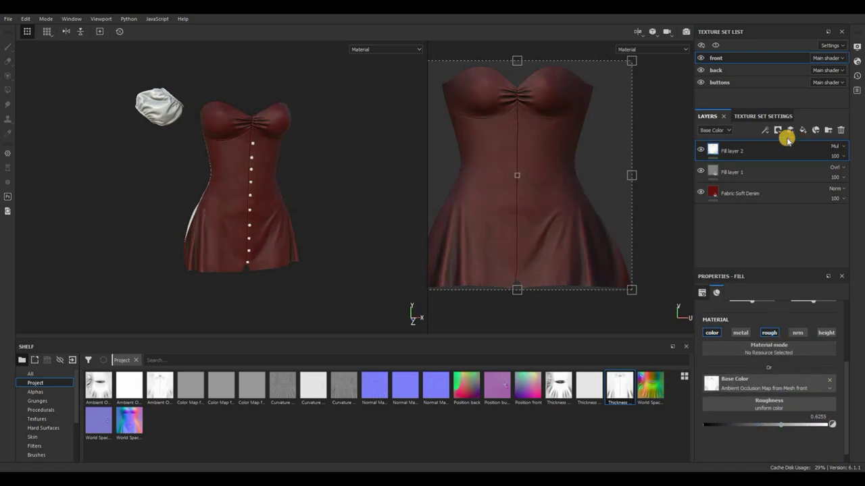
Step: Add a fill layer with only the roughness channel enabled and set its roughness to 0.0145
click(711, 332)
click(740, 332)
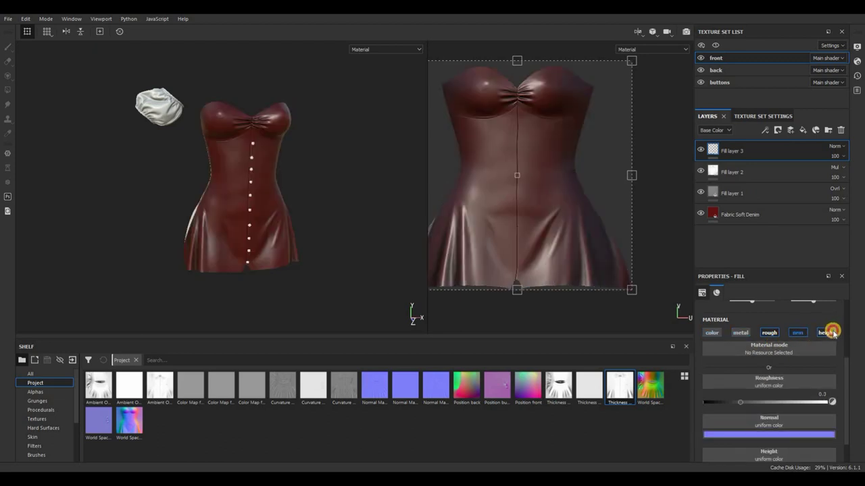
click(832, 332)
drag(739, 403, 723, 387)
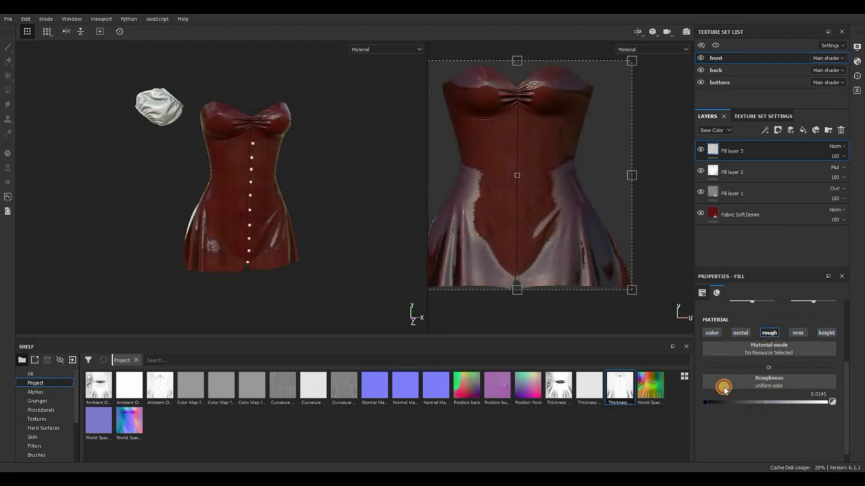
Step: Try an opacity of 8 on the roughness-only fill layer, then delete that layer
click(841, 156)
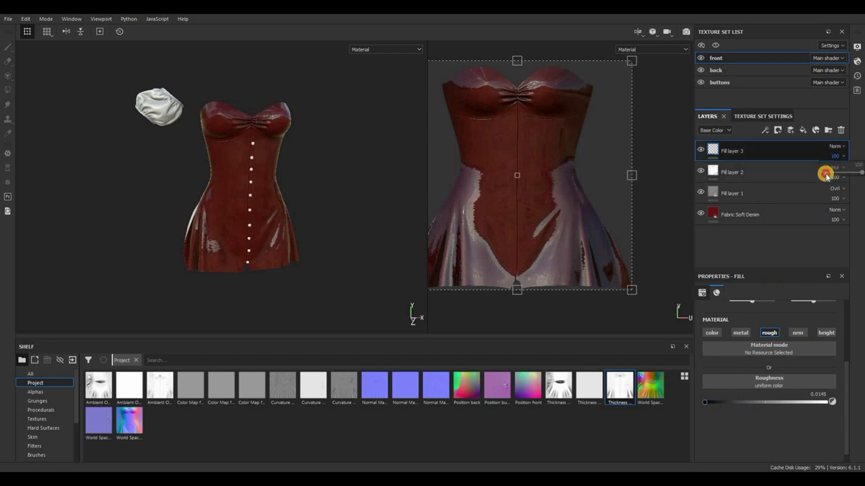
click(824, 174)
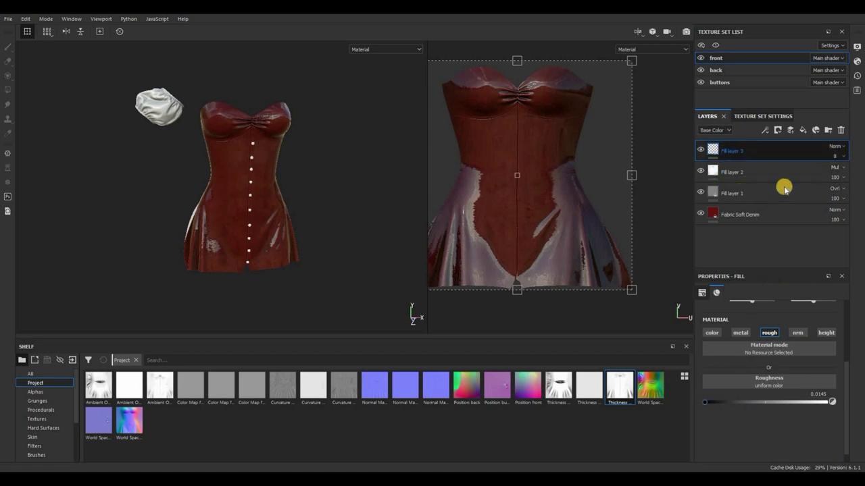
key(Delete)
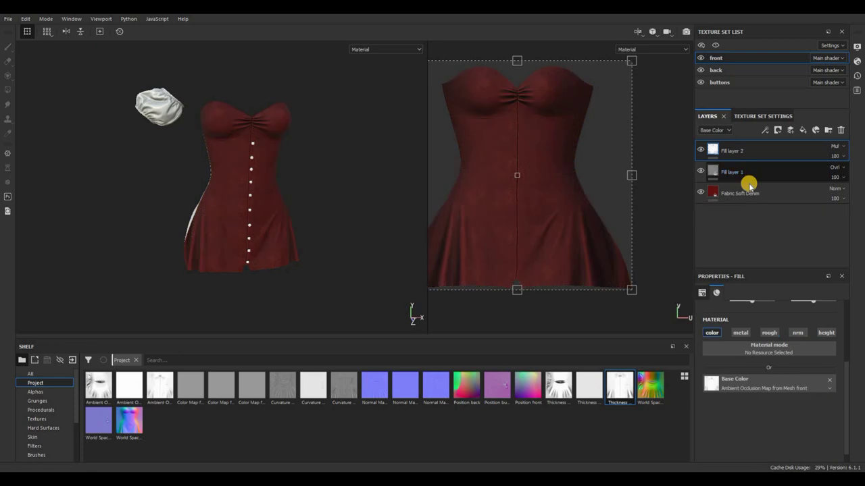
Step: Save the project under the file name audrey in the audrey folder on the Desktop
key(ctrl+s)
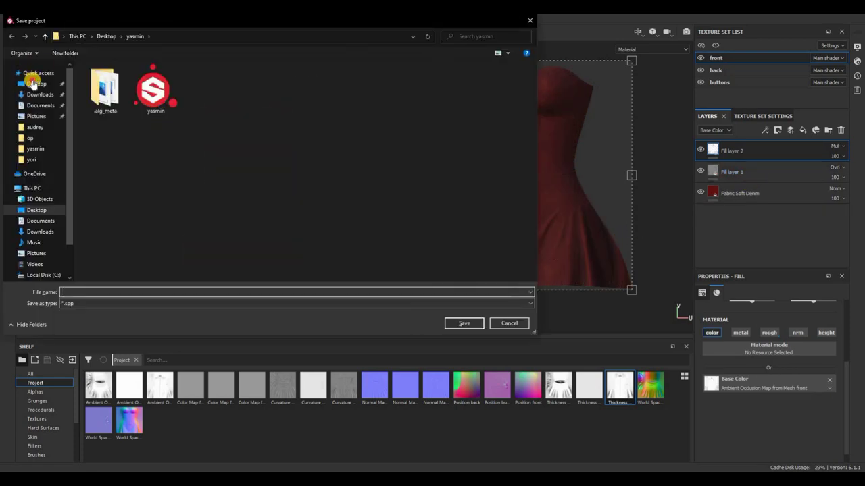
key(alt+Up)
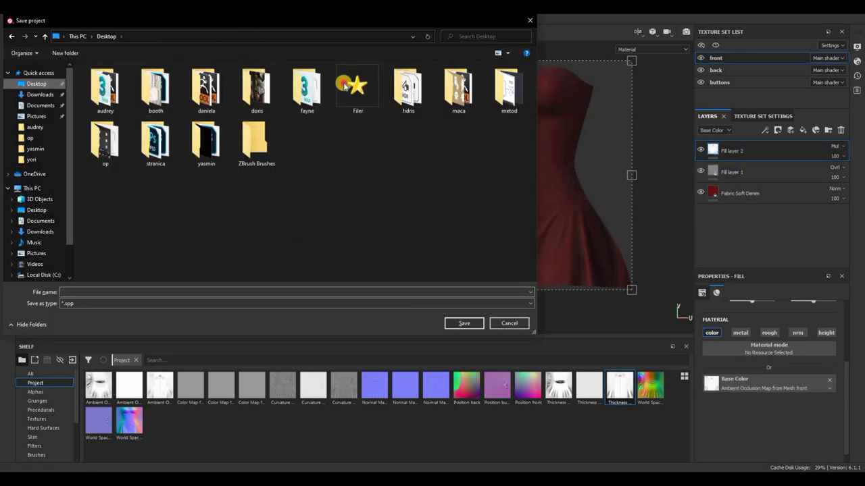
click(281, 95)
double_click(108, 89)
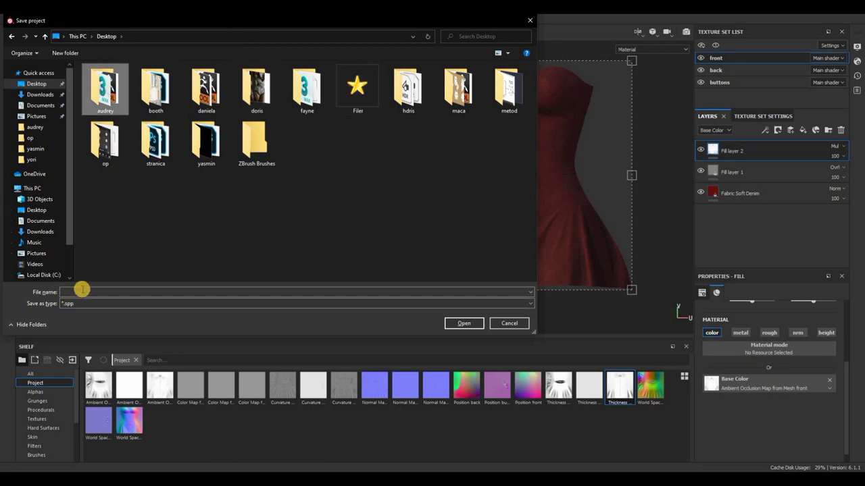
click(82, 290)
text(audrey)
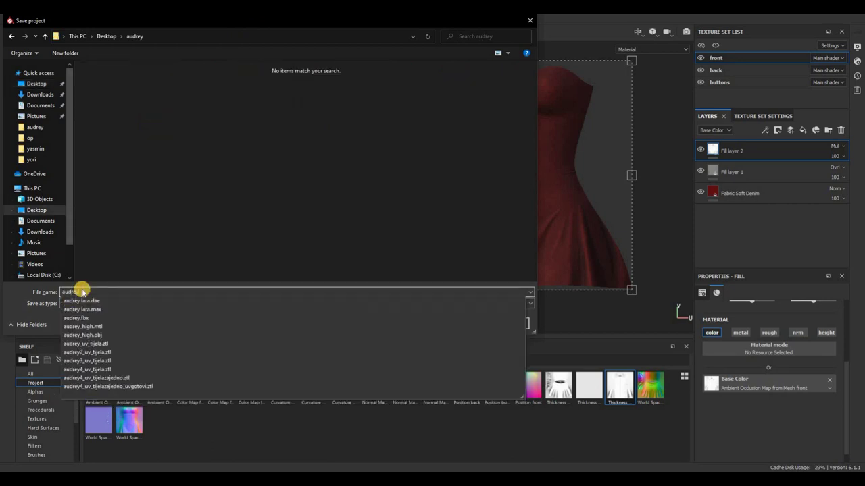
key(Return)
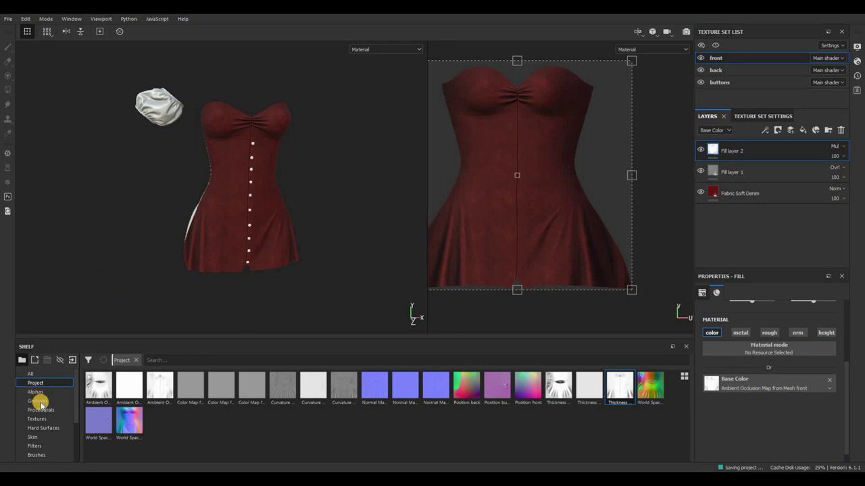
Step: Show the environment maps in the shelf and preview the Soft studio lighting presets
scroll(51, 378, down, 3)
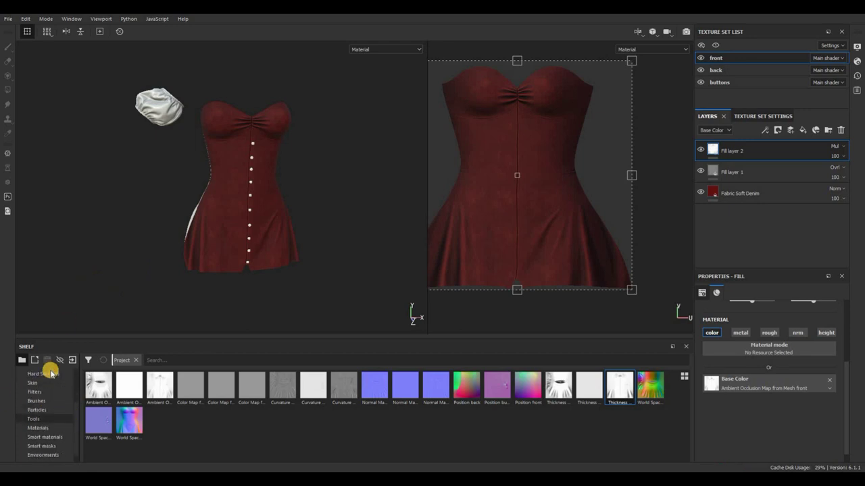
scroll(41, 436, down, 1)
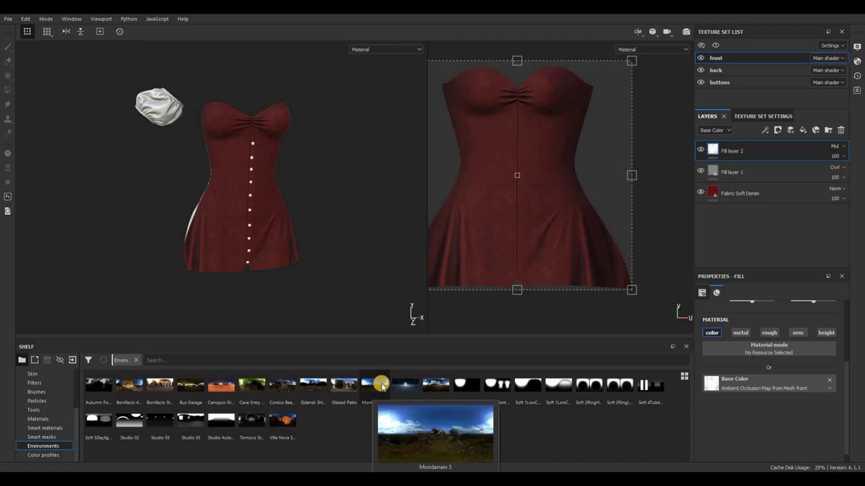
click(544, 427)
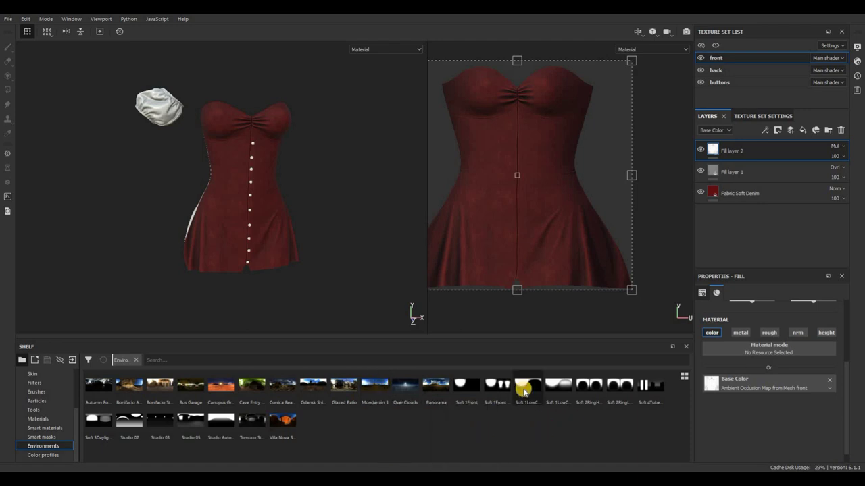
mouse_move(524, 393)
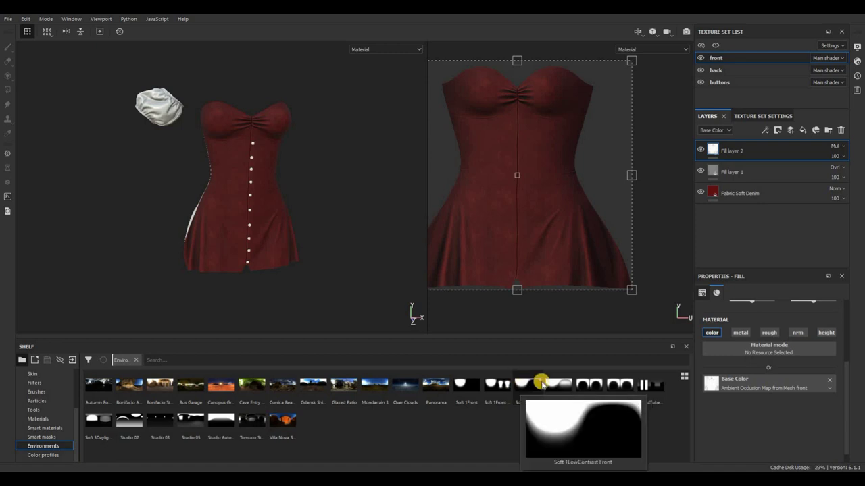
mouse_move(553, 383)
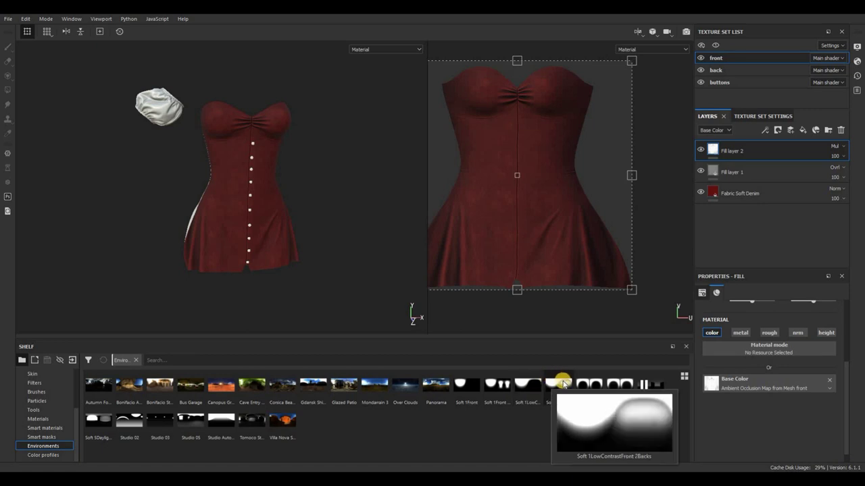
mouse_move(590, 384)
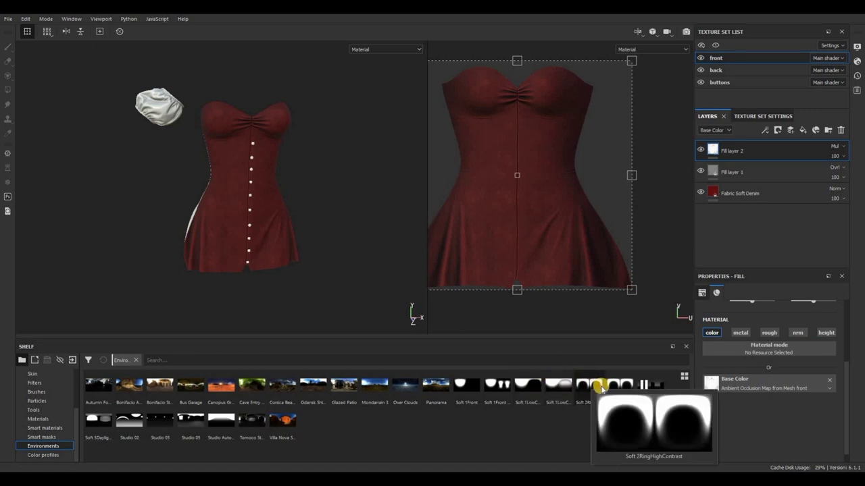
Step: Try the Soft 2RingHighContrast environment, then apply Soft 1LowContrastFront 2Backs in its place and check the dress lighting
drag(598, 387, 336, 257)
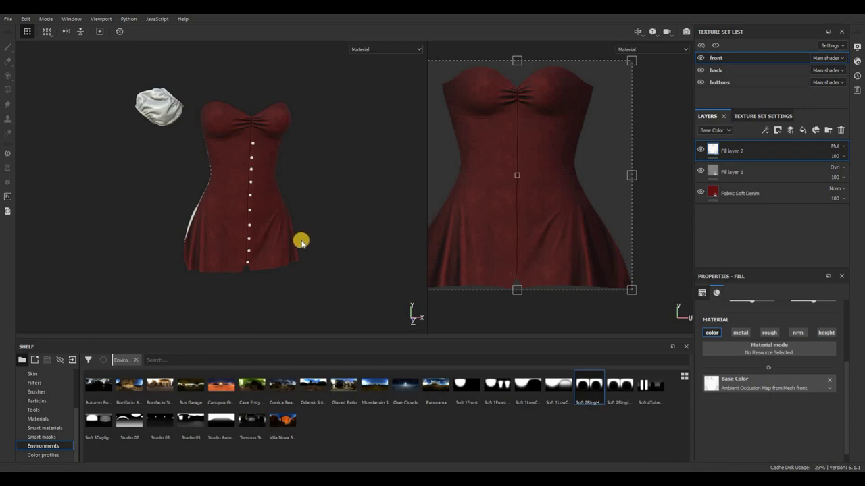
scroll(193, 98, up, 2)
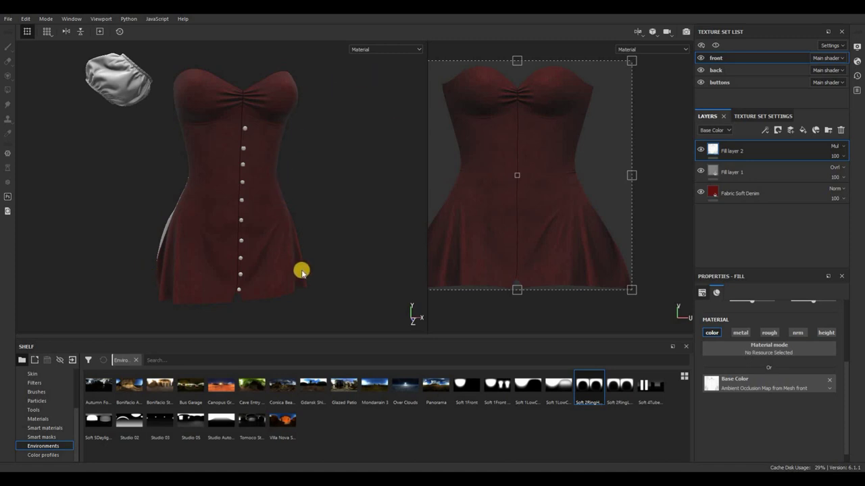
click(557, 389)
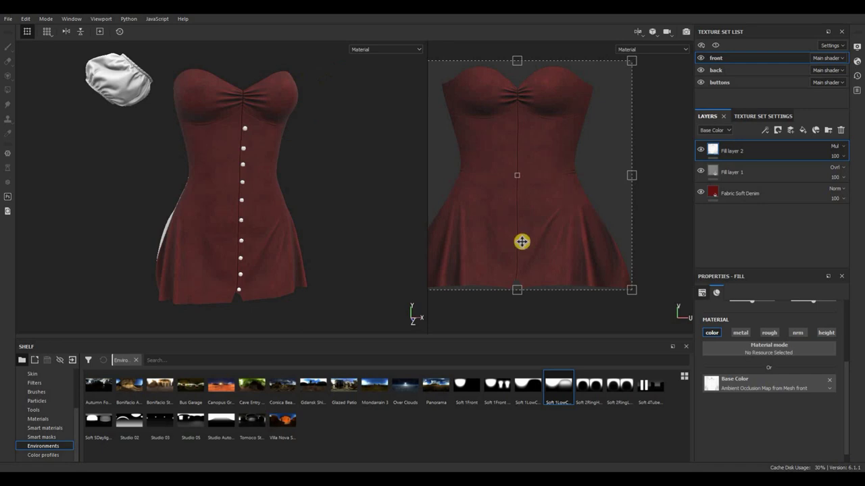
scroll(524, 112, up, 3)
scroll(525, 113, down, 3)
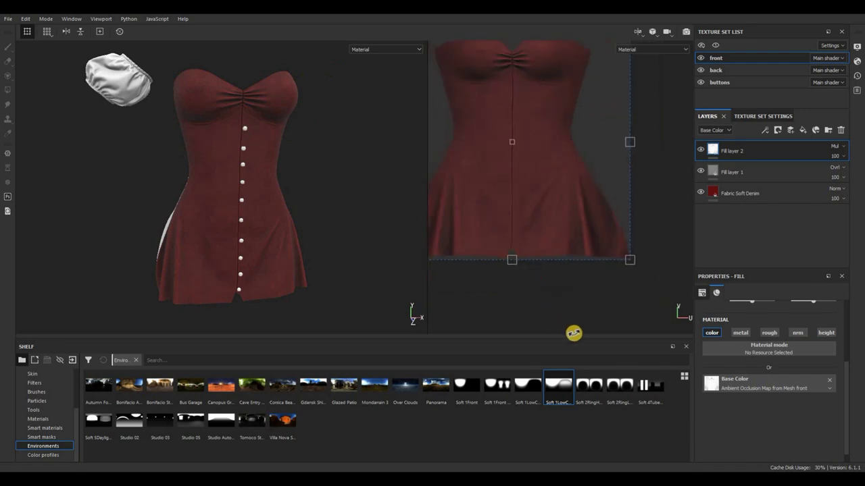
Step: Set the main shader to pbr-coated and hide the Fabric Soft Denim layer
click(856, 60)
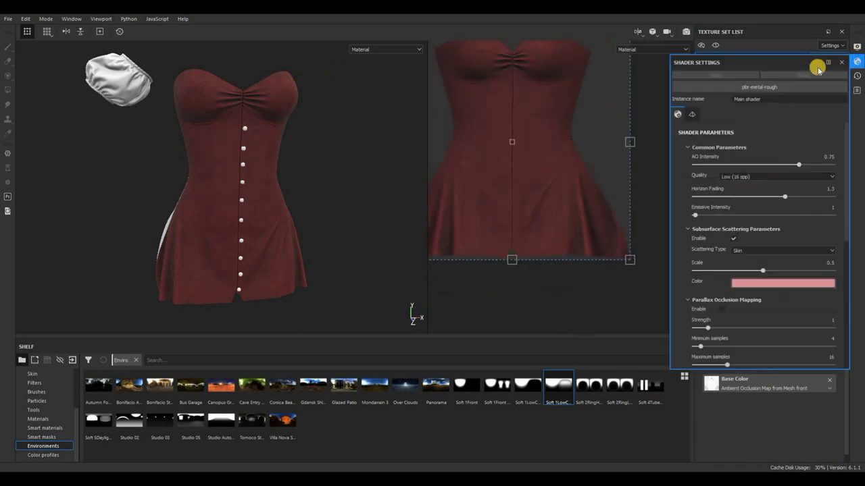
click(728, 90)
click(729, 90)
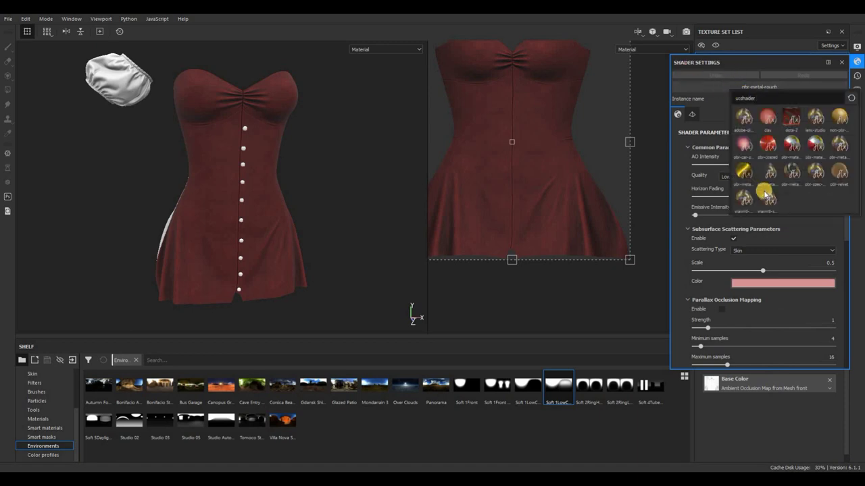
click(766, 144)
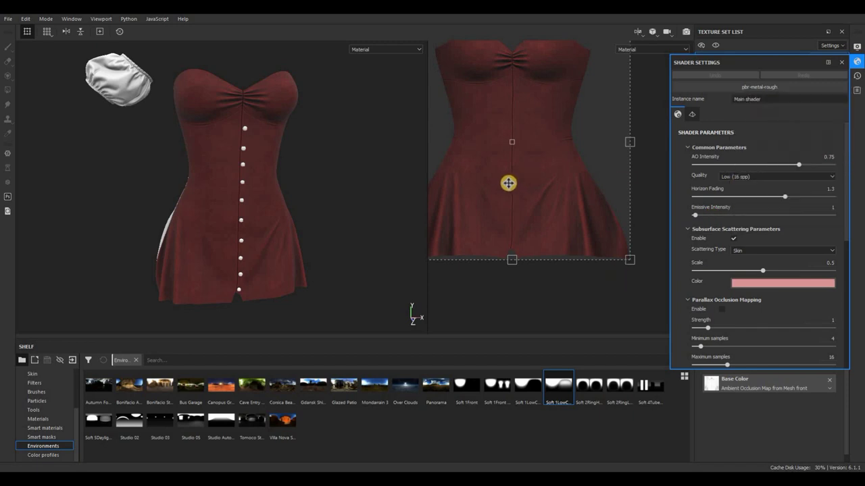
click(840, 62)
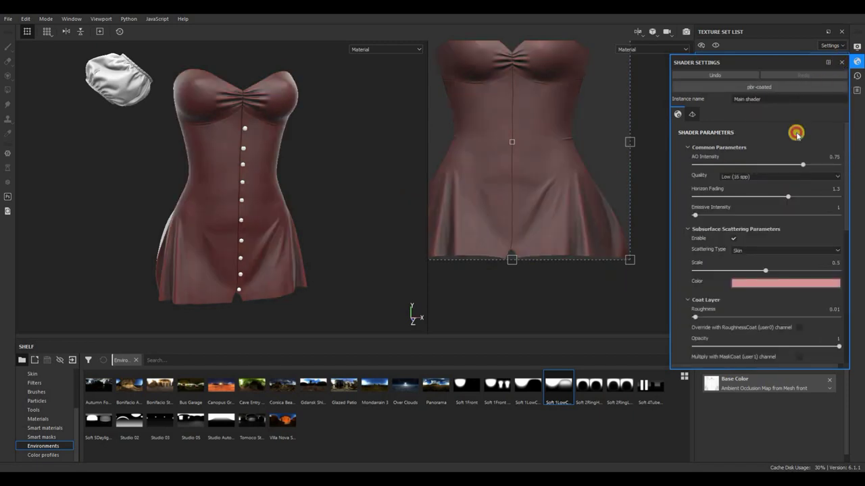
click(701, 194)
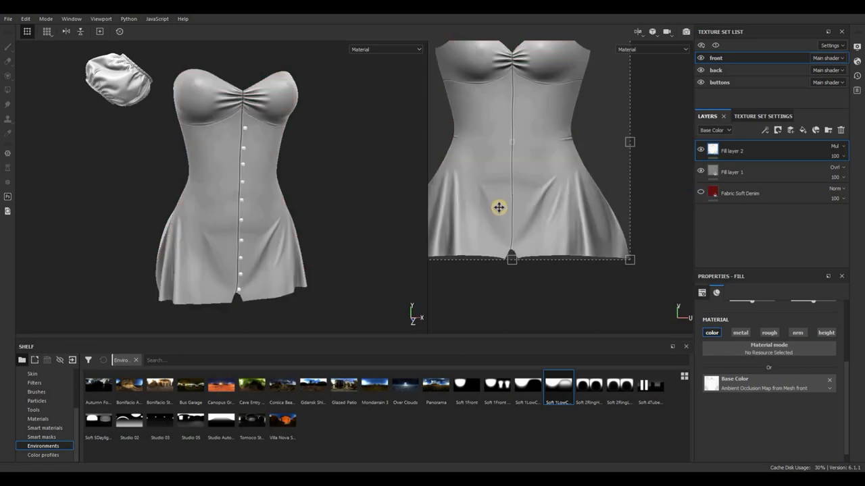
Step: Add the Plastic Glossy Pure material as a layer beneath Fabric Soft Denim on the front texture set
scroll(414, 122, down, 1)
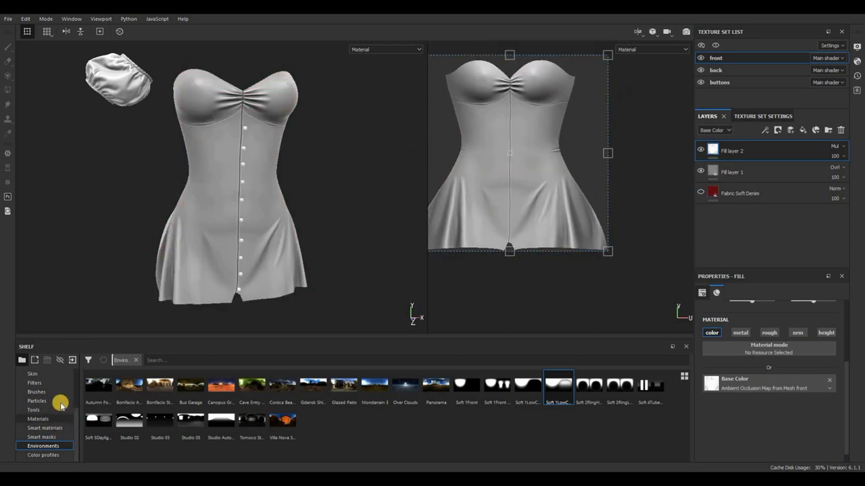
scroll(54, 429, up, 3)
scroll(54, 431, down, 3)
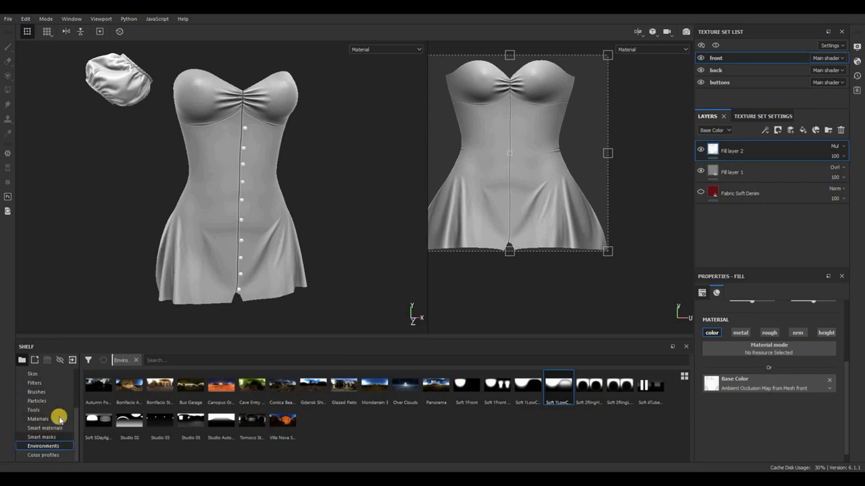
click(59, 401)
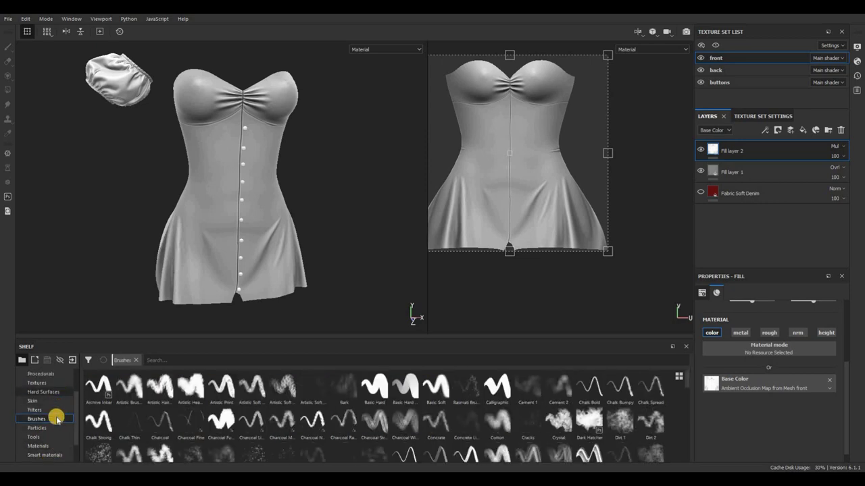
click(58, 418)
scroll(191, 440, down, 3)
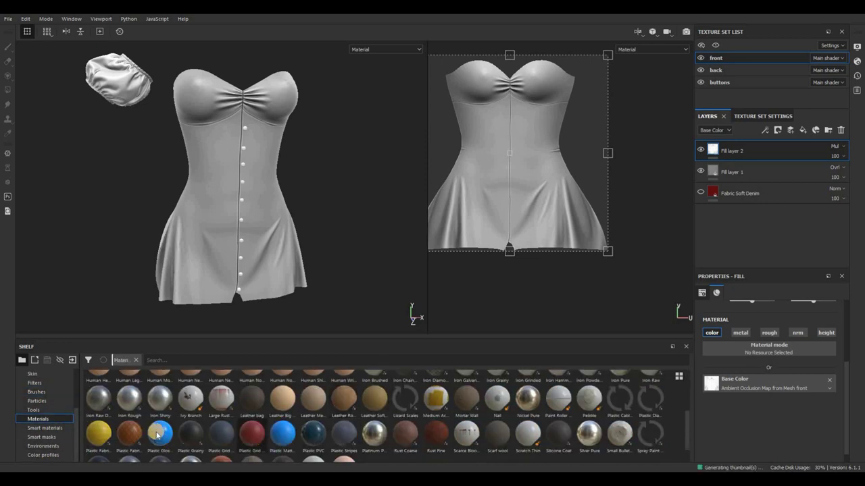
drag(169, 438, 719, 212)
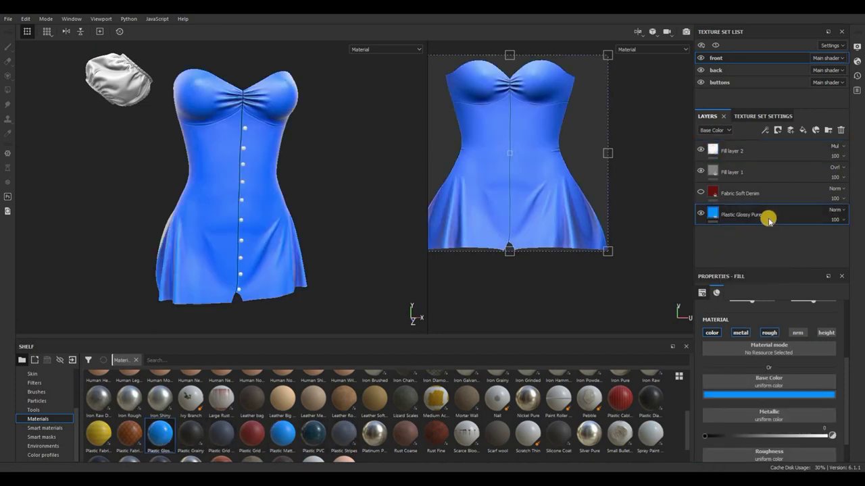
Step: Try the Soft 2RingL… environment and rotate the lighting to check its reflections on the plastic dress
scroll(516, 149, up, 1)
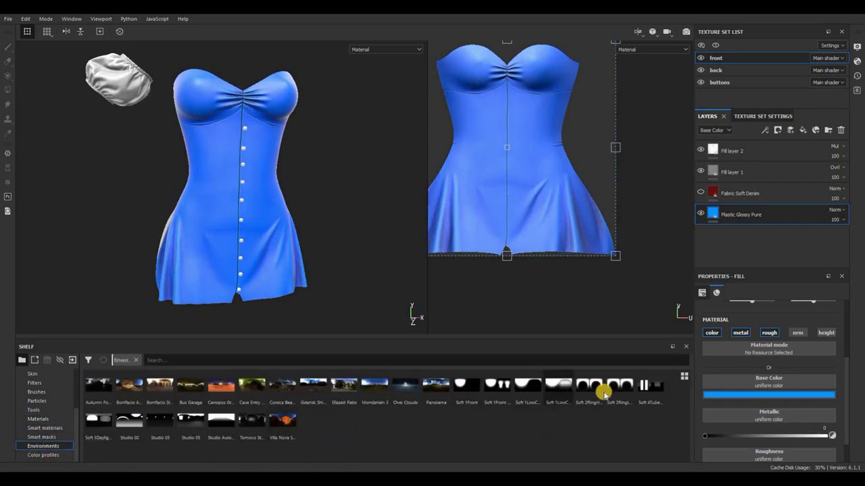
drag(605, 393, 486, 199)
alt+right_drag(486, 195, 541, 237)
alt+middle_drag(541, 168, 573, 223)
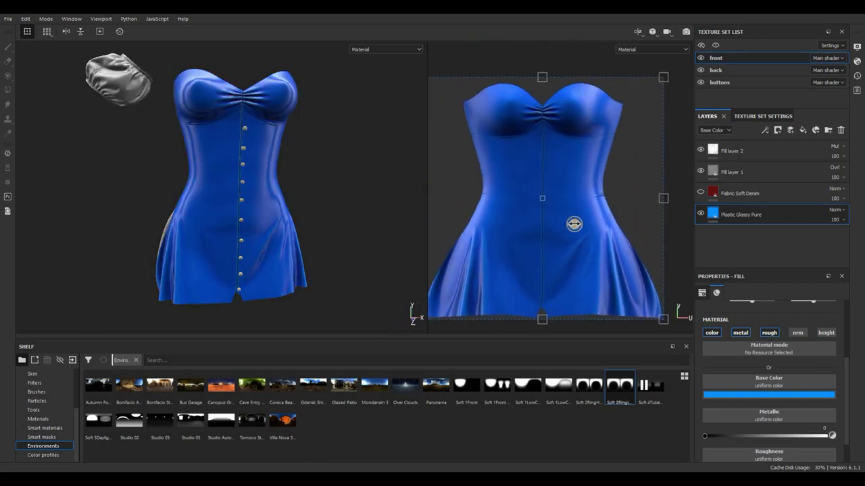
shift+right_drag(573, 223, 579, 223)
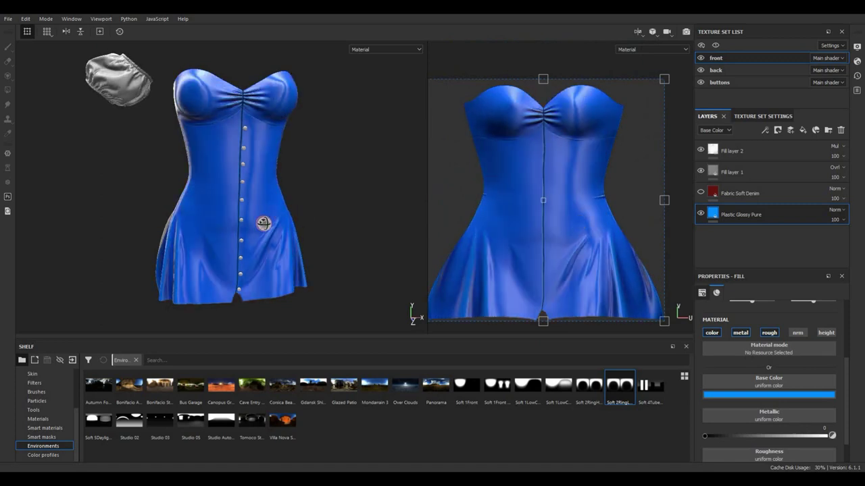
alt+drag(264, 223, 331, 209)
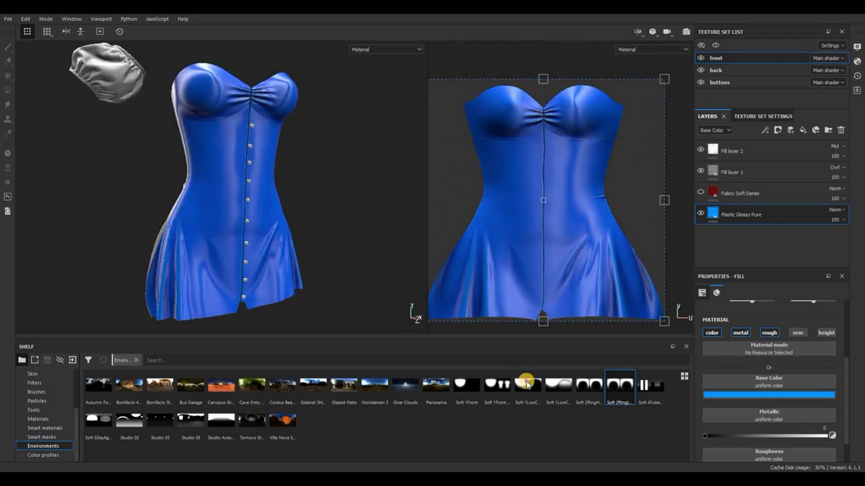
Step: Try the first Soft 1LowContrast environment and switch the main shader to vraymtl-specular
drag(527, 384, 340, 266)
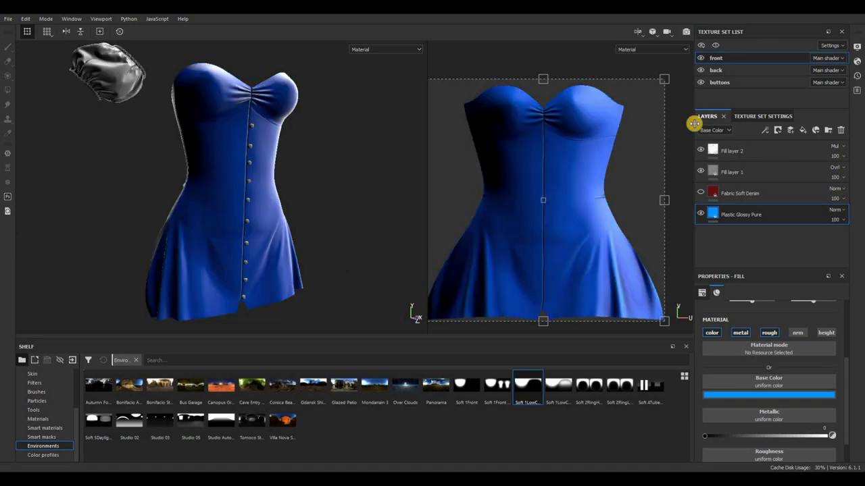
click(858, 61)
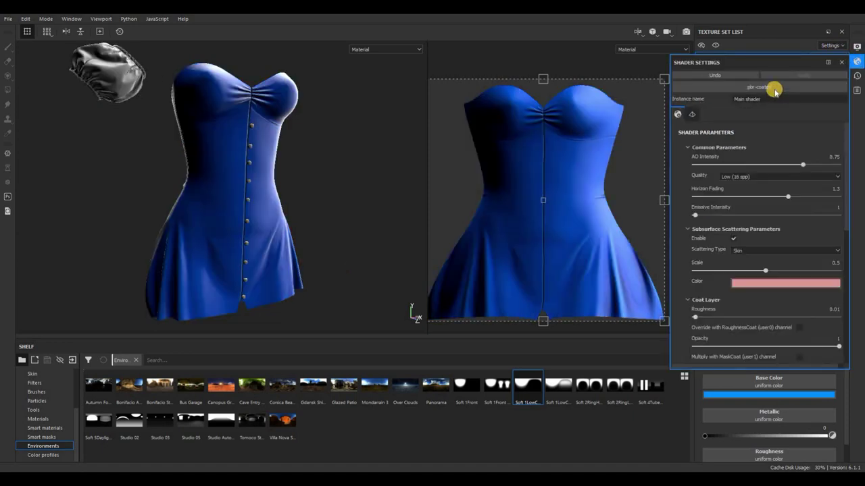
click(770, 87)
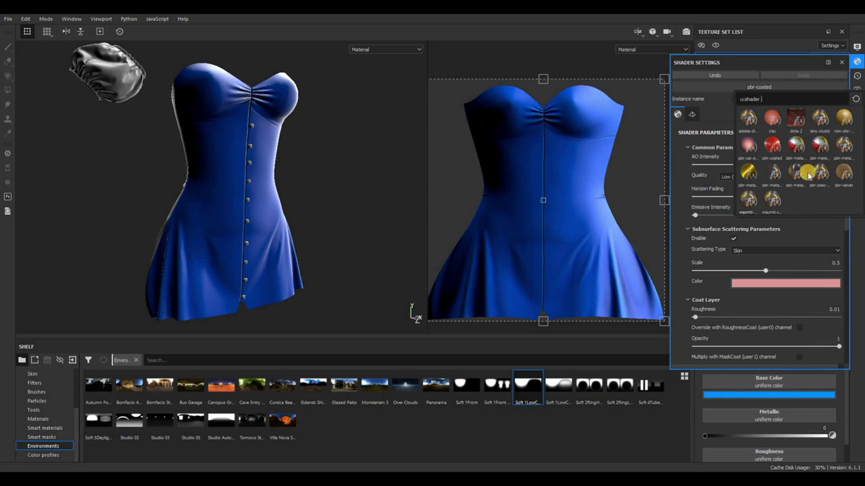
click(747, 203)
click(786, 87)
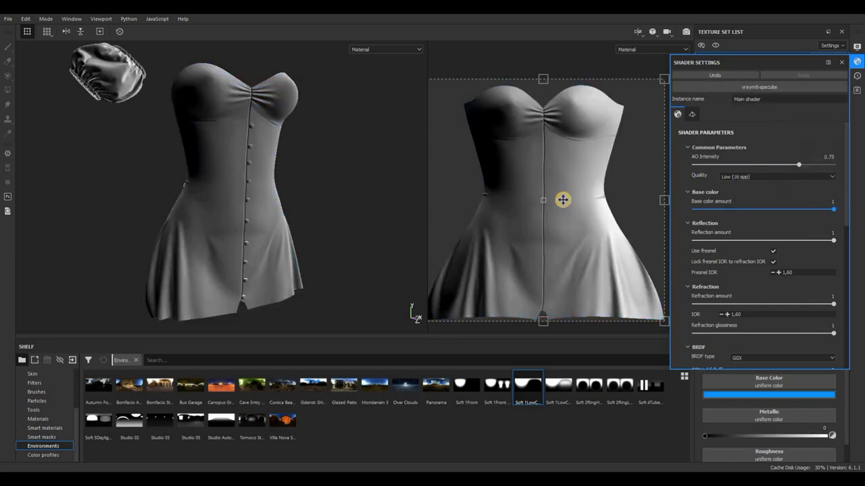
Step: Apply the Soft 1LowContrastFront 2Backs environment and show the project's baked maps in the shelf
click(558, 392)
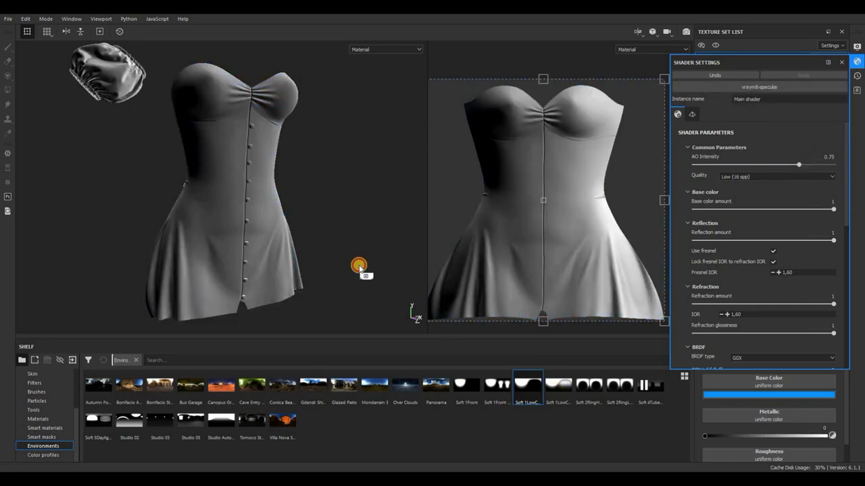
click(45, 386)
scroll(47, 386, up, 3)
click(62, 385)
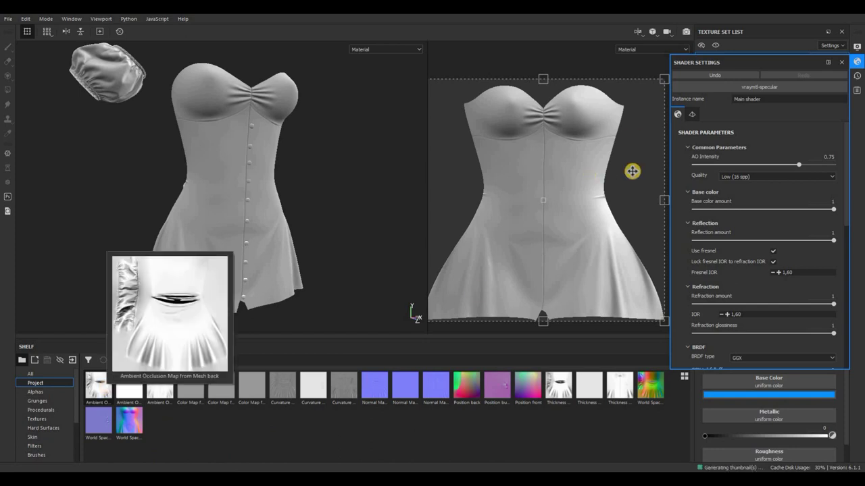
click(448, 184)
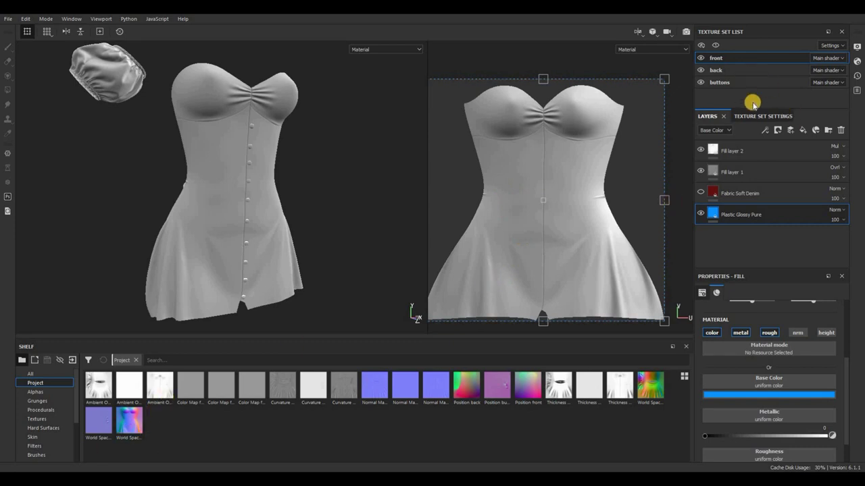
Step: Delete the Plastic Glossy Pure layer and make the Fabric Soft Denim layer visible again
click(764, 151)
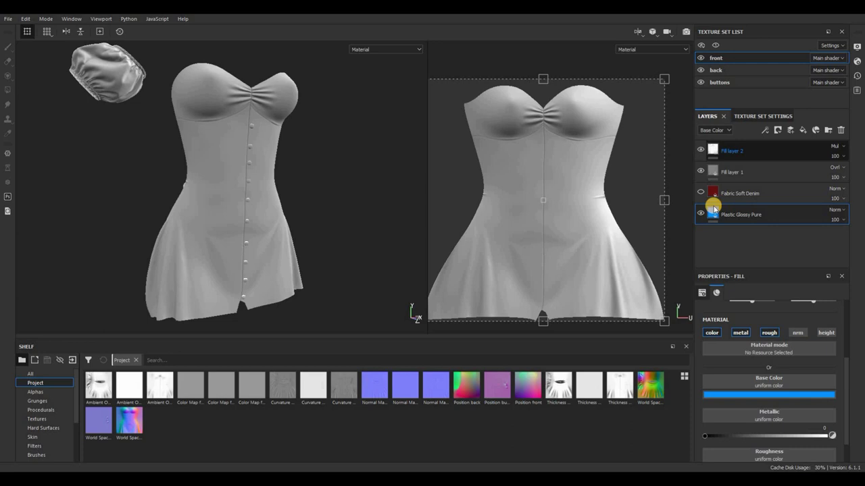
click(759, 209)
key(Delete)
click(700, 193)
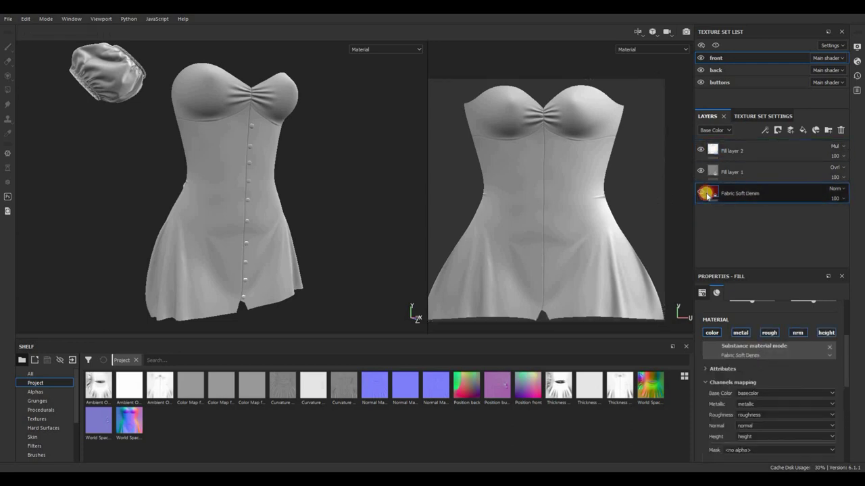
Step: Try a pbr-spec shader and then pbr-material-layering-10-mats as the main shader
click(857, 61)
click(770, 88)
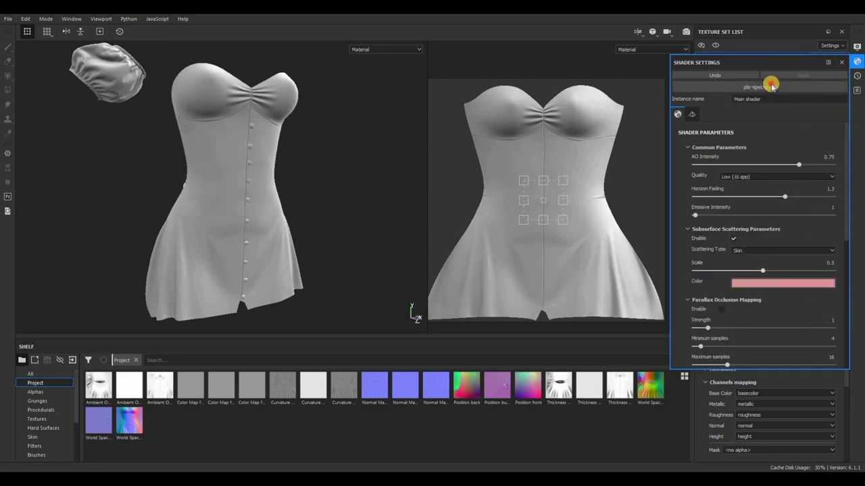
click(771, 85)
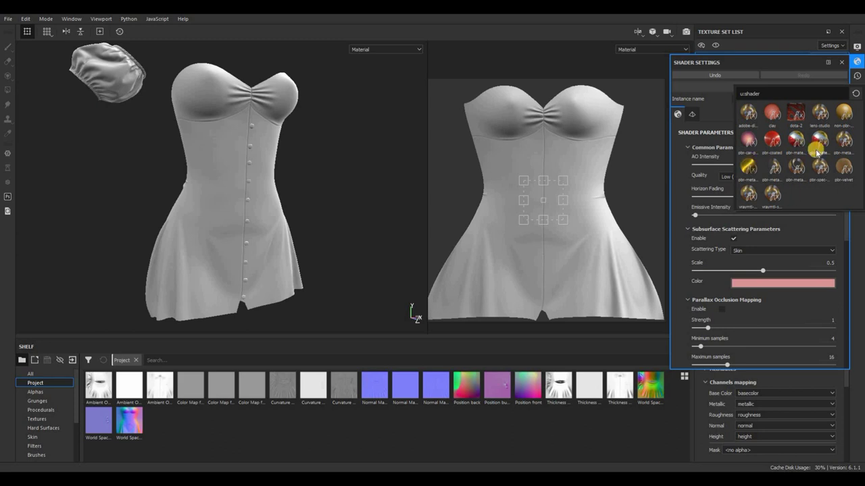
click(818, 152)
key(1)
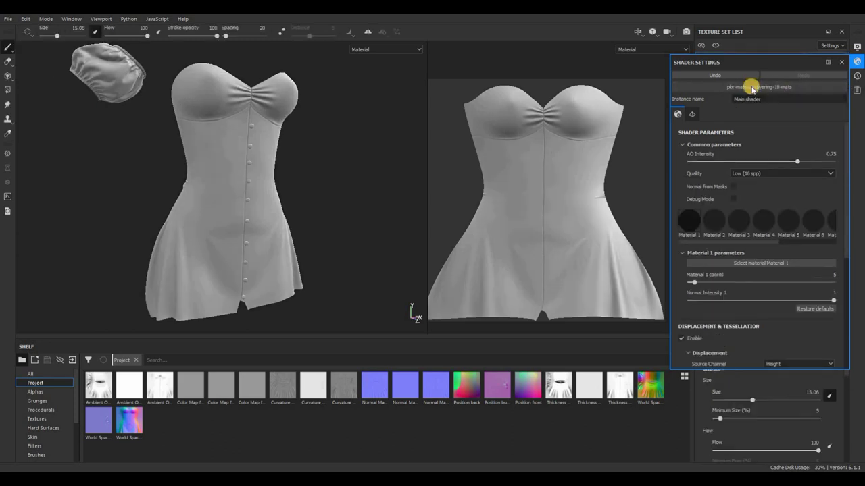
Step: Set the main shader to pbr-metal-rough-with-alpha-test and show the environment maps in the shelf
click(752, 88)
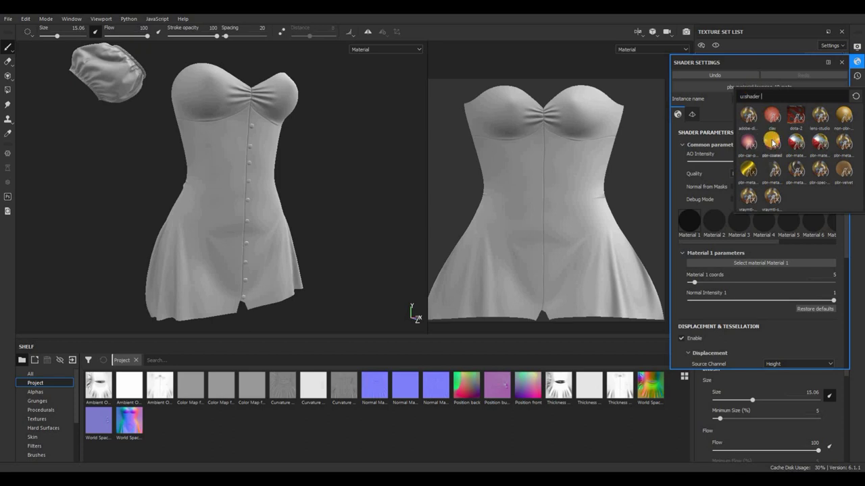
mouse_move(799, 174)
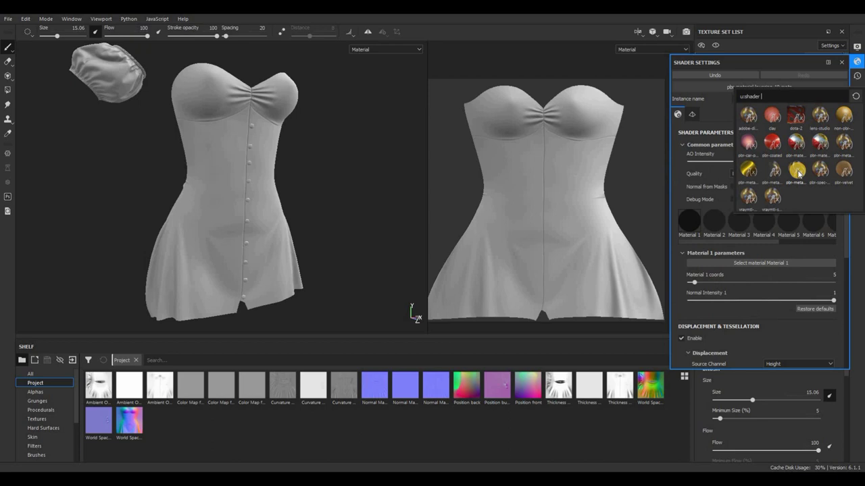
click(797, 171)
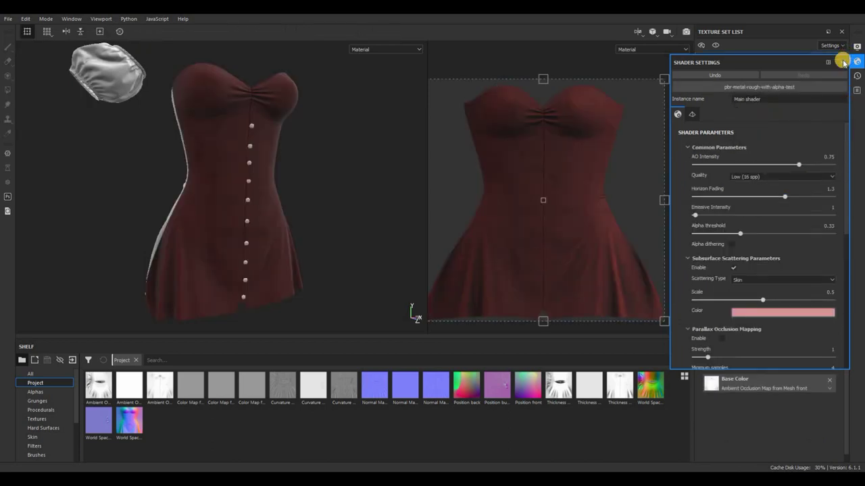
click(842, 62)
scroll(53, 432, down, 3)
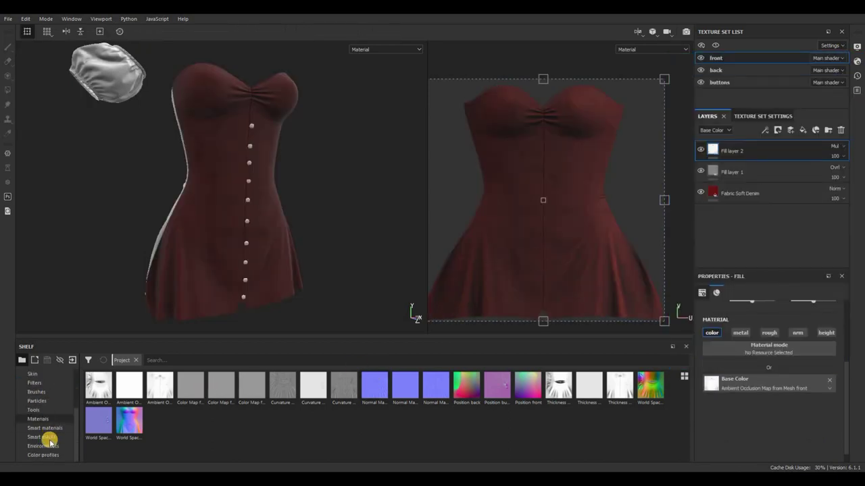
click(51, 444)
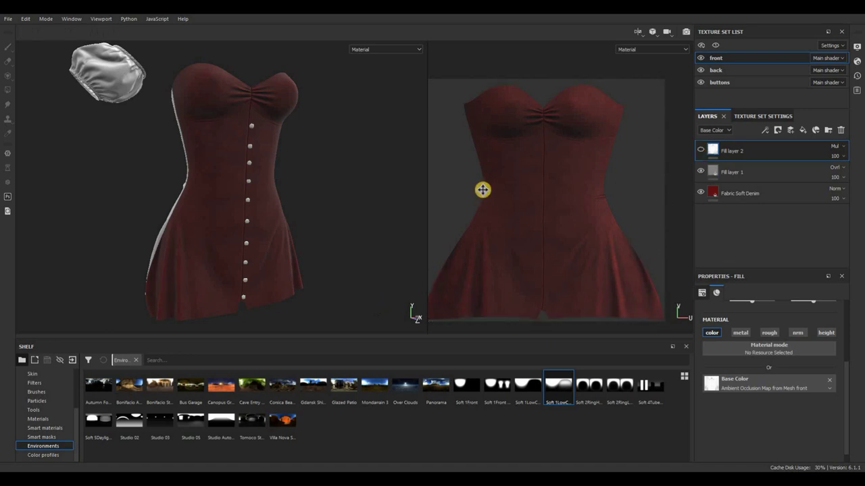
Step: Set the Fabric Soft Denim layer's Denim Color to a brighter red of R 0.509, G 0.076, B 0.076
scroll(595, 224, up, 4)
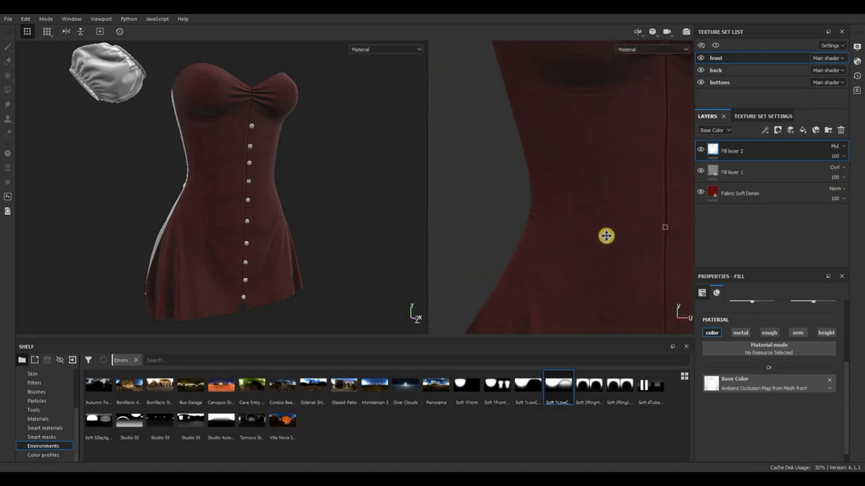
middle_drag(506, 243, 688, 237)
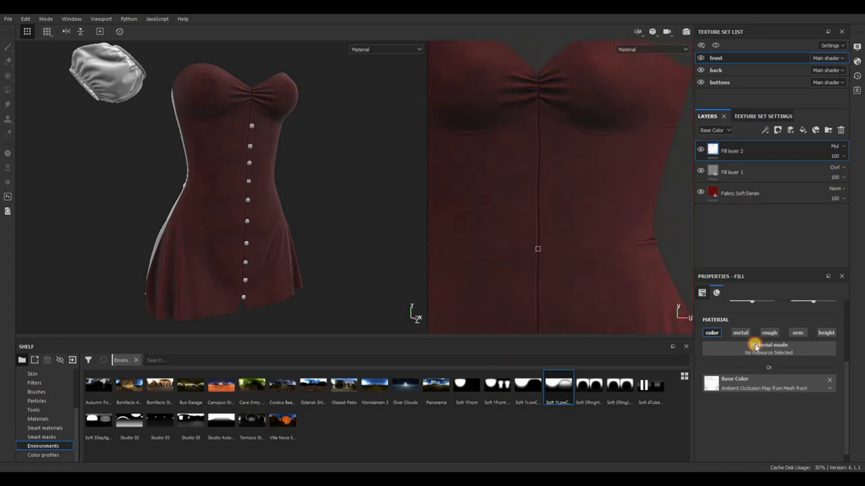
scroll(787, 385, down, 3)
click(790, 327)
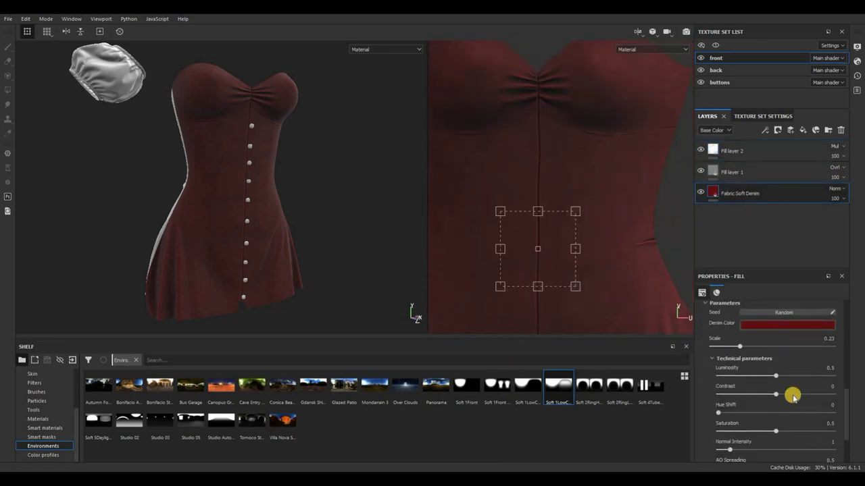
click(797, 384)
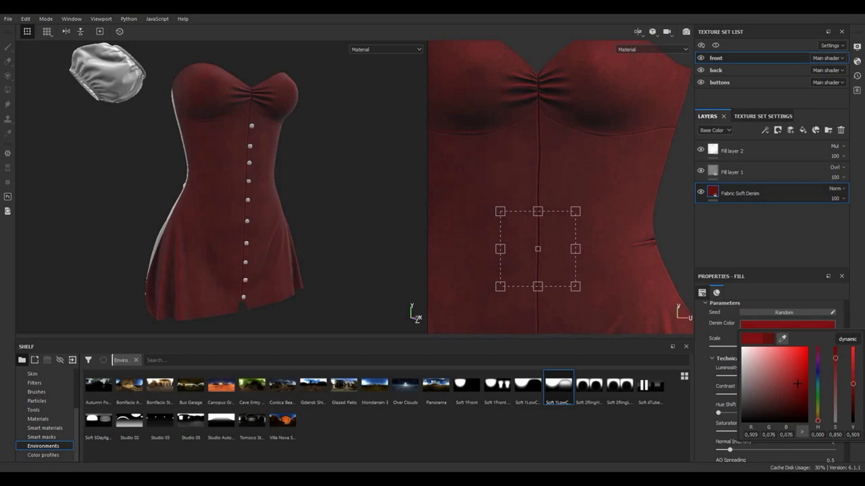
key(Escape)
Step: Set the denim material's Saturation to 0.55 and try a Hue Shift of 0.23
scroll(751, 423, down, 3)
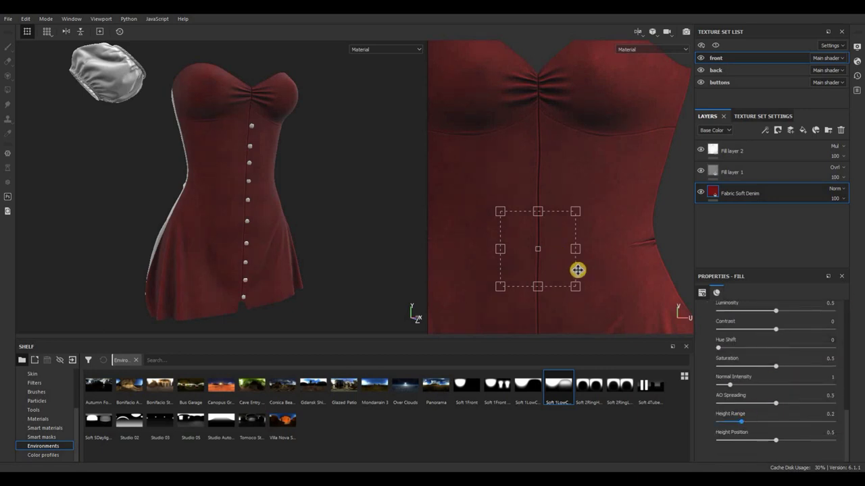
scroll(575, 270, up, 3)
mouse_move(775, 368)
mouse_down()
mouse_move(809, 367)
mouse_move(780, 367)
mouse_up()
drag(718, 346, 756, 347)
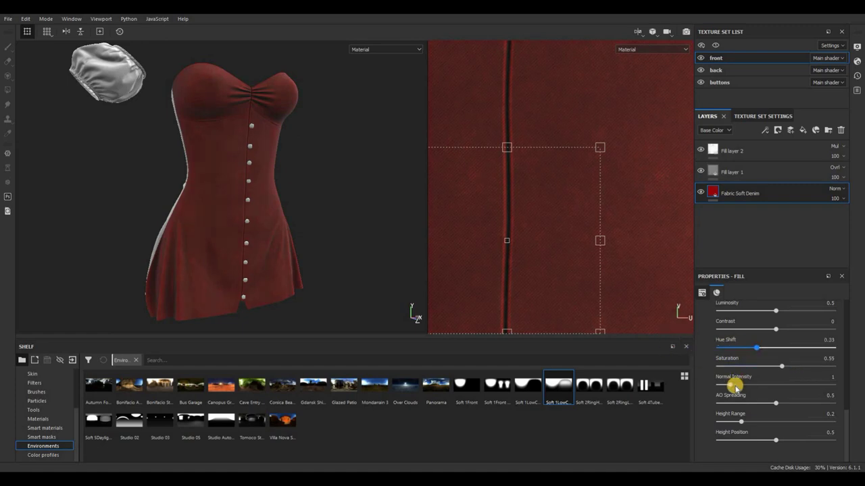
Step: Set the denim's Normal Intensity to 3.27, AO Spreading to 0.37, Height Range to 0.41 and Height Position to 0.87
click(765, 386)
click(755, 385)
click(726, 404)
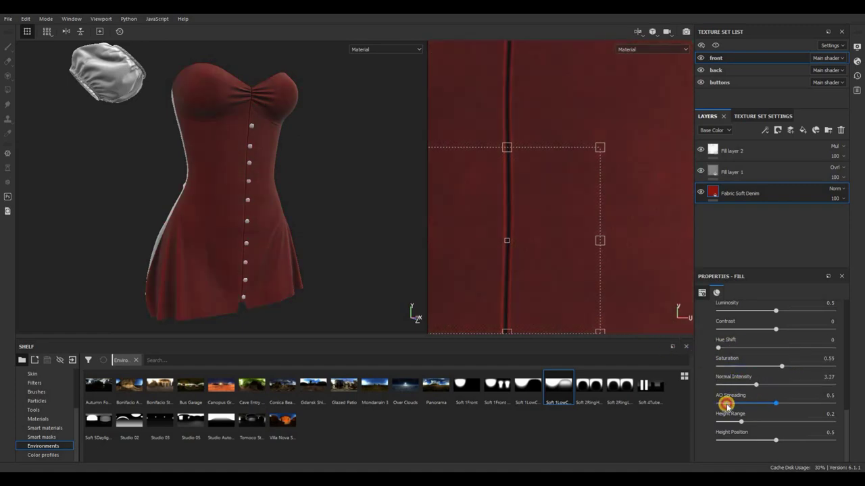
drag(727, 404, 760, 404)
drag(754, 416, 814, 439)
click(762, 434)
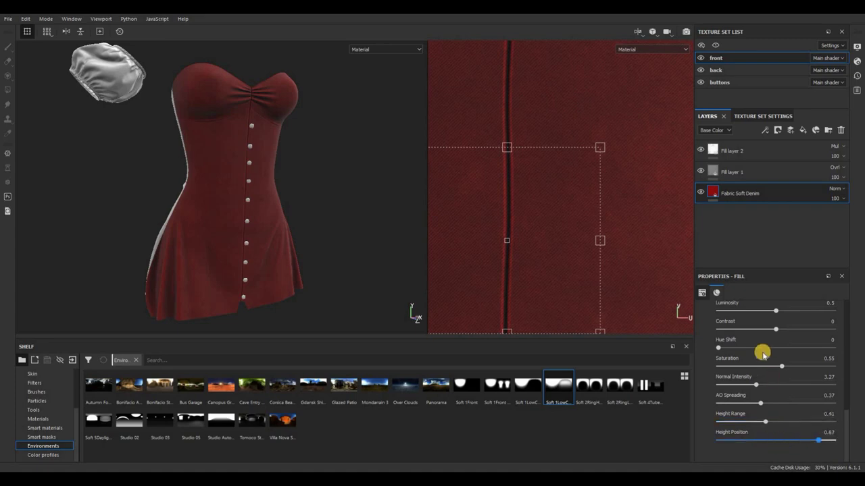
scroll(777, 364, up, 2)
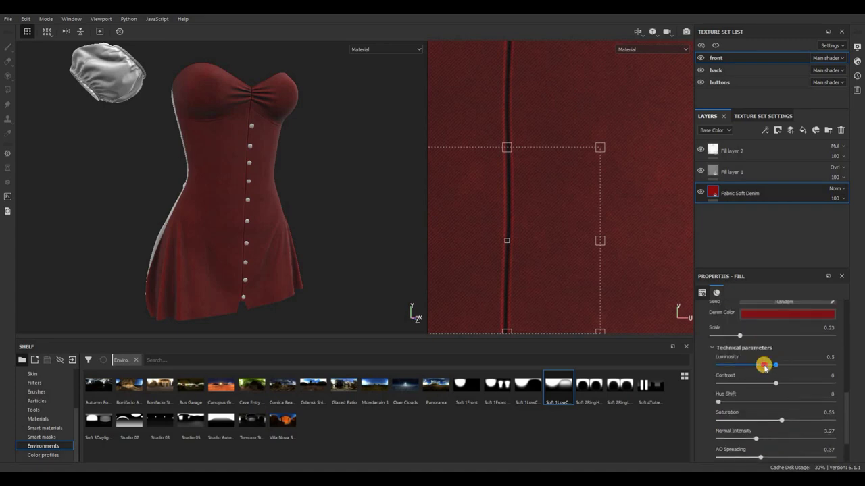
Step: Set the Fabric Soft Denim material's Luminosity to 0.53
drag(765, 367, 778, 365)
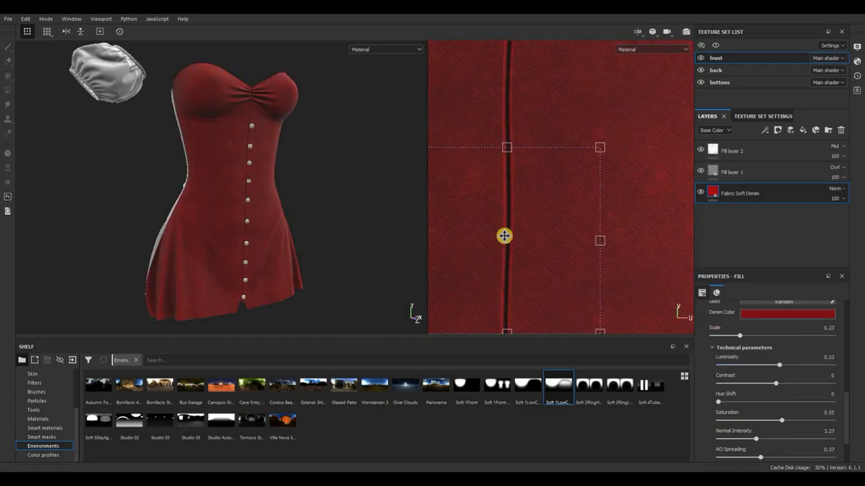
scroll(504, 236, down, 8)
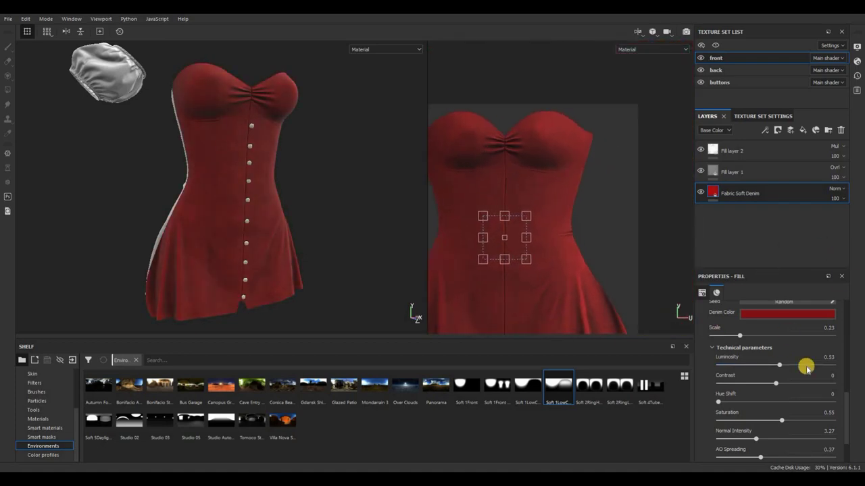
Step: Try glossiness as the source for the Roughness channel in the denim's channels mapping
scroll(806, 370, up, 5)
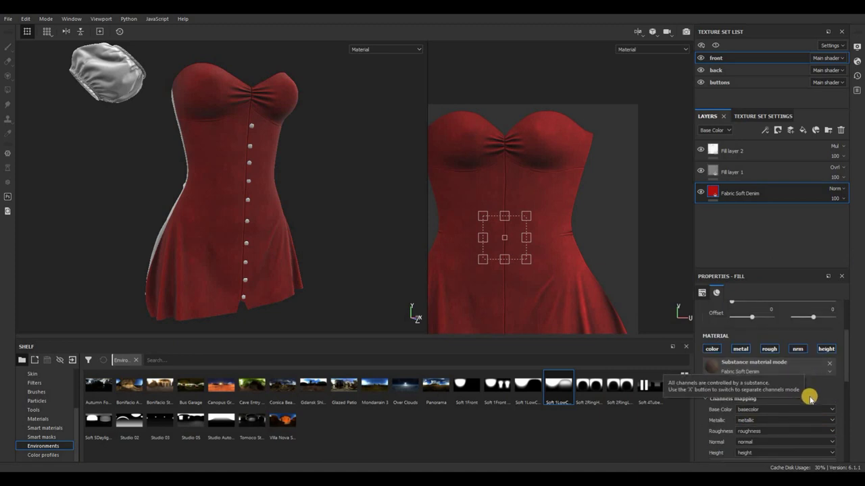
scroll(806, 399, down, 1)
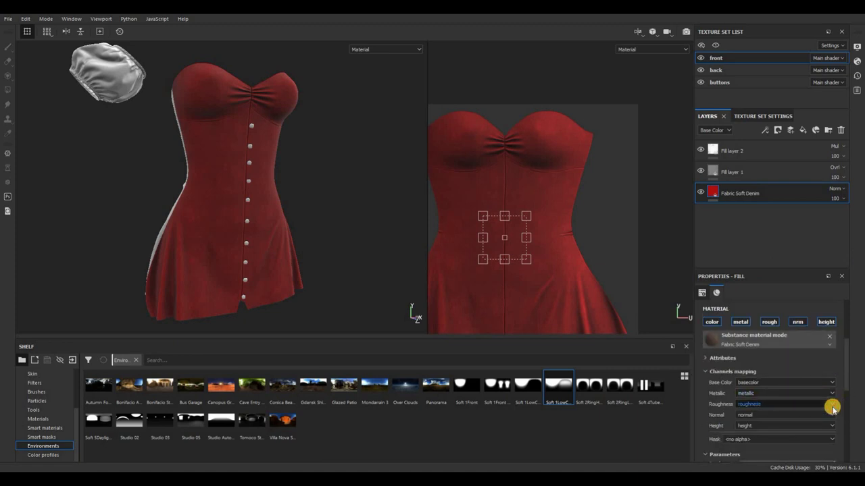
click(832, 407)
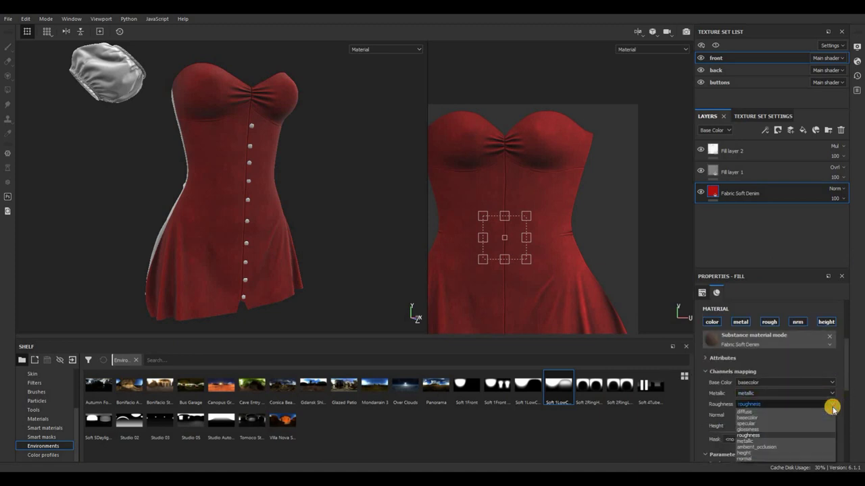
click(774, 430)
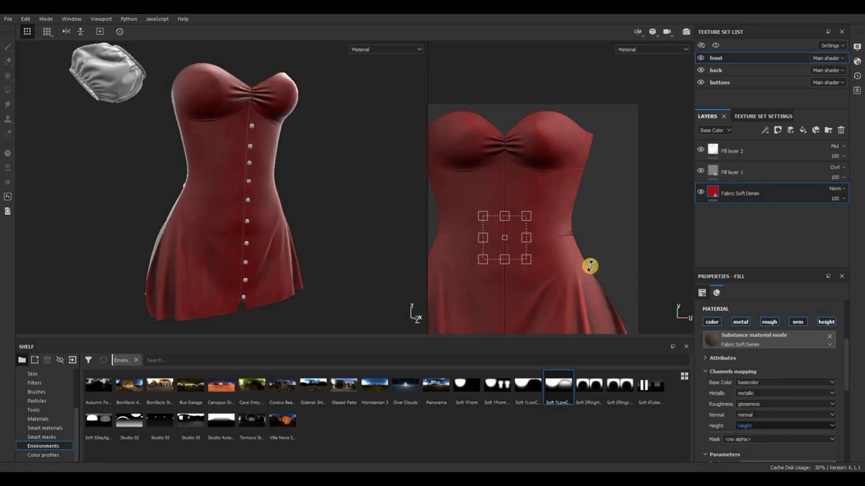
shift+right_drag(561, 282, 561, 281)
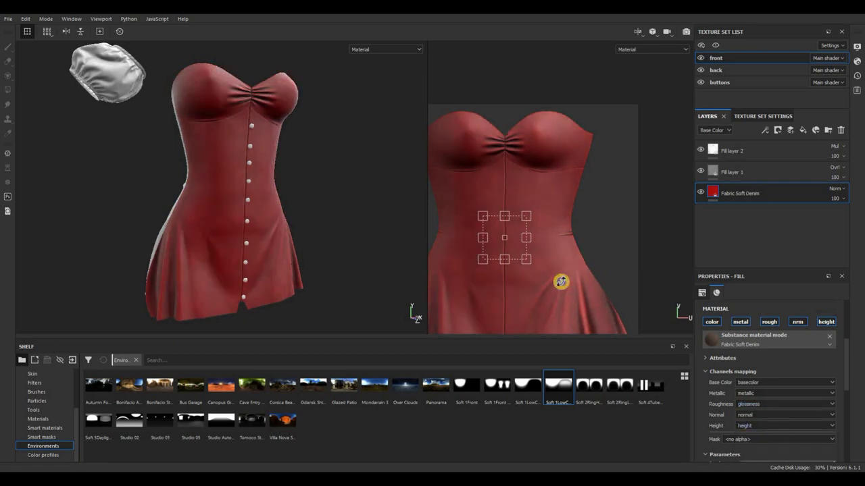
scroll(542, 296, down, 2)
alt+middle_drag(543, 296, 553, 207)
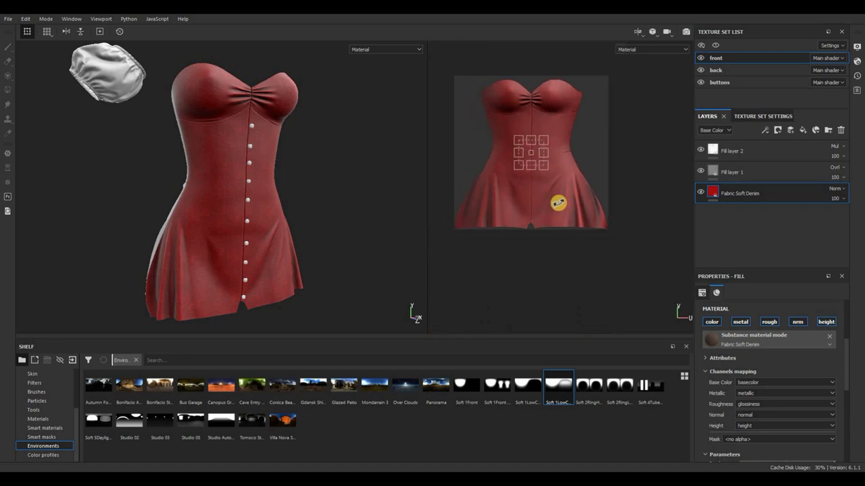
scroll(554, 202, up, 3)
Step: Try specular as the source for the denim's Roughness channel and return the mapping to roughness
click(799, 404)
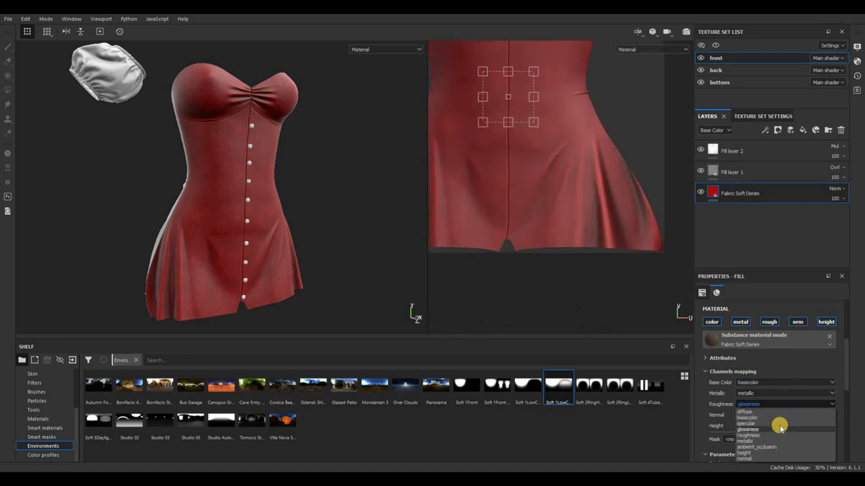
click(780, 425)
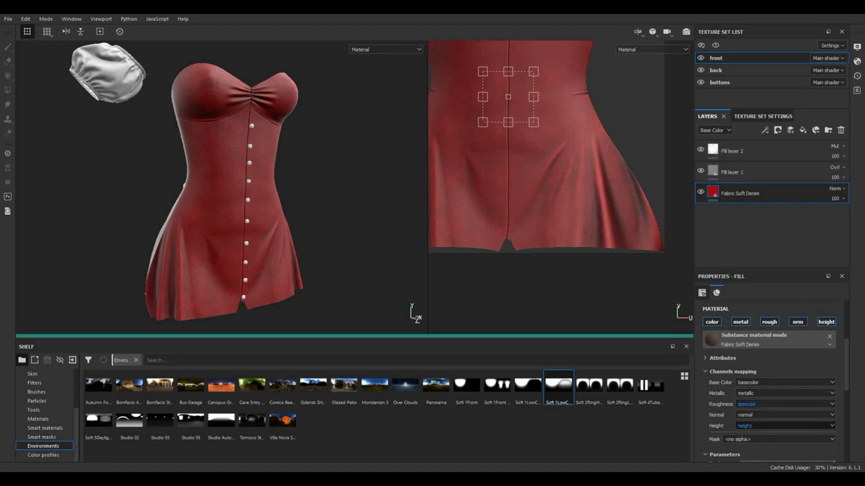
click(810, 404)
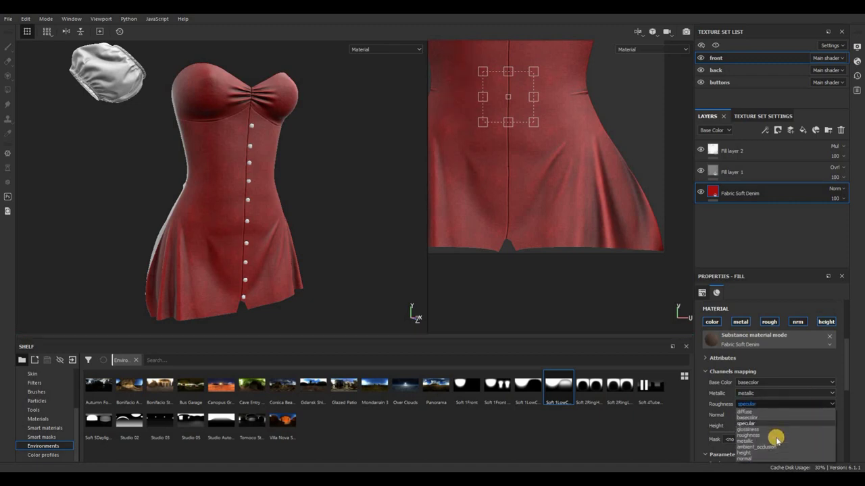
scroll(541, 229, down, 4)
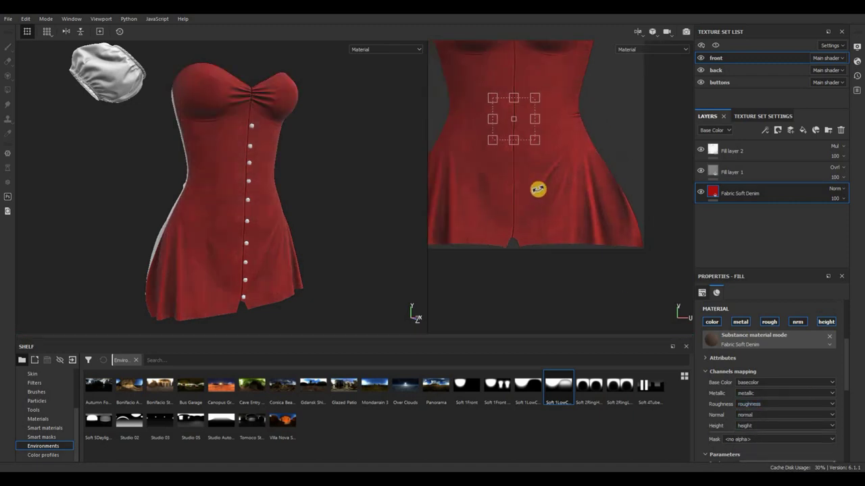
Step: Set the denim layer's UV transformation Scale to 8 for a finer weave on the dress front
scroll(534, 261, up, 6)
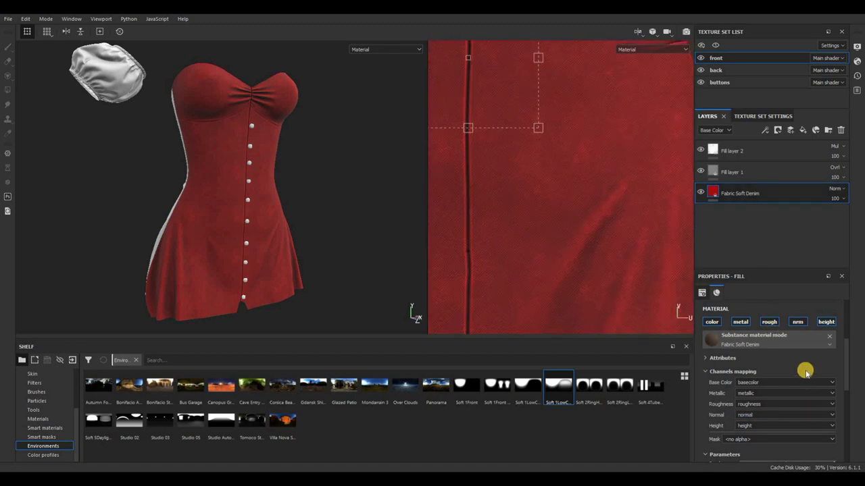
scroll(804, 371, up, 2)
scroll(761, 343, up, 4)
drag(761, 342, 761, 342)
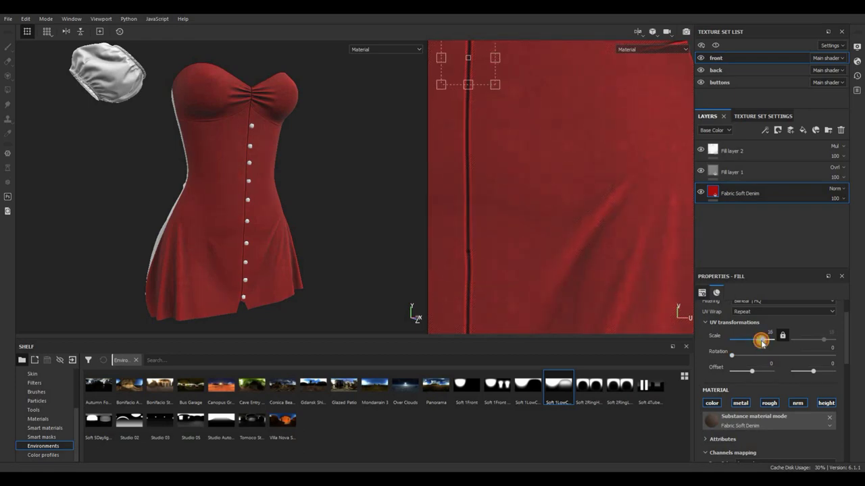
click(770, 332)
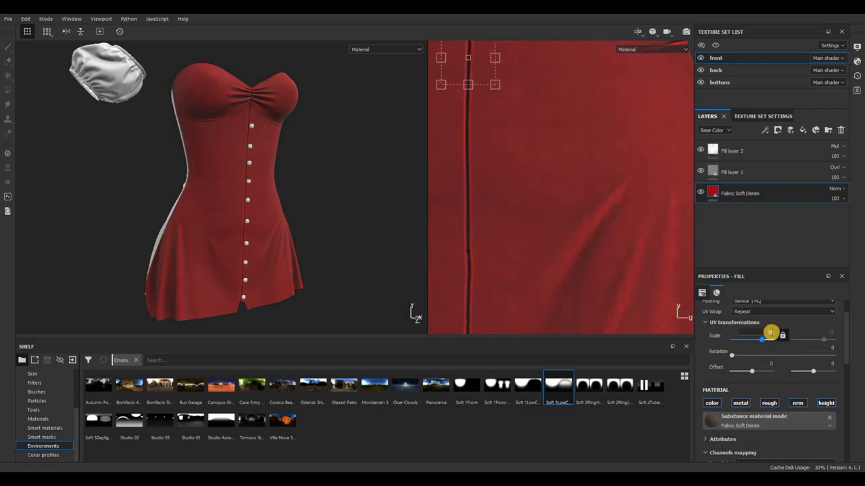
text(8)
key(Return)
scroll(508, 273, up, 3)
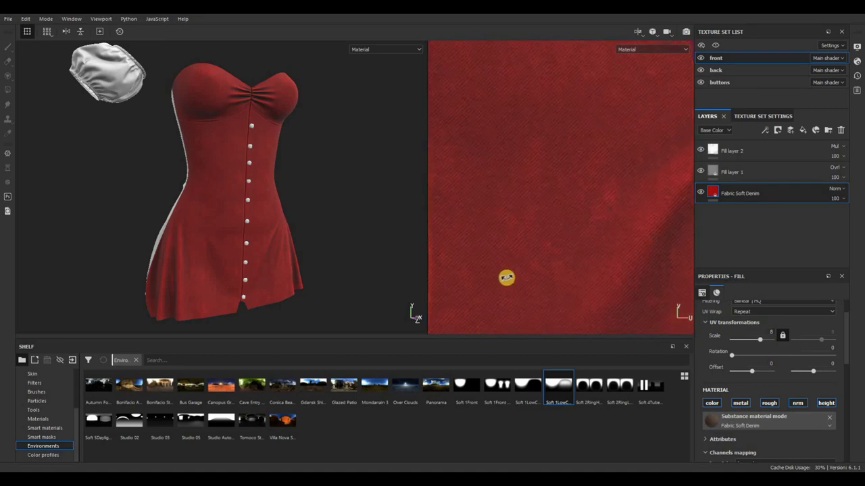
scroll(506, 278, down, 6)
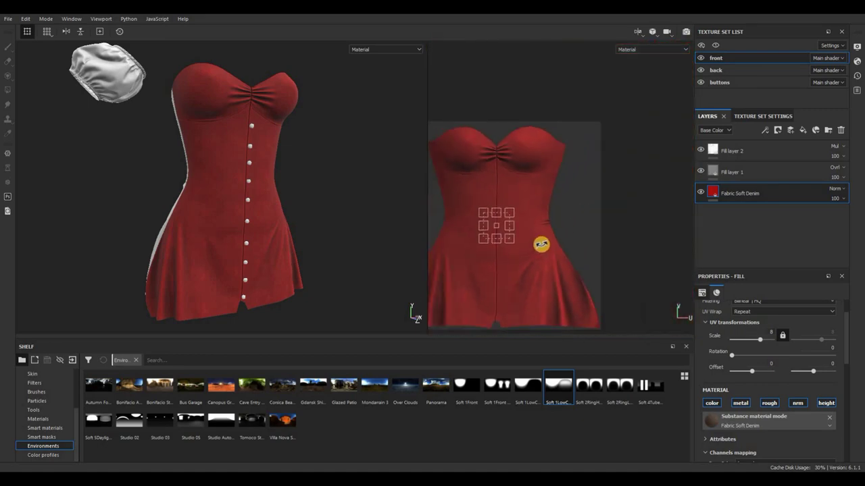
scroll(540, 245, up, 2)
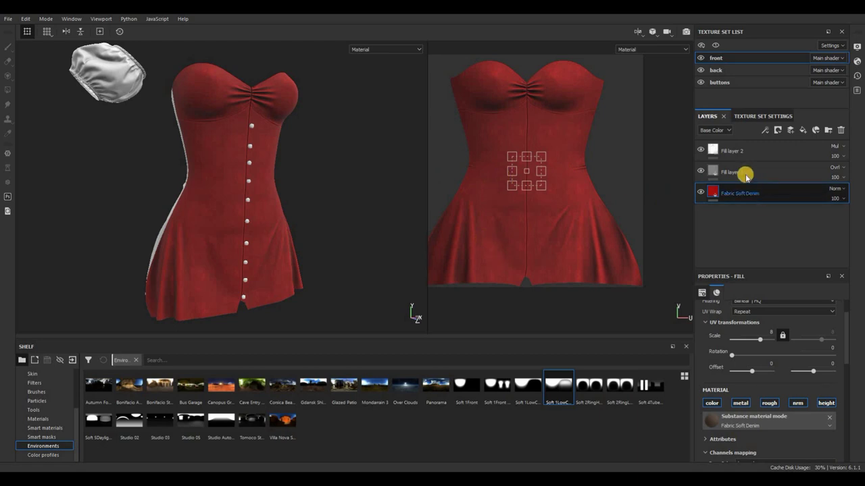
Step: Copy Fill layer 2, Fill layer 1 and Fabric Soft Denim together from the front texture set
shift+click(752, 154)
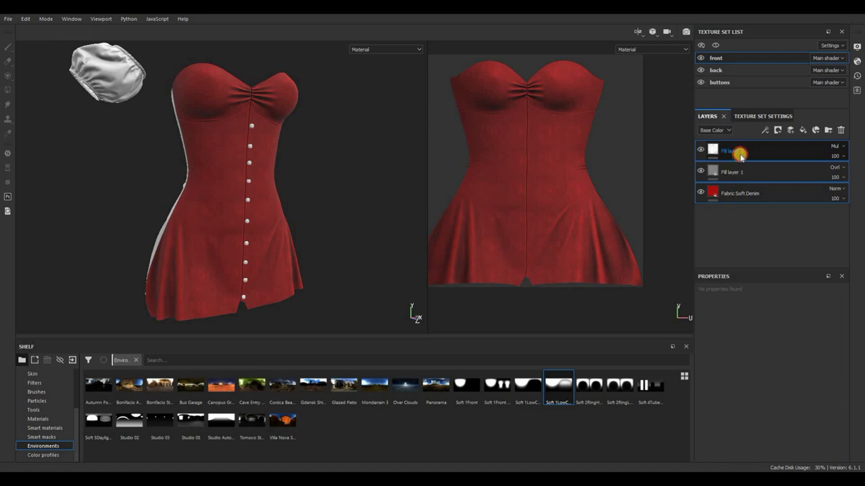
click(753, 197)
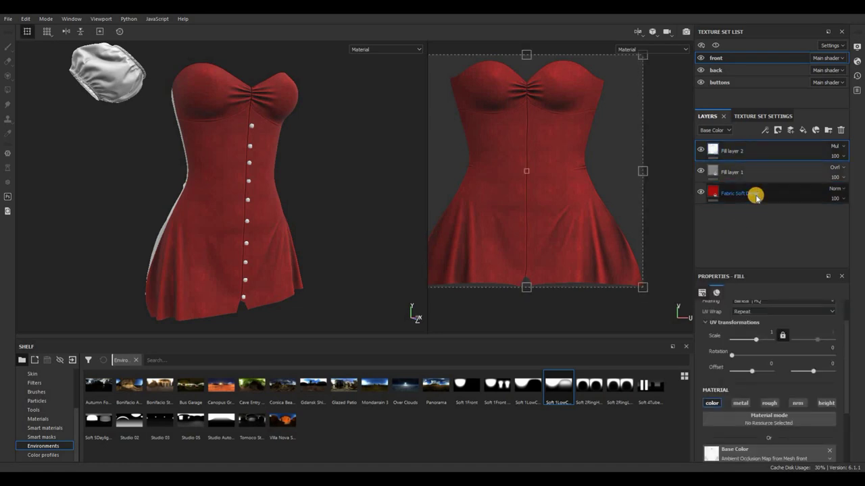
shift+click(755, 196)
right_click(755, 197)
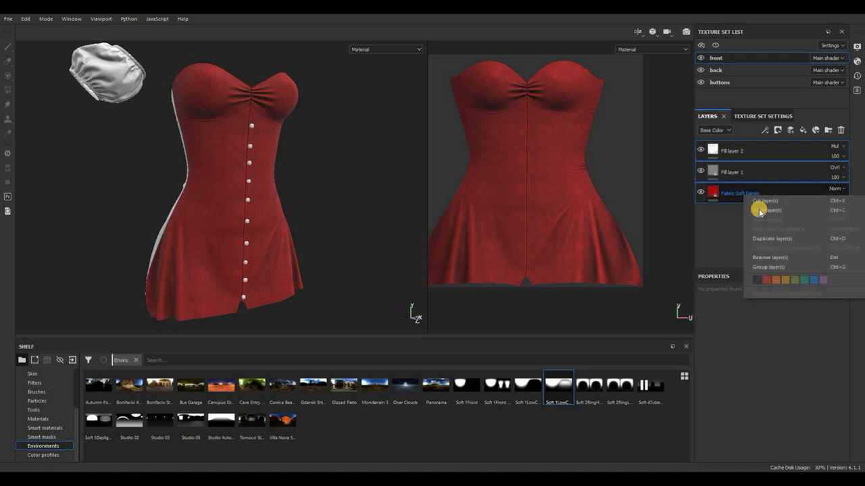
click(758, 211)
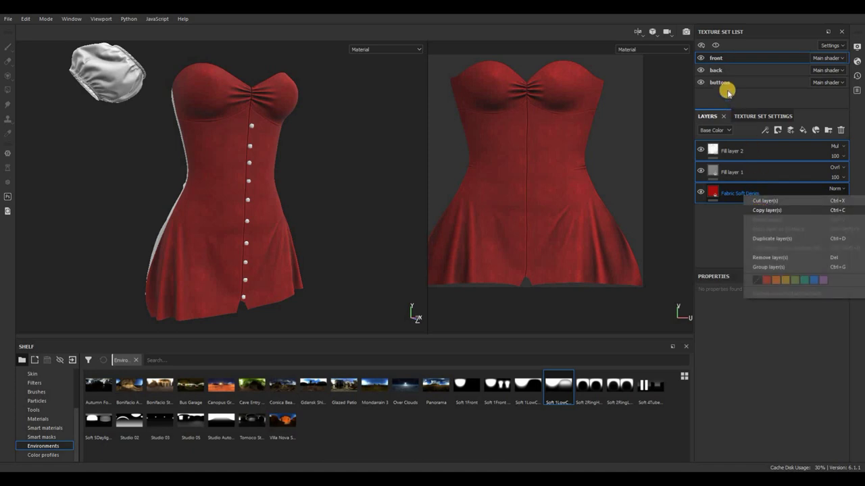
Step: In the back texture set, delete the empty Layer 1 and paste the three layers copied from the front
click(724, 72)
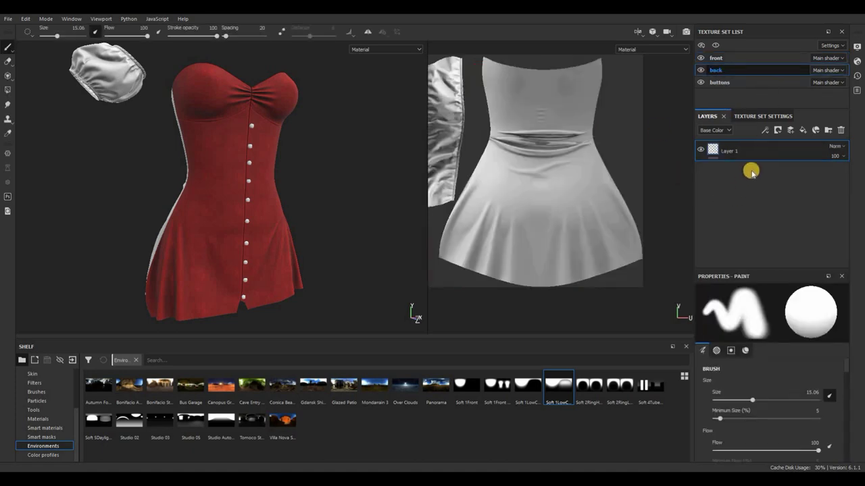
key(Delete)
right_click(758, 172)
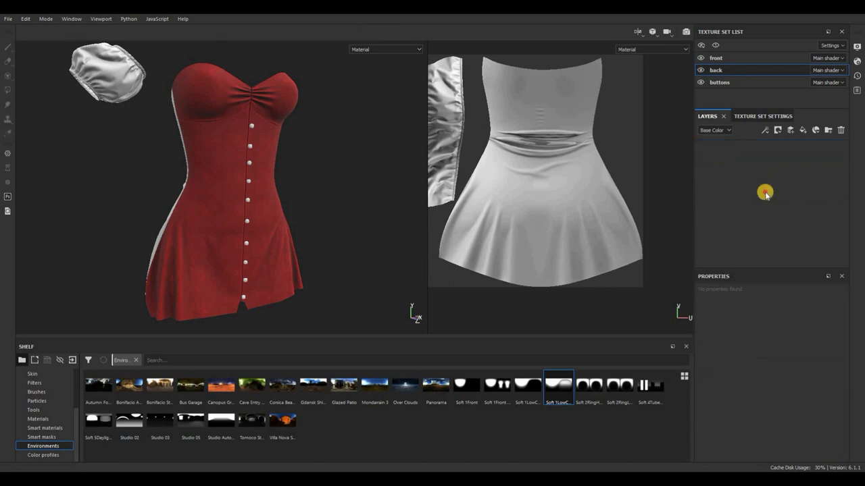
click(764, 192)
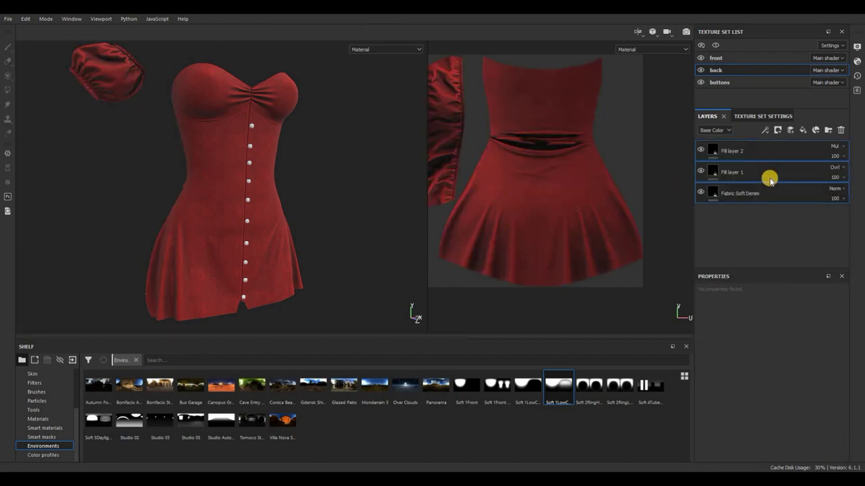
scroll(525, 196, up, 2)
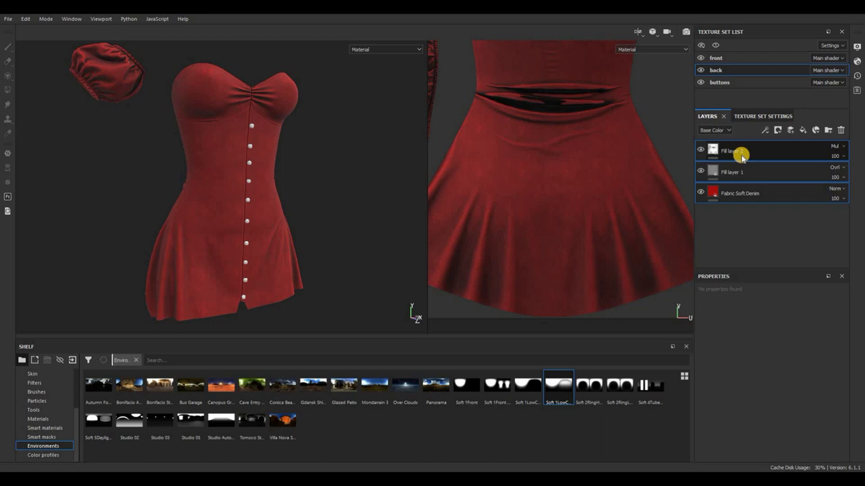
Step: Replace the empty Layer 1 of the buttons texture set with the three layers copied from the front
click(736, 82)
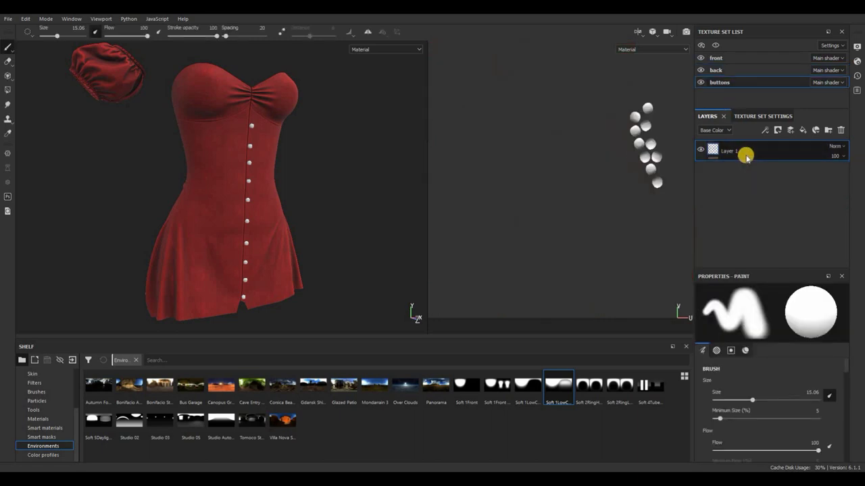
right_click(764, 257)
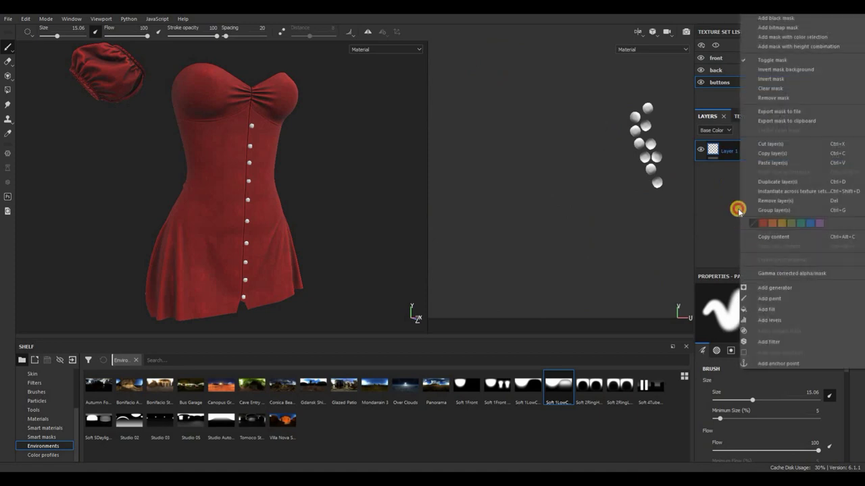
right_click(728, 148)
click(742, 166)
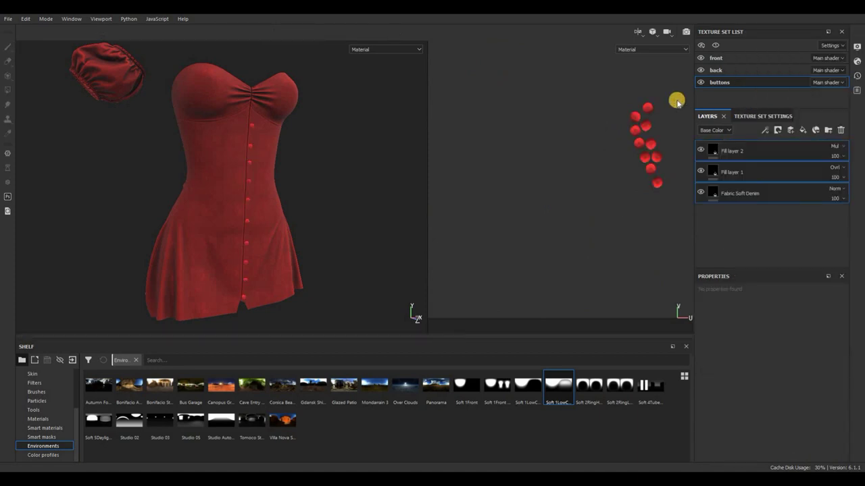
scroll(287, 222, up, 6)
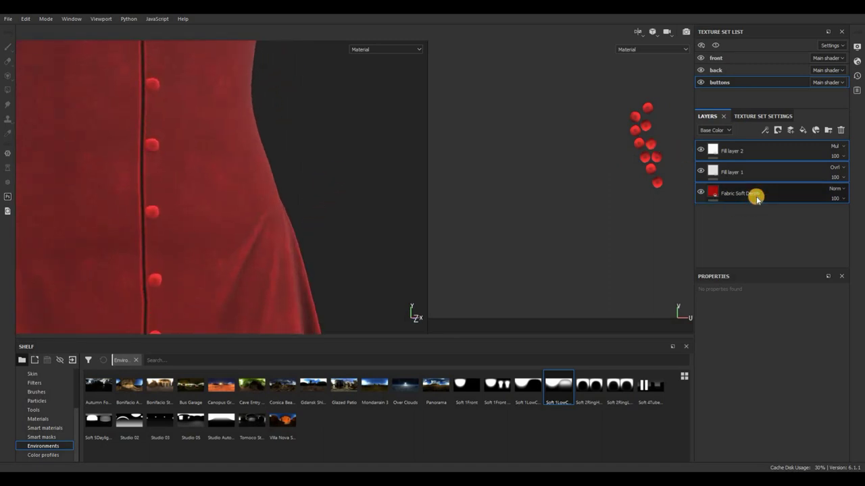
Step: Darken the Denim Color of the buttons' Fabric Soft Denim layer to R 0.317, G 0.035, B 0.035
click(777, 201)
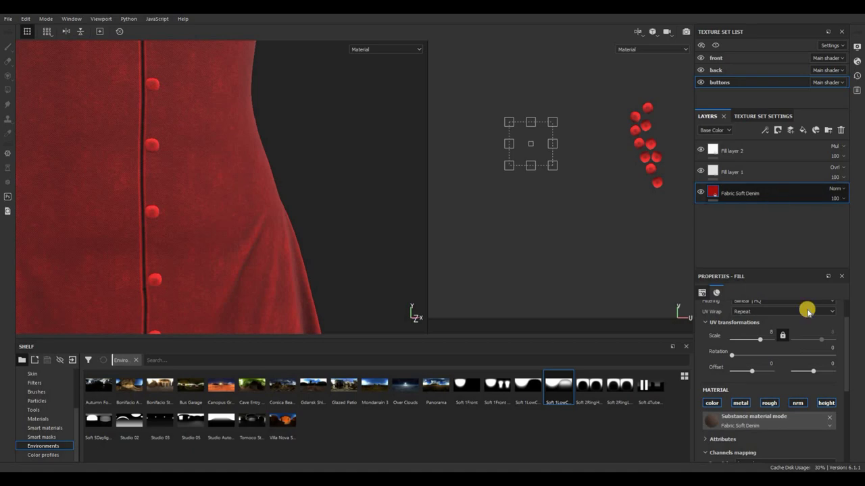
scroll(783, 420, down, 5)
click(800, 420)
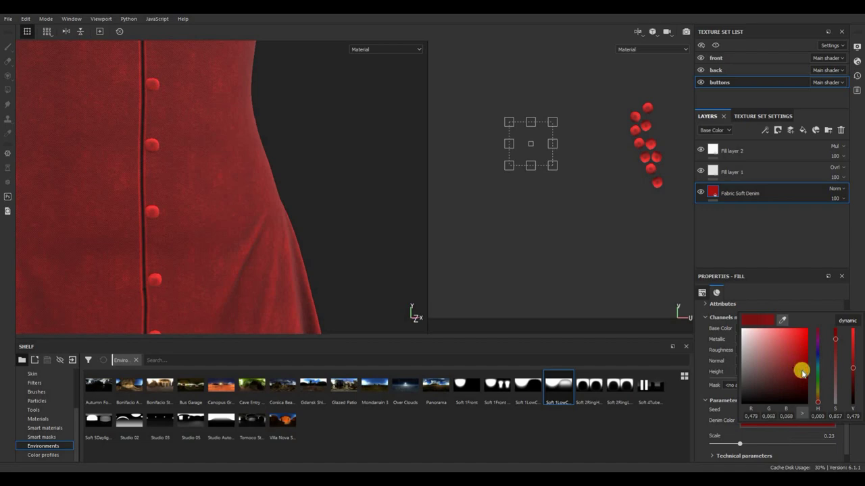
drag(801, 377, 801, 381)
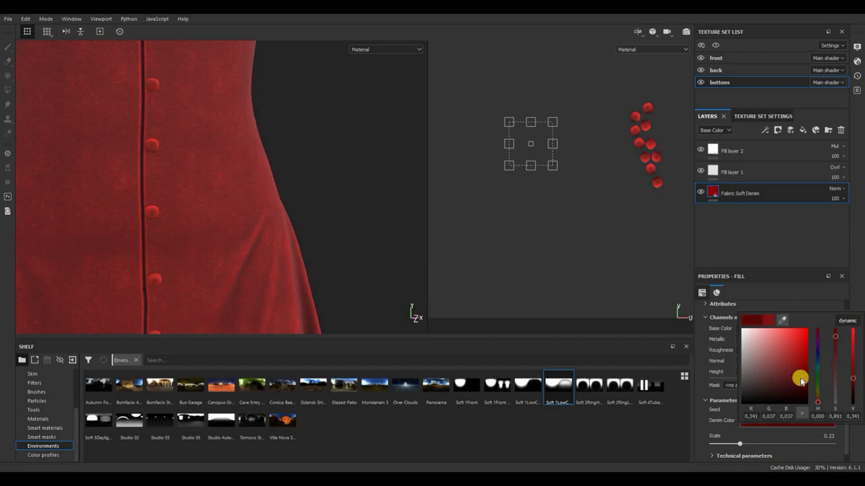
drag(800, 382, 801, 384)
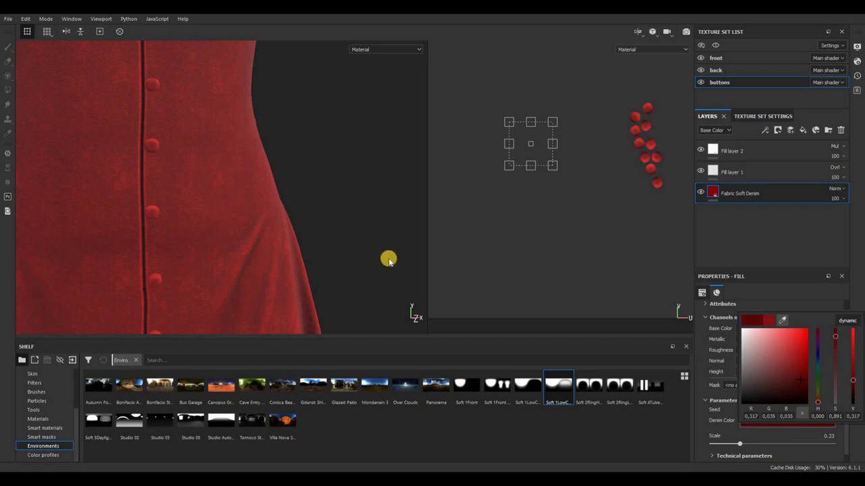
scroll(380, 261, down, 5)
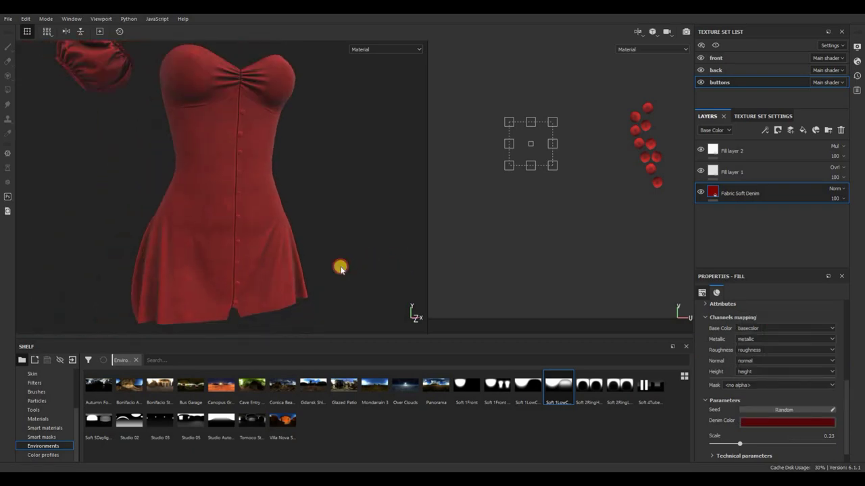
Step: Save the dress texturing project
key(ctrl+s)
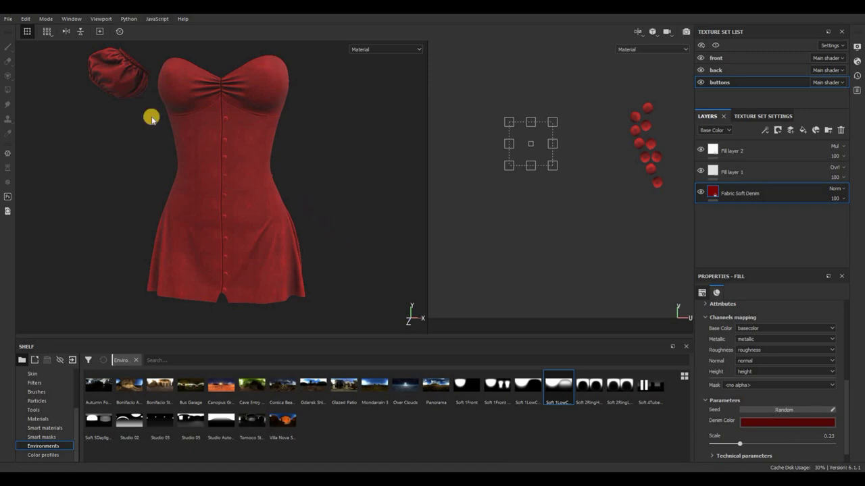
click(8, 19)
click(30, 97)
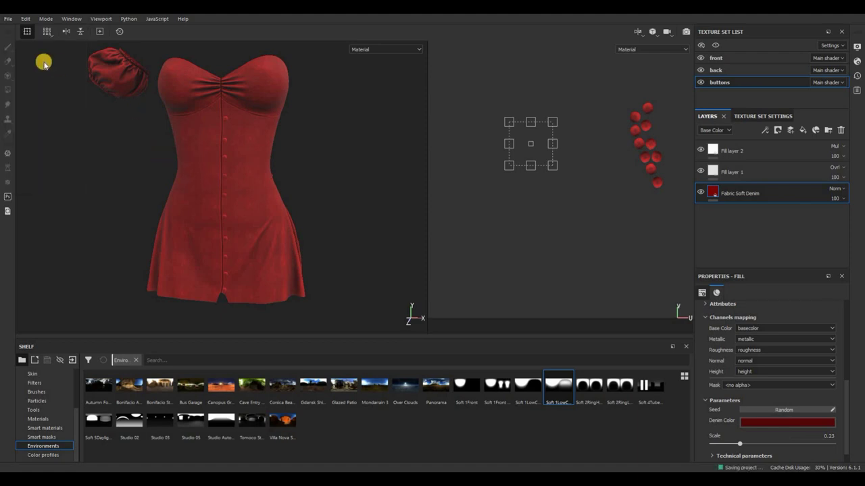
Step: Start a texture export and set its output directory to the Desktop folder audrey/audrey/front
click(8, 19)
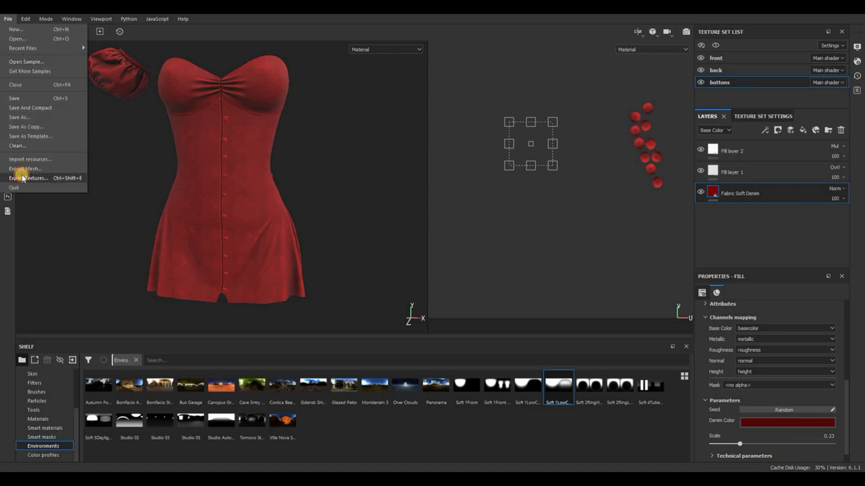
click(22, 177)
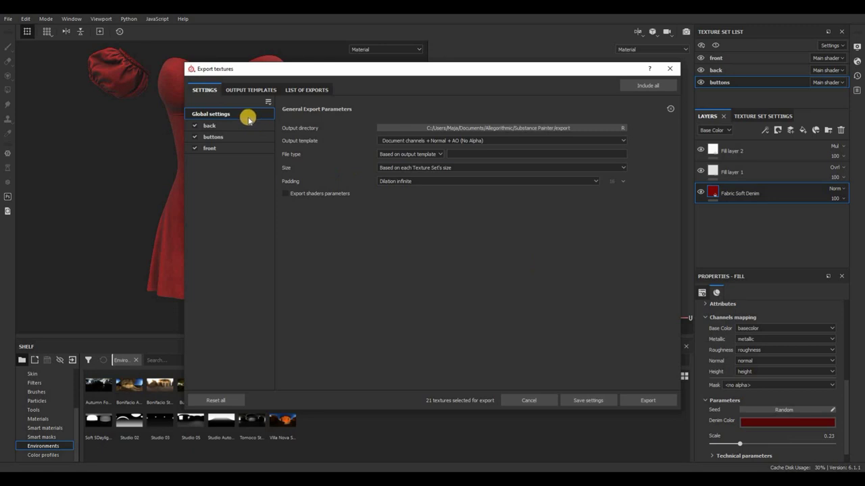
click(428, 129)
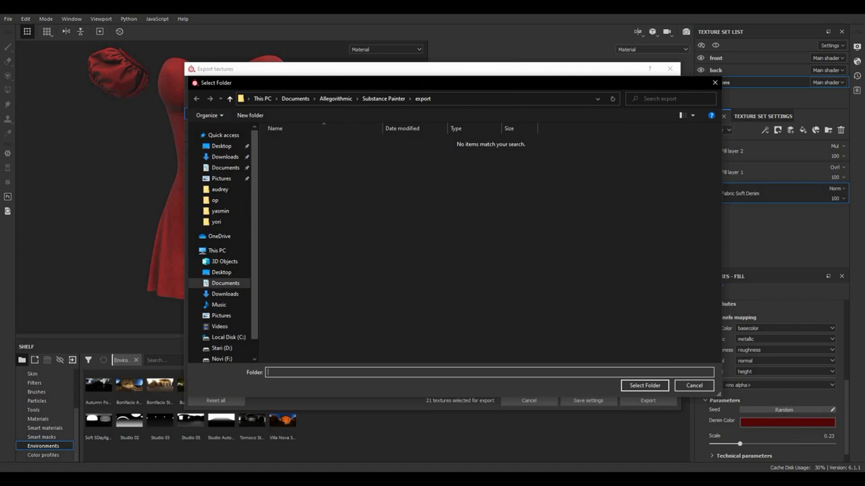
key(Escape)
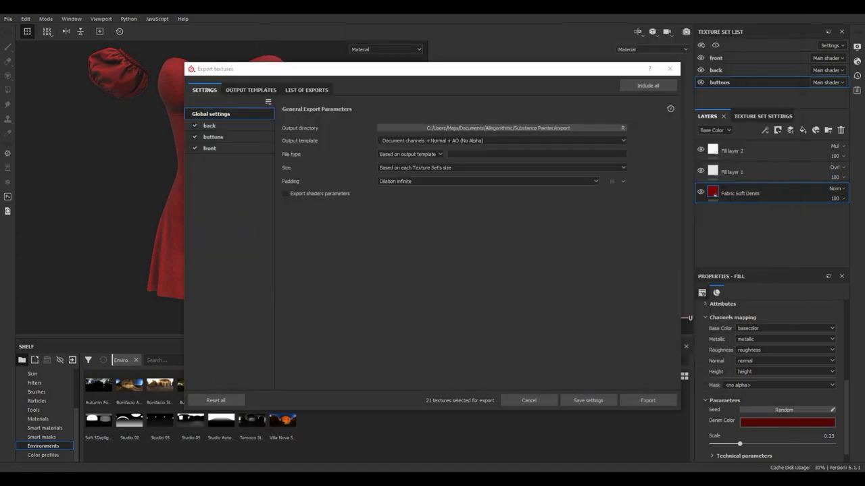
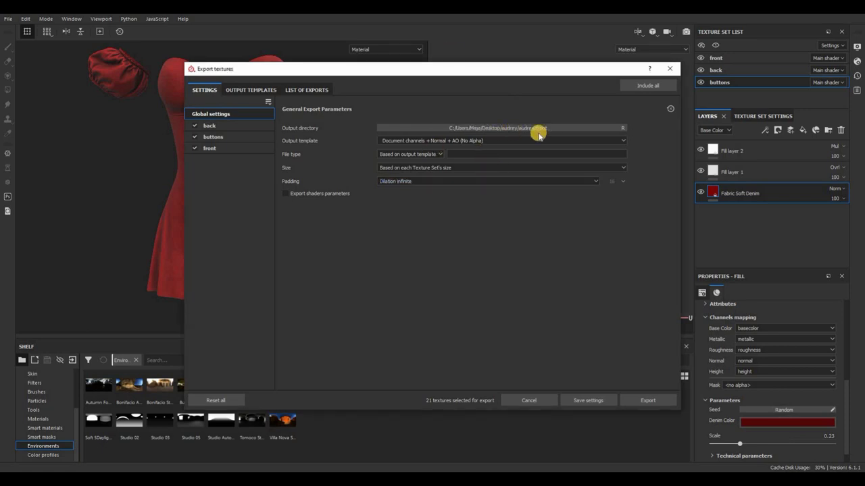
Step: Configure the export with the 2D View output template, png file type and a size of 2048
click(406, 142)
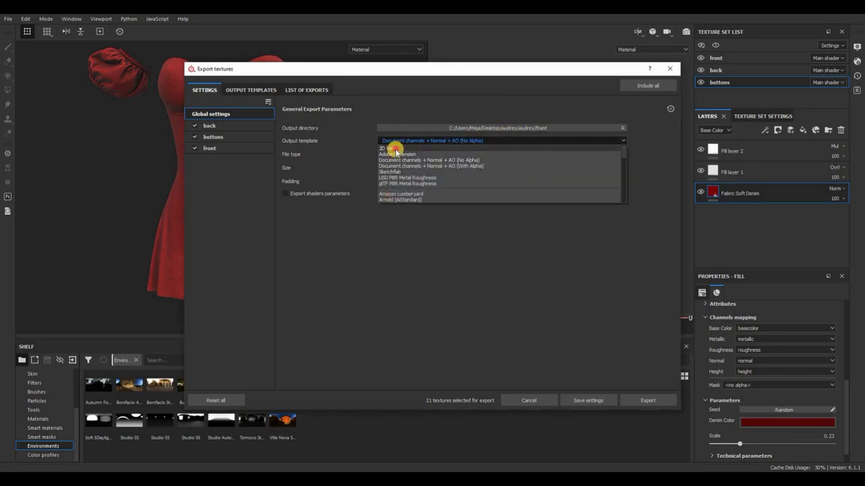
click(407, 154)
click(411, 154)
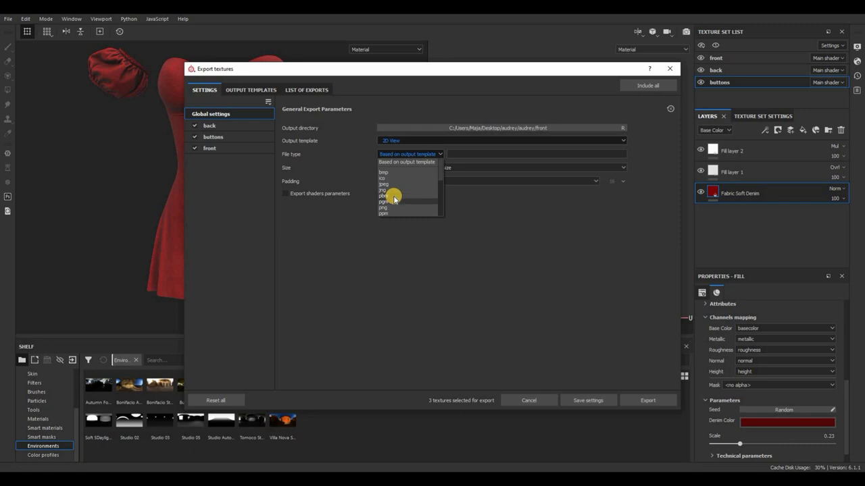
scroll(398, 196, down, 2)
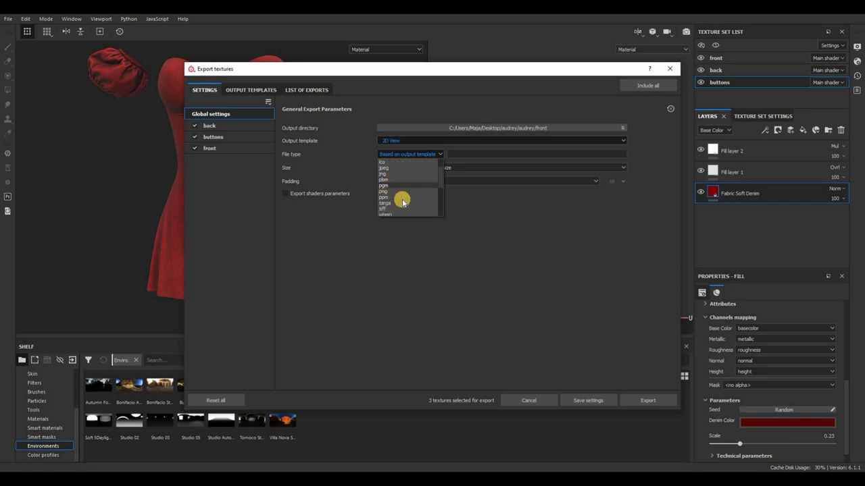
click(407, 165)
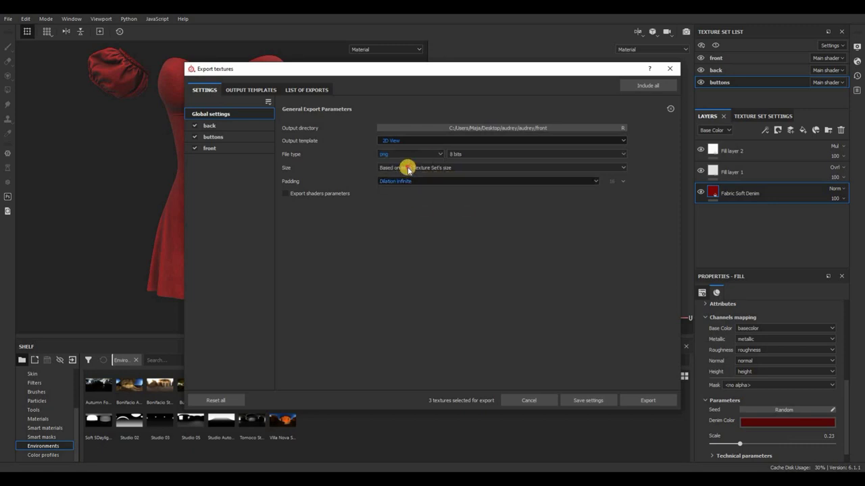
click(407, 168)
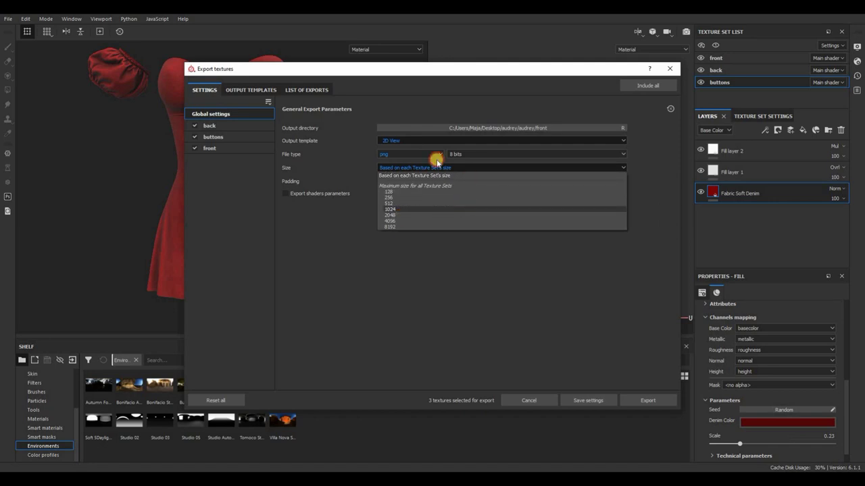
click(405, 215)
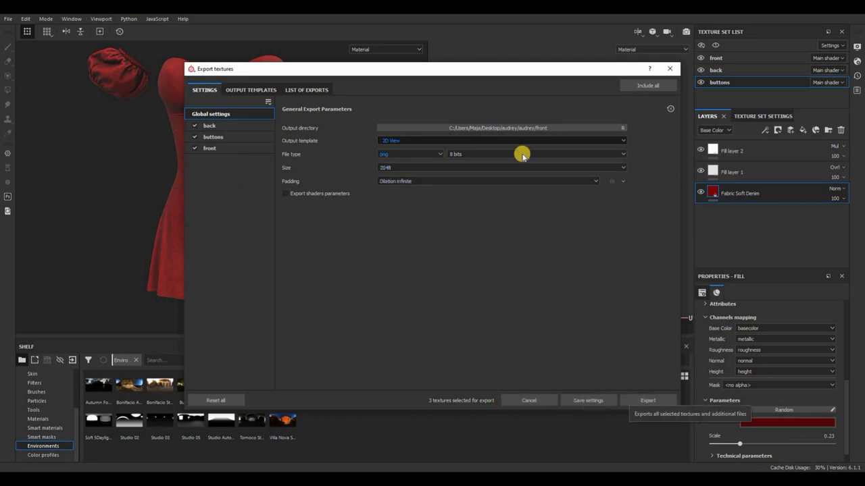
Step: Export the back, buttons and front textures with the 2D View template and close the export dialog
click(396, 140)
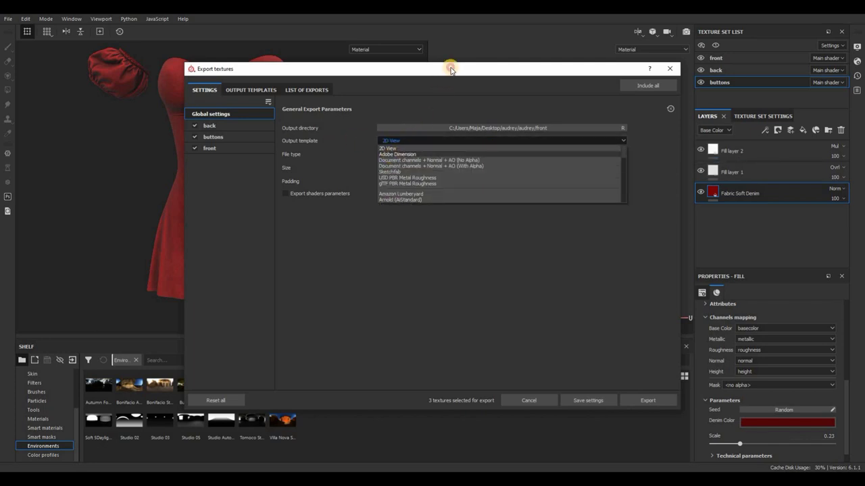
click(408, 70)
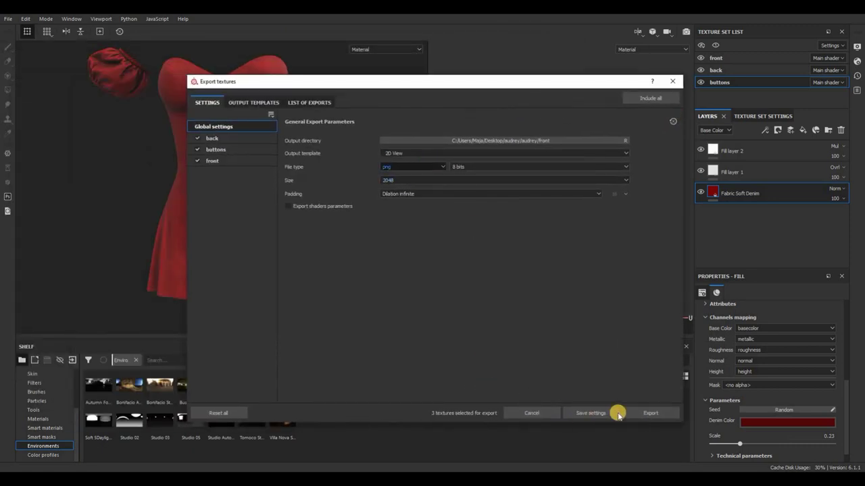
click(646, 414)
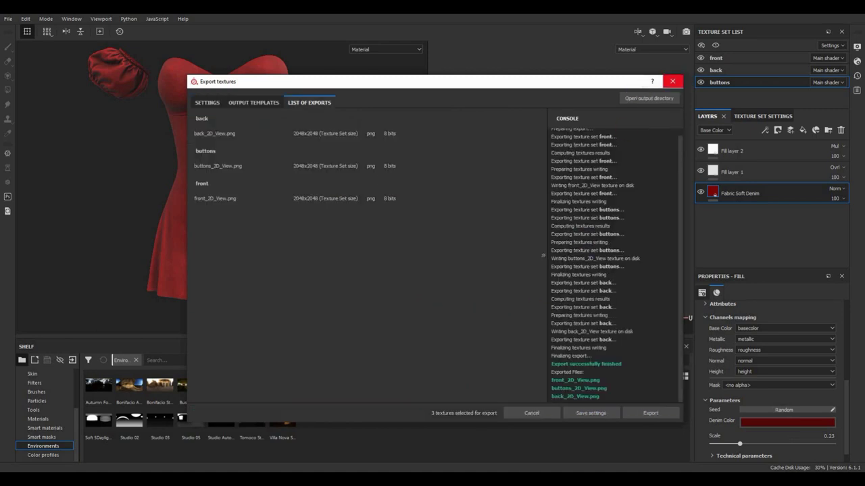
click(671, 81)
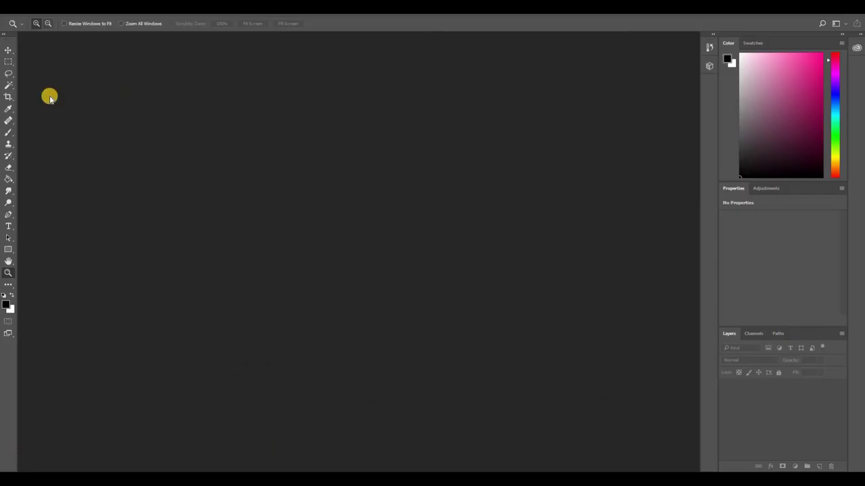
Step: Switch to Photoshop and load back_2D_View, buttons_2D_View and front_2D_View from the Desktop folder audrey/audrey/front as layers in one document
click(26, 9)
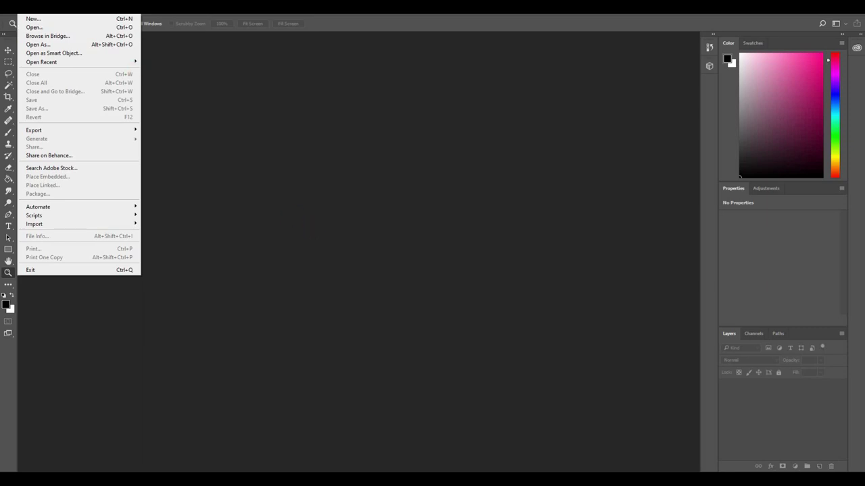
click(94, 28)
key(alt+f)
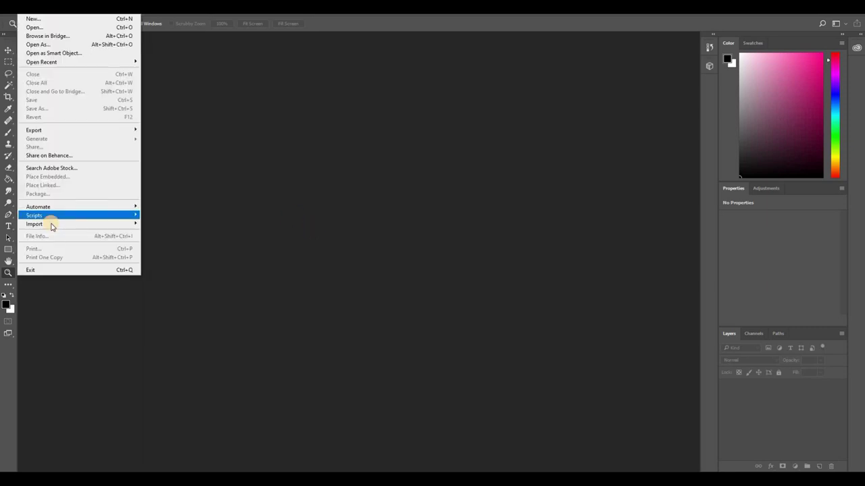
mouse_move(54, 223)
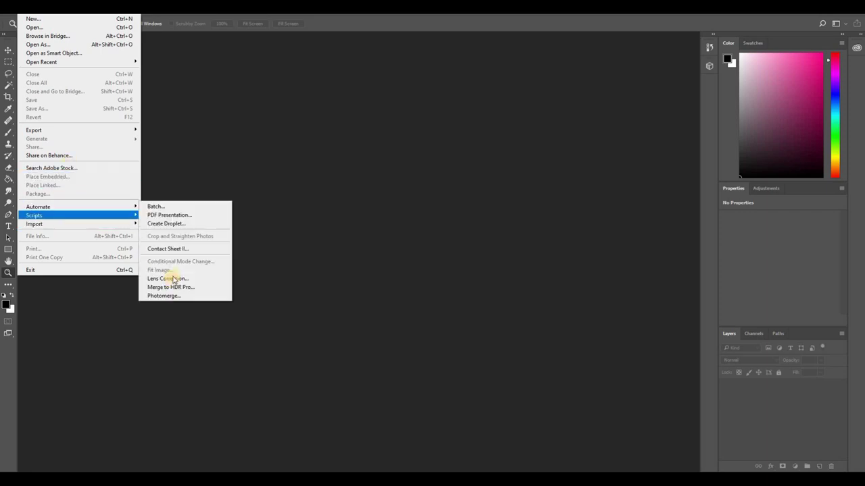
click(189, 274)
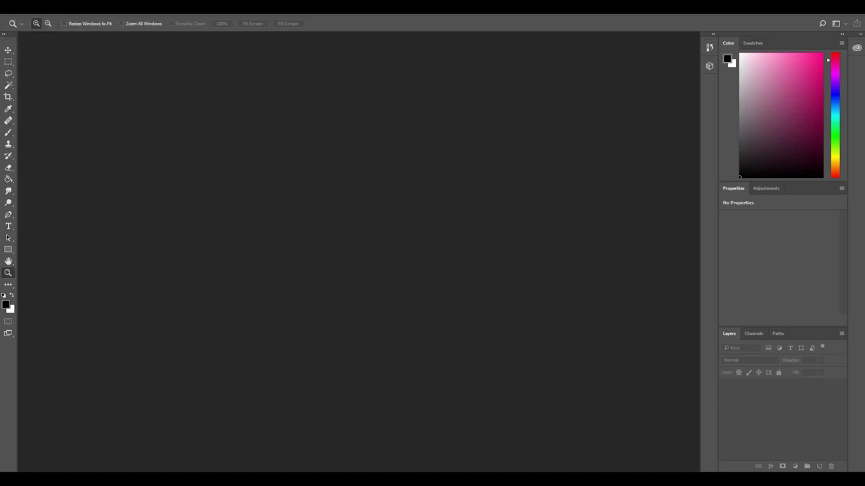
click(473, 143)
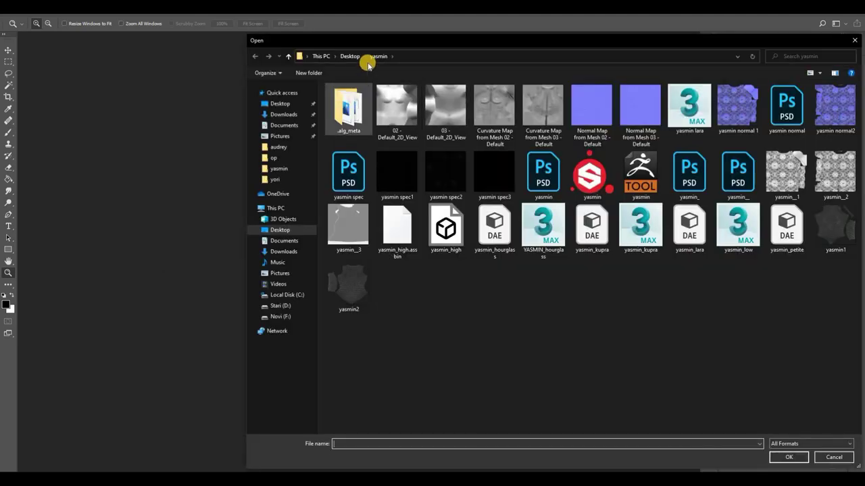
click(281, 103)
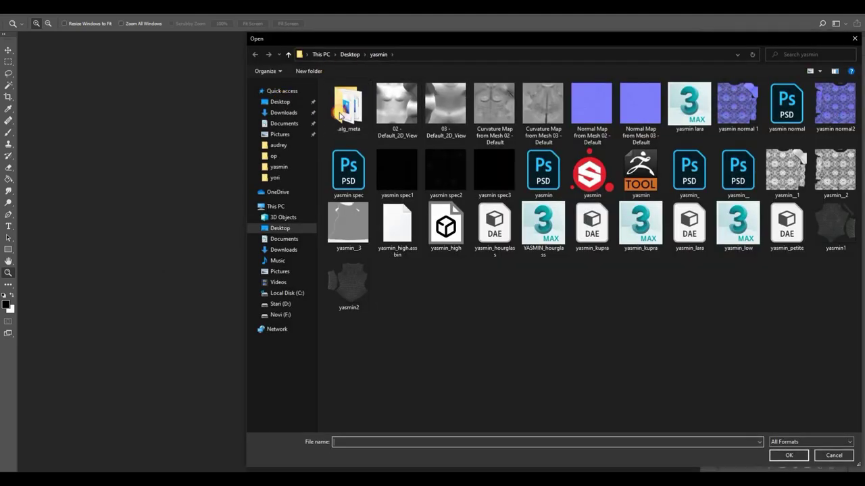
double_click(349, 114)
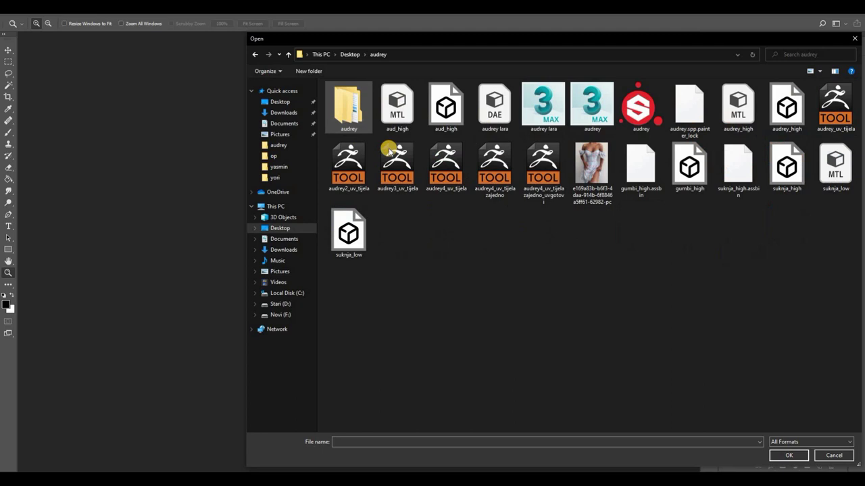
double_click(351, 113)
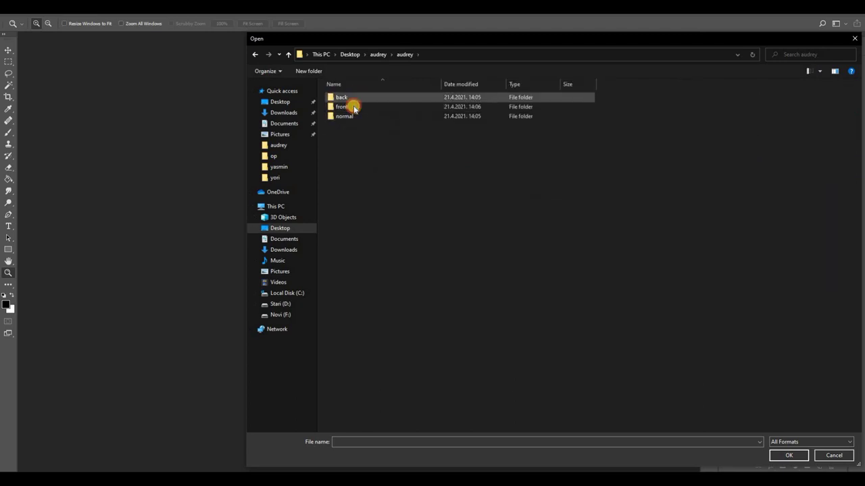
double_click(376, 110)
key(ctrl+a)
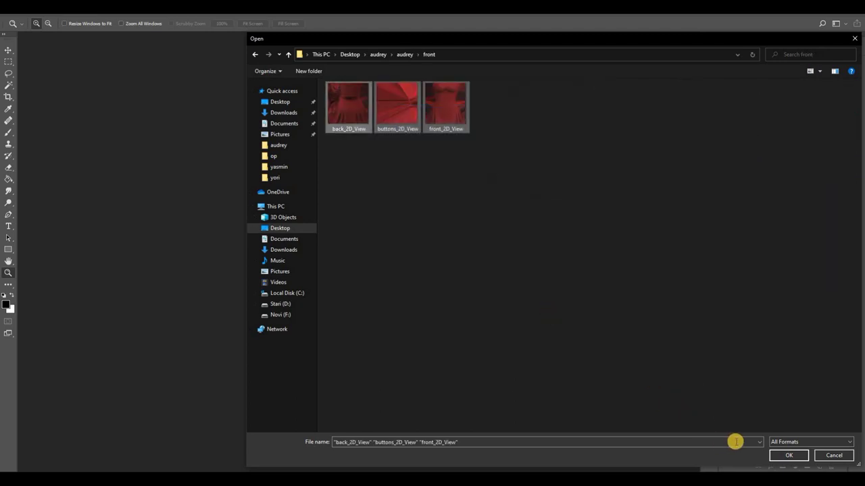
click(783, 455)
click(520, 89)
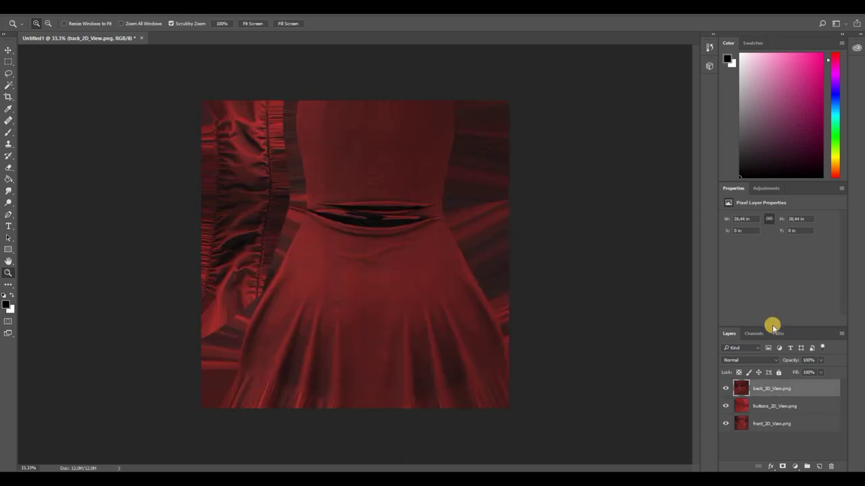
Step: Enlarge the layer list, hide the back_2D_View layer and lower the buttons_2D_View layer's opacity to 36%
drag(767, 327, 762, 243)
click(726, 293)
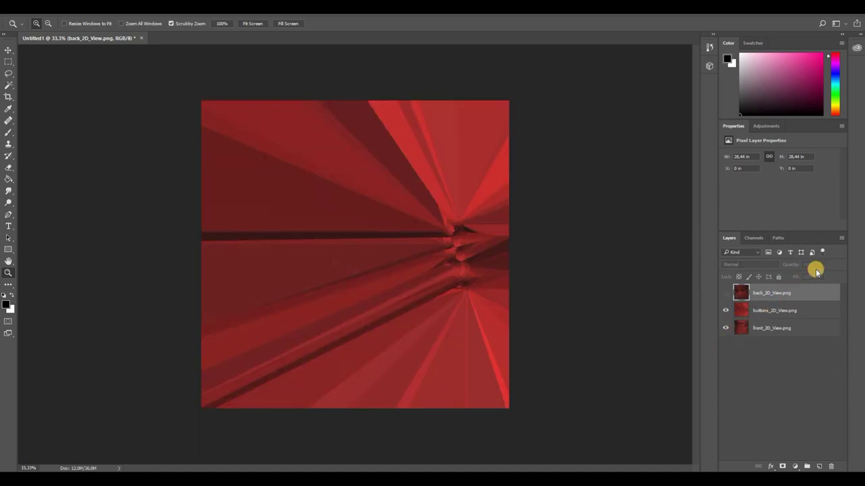
key(alt+bracketleft)
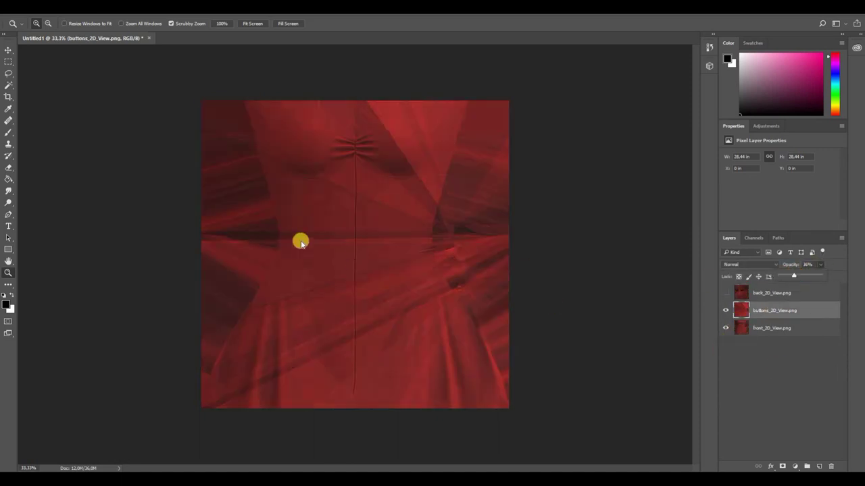
Step: Erase the middle of the bodice on the buttons_2D_View layer with a 158 px eraser
key(e)
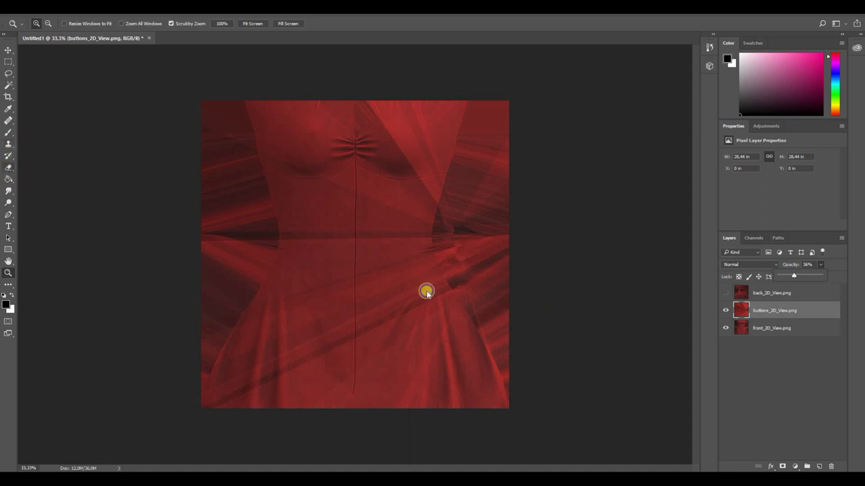
right_click(363, 309)
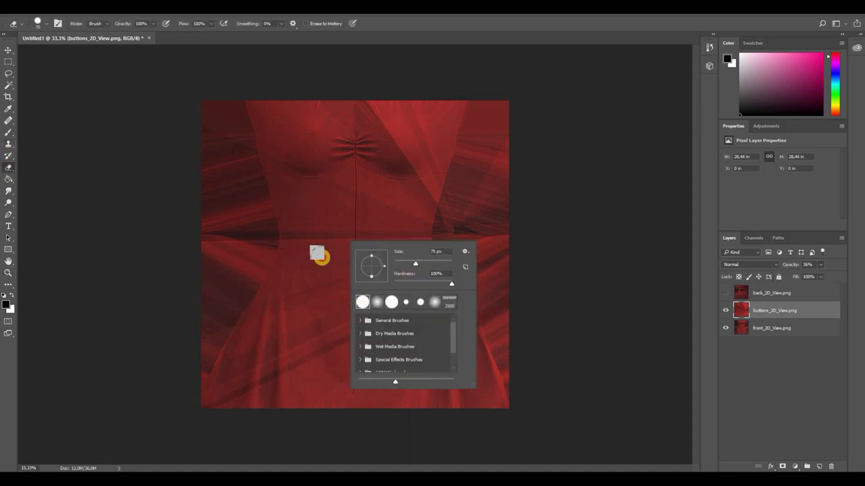
drag(415, 263, 432, 263)
key(Return)
drag(374, 242, 338, 176)
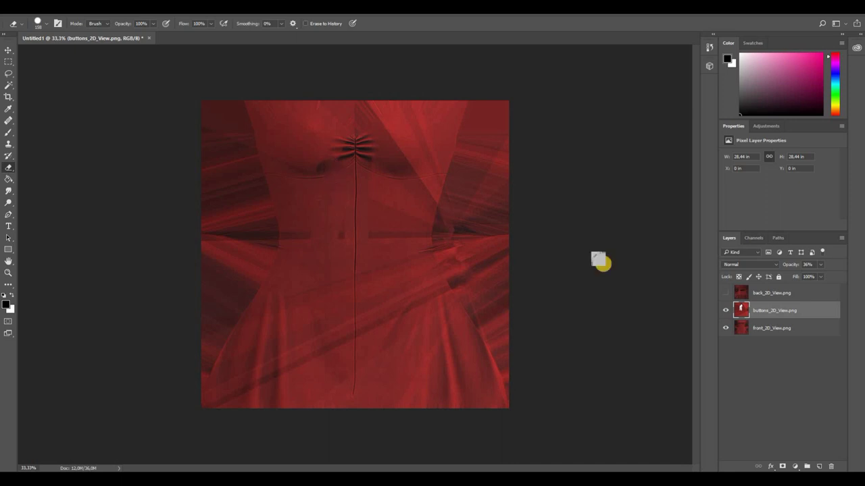
Step: Set the buttons_2D_View layer to Multiply and erase it across the whole bodice with a 354 px eraser
click(748, 264)
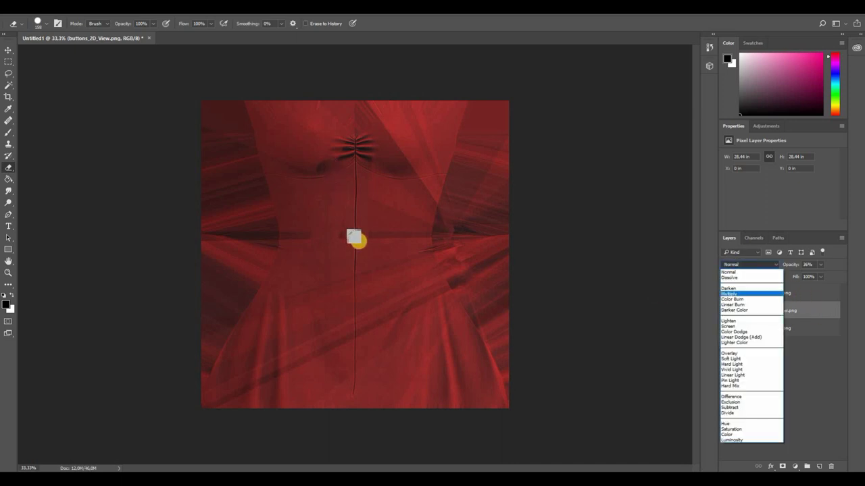
click(729, 293)
right_click(361, 241)
drag(444, 263, 453, 264)
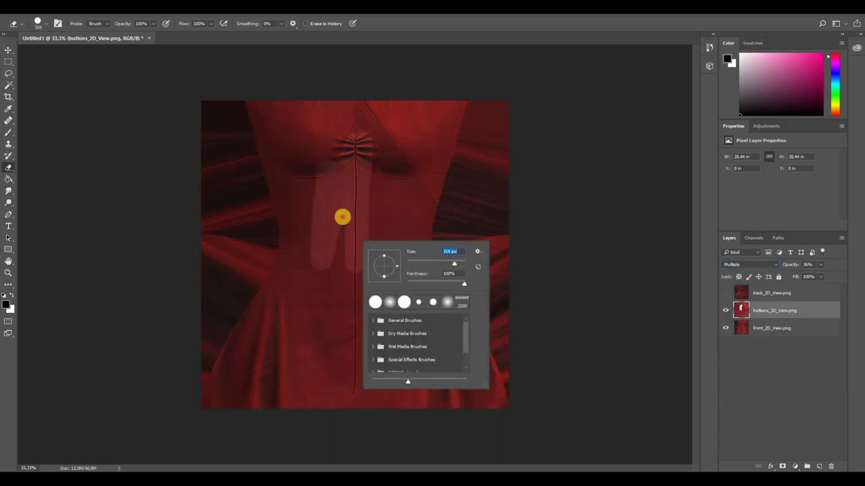
mouse_move(305, 139)
mouse_down()
mouse_move(378, 210)
mouse_move(394, 125)
mouse_up()
mouse_move(445, 110)
mouse_down()
mouse_move(413, 225)
mouse_move(352, 216)
mouse_up()
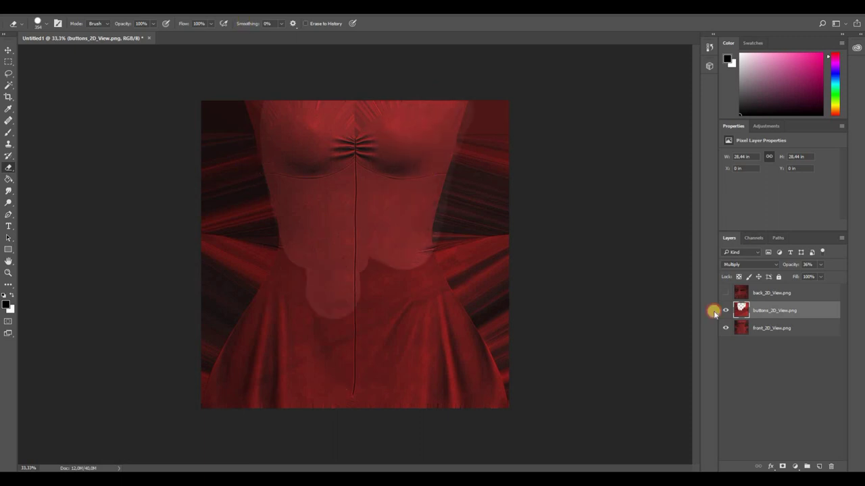
Step: Raise the buttons_2D_View layer's opacity to 83% and erase it over the rest of the dress and the background on the left side
click(821, 278)
click(832, 278)
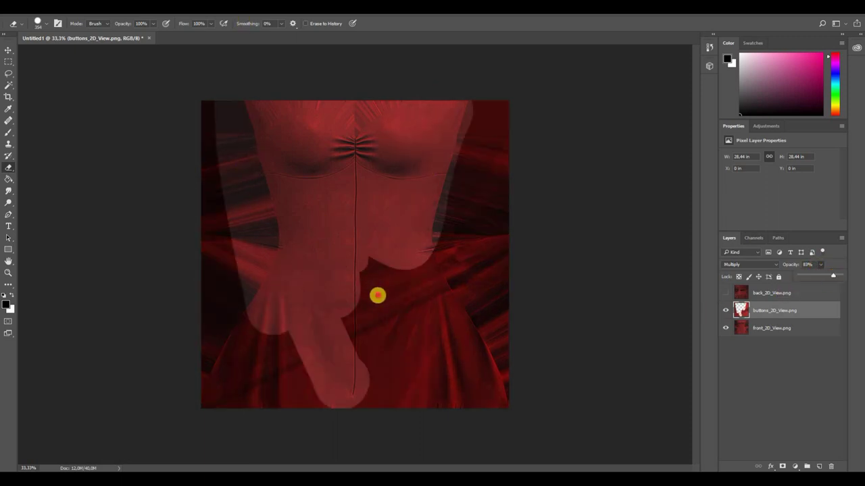
drag(378, 295, 403, 273)
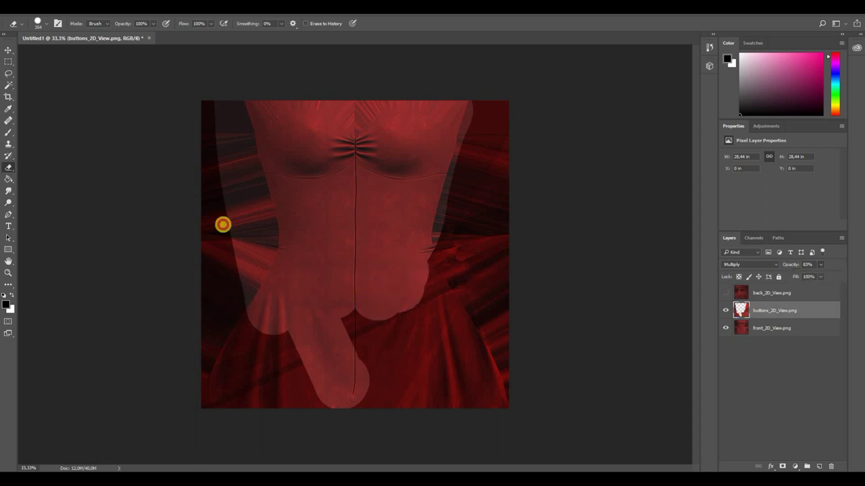
mouse_move(240, 233)
mouse_down()
mouse_move(212, 283)
mouse_move(227, 264)
mouse_move(356, 405)
mouse_move(399, 422)
mouse_move(406, 307)
mouse_move(447, 332)
mouse_move(496, 417)
mouse_move(392, 264)
mouse_move(408, 262)
mouse_move(444, 331)
mouse_move(405, 272)
mouse_up()
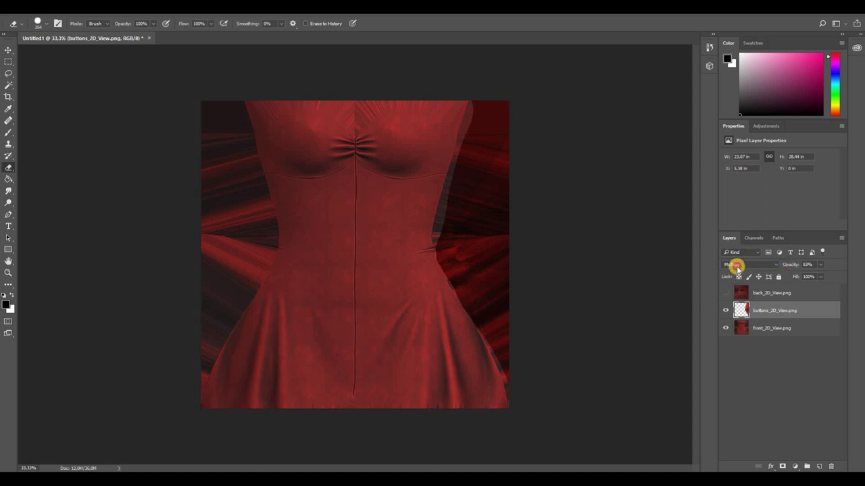
Step: Return the buttons_2D_View layer to Normal blending at 100% opacity
click(768, 266)
click(766, 271)
click(820, 265)
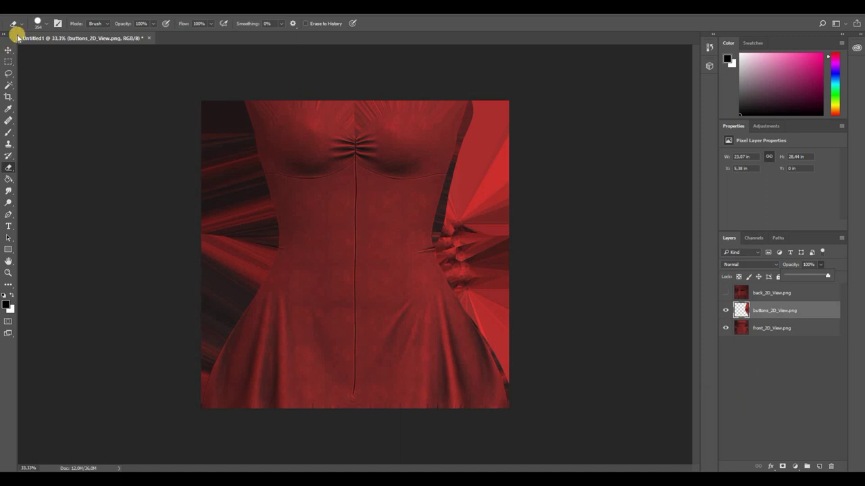
Step: Save the combined front and buttons image as the PNG audrey1 in the Desktop folder audrey/audrey/front
click(26, 10)
click(37, 110)
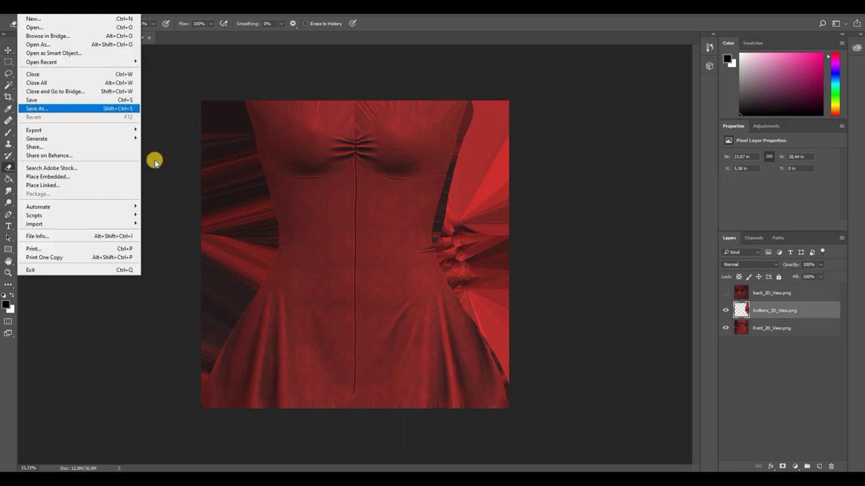
key(Return)
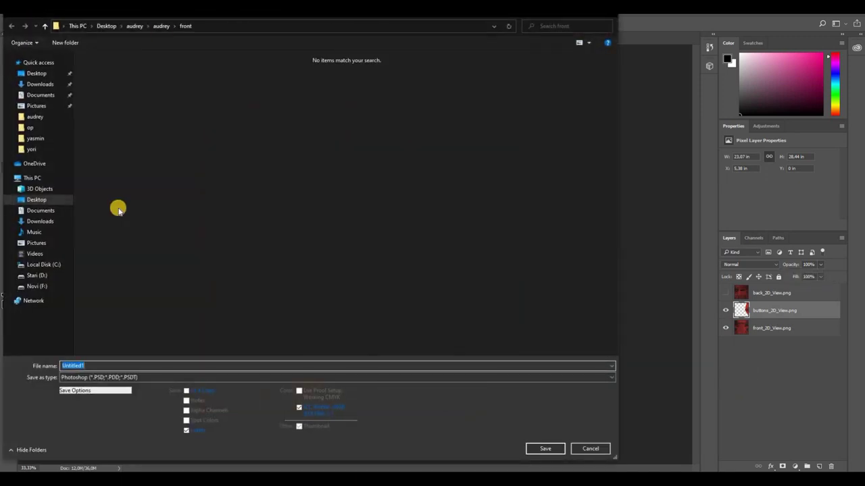
text(audrey1)
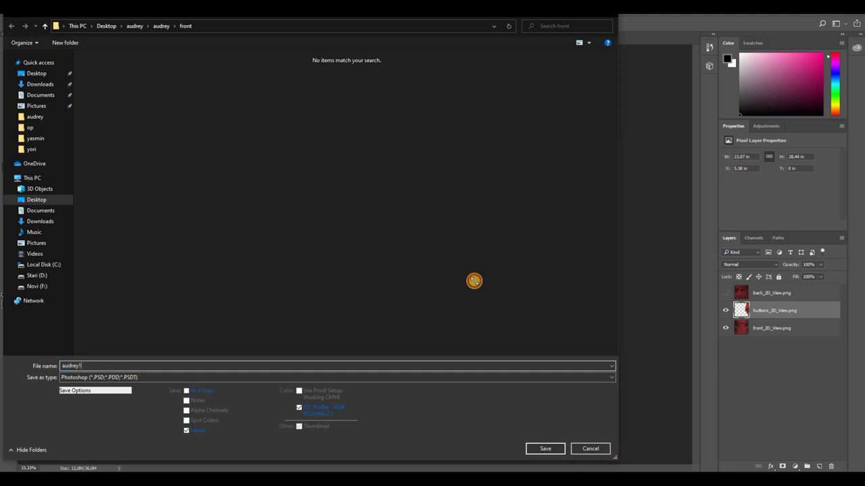
drag(438, 304, 439, 292)
click(97, 209)
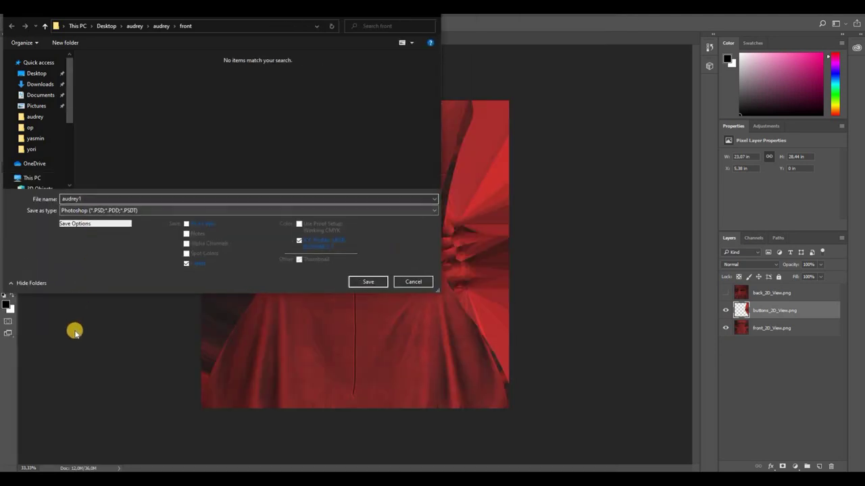
key(Down)
key(Return)
key(Return)
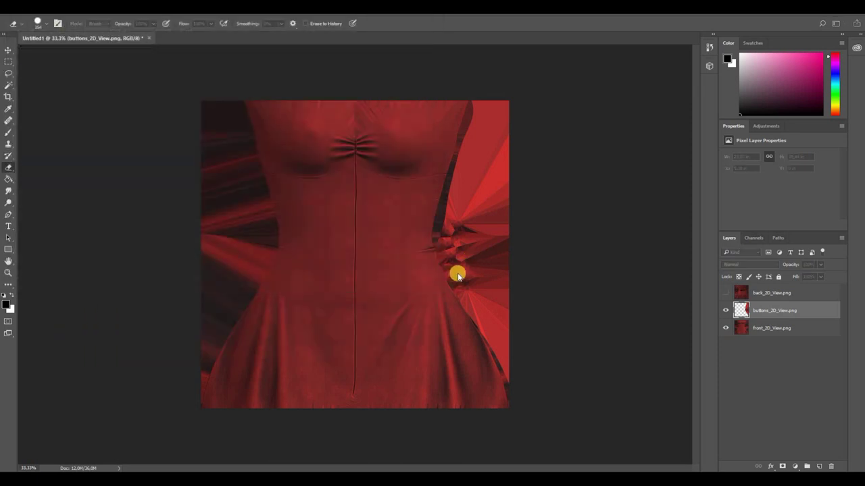
Step: Show the back_2D_View layer and save the image as the PNG audrey2 in the same front folder
click(725, 292)
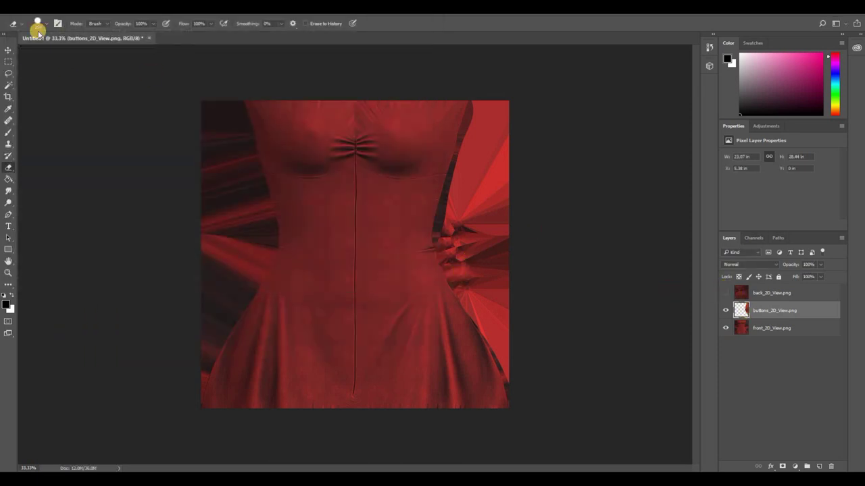
key(alt+f)
click(39, 108)
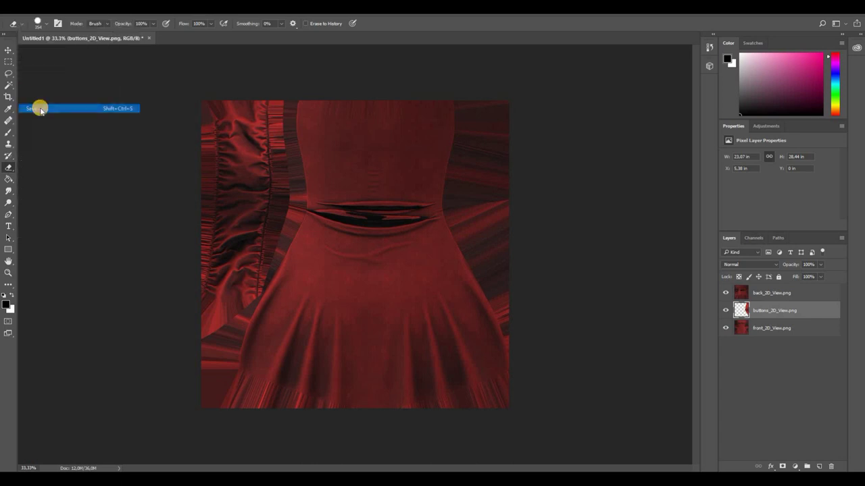
text(audrey2)
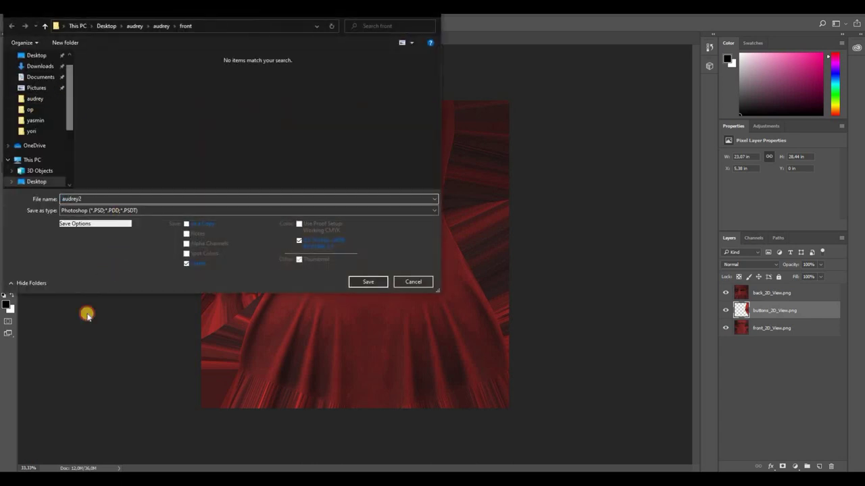
key(alt+Down)
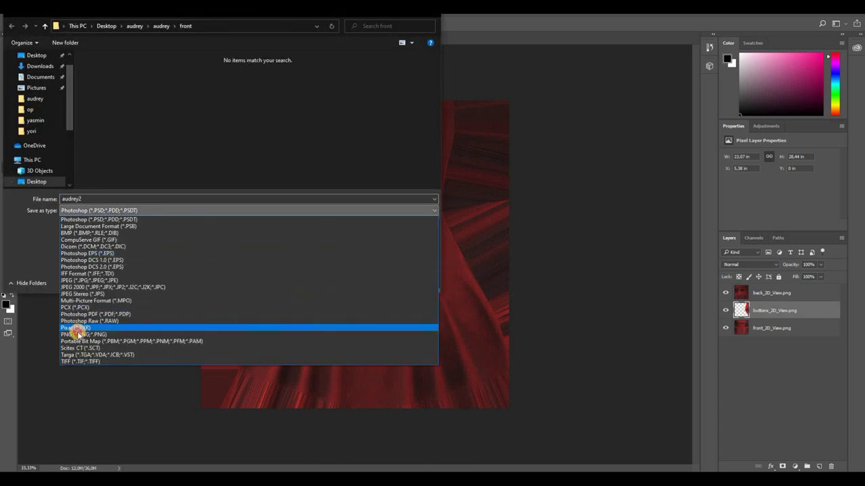
click(80, 331)
key(Return)
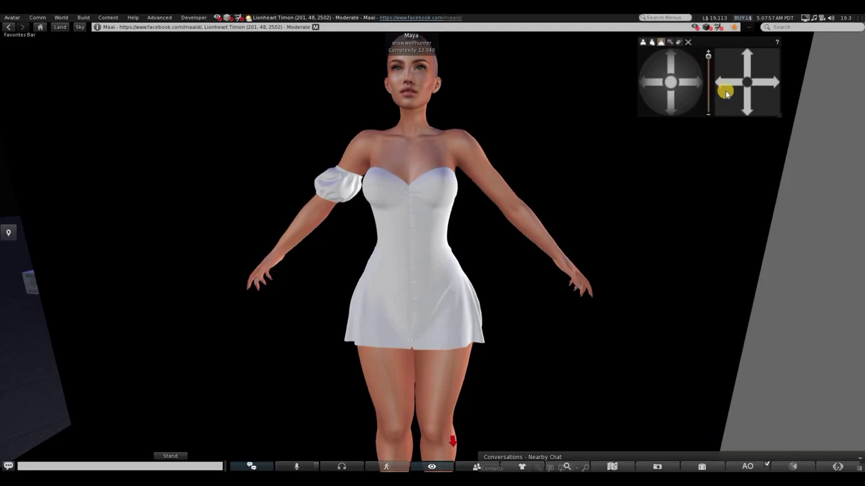
Step: Switch to the Second Life viewer, open the worn dress's diffuse texture for editing and remove all old yasmin textures from the local list
scroll(406, 241, up, 3)
right_click(381, 263)
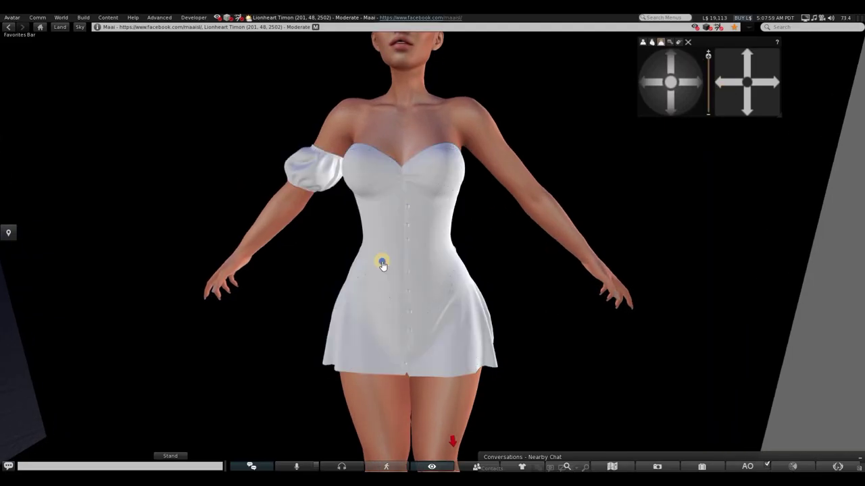
click(402, 283)
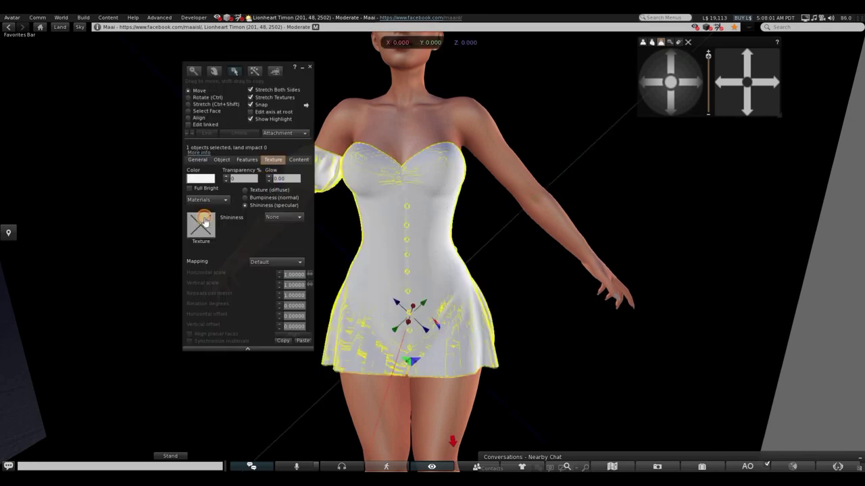
click(266, 191)
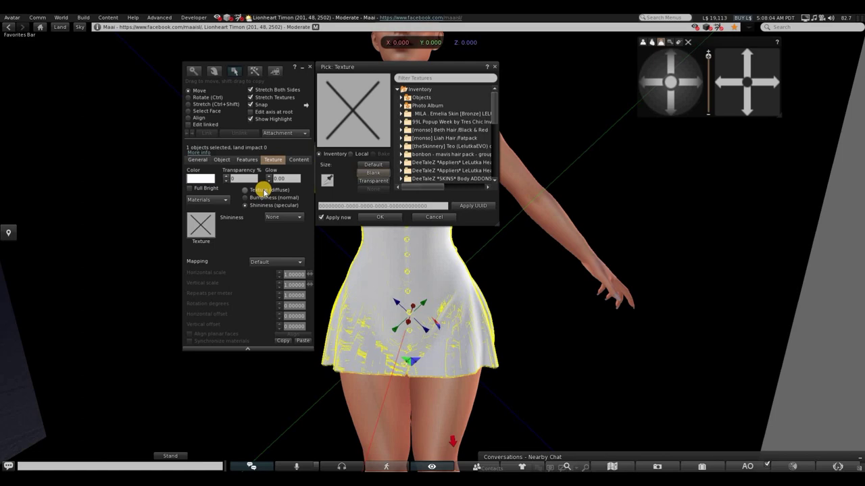
click(324, 206)
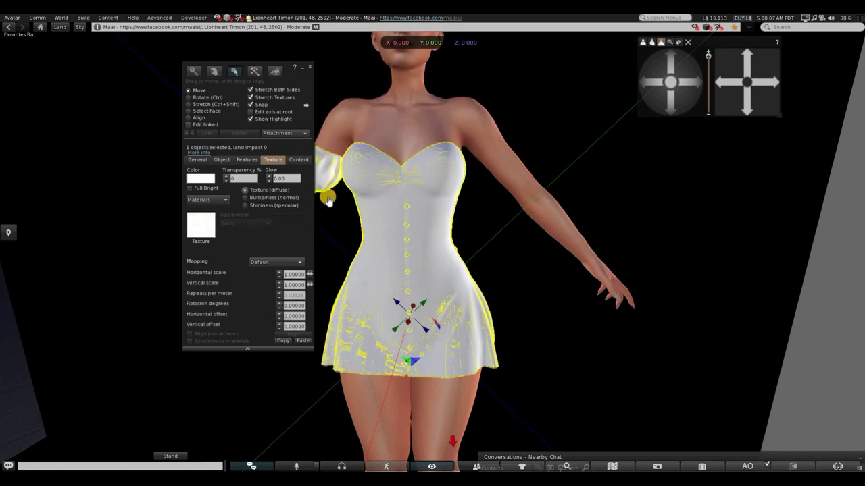
click(368, 166)
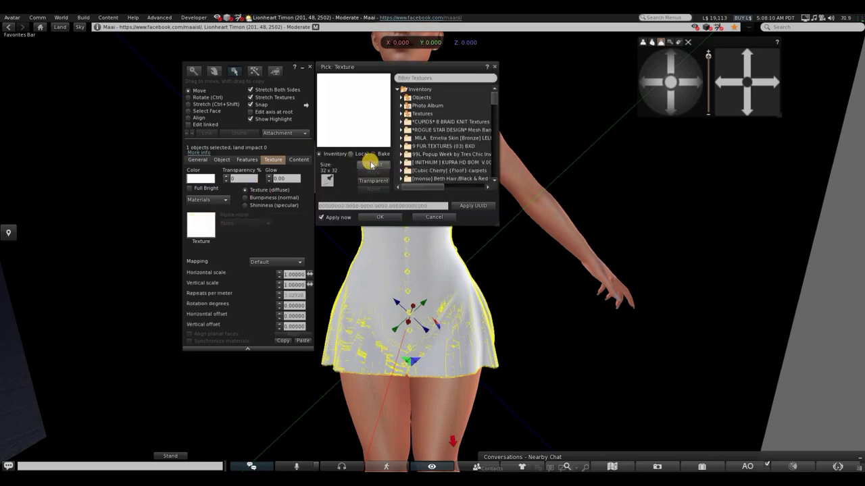
click(412, 123)
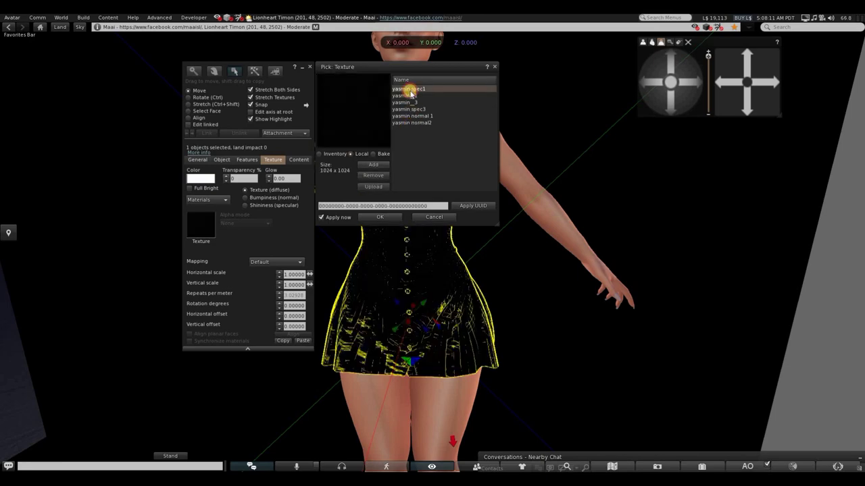
key(ctrl+a)
click(374, 174)
Step: Add audrey1 and audrey2 from the Desktop folder audrey/audrey/front as local textures
click(373, 164)
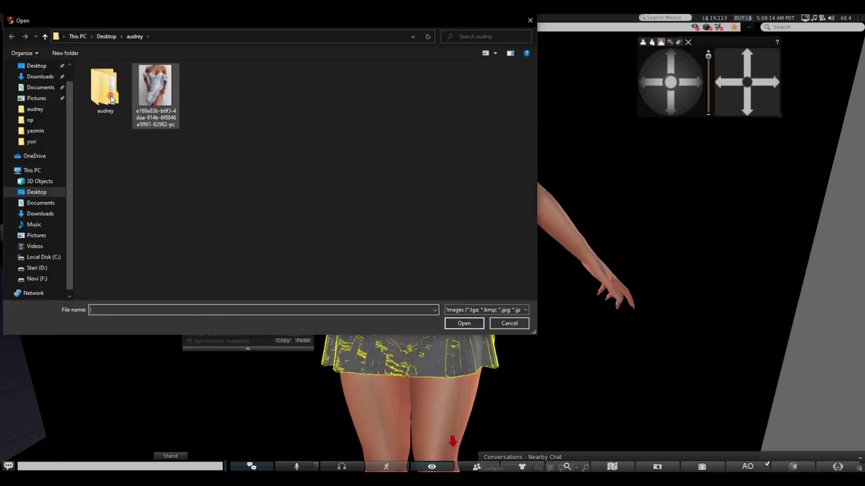
click(142, 110)
double_click(117, 96)
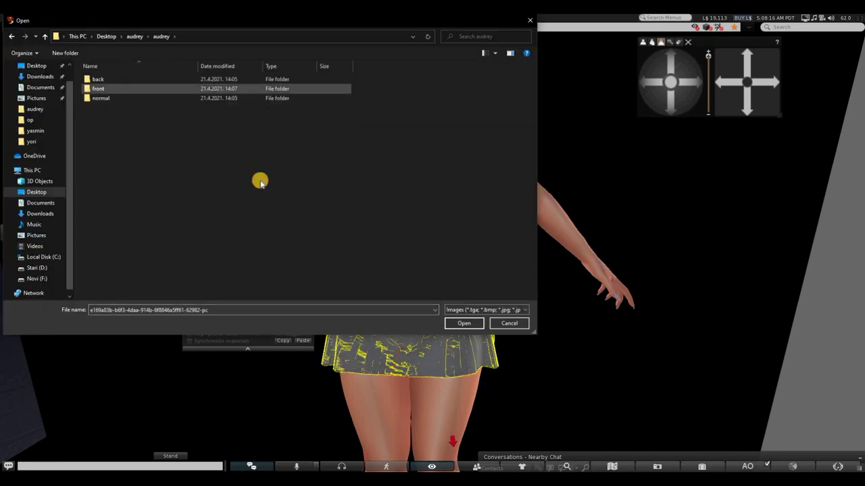
key(Return)
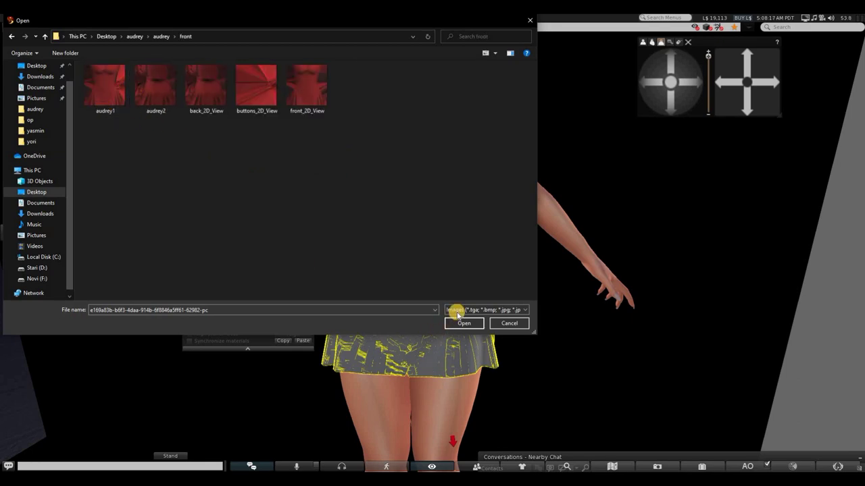
drag(154, 128, 119, 96)
click(456, 321)
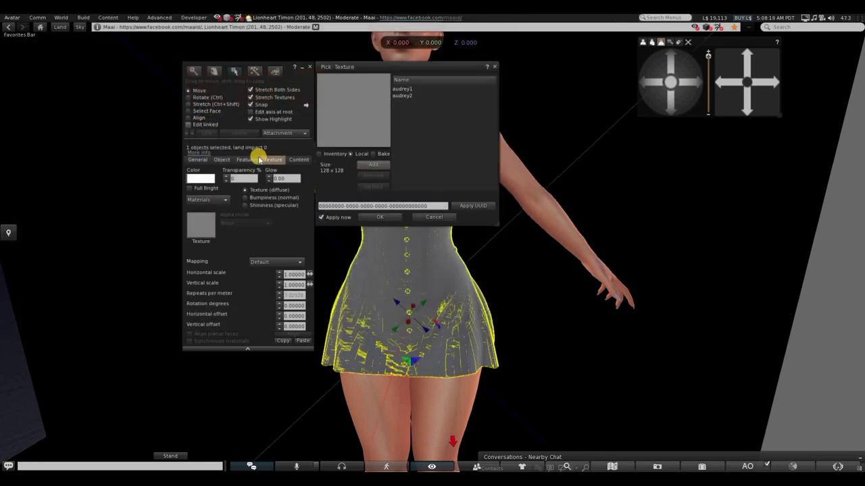
Step: Select the dress's faces individually, applying audrey1 to the front face and audrey2 to the back face
click(188, 111)
click(393, 285)
click(412, 89)
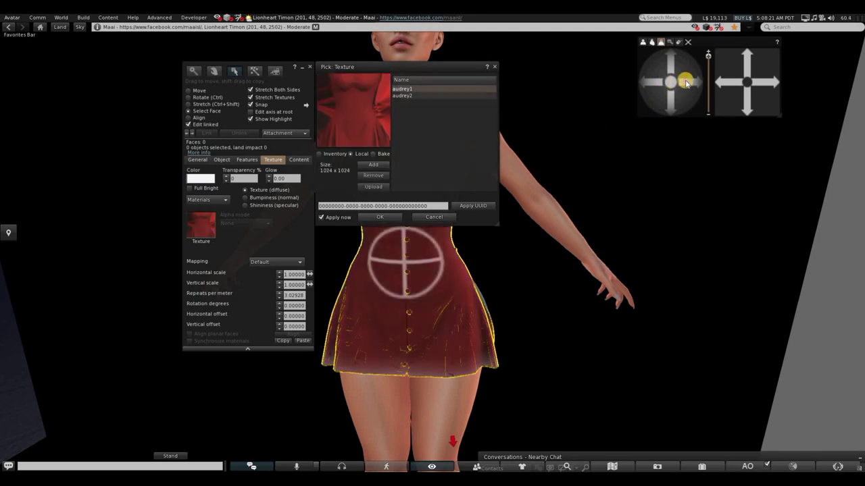
alt+drag(415, 390, 432, 286)
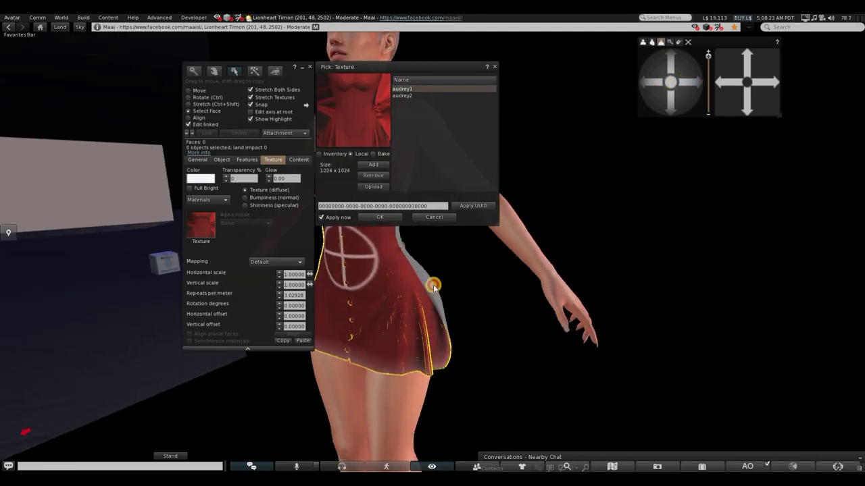
click(402, 91)
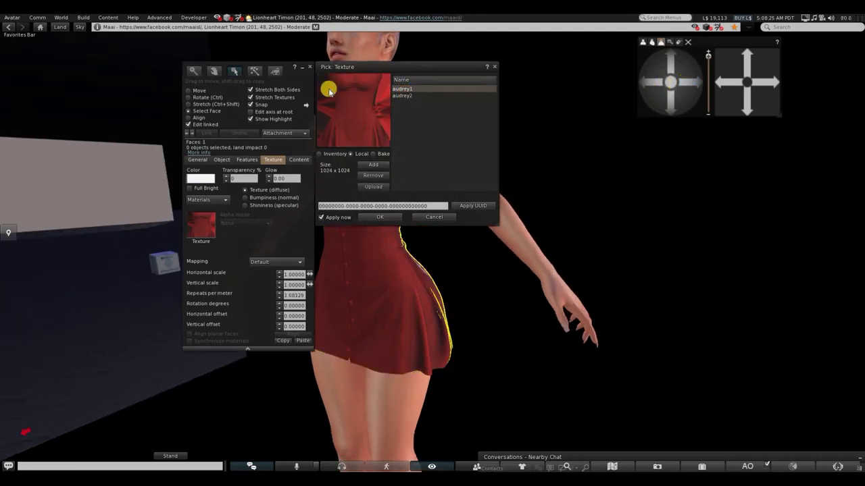
key(Down)
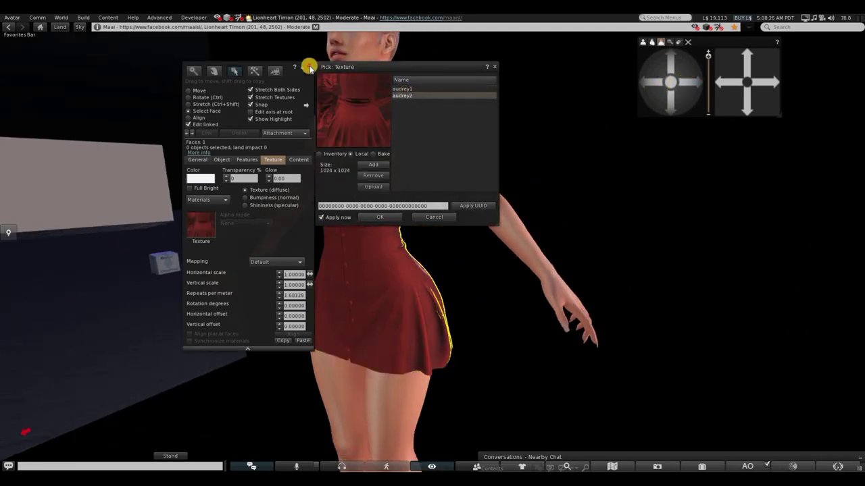
Step: Close the dress's editing windows and inspect the applied textures up close from several angles
click(642, 86)
scroll(555, 229, up, 4)
click(685, 82)
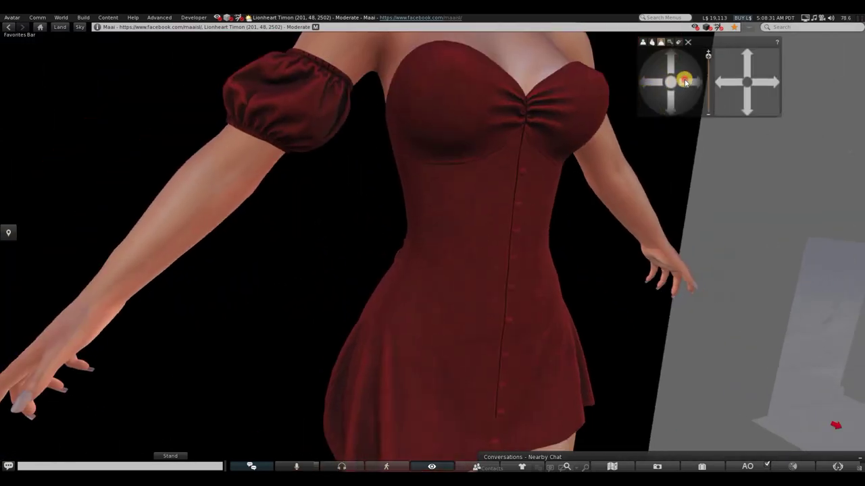
drag(684, 81, 687, 80)
drag(687, 82, 627, 108)
scroll(115, 437, up, 1)
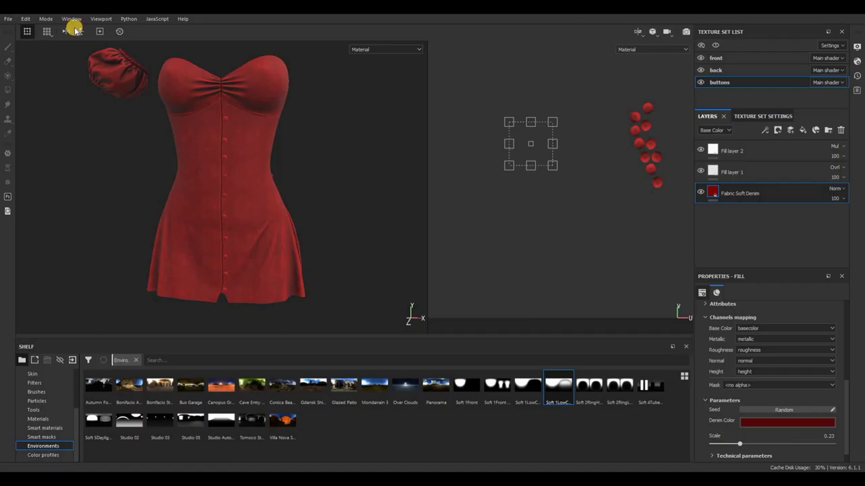
Step: Switch to Substance Painter and export the first normal map among the project resources to a chosen folder
scroll(31, 395, up, 5)
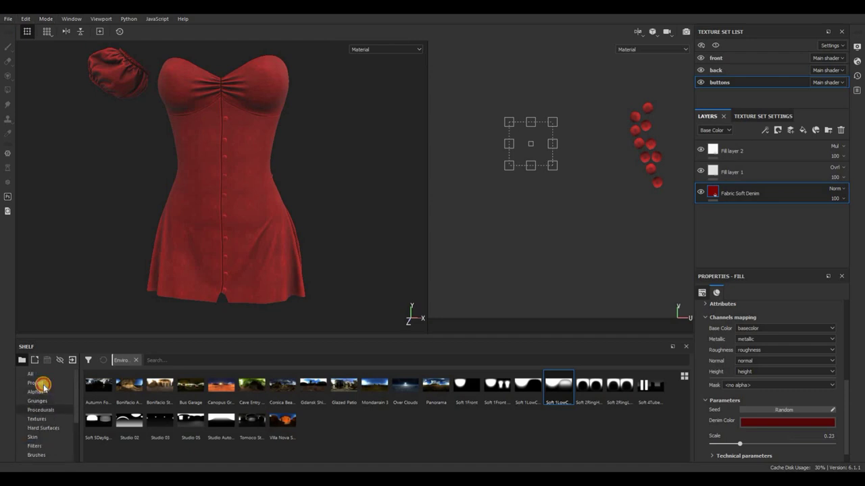
click(35, 383)
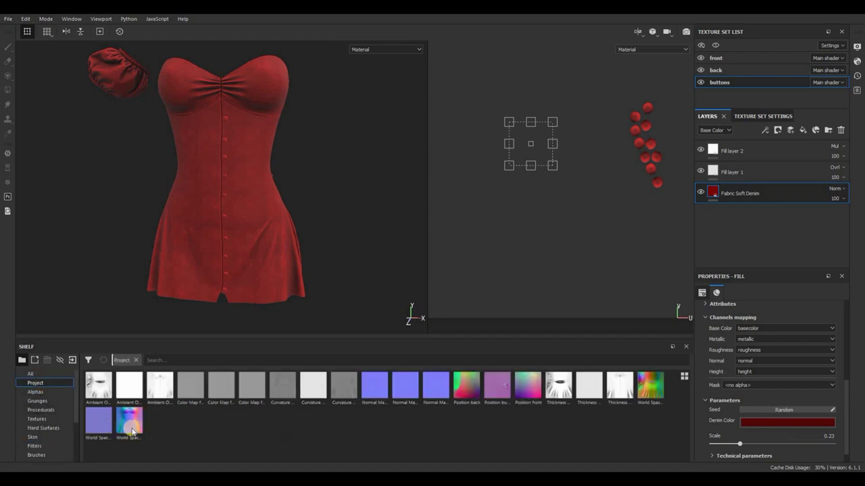
right_click(377, 383)
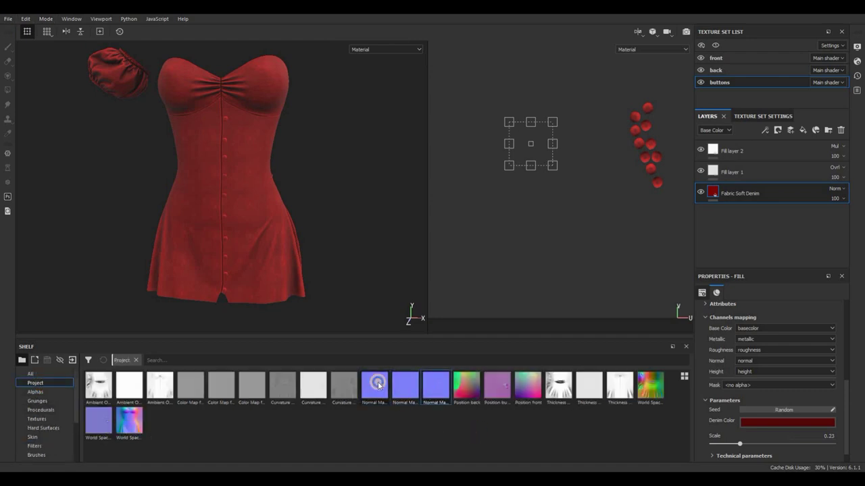
click(404, 417)
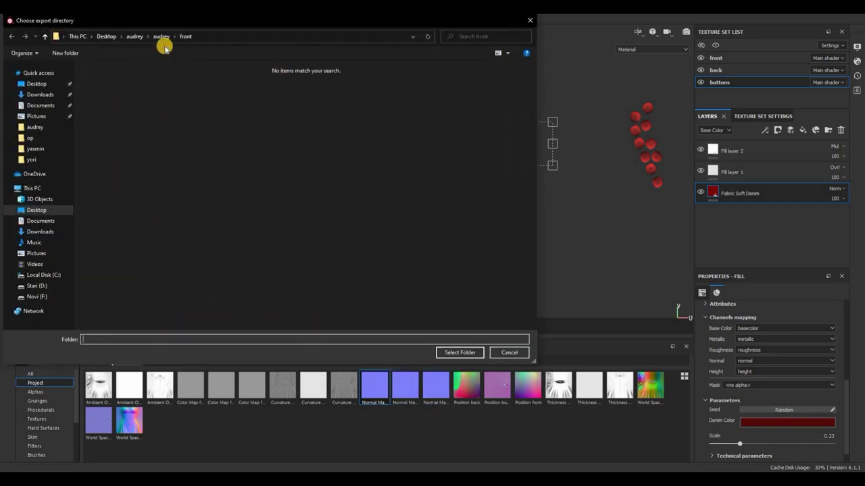
click(438, 356)
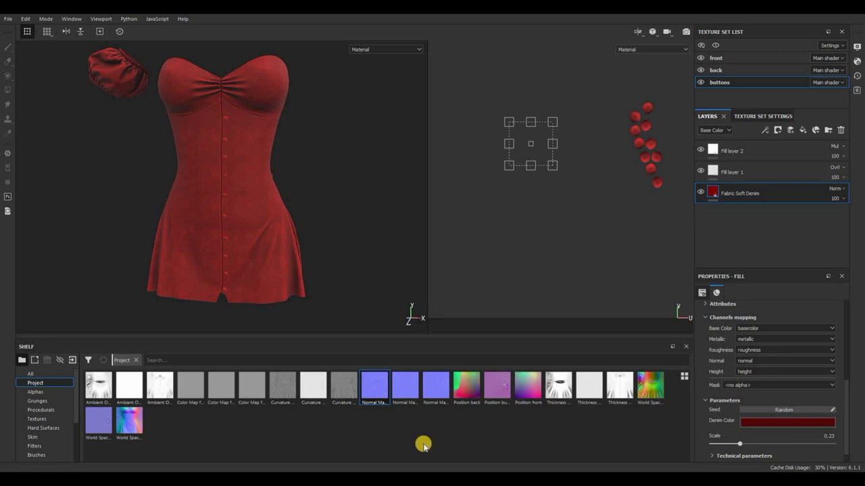
Step: Export the remaining two normal maps, for the buttons and front meshes, to the Desktop folder audrey/audrey/front
right_click(399, 381)
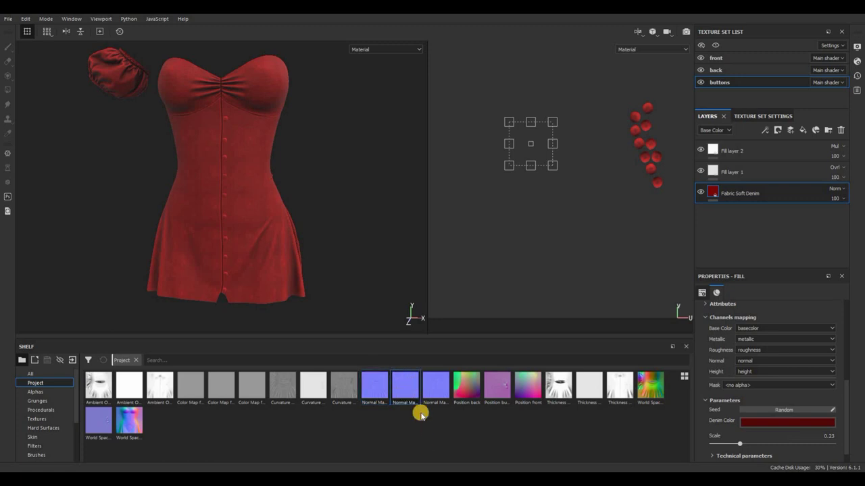
click(419, 413)
click(446, 353)
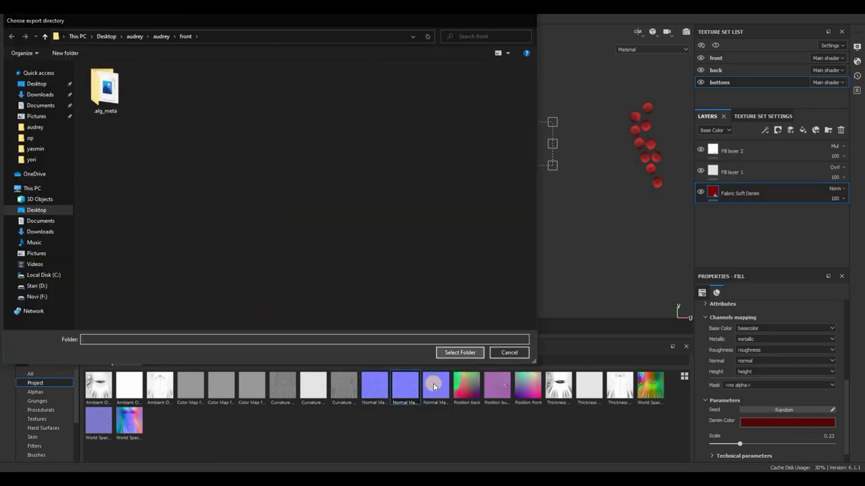
right_click(435, 384)
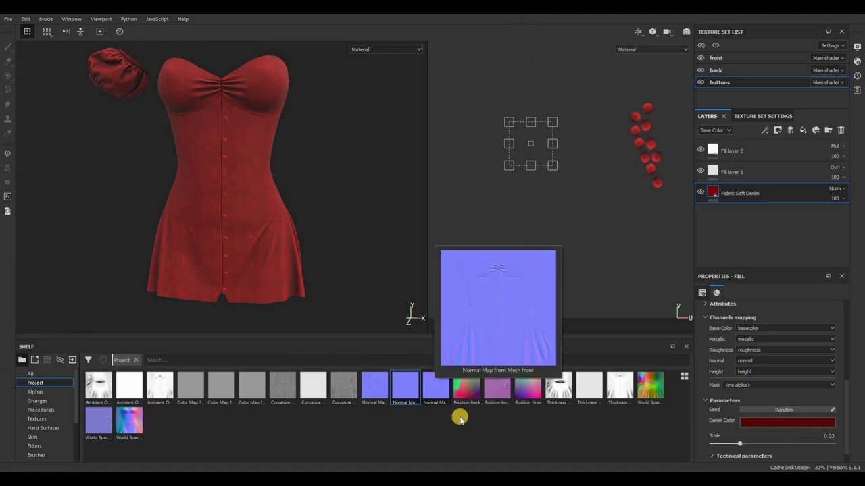
click(458, 416)
click(458, 352)
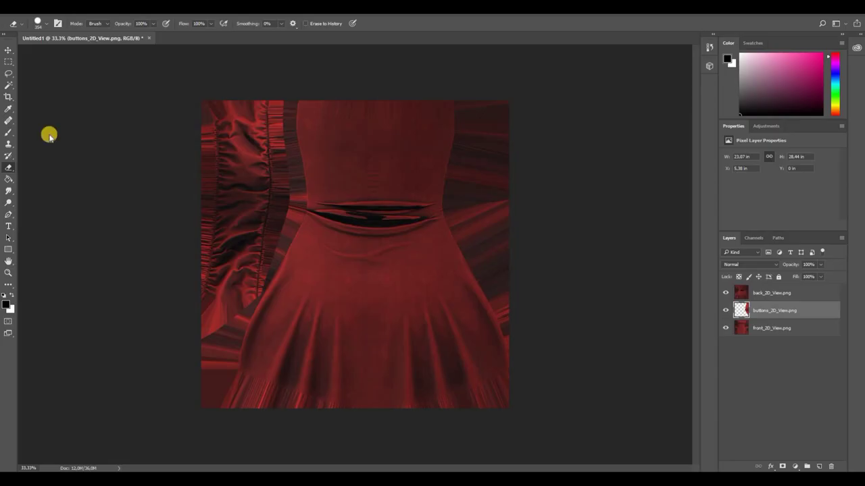
Step: Switch to Photoshop and load the back, buttons and front normal map PNGs into one document as stacked layers
key(alt+f)
mouse_move(128, 212)
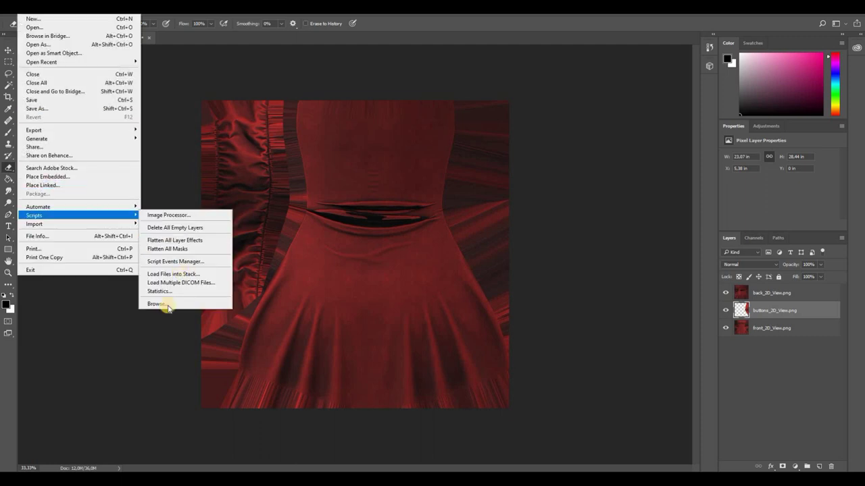
click(177, 273)
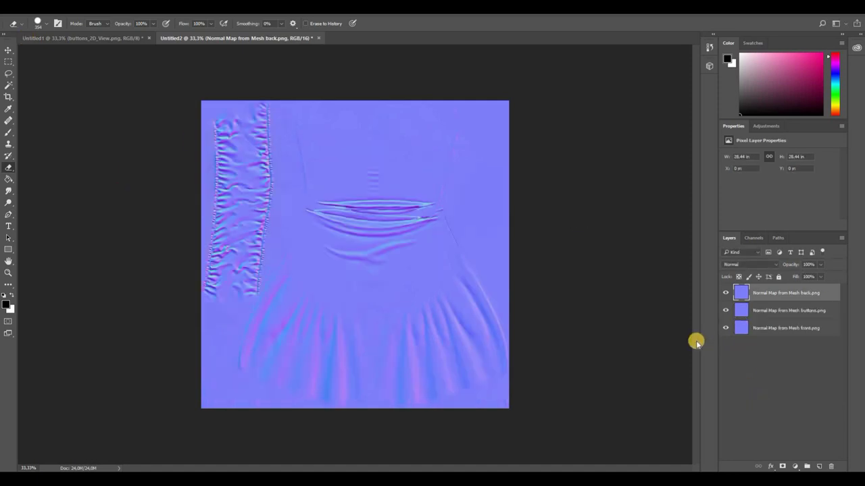
Step: Hide the back normal layer, lower the buttons layer's opacity to 41% and delete its area left of the buttons, about 20.9 in wide
click(726, 293)
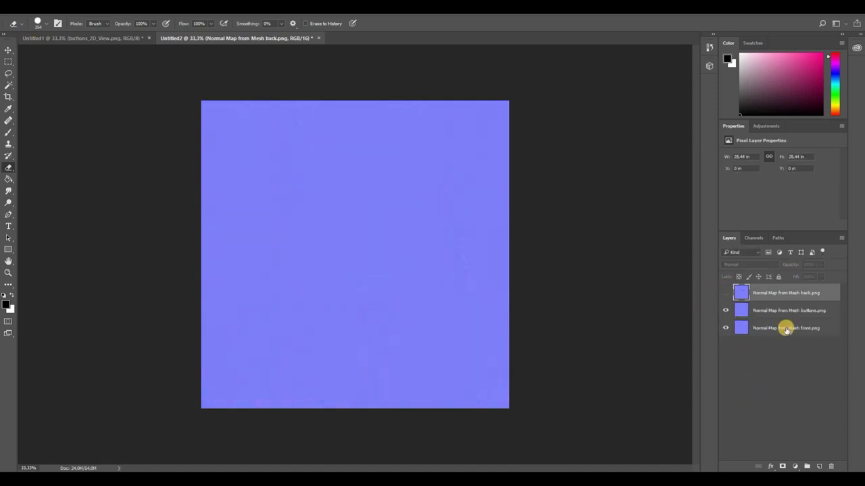
click(797, 310)
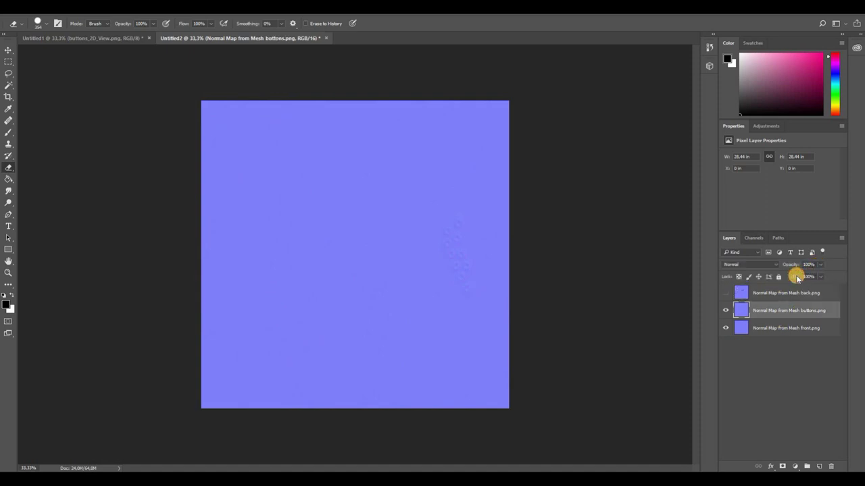
drag(820, 275, 796, 276)
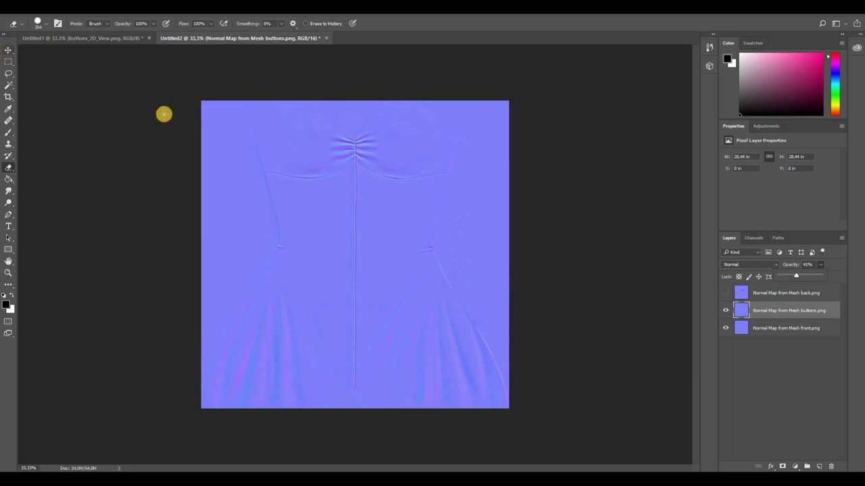
key(m)
mouse_move(163, 114)
mouse_down()
mouse_move(401, 448)
mouse_move(427, 448)
mouse_up()
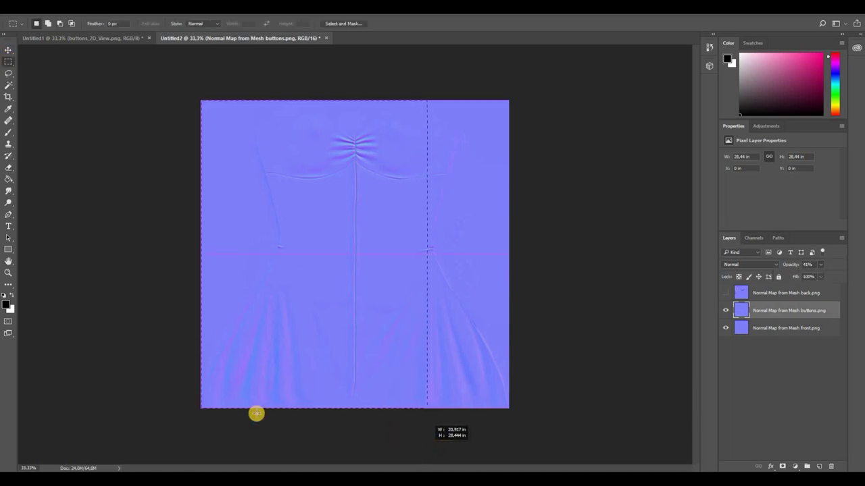
key(Delete)
key(ctrl+d)
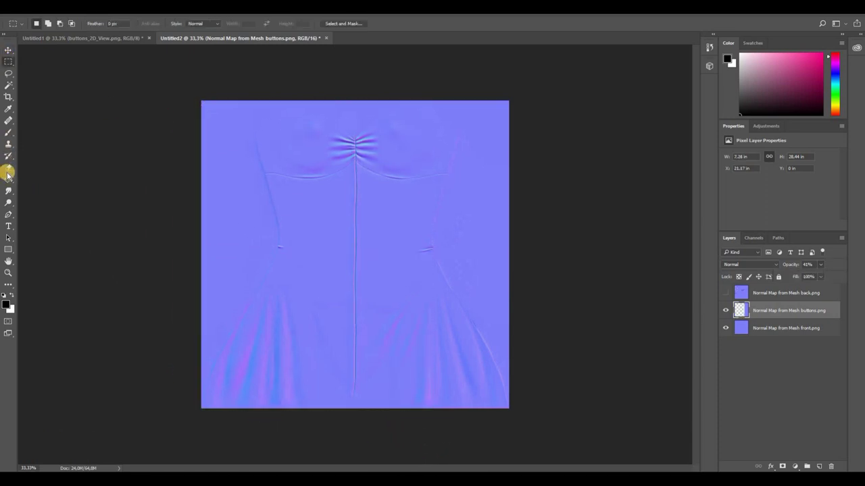
Step: Erase the buttons layer's excess around the buttons where it covers the front map's folds, and restore its opacity to 100%
key(e)
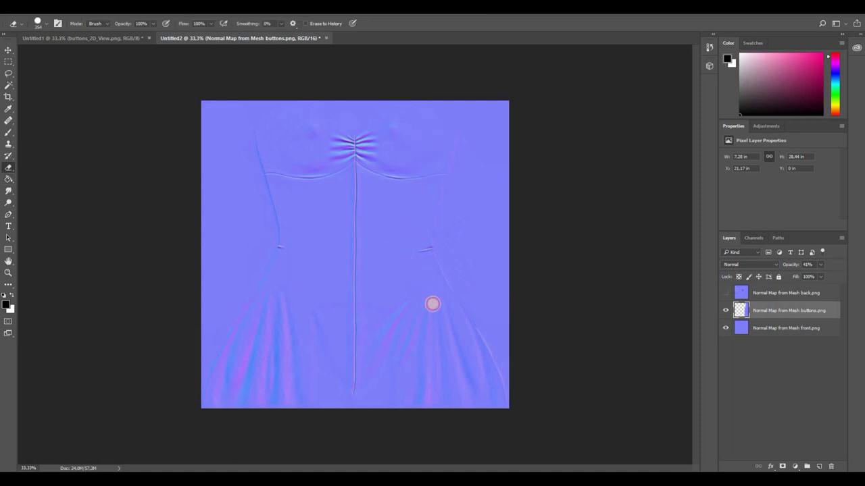
click(723, 328)
click(723, 328)
click(822, 264)
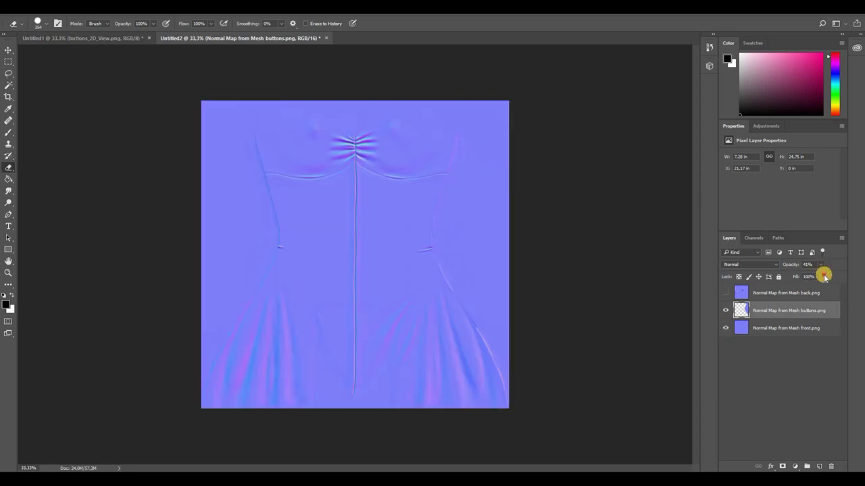
click(824, 276)
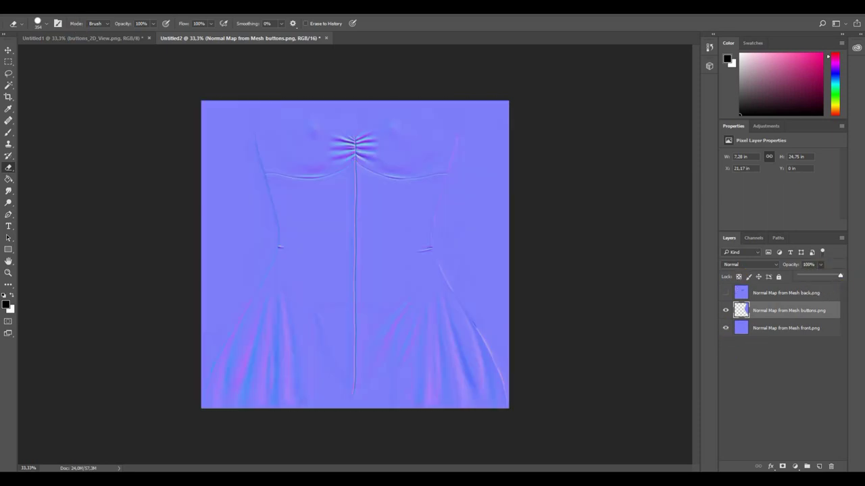
Step: Save the layered document as the Photoshop file "audrey normal" in the front folder
key(alt+f)
click(29, 106)
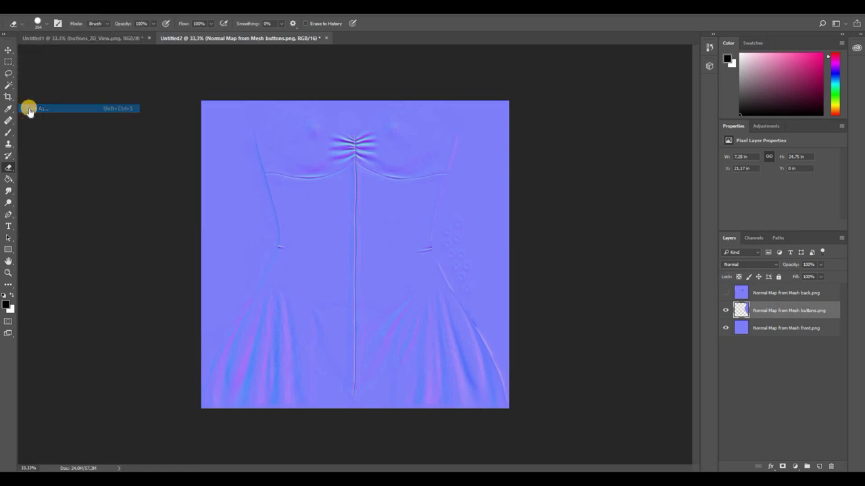
text(audrey normal)
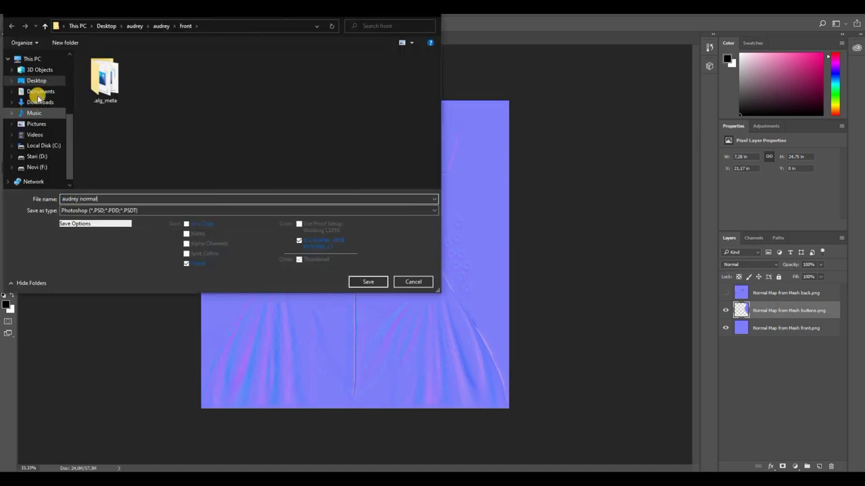
key(Return)
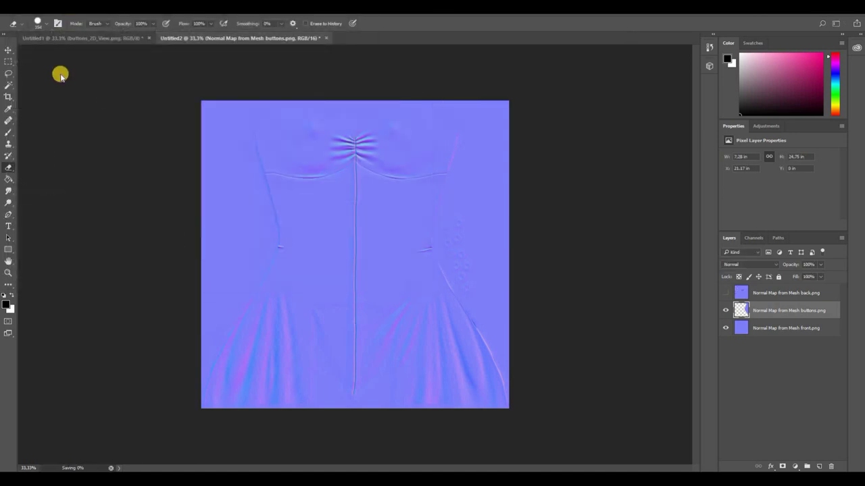
Step: Resize the image to 1024 pixels wide
key(alt+i)
click(60, 73)
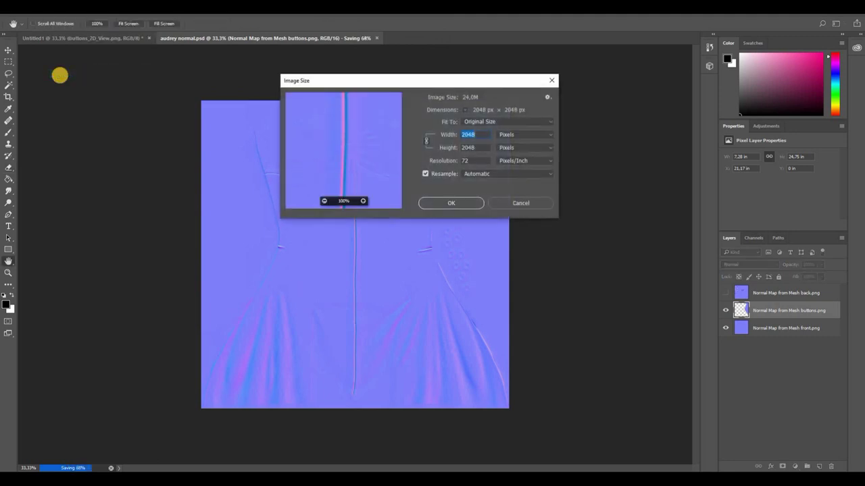
text(1024)
key(Return)
key(e)
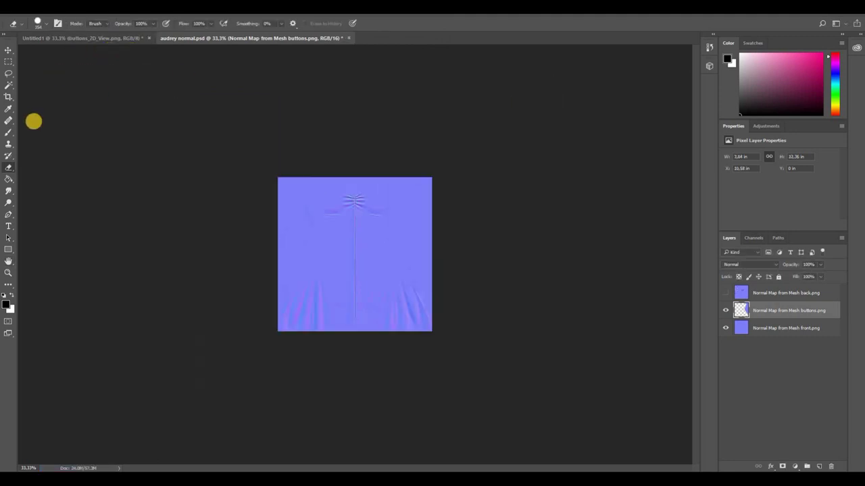
Step: Save the combined front and buttons normal map as the PNG "audrey normal 1" in the front folder
key(z)
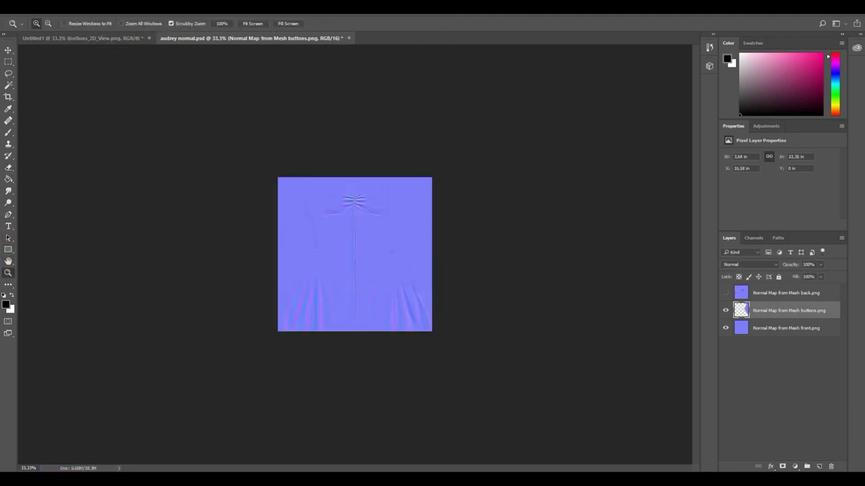
right_click(345, 287)
click(361, 304)
key(alt+f)
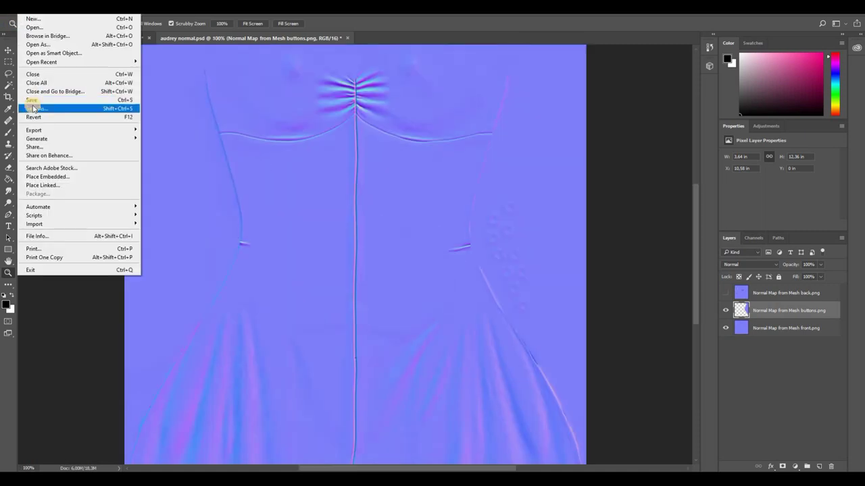
click(32, 107)
click(94, 201)
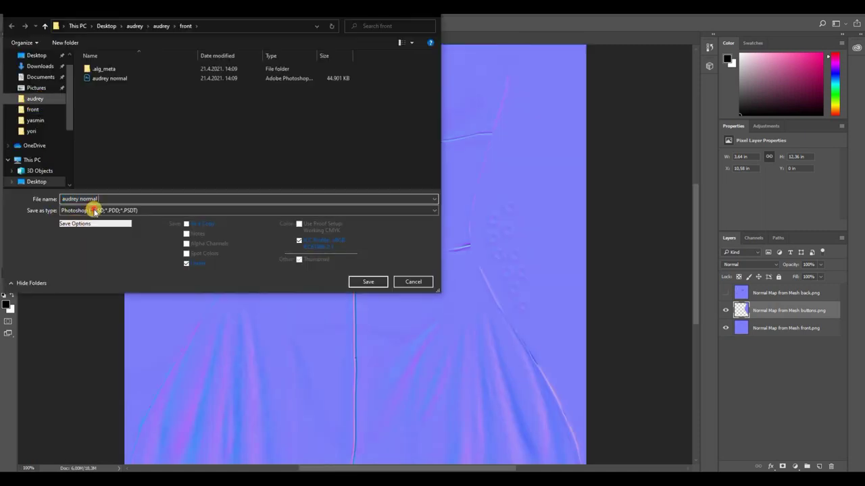
text(1)
click(81, 210)
click(71, 294)
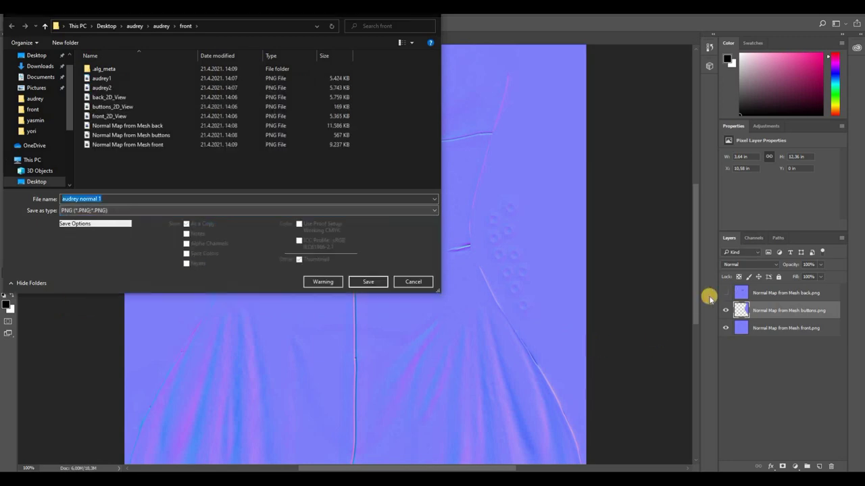
key(Return)
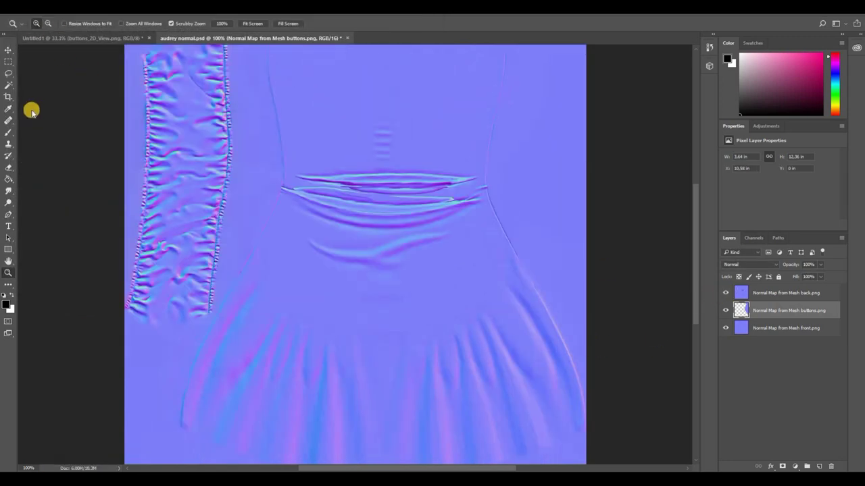
Step: With the back normal layer visible, save the image as the PNG "audrey normal 2" in the front folder
key(alt+f)
click(32, 108)
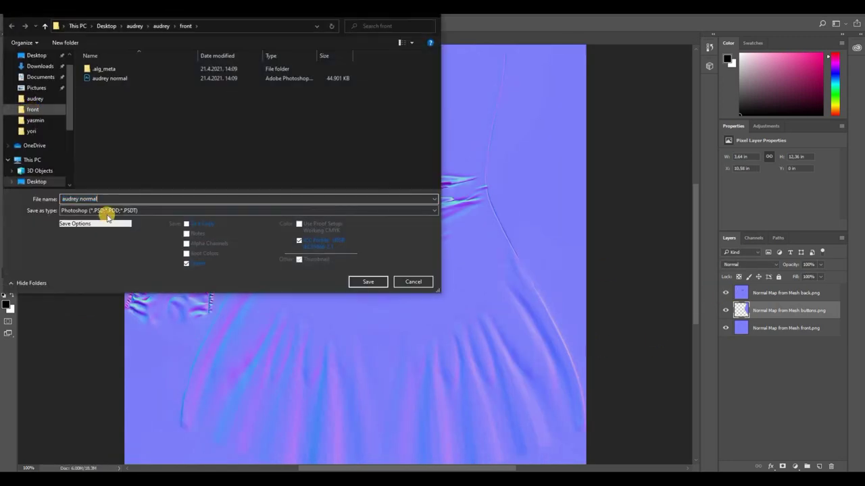
click(106, 200)
text(2)
click(88, 210)
key(Up)
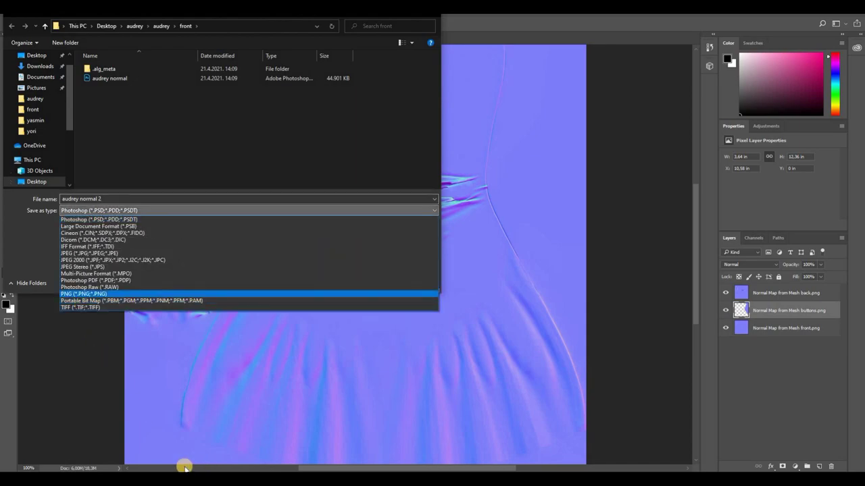
key(Return)
key(Return)
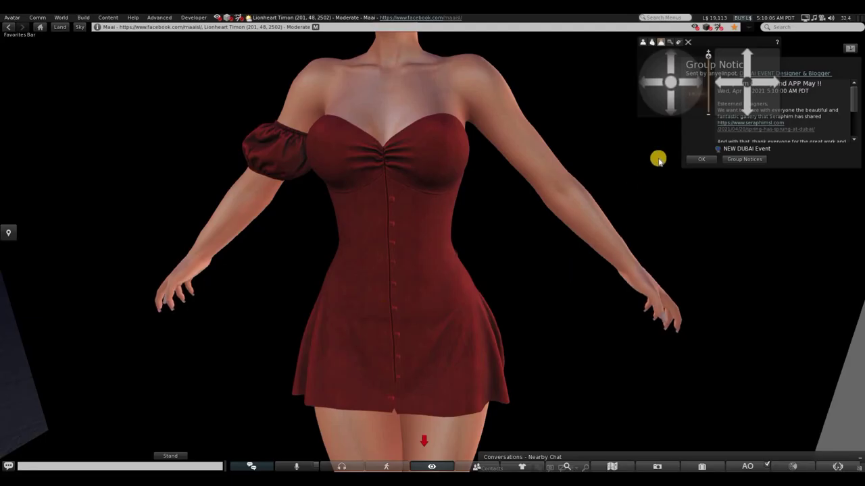
Step: Switch to Second Life, open the dress for editing and bring up the texture picker for its bumpiness (normal) map
right_click(379, 301)
click(290, 289)
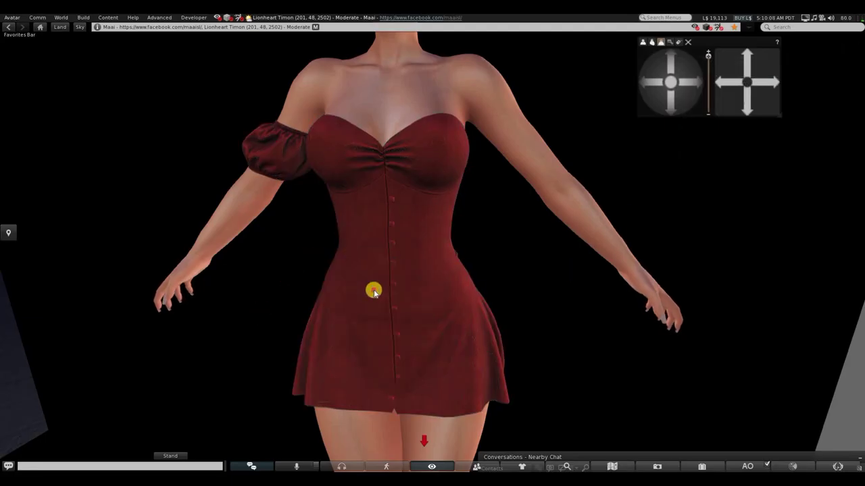
right_click(348, 259)
click(373, 289)
key(Down)
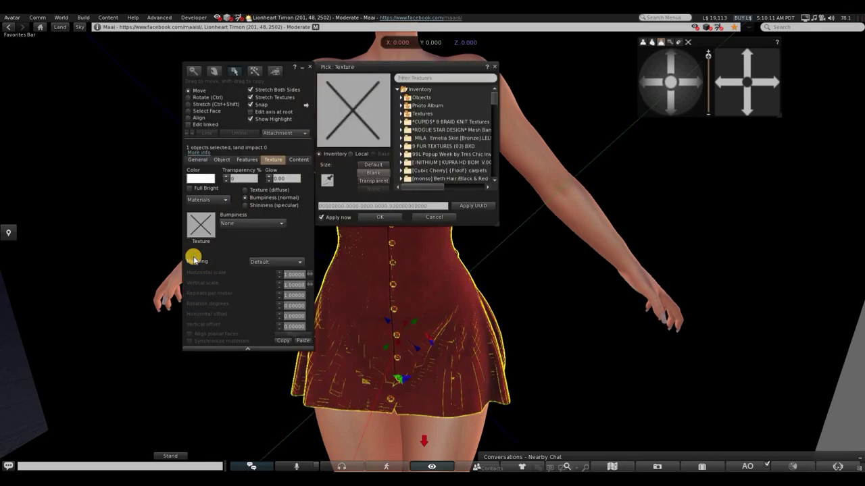
Step: Add audrey normal 1 and audrey normal 2 from the front folder as local textures
click(368, 165)
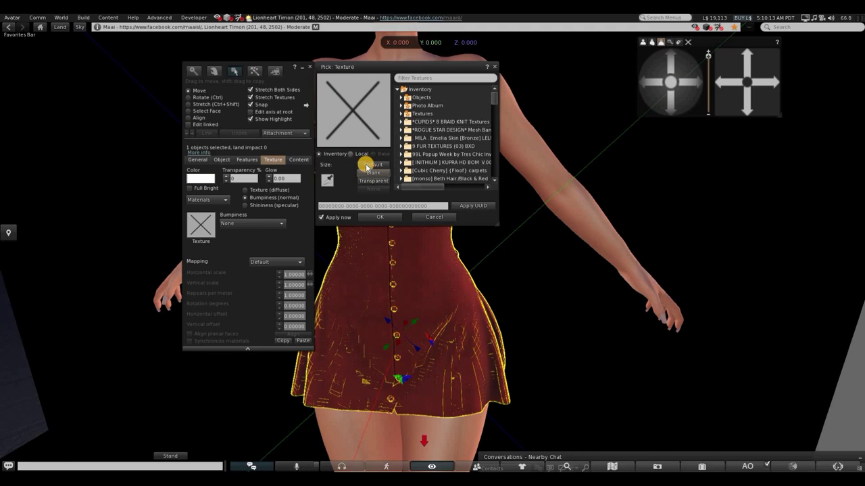
click(350, 154)
click(343, 174)
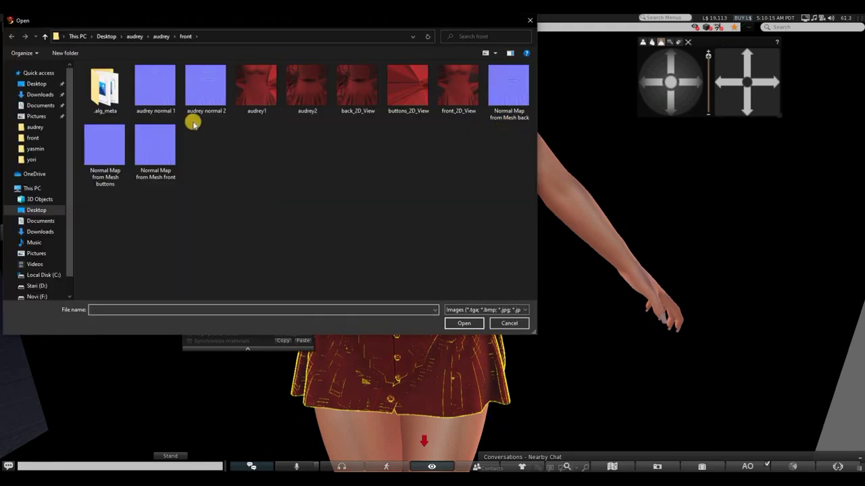
ctrl+click(152, 108)
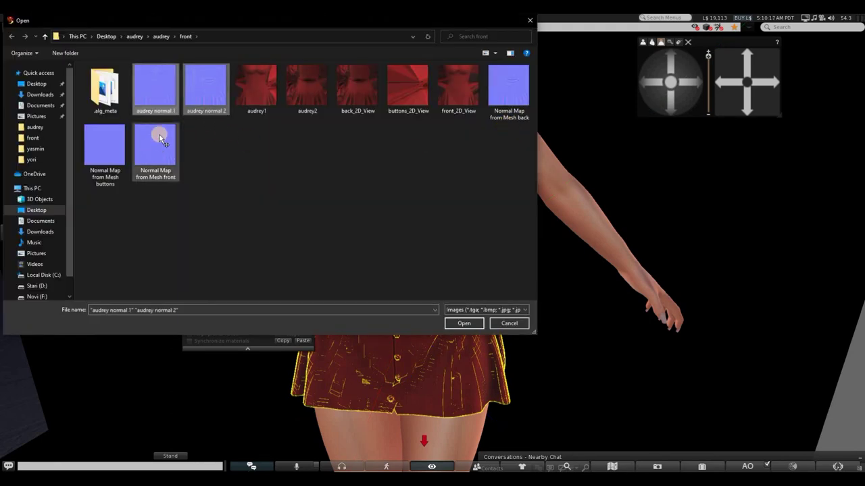
key(Return)
click(201, 111)
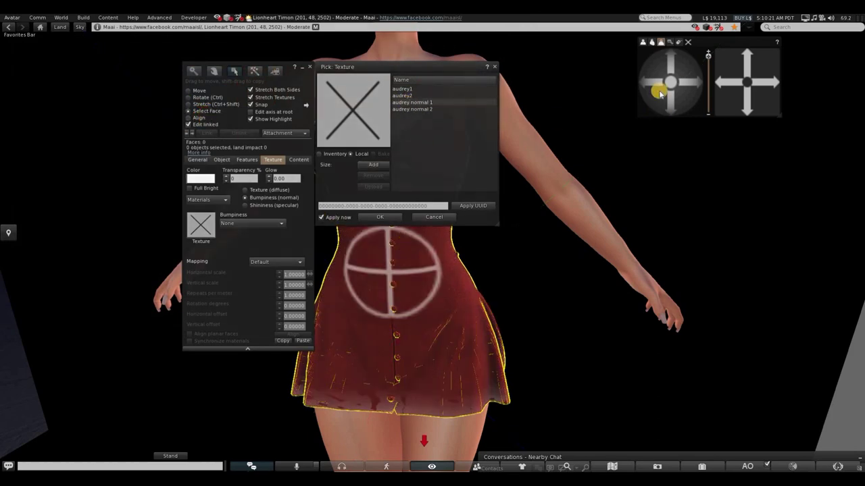
Step: Apply audrey normal 1 to the dress's front face and audrey normal 2 to its back face as bumpiness maps
click(685, 76)
alt+drag(421, 303, 432, 276)
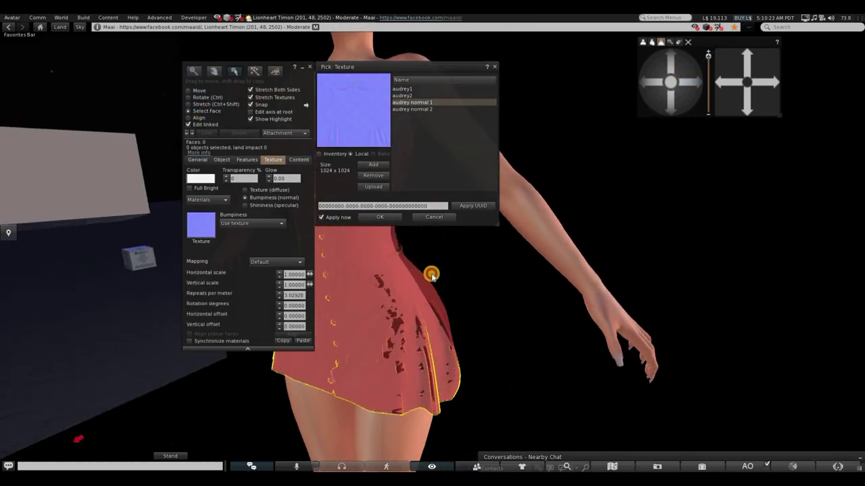
click(408, 110)
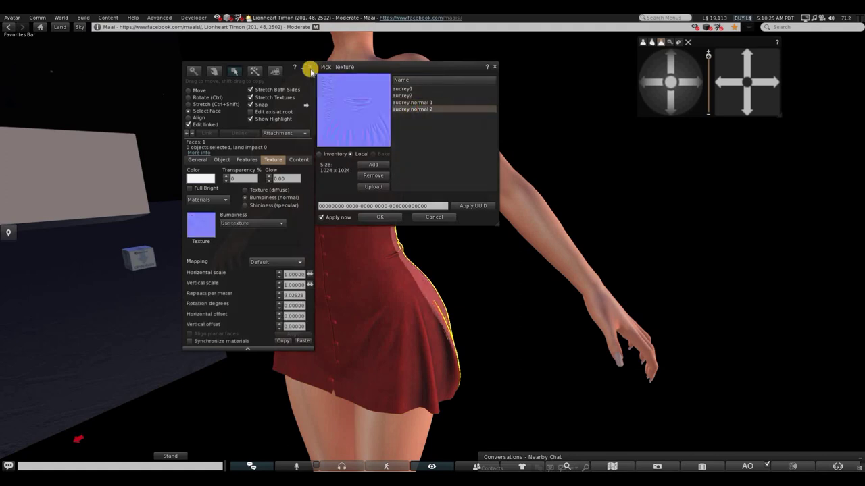
Step: Close the dress editing window and inspect the normal-mapped dress in-world from the front and side
click(310, 69)
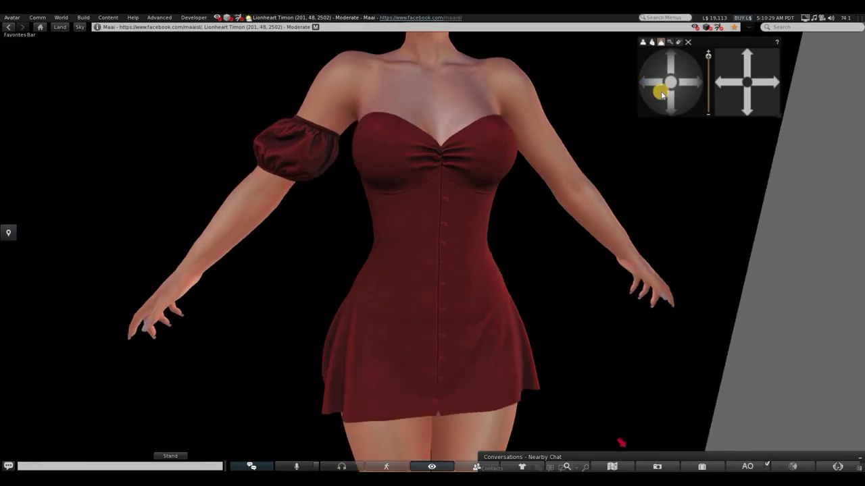
mouse_move(662, 85)
mouse_down()
mouse_move(678, 83)
mouse_move(654, 81)
mouse_up()
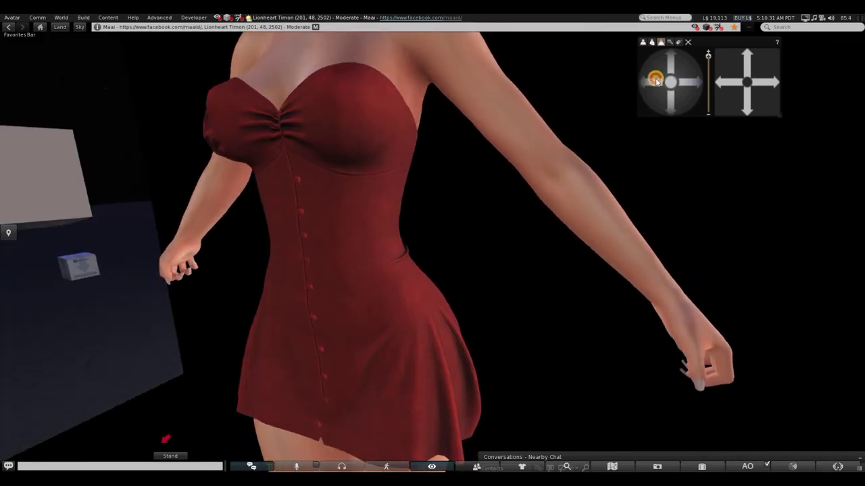
alt+drag(380, 221, 398, 231)
right_click(377, 208)
click(251, 189)
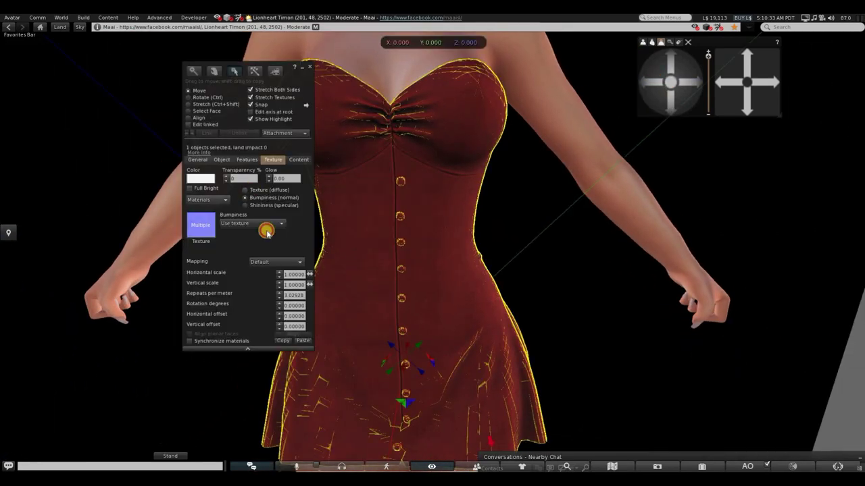
click(203, 112)
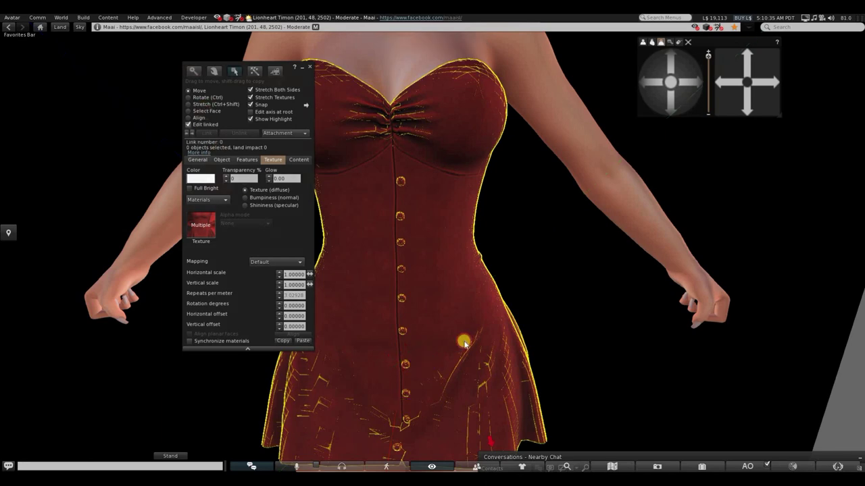
alt+drag(404, 317, 361, 216)
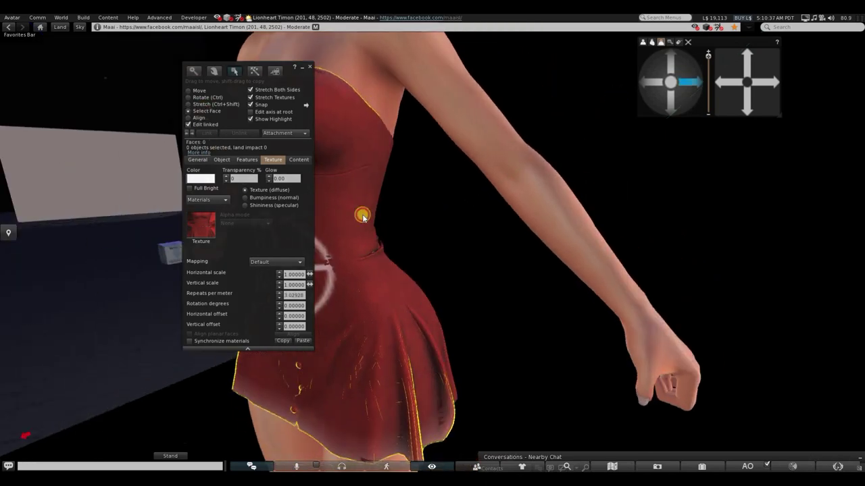
key(ctrl+w)
Step: Examine the dress's bodice gathers, buttons, hem and skirt folds in-world at close and full-body distance
scroll(672, 162, down, 3)
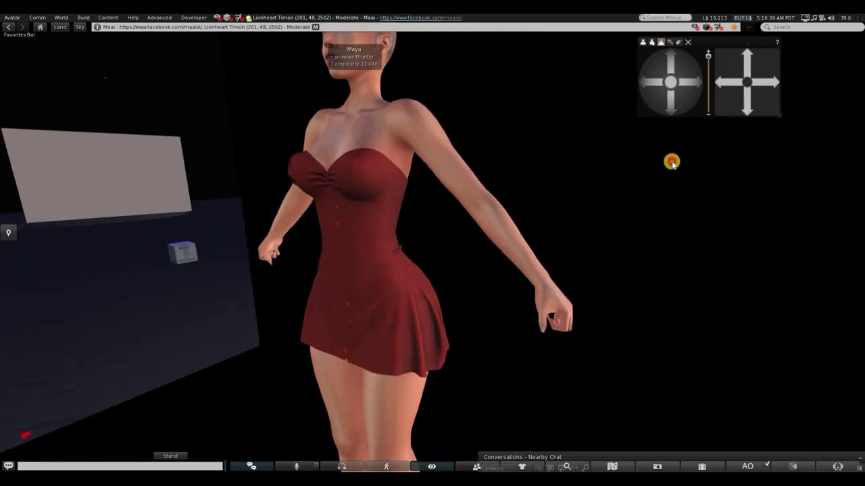
scroll(540, 226, up, 3)
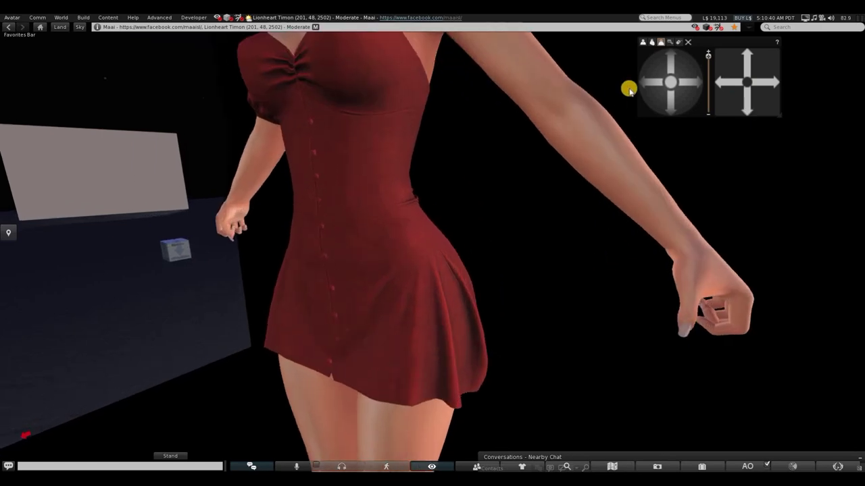
click(646, 84)
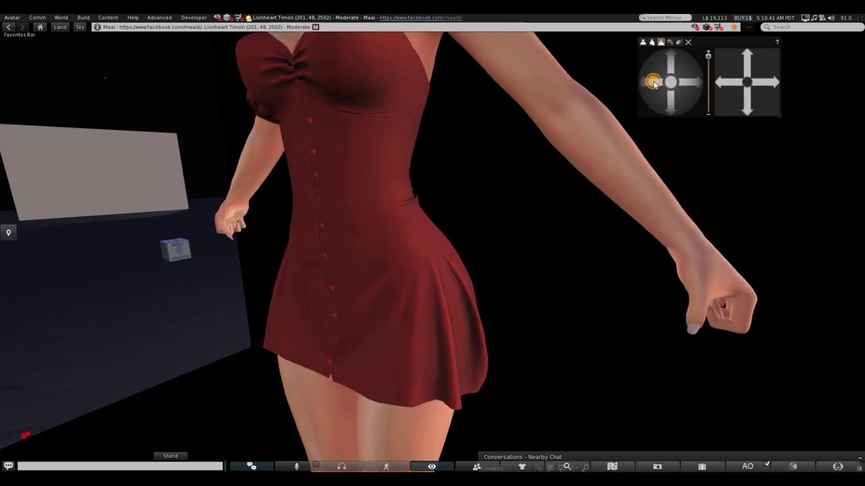
scroll(567, 228, up, 5)
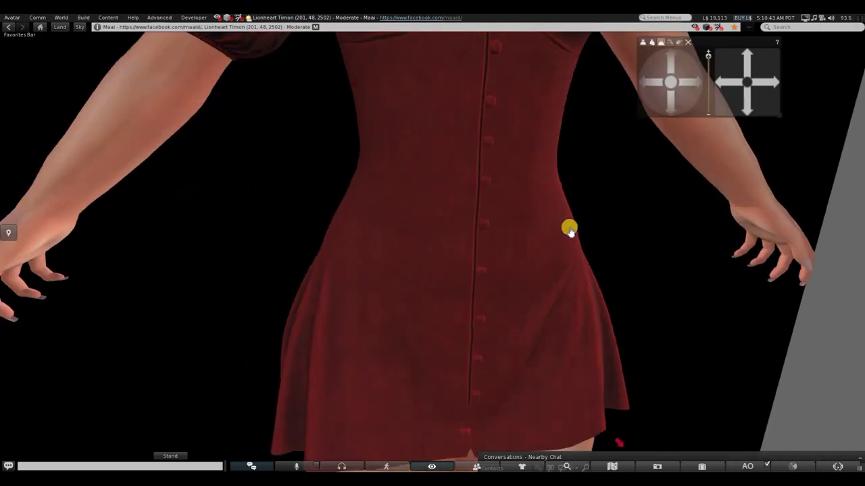
drag(749, 67, 728, 102)
click(690, 93)
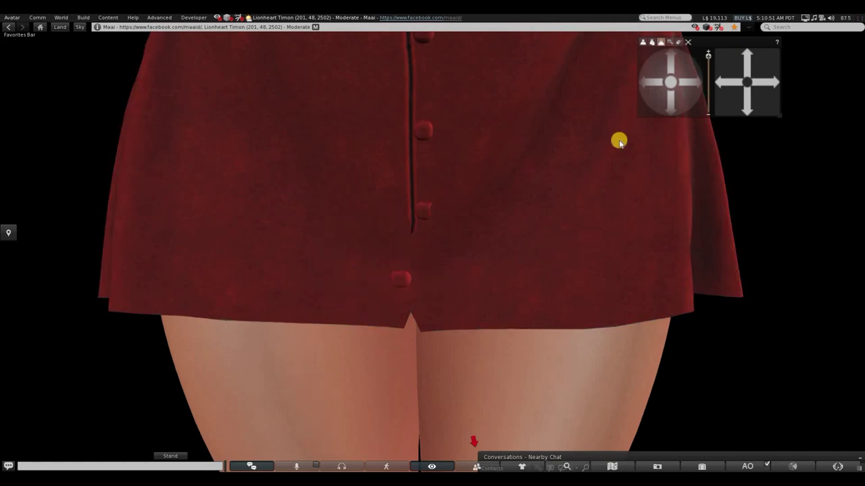
scroll(619, 141, down, 3)
click(749, 64)
click(726, 63)
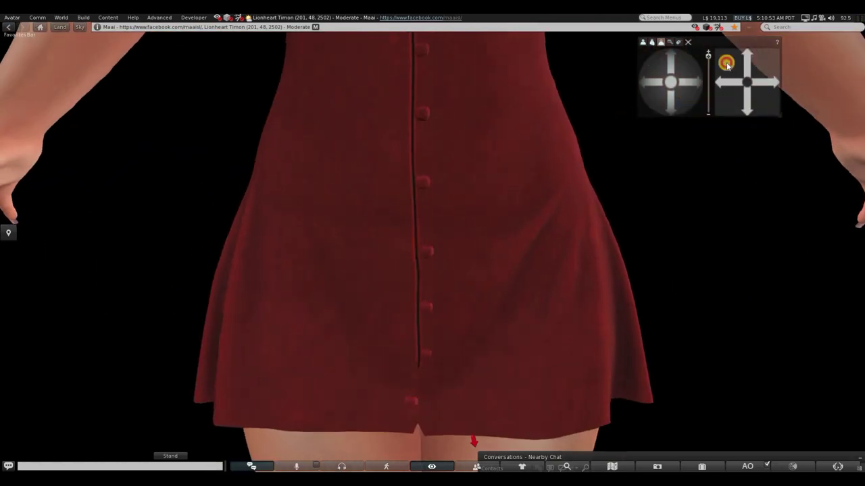
scroll(685, 124, down, 5)
click(680, 93)
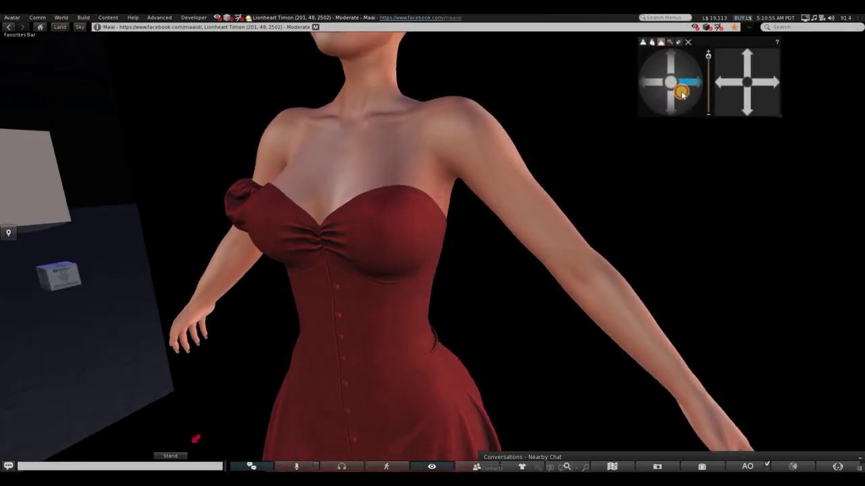
drag(681, 94, 681, 95)
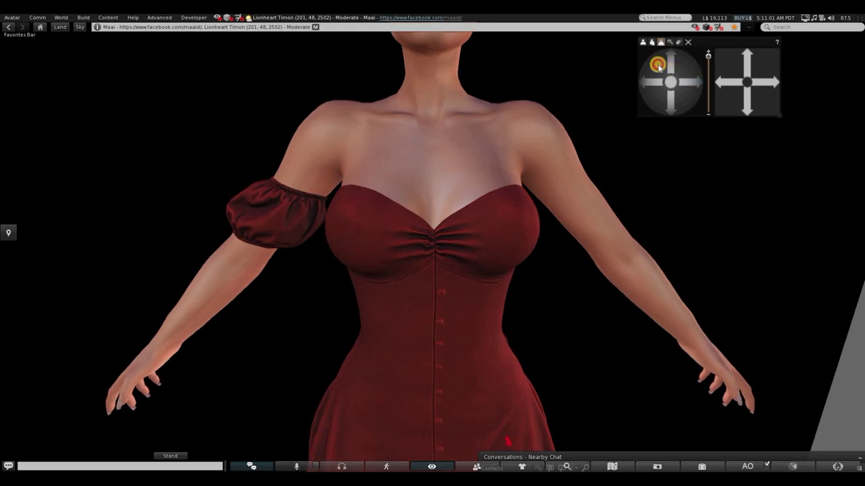
drag(659, 67, 661, 85)
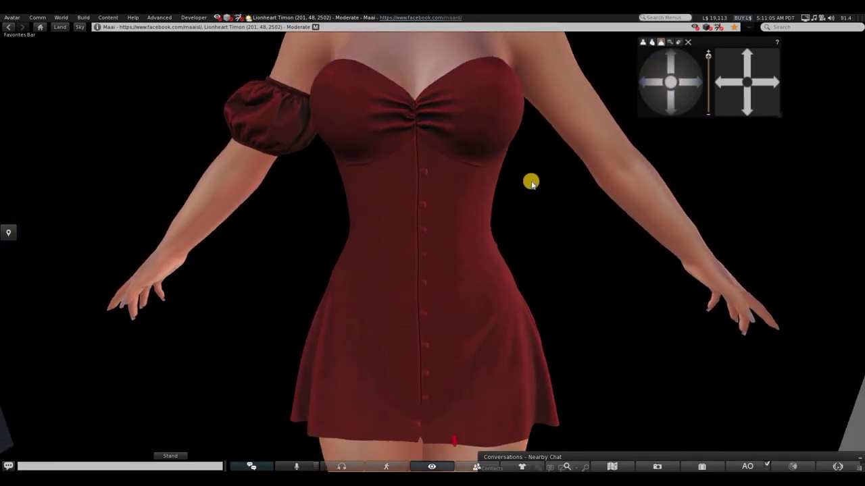
scroll(531, 182, down, 5)
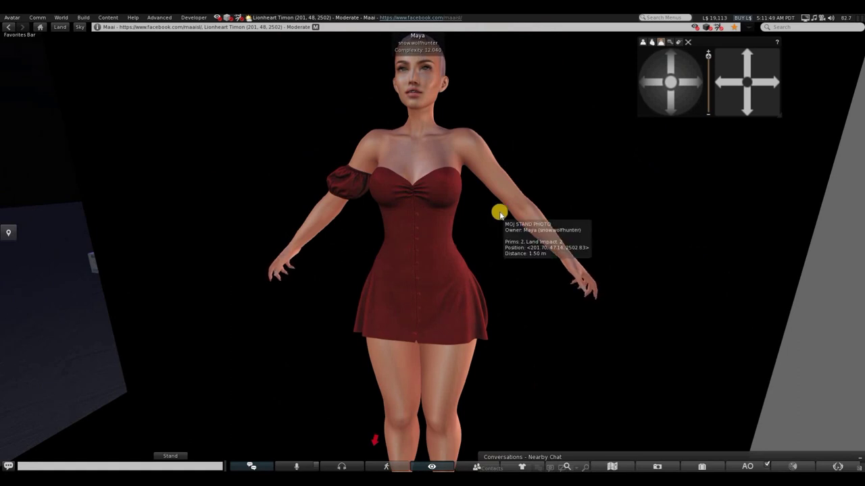
scroll(464, 252, up, 3)
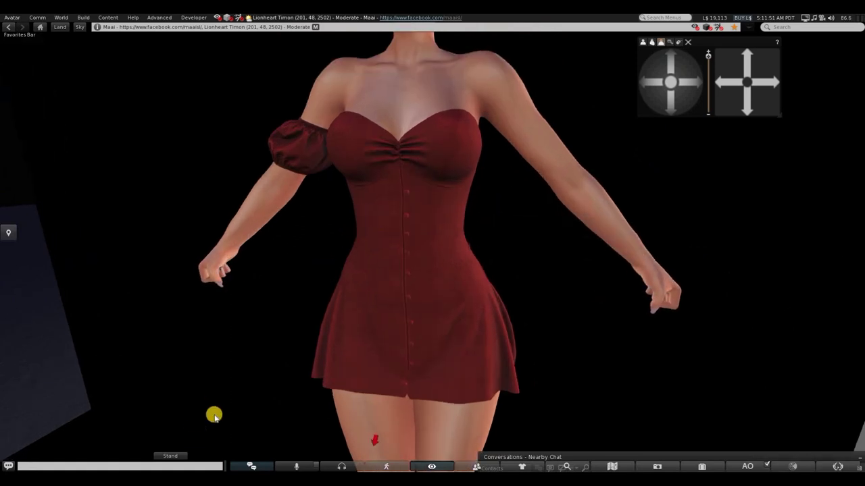
scroll(331, 305, down, 2)
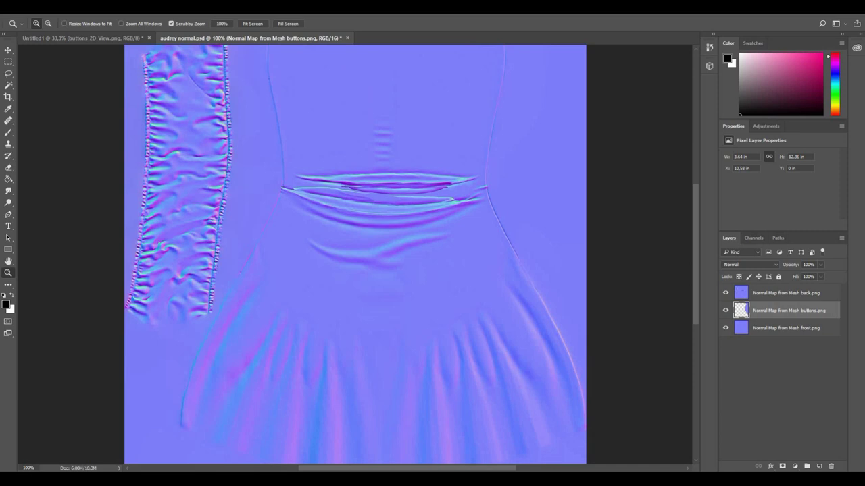
Step: Switch to Photoshop, close the audrey normal document and resize the untitled dress texture image to 1024 × 1024 pixels
click(106, 37)
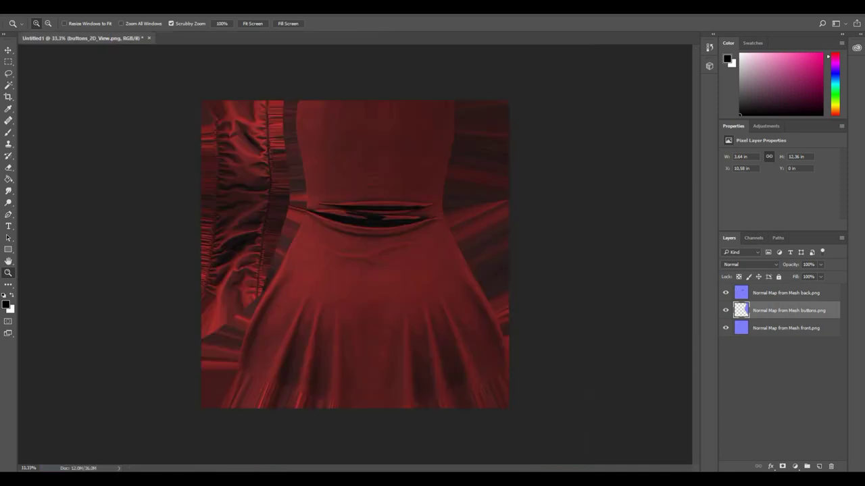
key(alt+i)
click(68, 74)
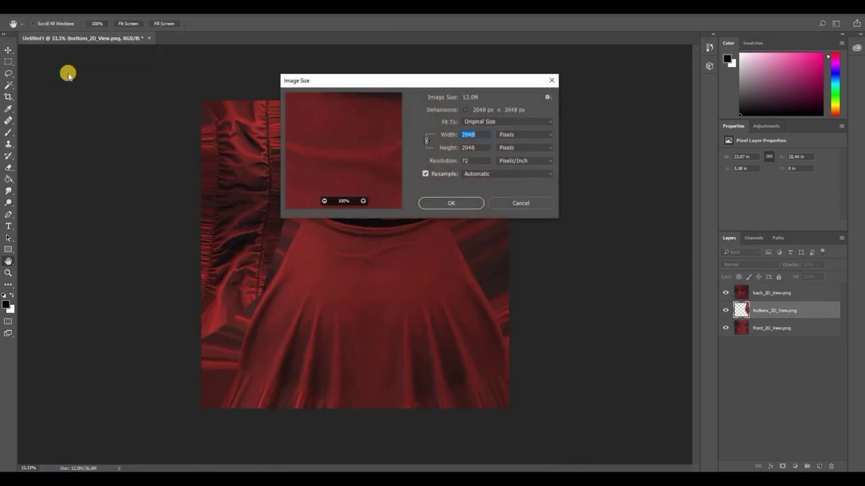
text(1024)
key(Return)
key(z)
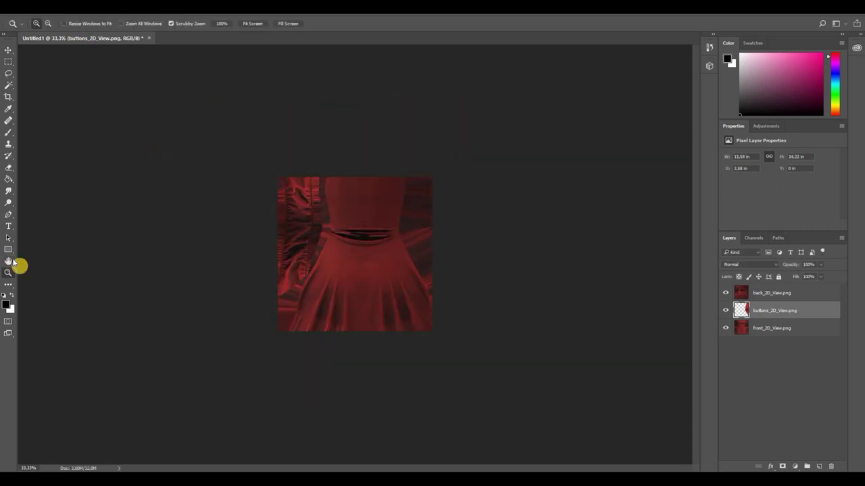
Step: Save the resized texture image as the Photoshop file "audrey" in the front folder and view it at 100%
key(ctrl+shift+s)
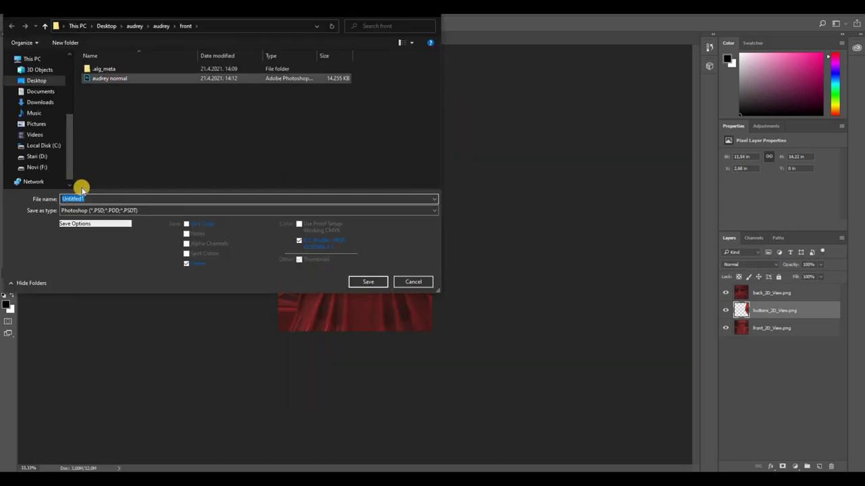
text(audrey)
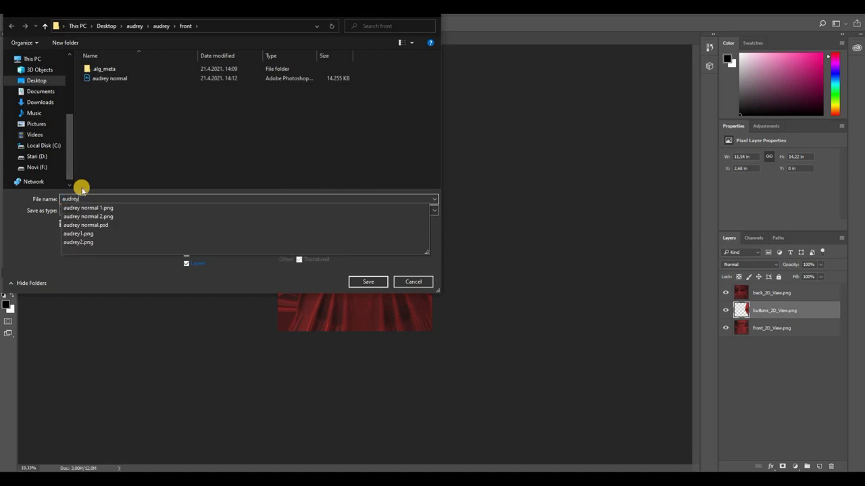
key(Return)
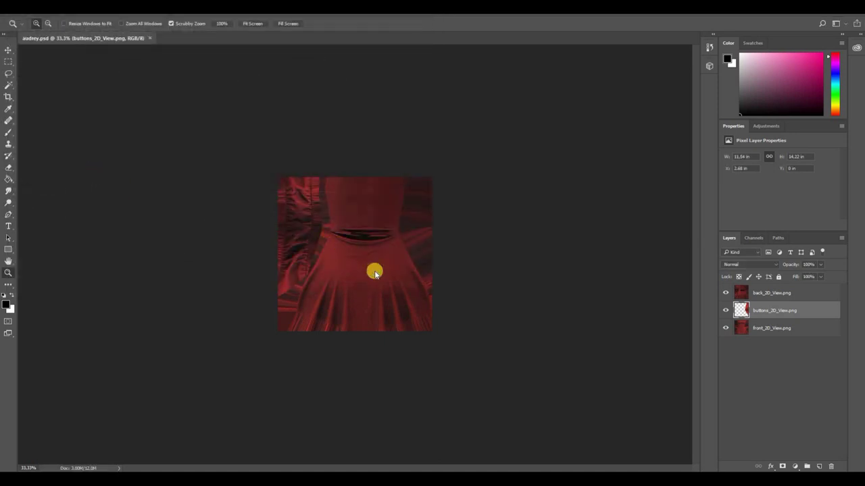
right_click(370, 266)
click(373, 262)
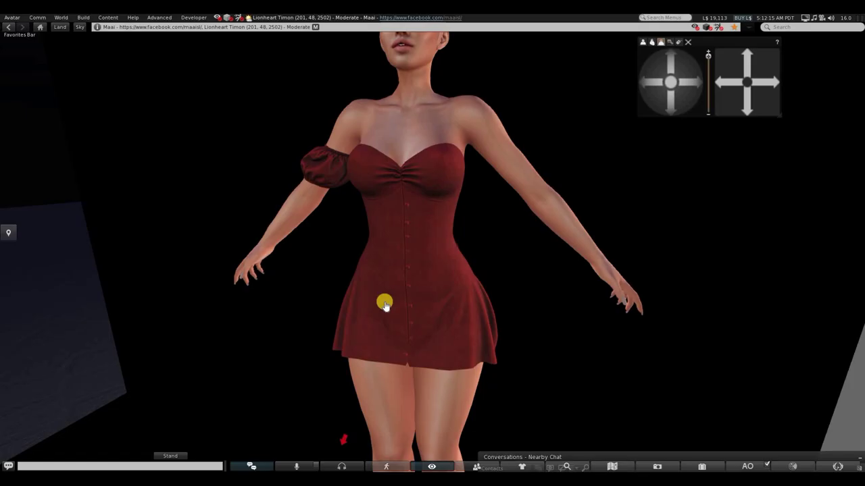
Step: Switch to Second Life and examine the dress's buttons, front seam, bodice gathers and skirt up close
scroll(383, 303, up, 5)
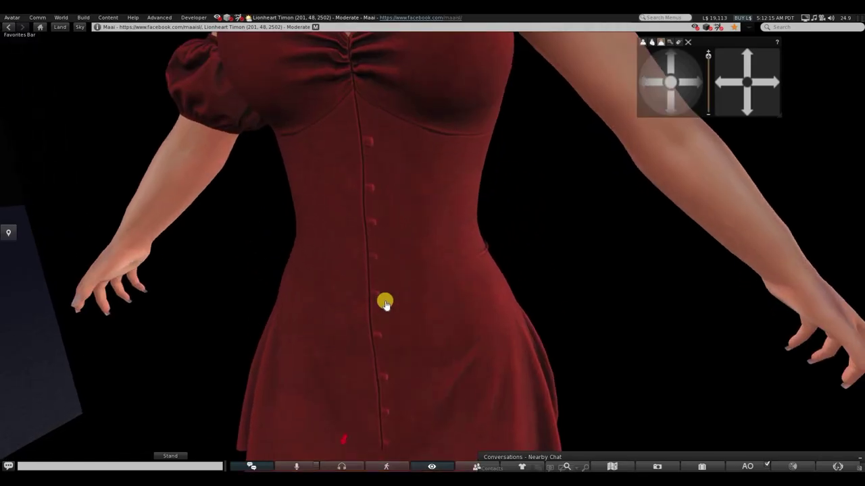
drag(732, 109, 724, 109)
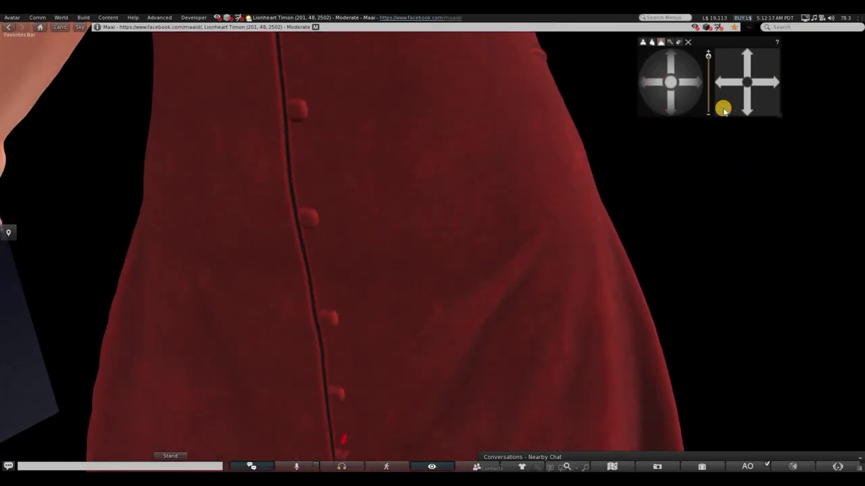
click(665, 91)
click(647, 88)
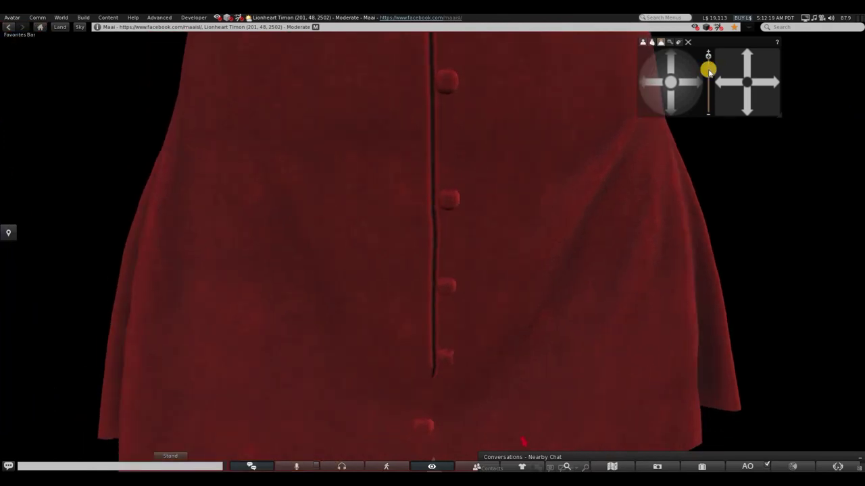
click(734, 64)
click(736, 62)
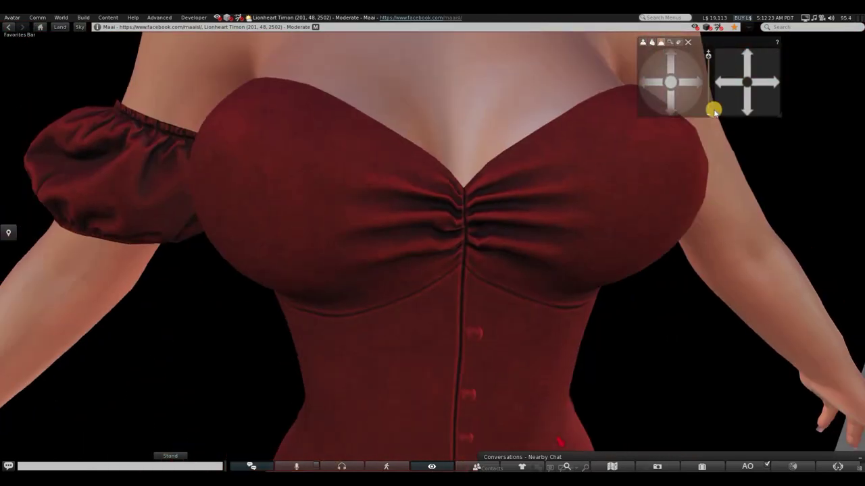
scroll(736, 97, down, 4)
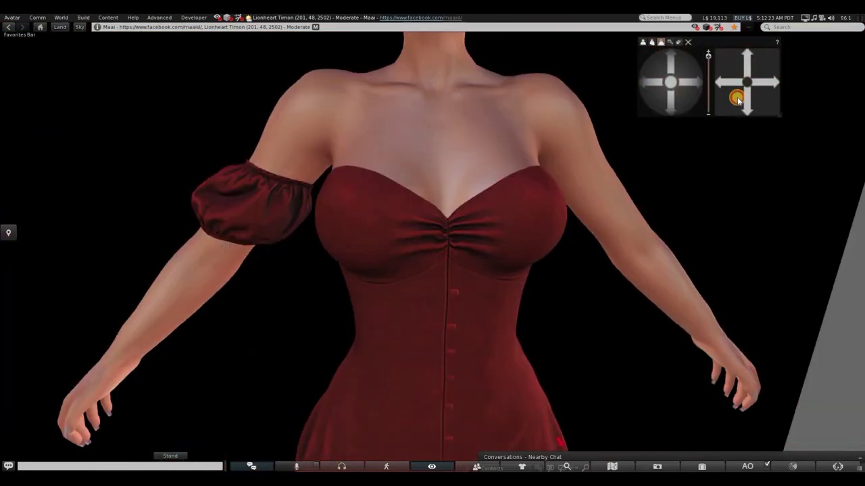
click(739, 98)
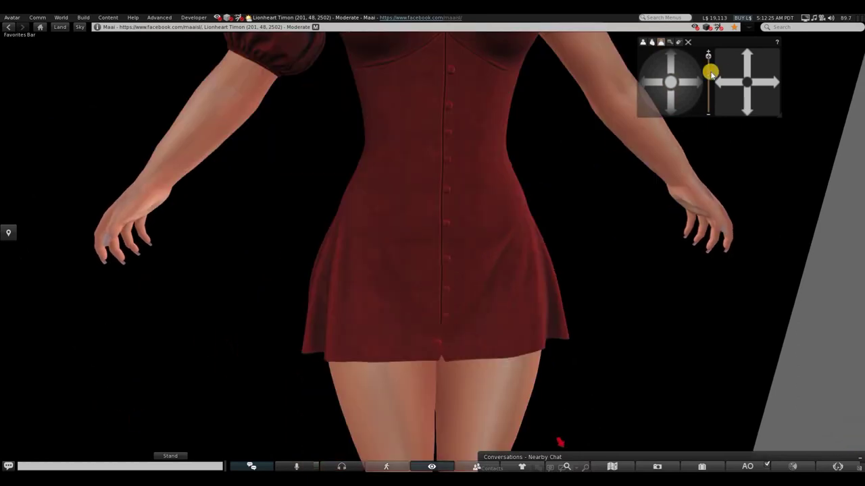
click(747, 62)
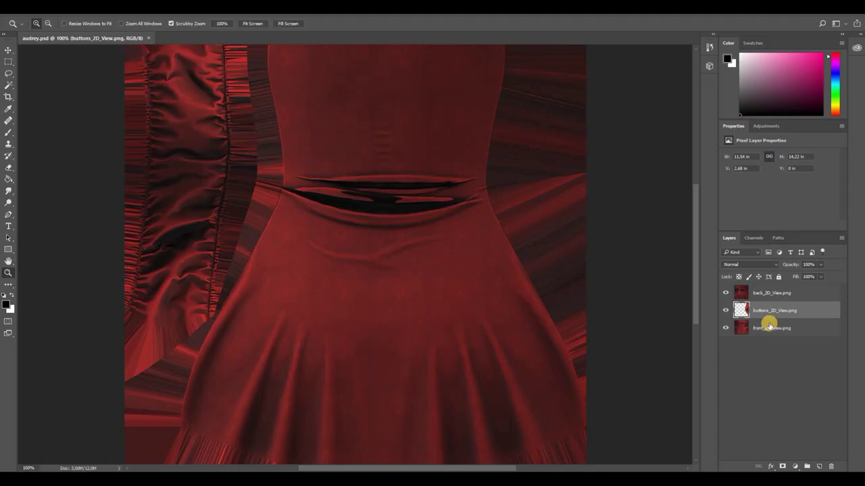
Step: Switch to Photoshop, hide the back_2D_View layer and merge the buttons_2D_View and front_2D_View layers
click(786, 328)
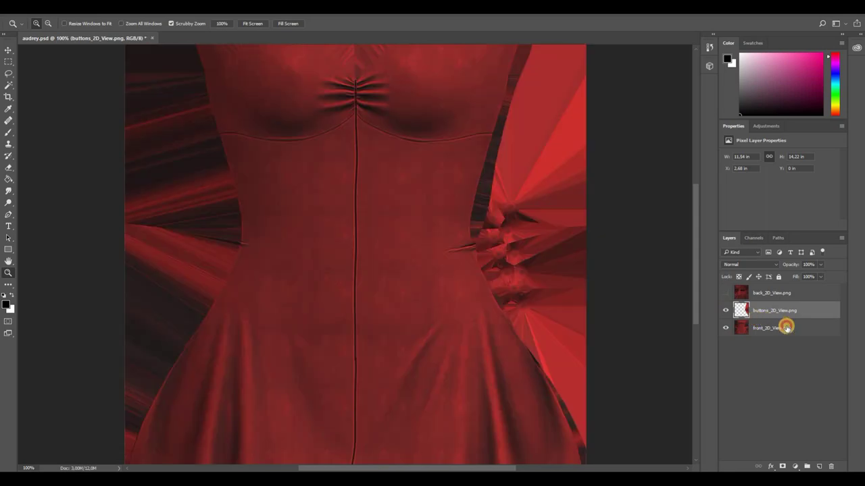
shift+click(770, 328)
right_click(743, 329)
click(716, 331)
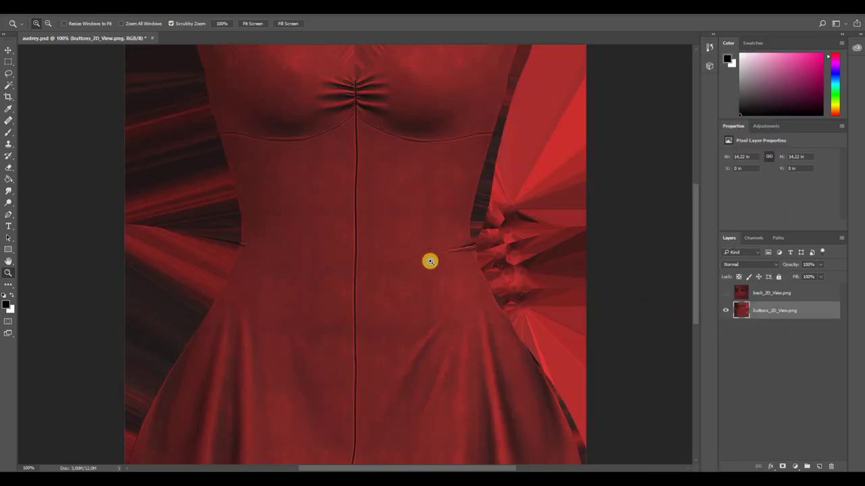
Step: Make the back_2D_View layer visible and move it below the merged buttons_2D_View layer
click(726, 292)
drag(751, 294, 751, 316)
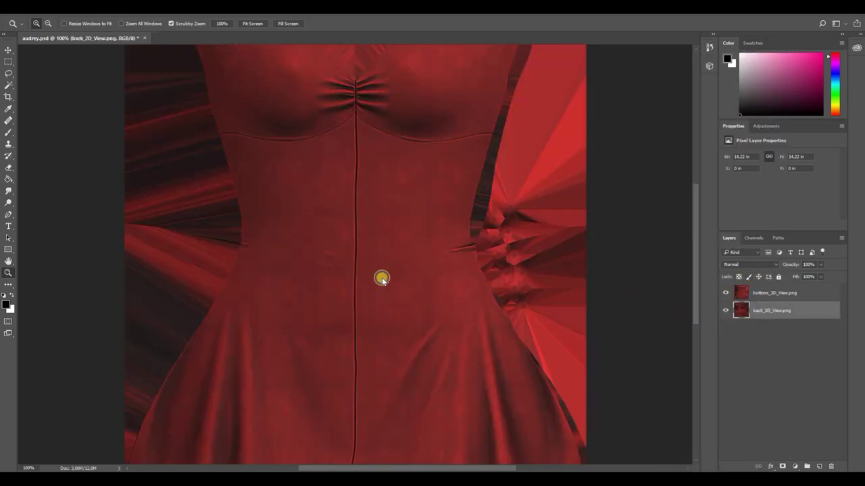
right_click(359, 230)
click(399, 286)
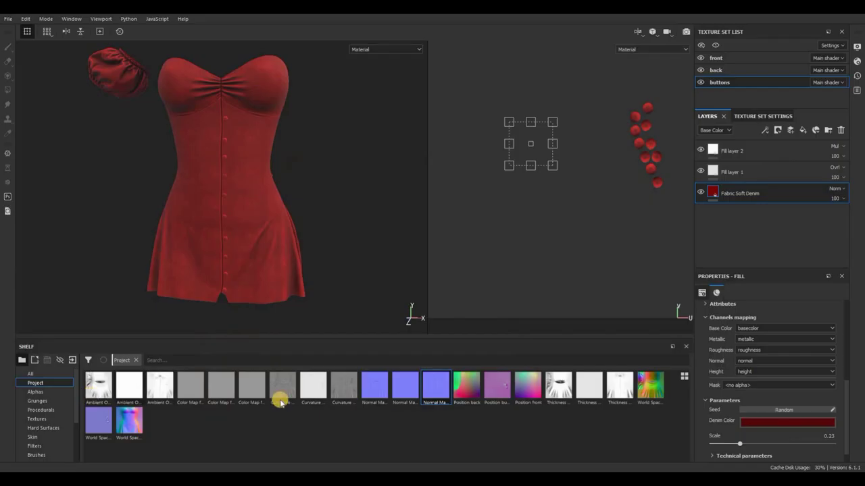
Step: Switch to Substance Painter and select the first color map among the project's baked mesh maps
click(186, 405)
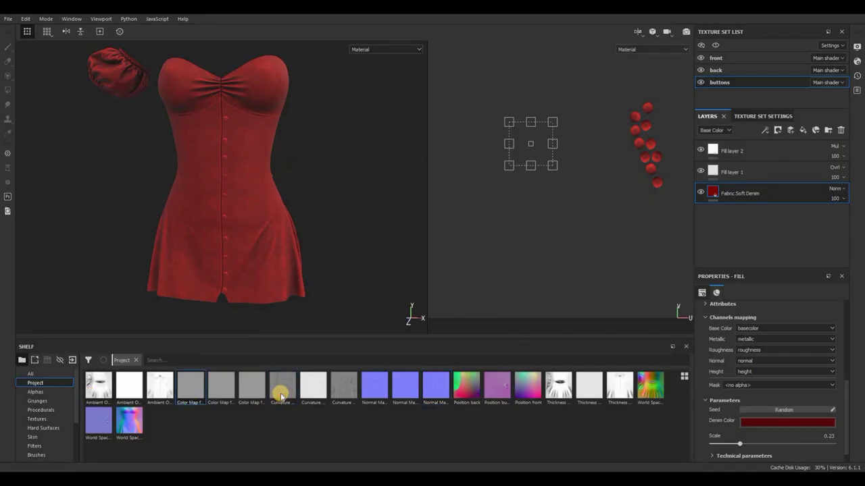
Step: Export the curvature maps of the front and back meshes into the audrey project's front folder
click(281, 395)
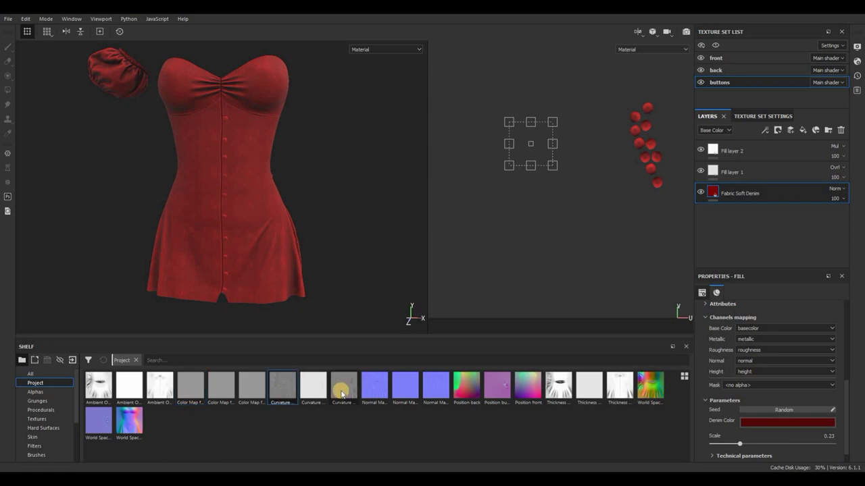
right_click(344, 391)
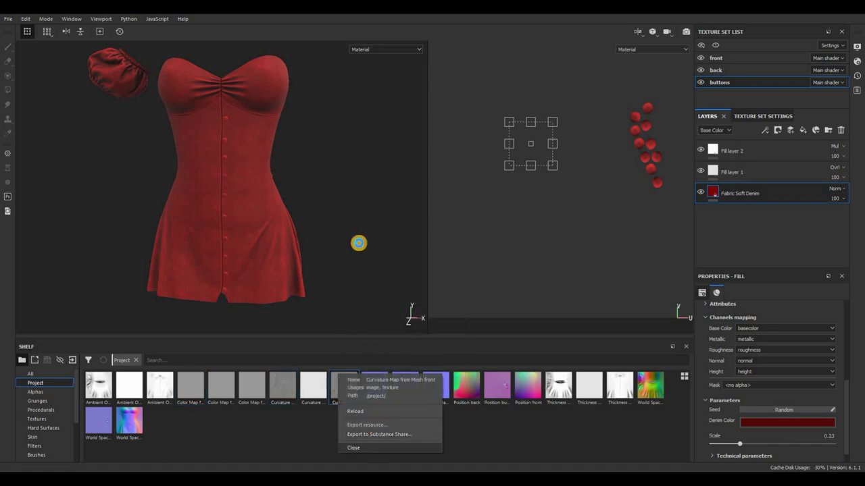
click(446, 352)
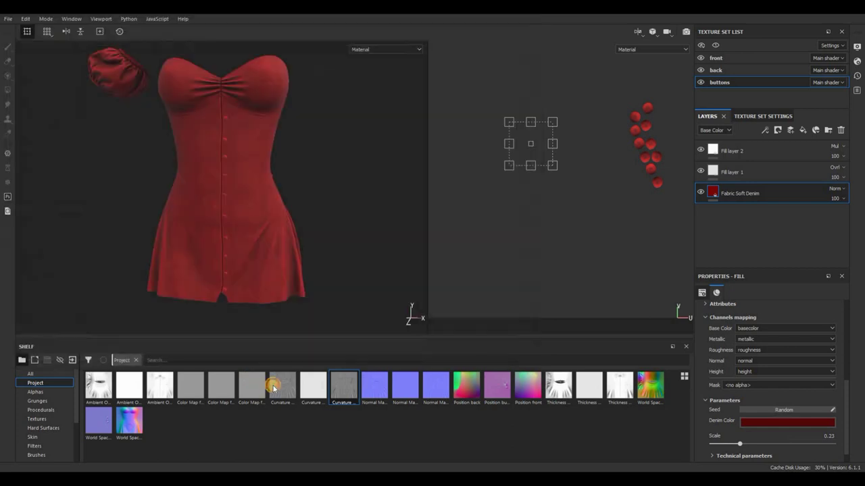
click(285, 398)
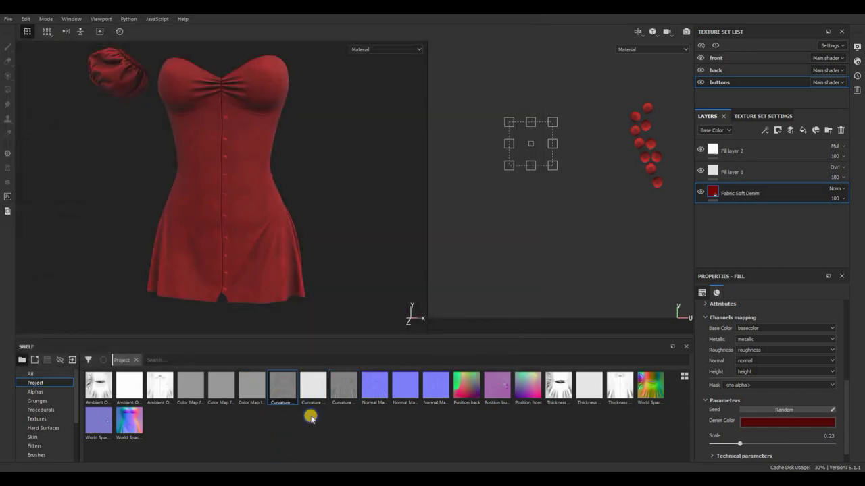
right_click(283, 373)
click(306, 422)
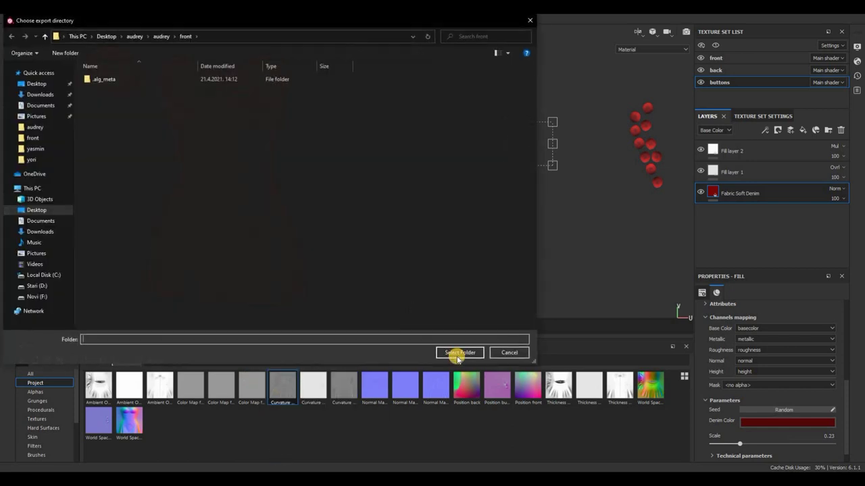
click(458, 353)
key(Return)
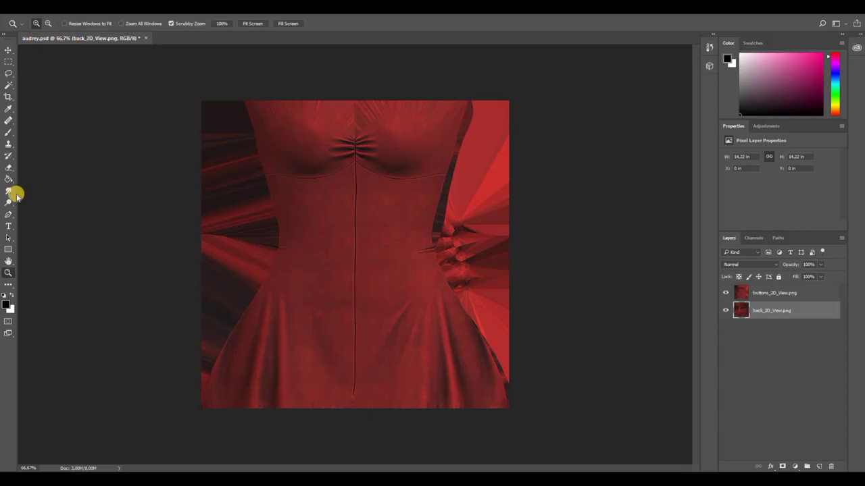
Step: Switch to Photoshop and load the exported back and front curvature maps as layers of one new document
click(25, 9)
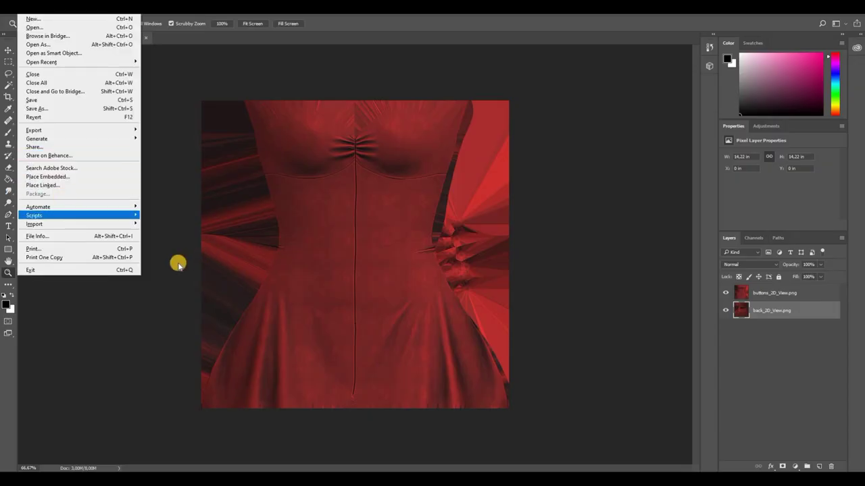
mouse_move(80, 215)
click(175, 274)
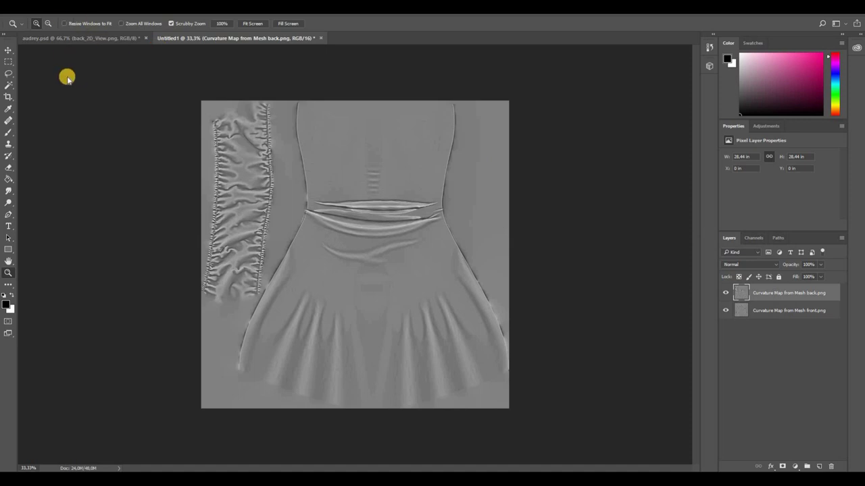
Step: Resize the curvature map document to 1024 pixels wide with proportions kept
click(59, 9)
click(67, 75)
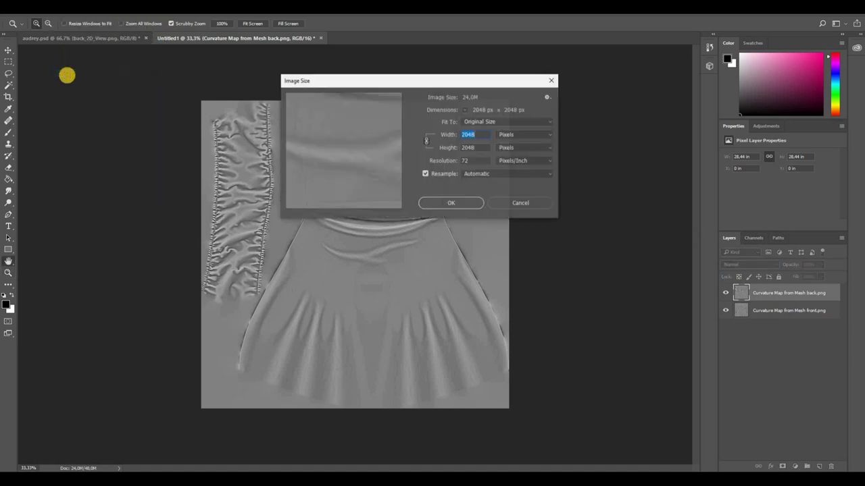
text(1024)
key(Return)
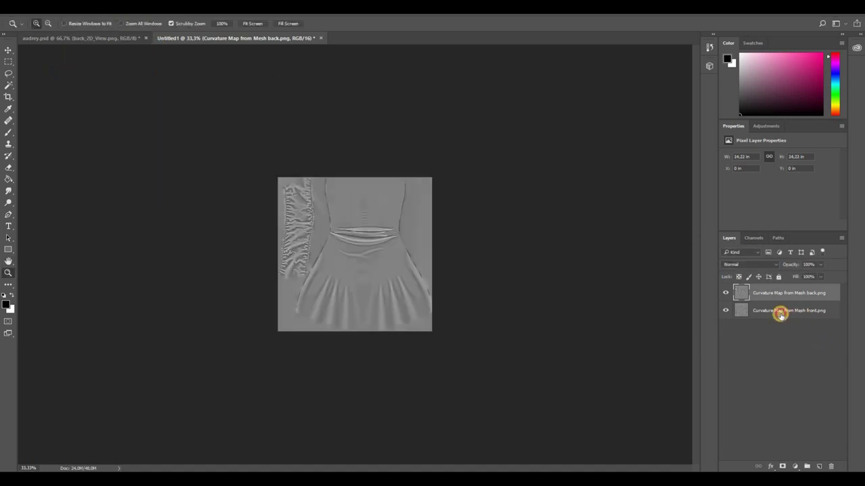
Step: Copy both curvature map layers into audrey.psd and place them above the buttons_2D_View layer
shift+click(781, 310)
drag(781, 310, 336, 252)
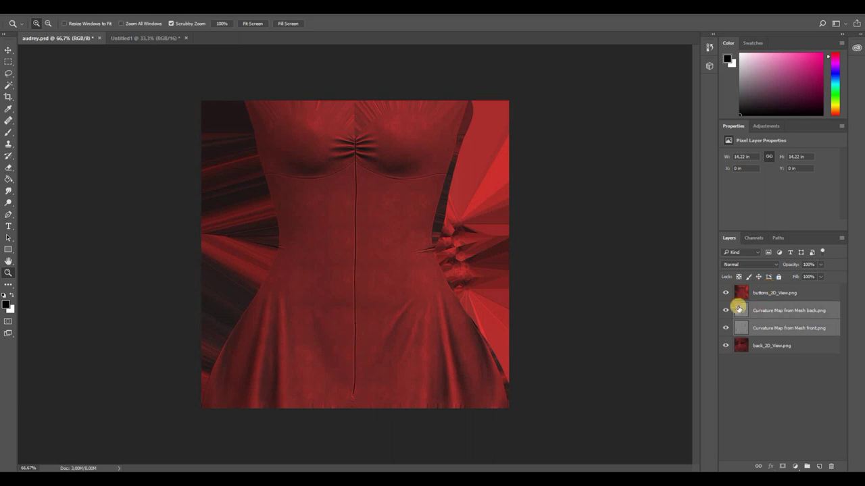
click(736, 310)
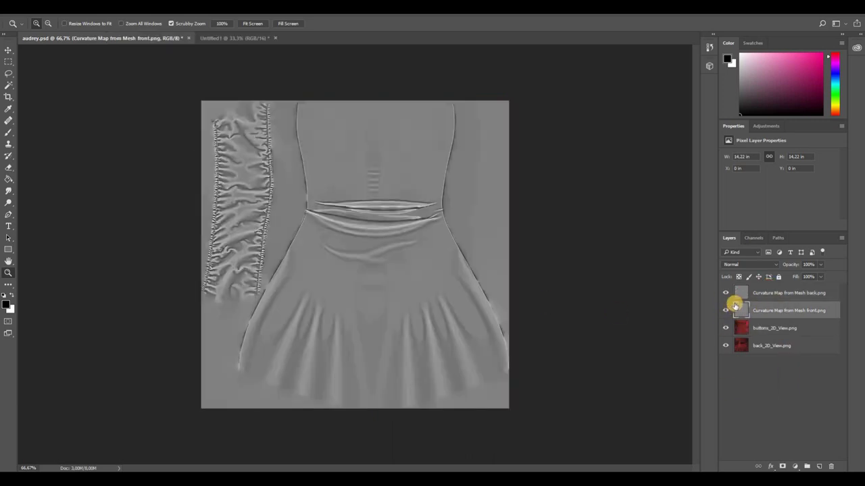
Step: Hide the back curvature layer and set the front curvature layer's blend mode to Soft Light
click(726, 293)
click(737, 265)
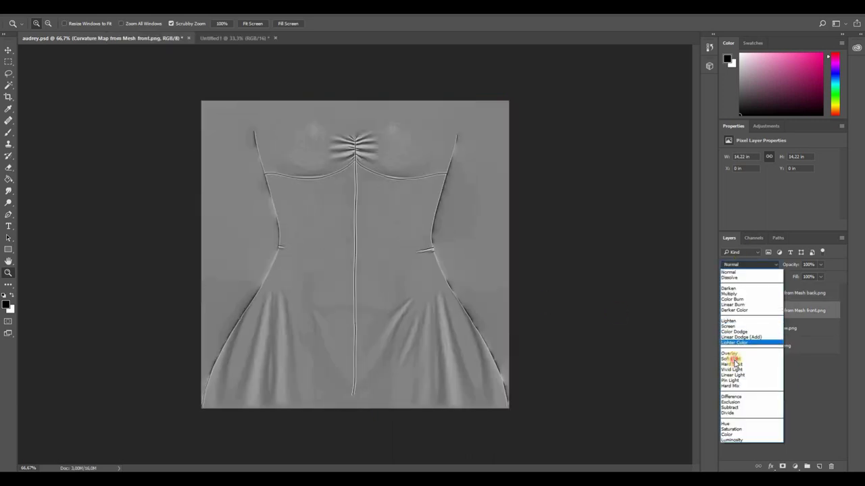
click(731, 352)
Step: Examine the seam highlights on the texture up close, then switch to the Second Life viewer and inspect the dress's button seam on the avatar
click(362, 210)
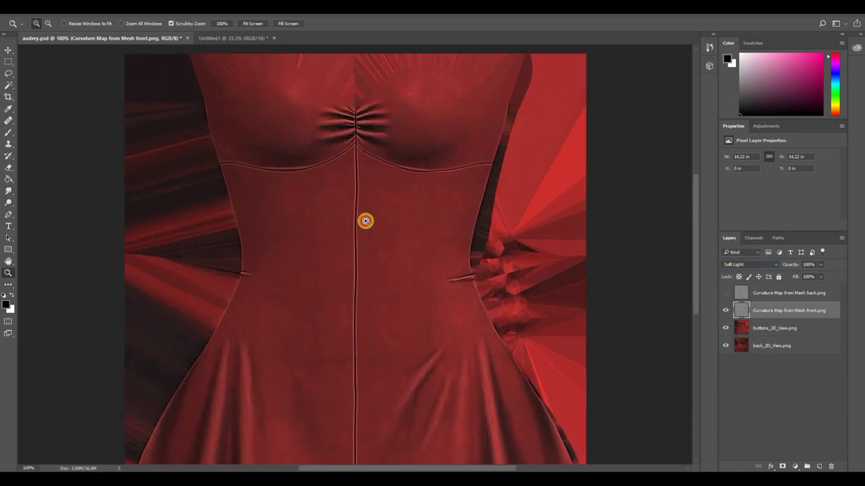
right_click(364, 220)
click(370, 223)
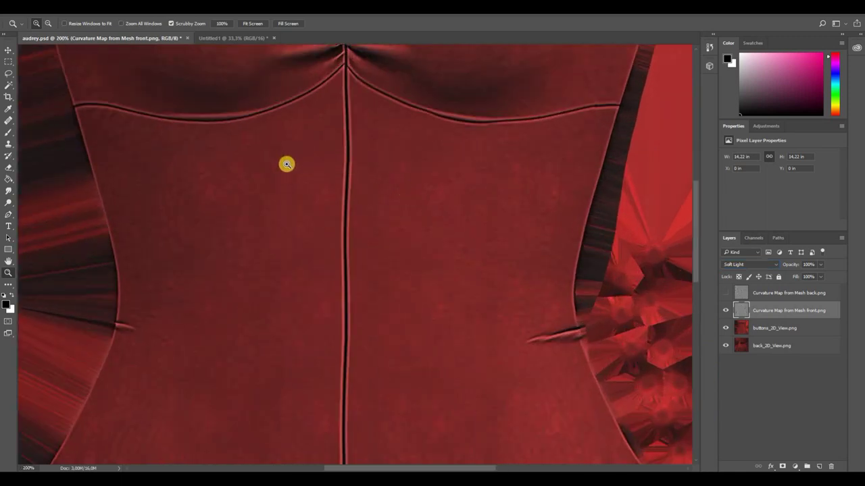
scroll(367, 104, down, 1)
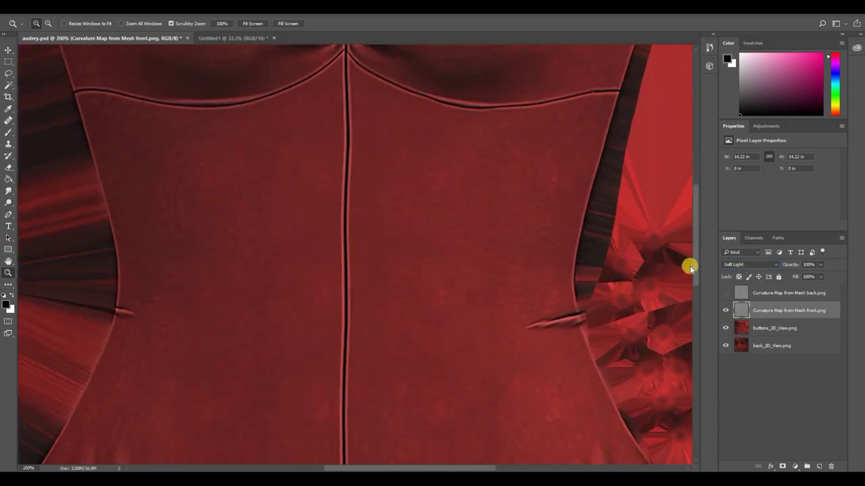
right_click(341, 258)
click(341, 255)
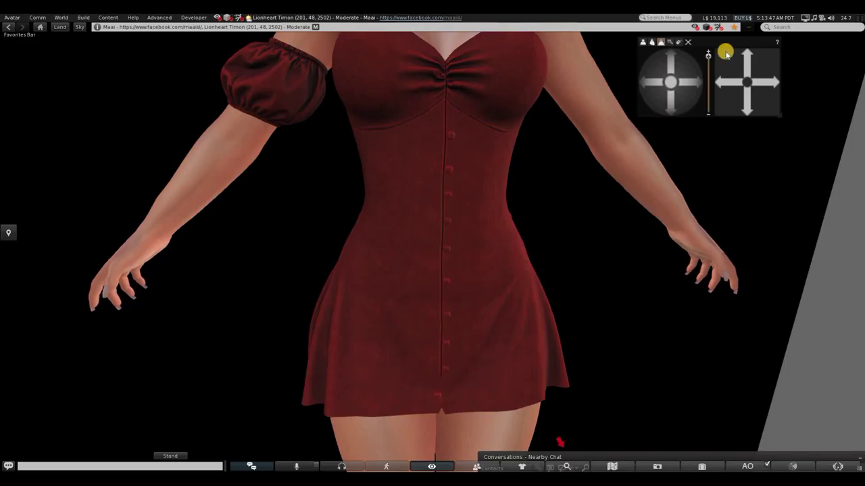
click(708, 54)
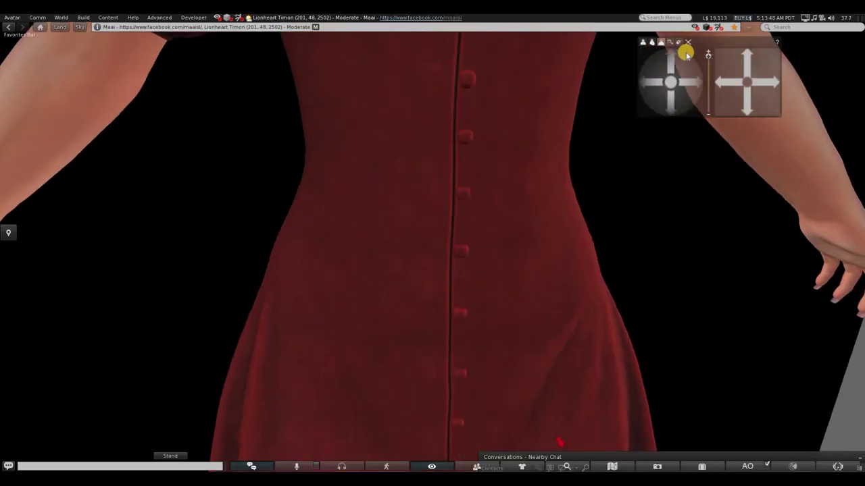
click(682, 85)
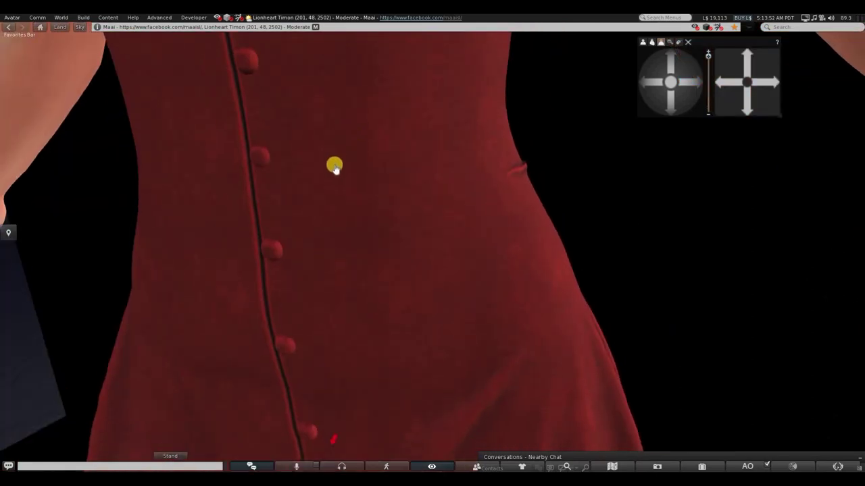
scroll(335, 167, down, 3)
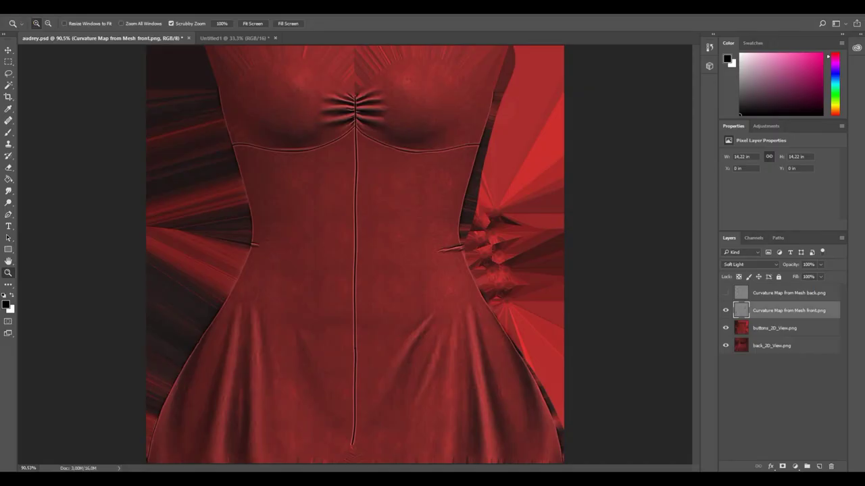
Step: Back in Photoshop, copy the violet, pink, teal, red and black groups from yori_.psd into audrey.psd, above the curvature layers
click(23, 9)
click(73, 29)
key(Escape)
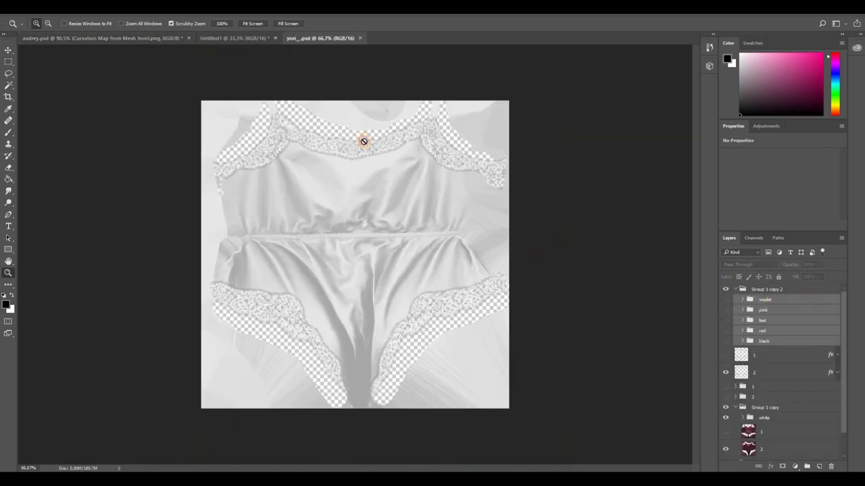
drag(364, 142, 85, 39)
drag(380, 214, 325, 78)
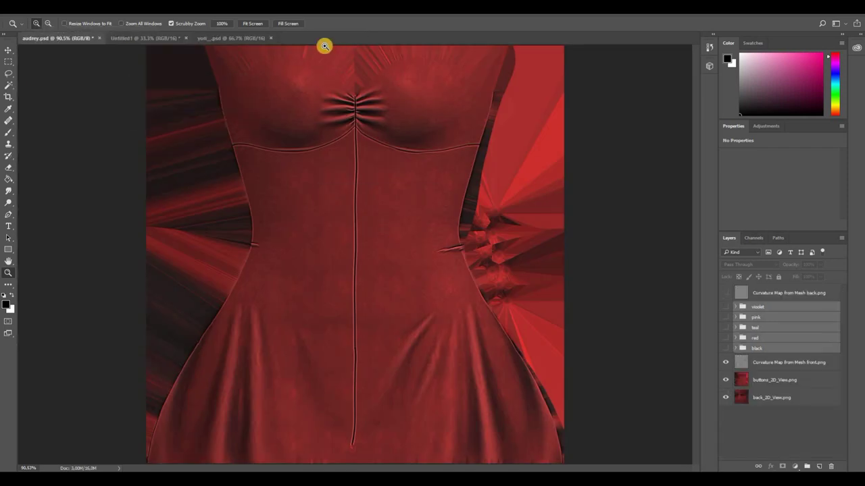
click(781, 299)
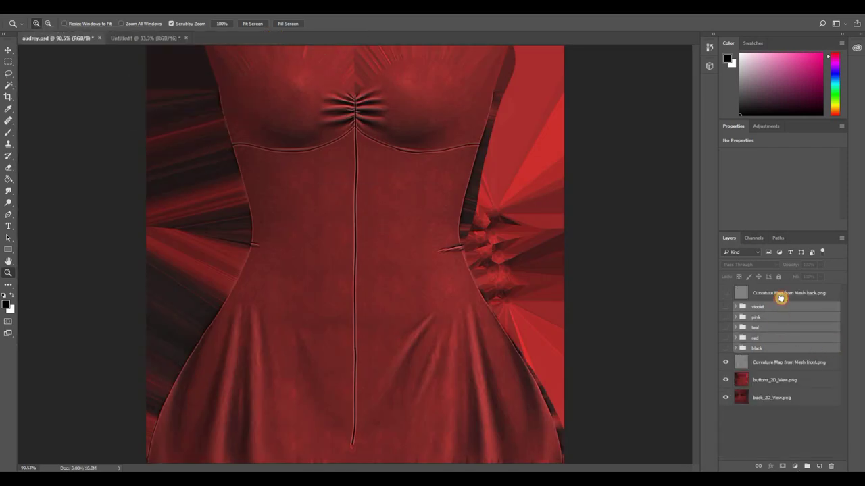
drag(782, 286, 793, 288)
Step: Preview the black color group over the whole dress texture and hide it again
click(722, 330)
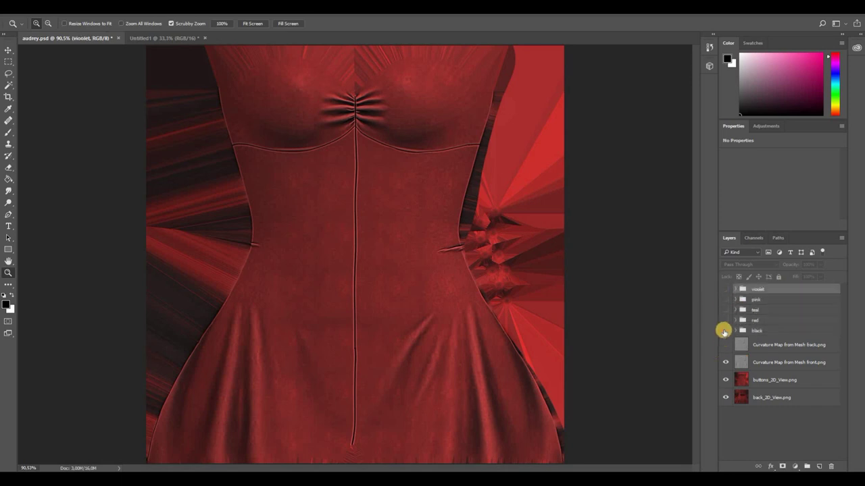
right_click(358, 183)
click(394, 241)
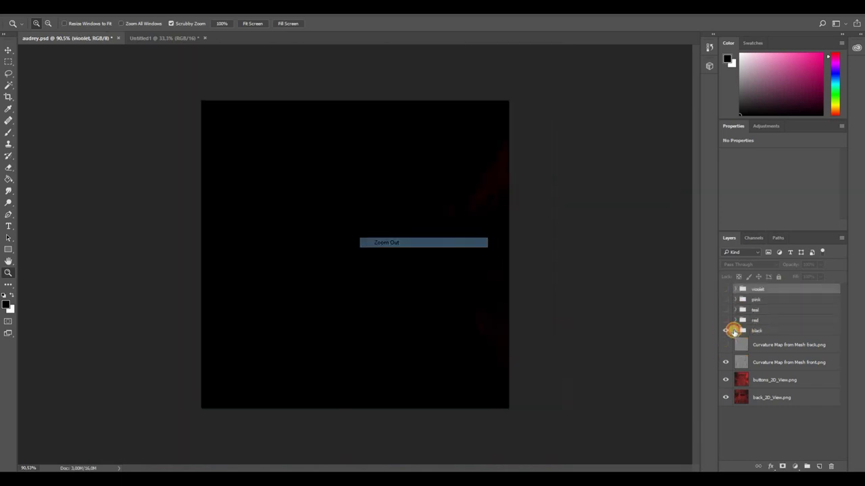
click(723, 329)
Step: Create a new layer group named white directly above the back curvature layer
click(756, 331)
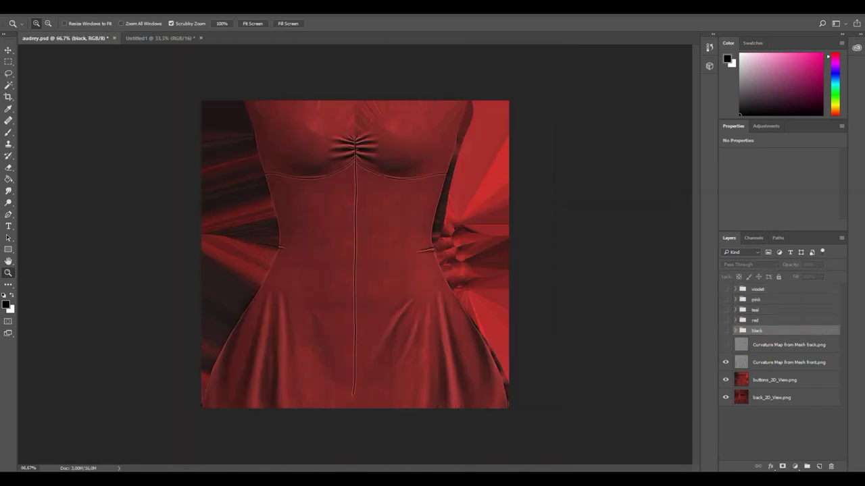
click(741, 345)
key(ctrl+g)
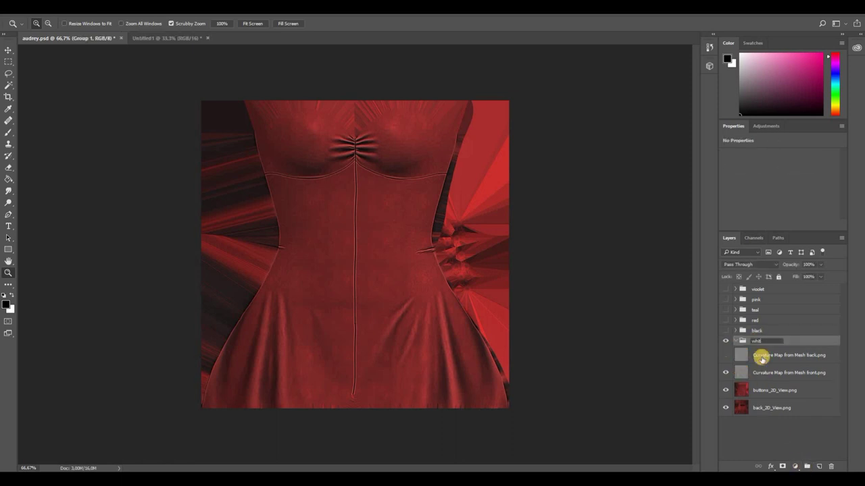
text(white)
key(Return)
Step: Add a Black & White adjustment and an Exposure adjustment above it inside the white group
click(795, 466)
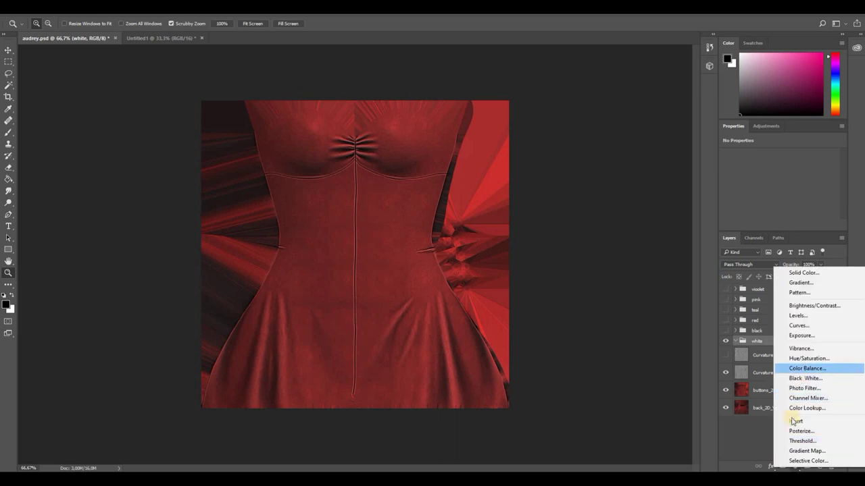
click(801, 379)
click(795, 466)
click(798, 336)
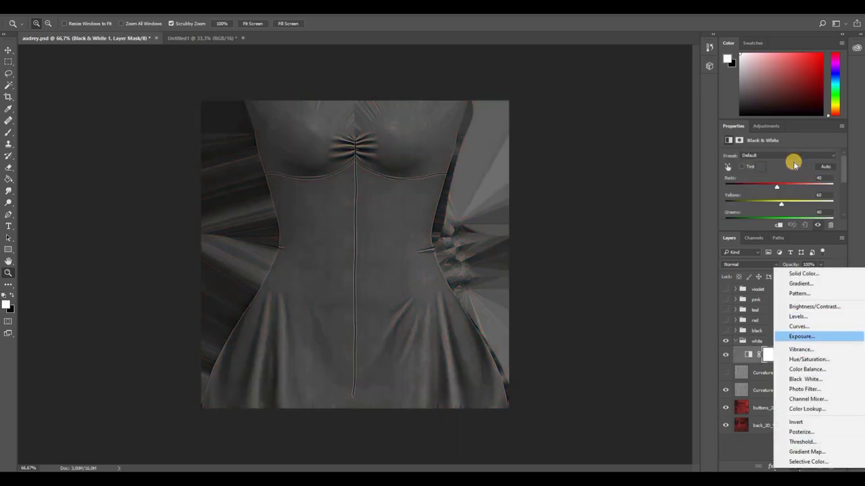
Step: Set the Exposure adjustment to +2.22 with gamma correction 1.82, and compare the texture with it switched off and on
drag(780, 176, 797, 176)
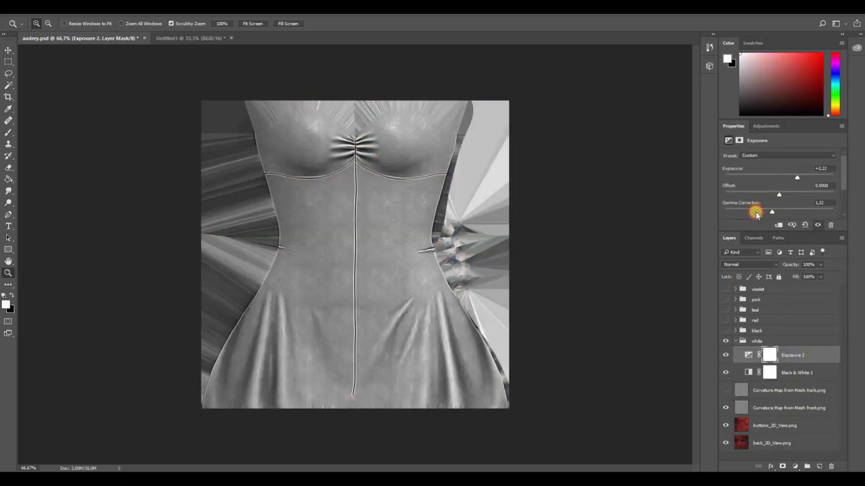
click(756, 213)
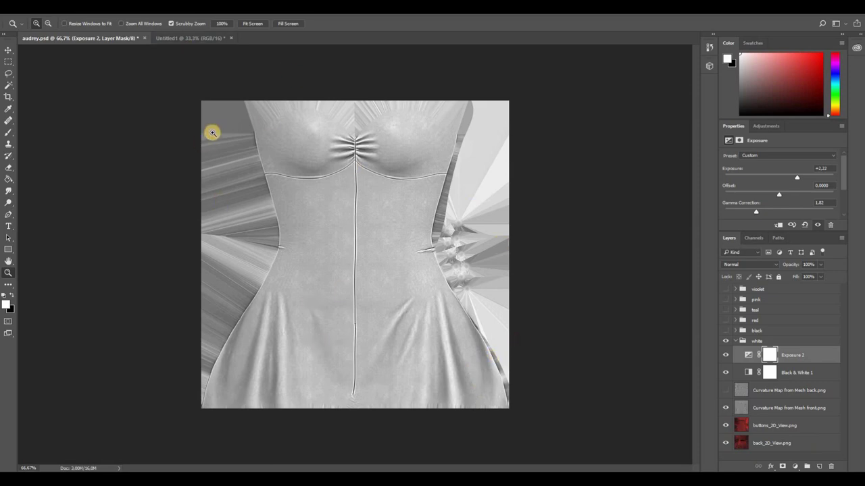
click(791, 373)
click(724, 354)
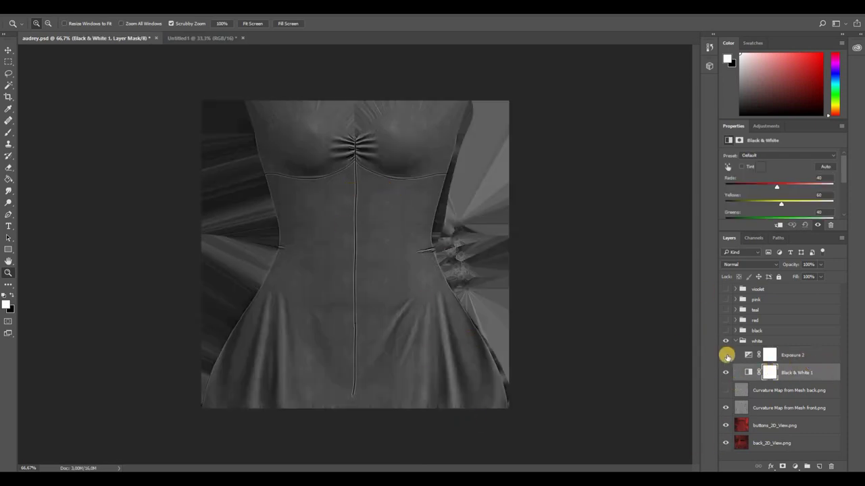
click(726, 356)
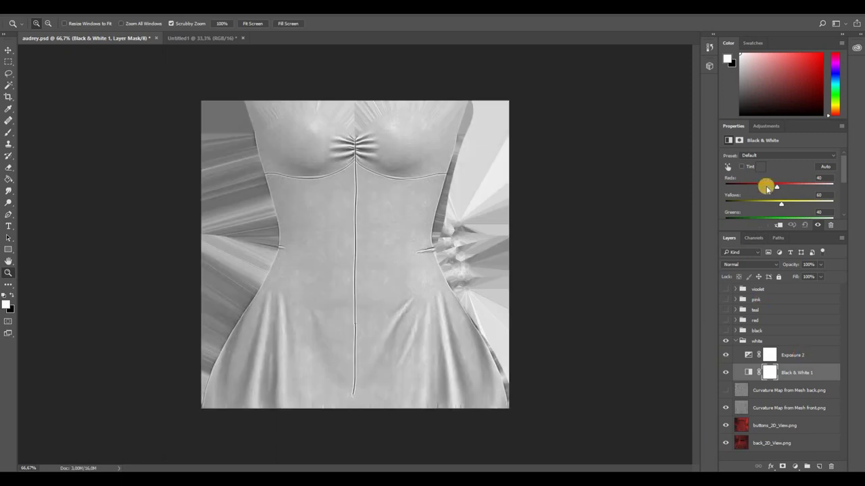
Step: Darken the Exposure adjustment in the white group to exposure +0.67 and gamma correction 1.09
click(764, 177)
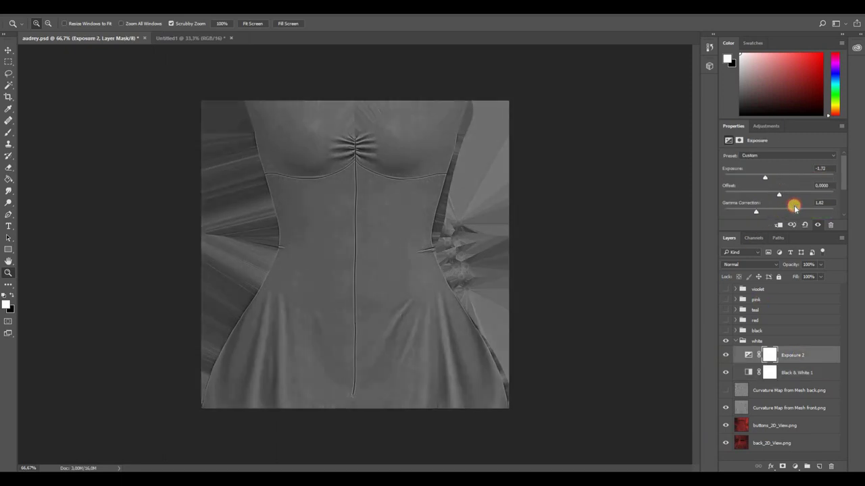
click(794, 208)
drag(770, 177, 786, 176)
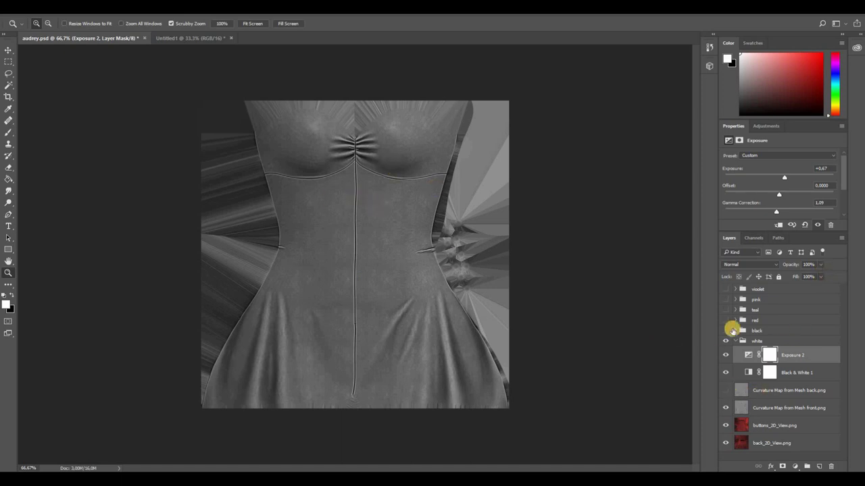
Step: Brighten the white group's Exposure adjustment to exposure +3.06, offset +0.0167 and gamma correction 2.02, checking the fabric up close, and collapse the group
drag(785, 177, 801, 178)
drag(776, 211, 803, 177)
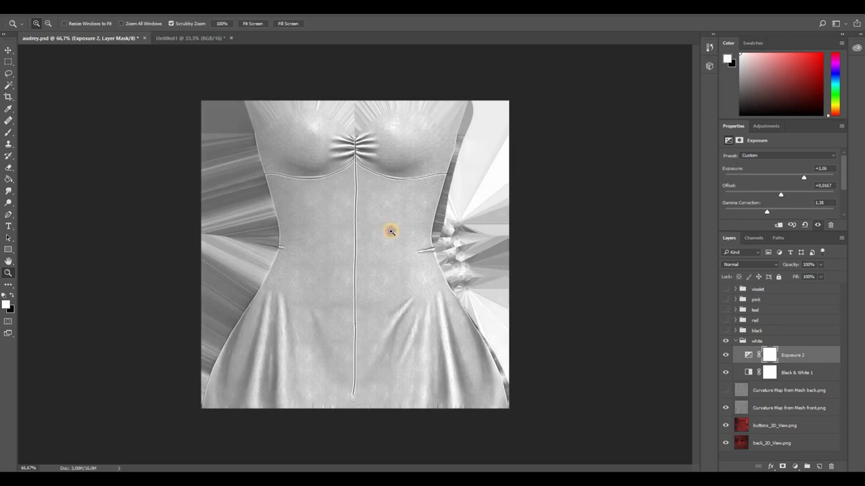
click(391, 231)
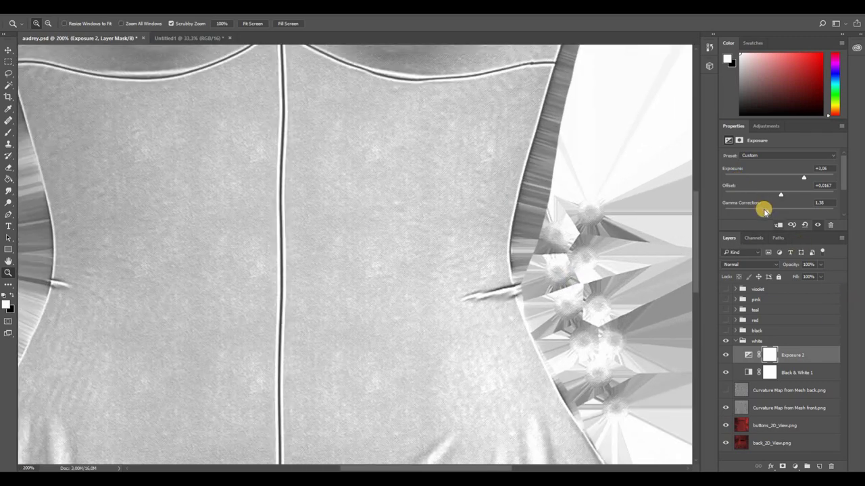
drag(754, 212, 751, 212)
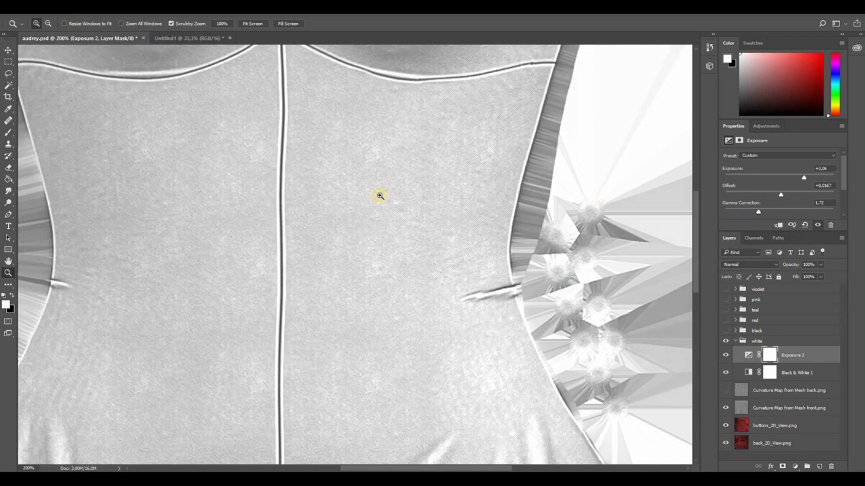
right_click(384, 197)
click(412, 210)
right_click(345, 181)
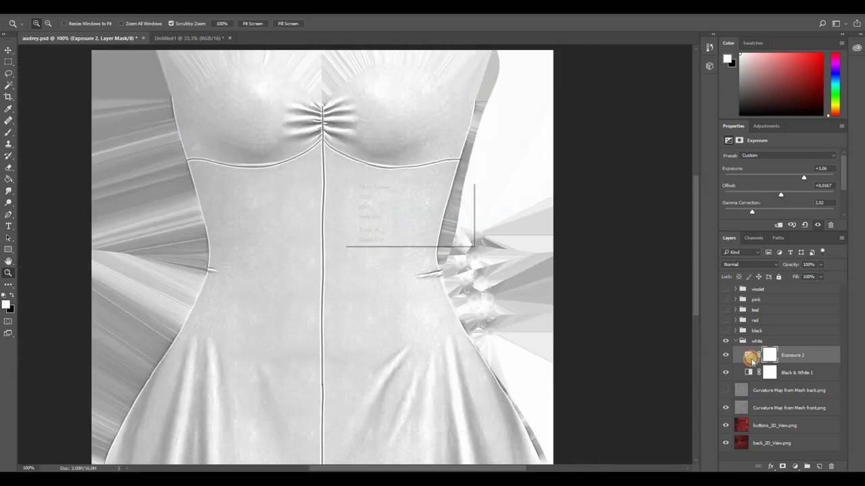
key(Up)
key(Return)
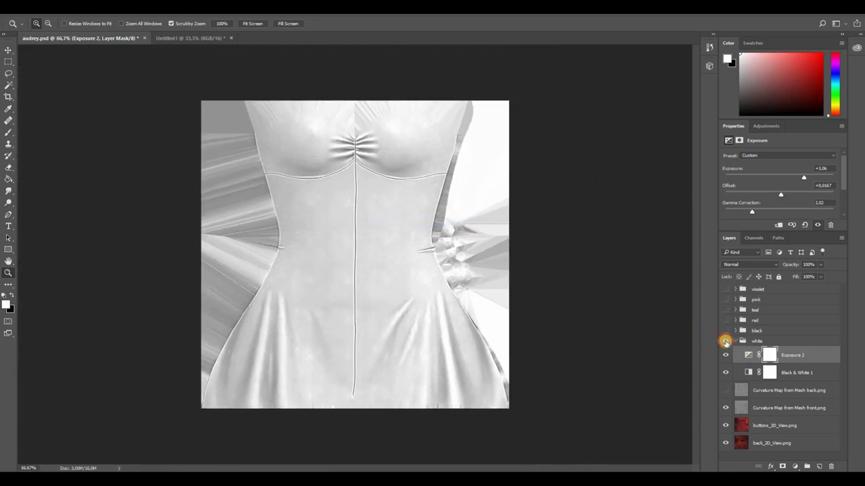
click(736, 341)
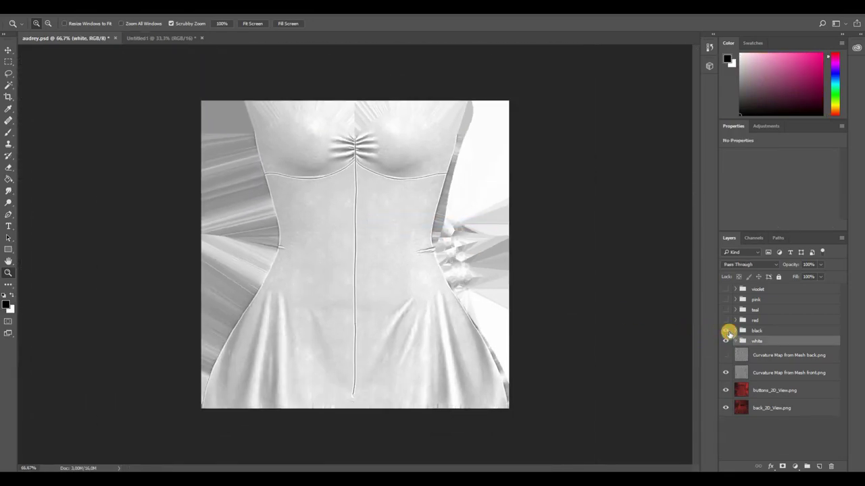
Step: Show the black group above the white one and try a lower opacity on the white group's Exposure adjustment
click(727, 331)
click(734, 341)
click(801, 353)
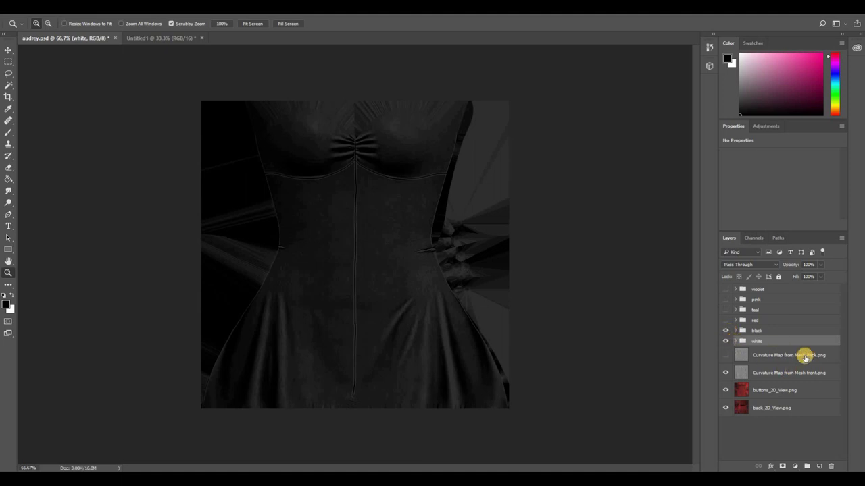
click(816, 275)
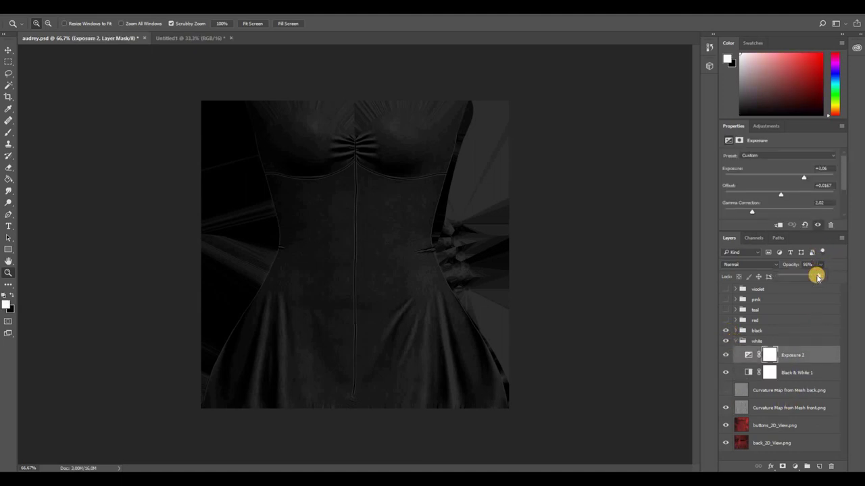
drag(817, 277, 820, 275)
click(740, 347)
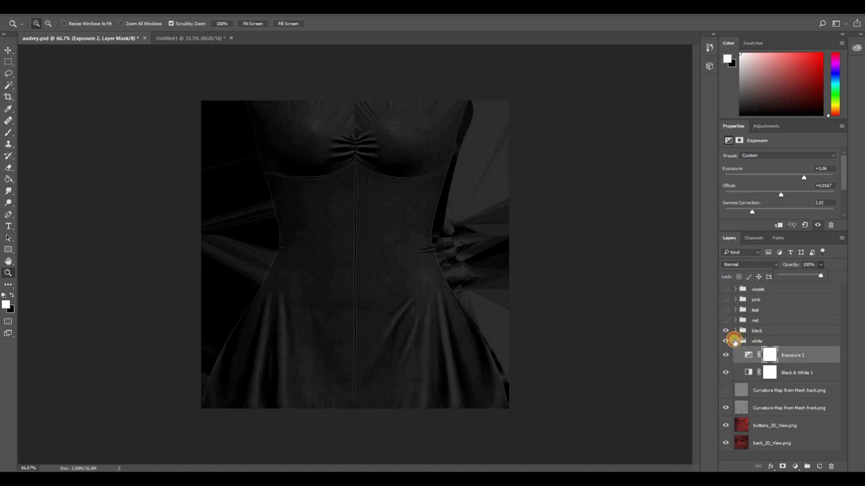
click(734, 341)
Step: Set the black group's Exposure adjustment to exposure -3.11, offset 0 and gamma correction 0.36, and collapse the group
click(735, 331)
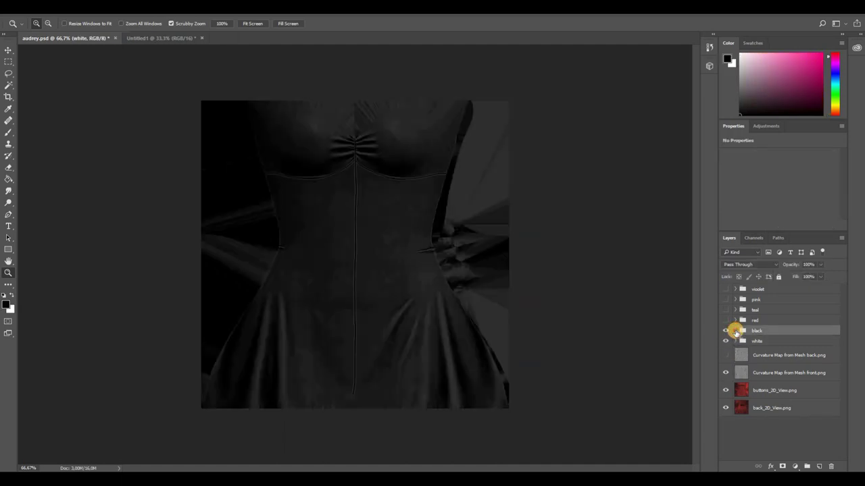
click(735, 331)
click(813, 343)
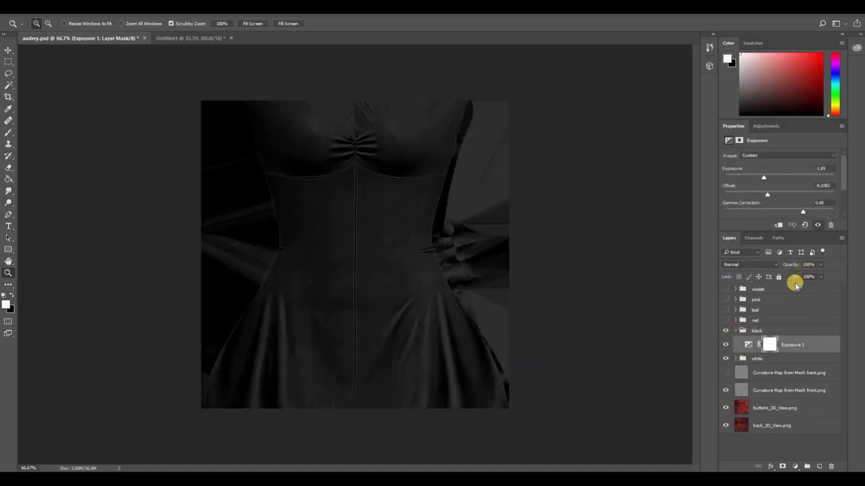
click(723, 392)
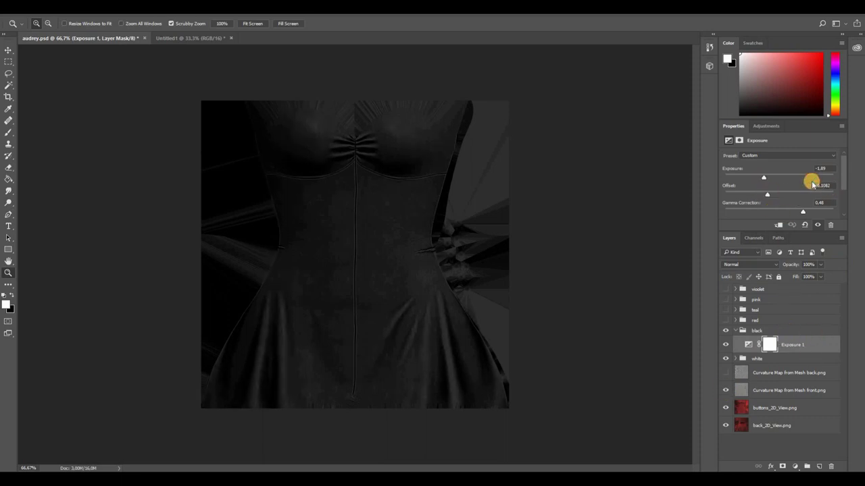
text(0)
key(Return)
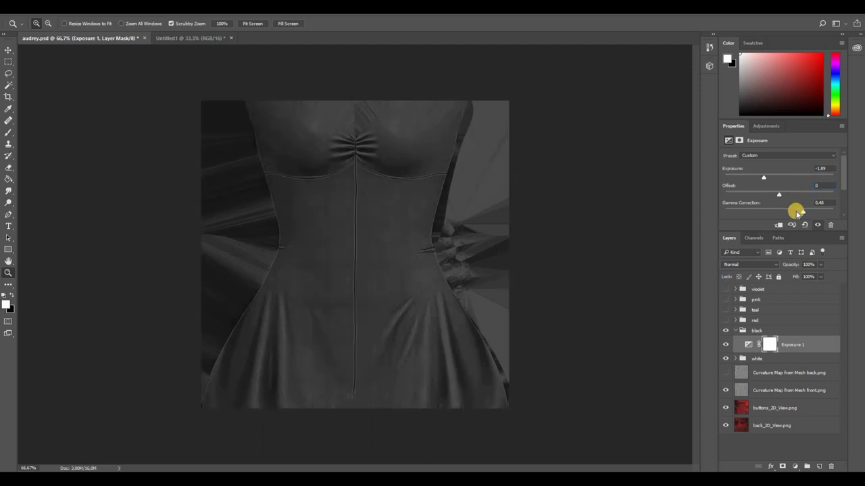
drag(756, 178, 753, 177)
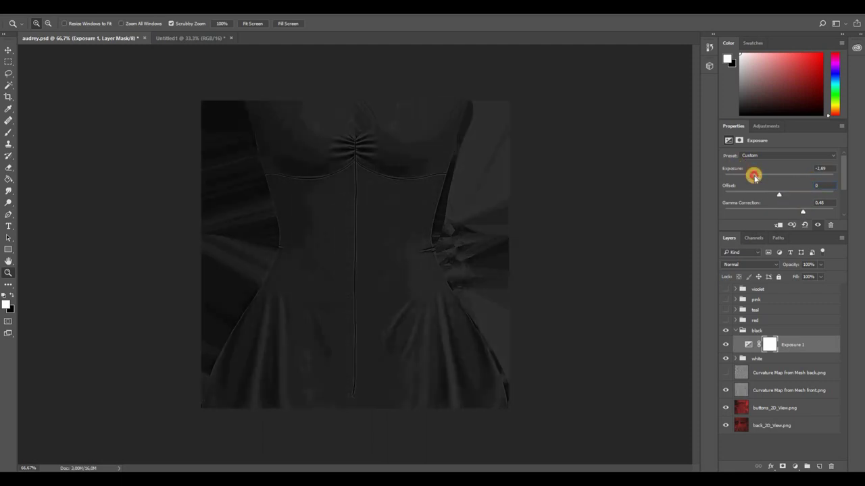
drag(808, 211, 809, 212)
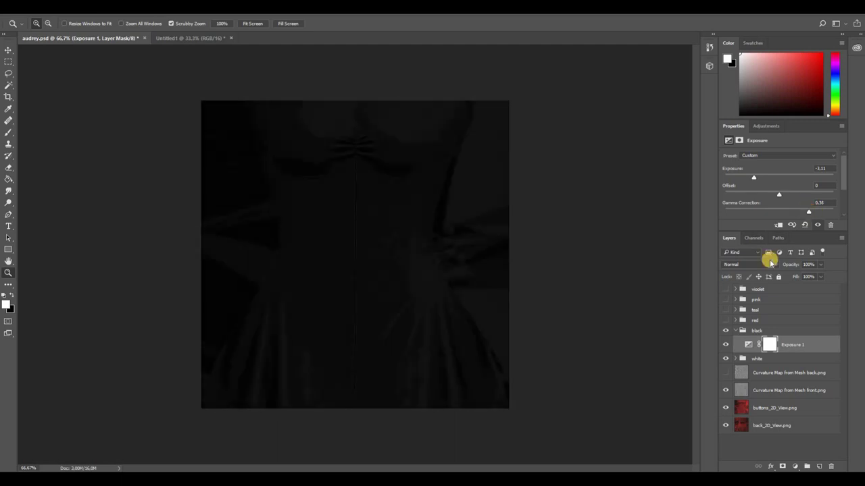
click(735, 331)
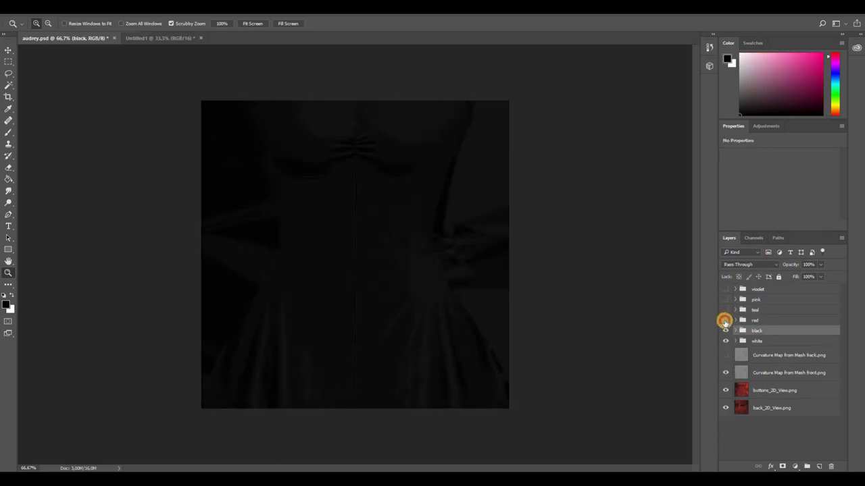
Step: Show the red group instead of the black one and set its Exposure adjustment to 89% opacity
click(725, 330)
click(725, 321)
click(735, 321)
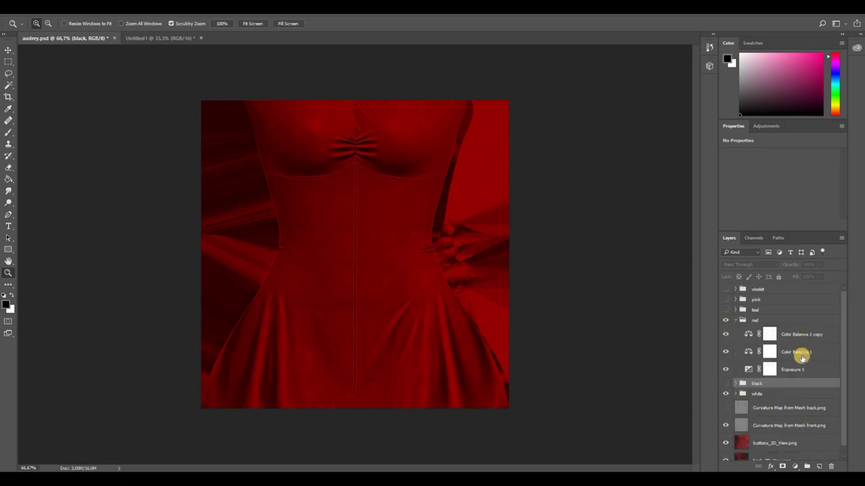
click(801, 335)
click(801, 369)
drag(821, 266, 825, 269)
click(723, 349)
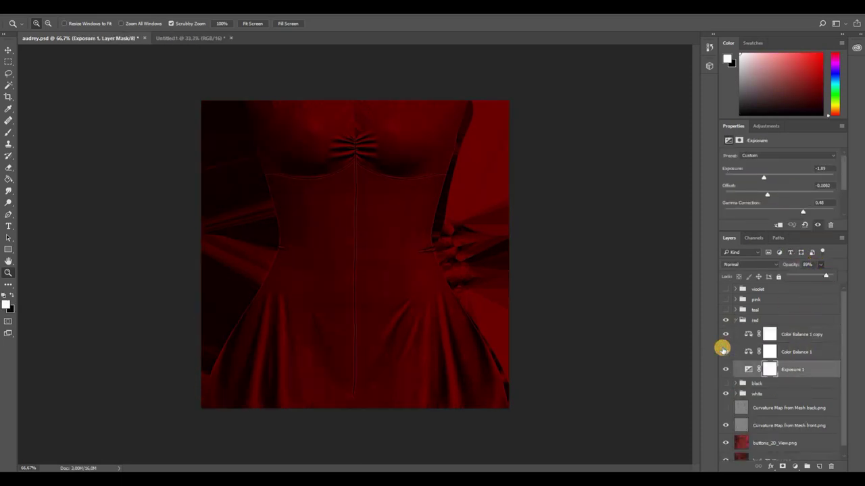
Step: Lower the opacity of the Color Balance 1 adjustment in the red group to 63% and collapse the group
click(820, 265)
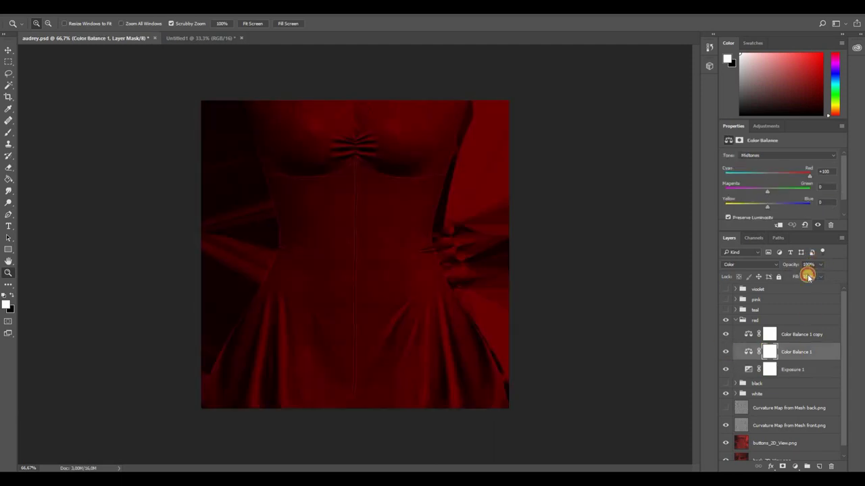
mouse_move(806, 276)
mouse_down()
mouse_move(795, 276)
mouse_move(804, 286)
mouse_move(808, 277)
mouse_up()
click(733, 320)
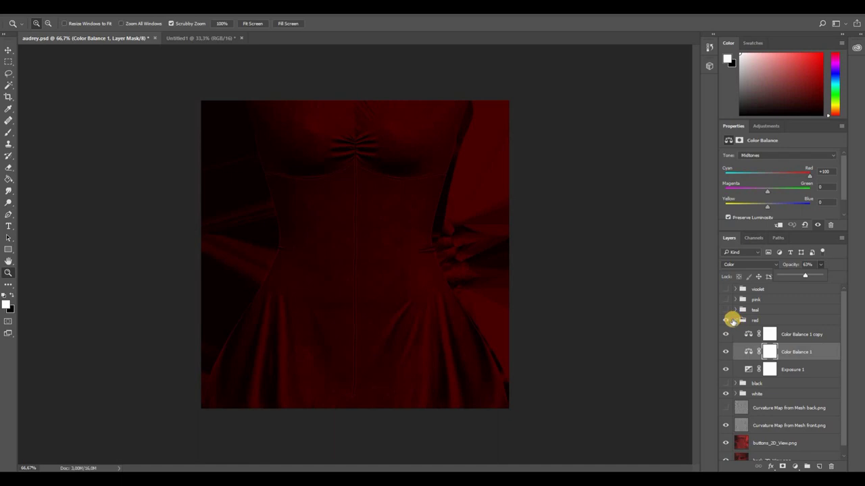
Step: Hide the red group, preview the teal and pink groups one after another, and show the violet group
click(724, 320)
click(723, 310)
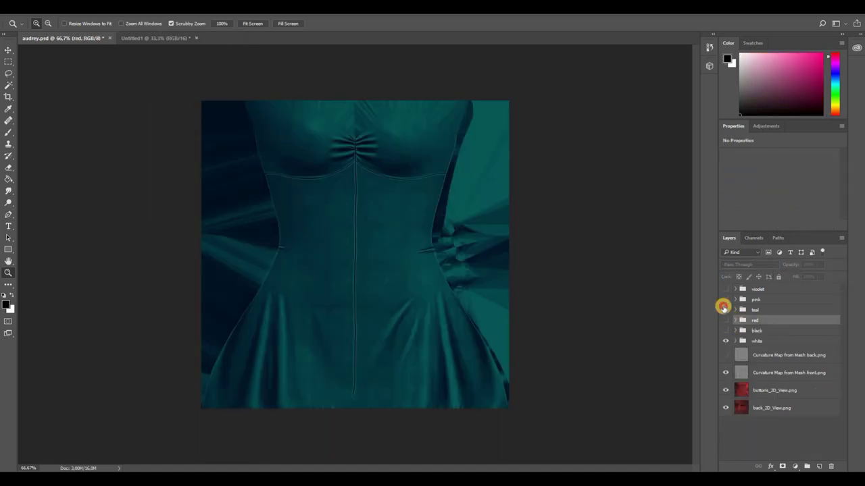
click(724, 308)
click(724, 299)
click(725, 299)
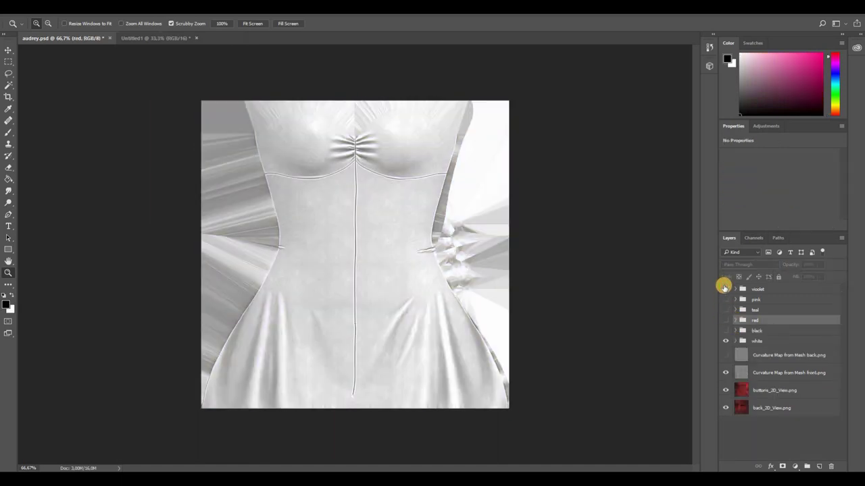
click(724, 289)
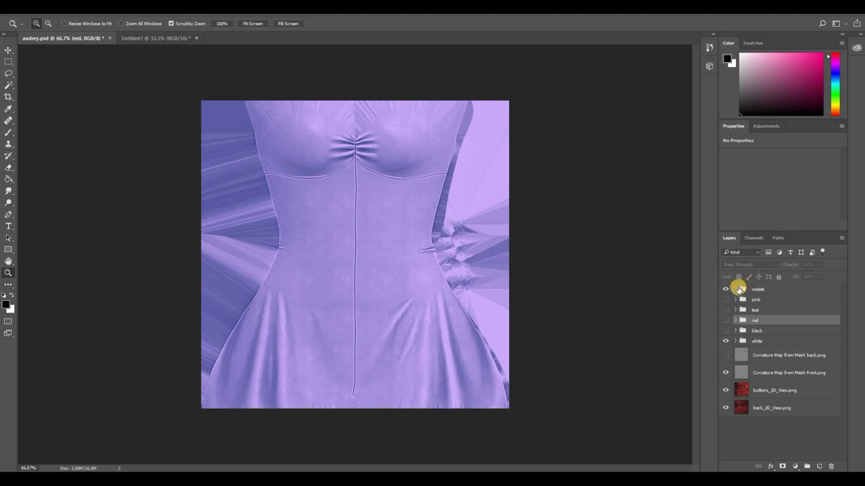
Step: Try shifting the midtones of the violet group's Color Balance adjustment to +63 red, and undo the change
click(740, 289)
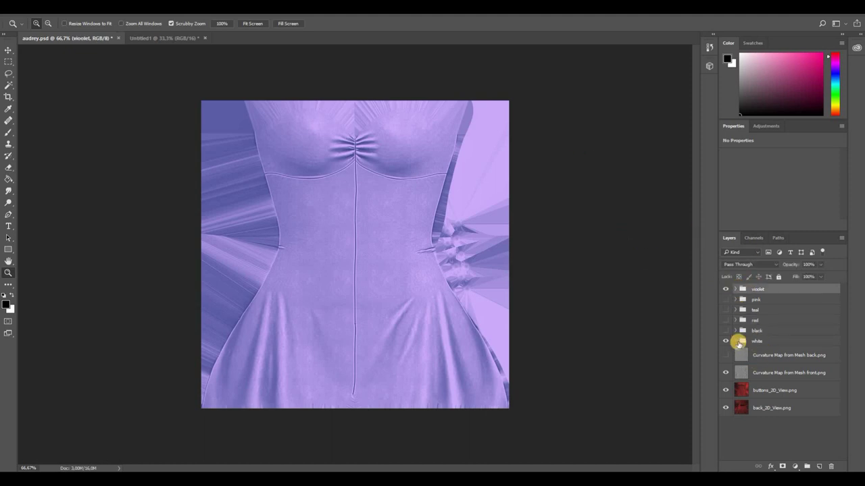
click(737, 341)
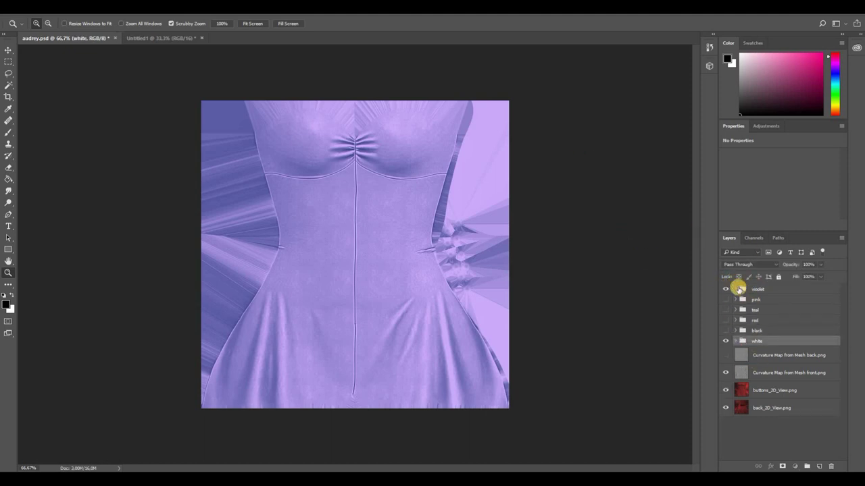
click(737, 289)
click(735, 289)
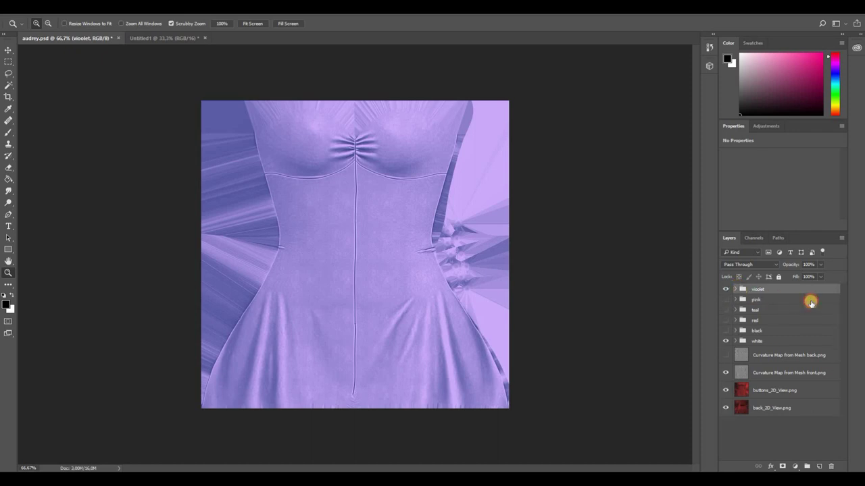
click(813, 303)
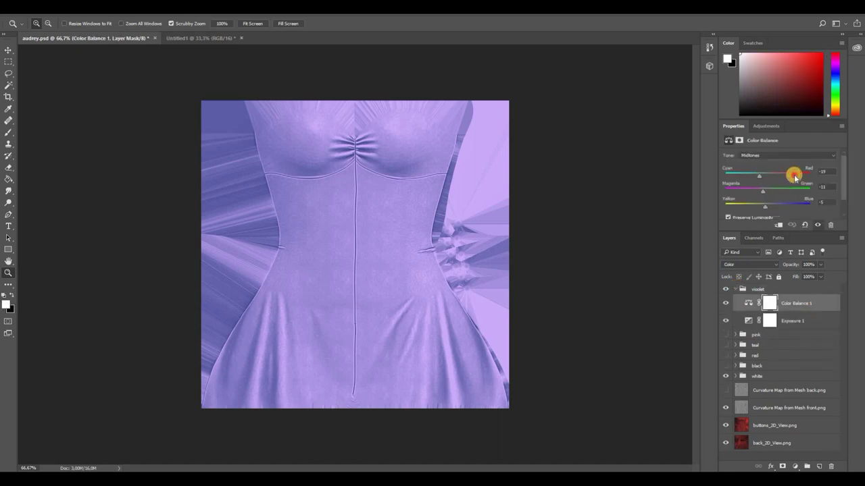
drag(793, 177, 736, 177)
key(ctrl+z)
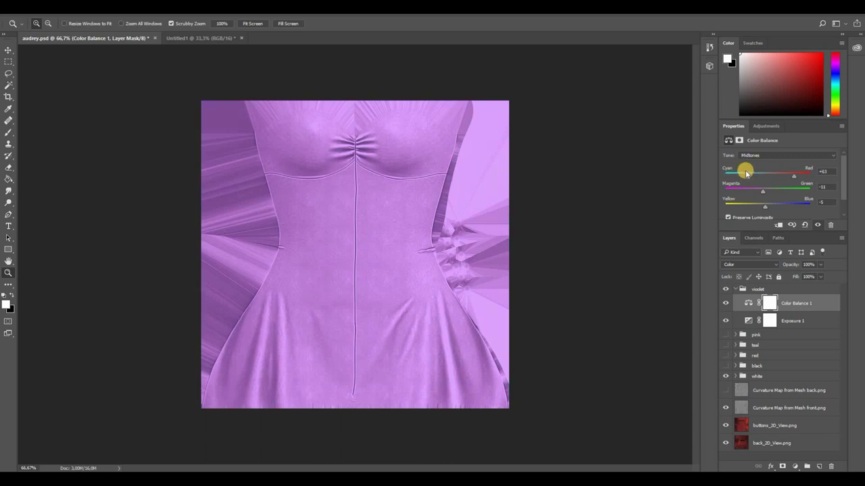
key(ctrl+alt+z)
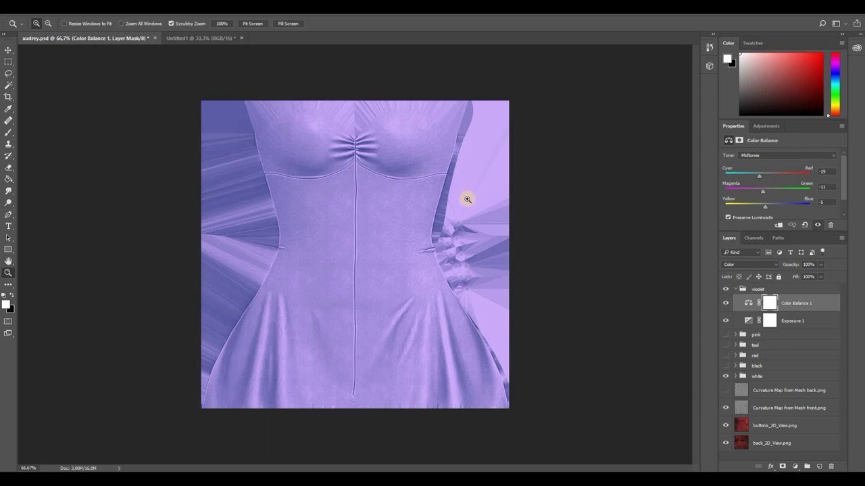
click(734, 288)
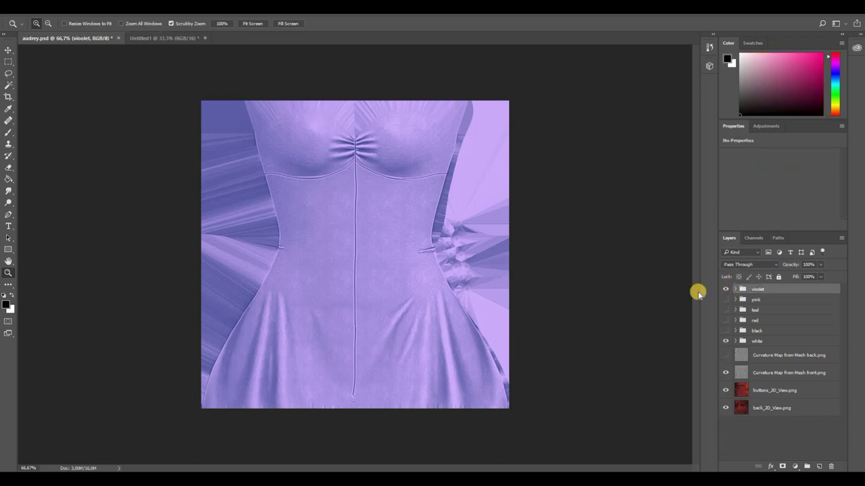
click(765, 292)
click(24, 9)
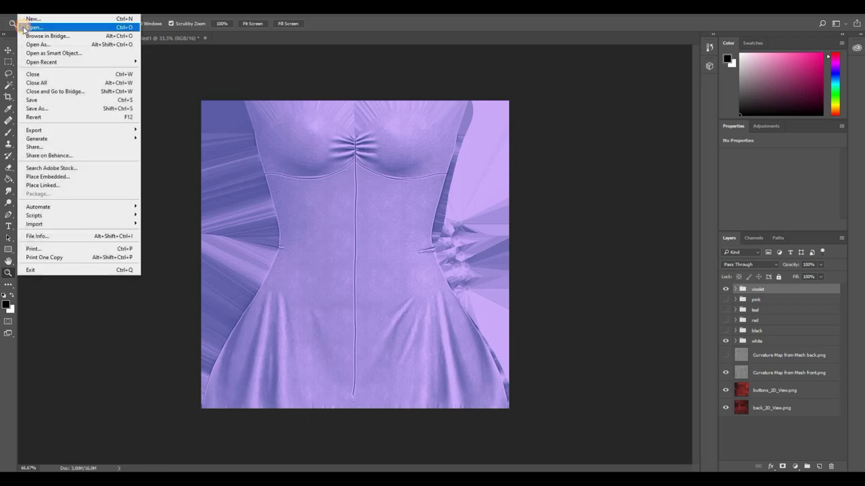
click(26, 28)
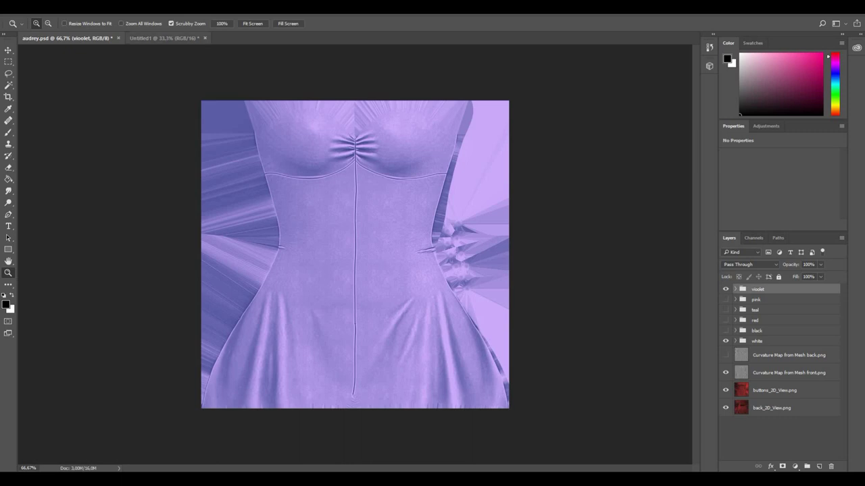
Step: Close the Untitled1 document with the curvature maps and open yori_.psd alongside audrey.psd
click(162, 38)
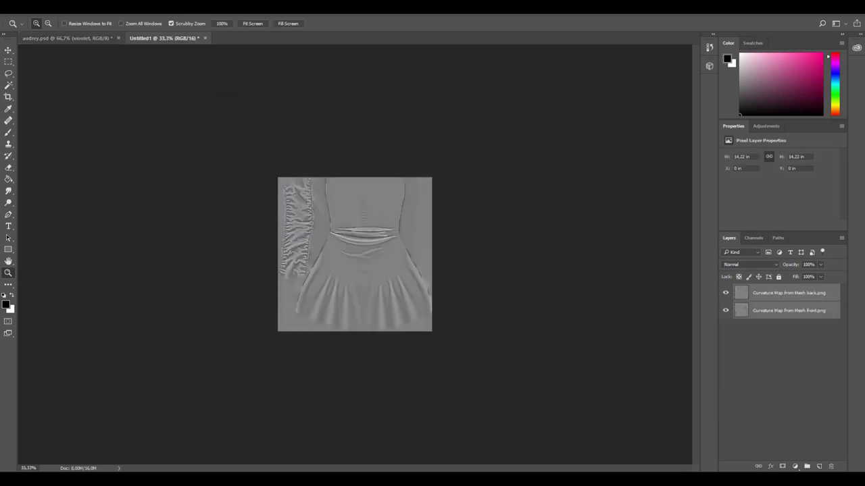
key(ctrl+w)
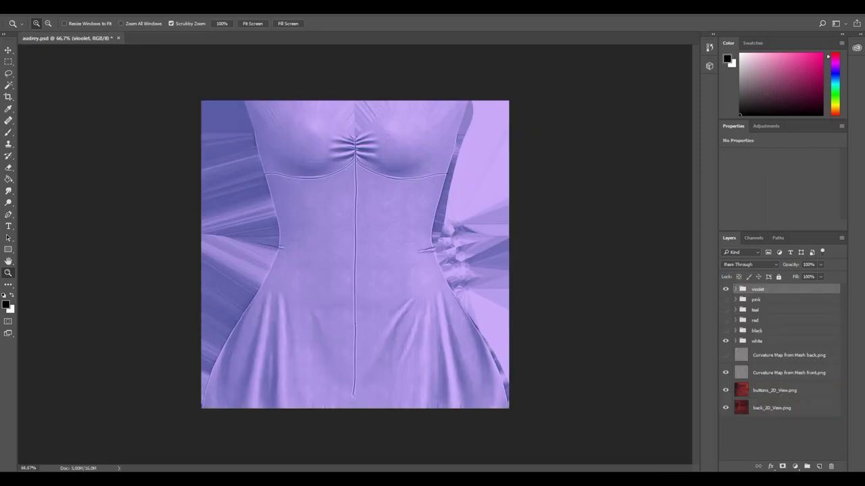
click(24, 9)
click(41, 27)
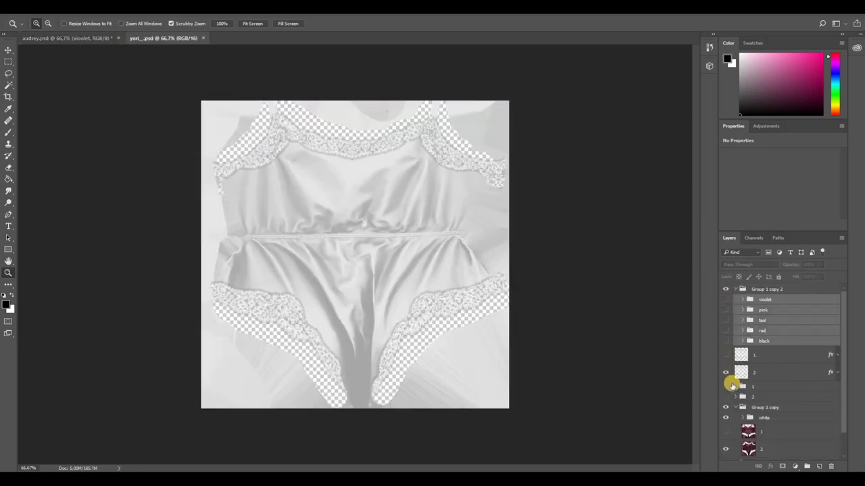
Step: Examine the layer stack of yori_.psd and expand the Group 1 folder near its base
scroll(749, 408, down, 2)
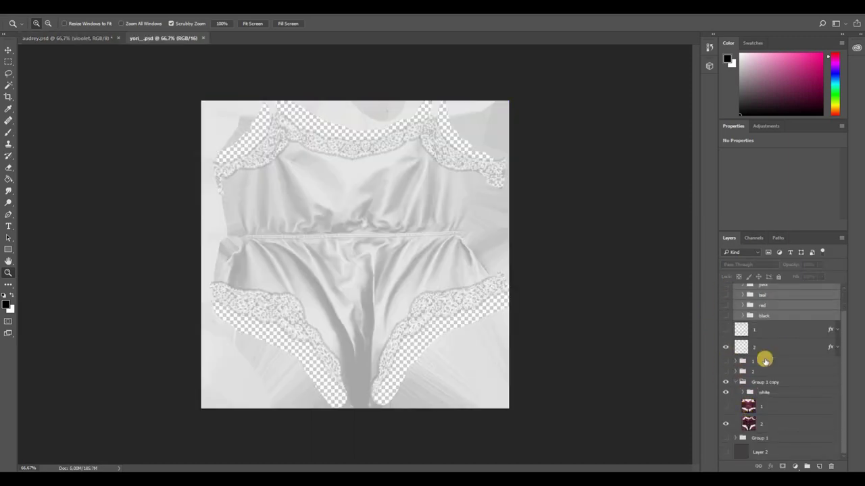
scroll(764, 378, up, 2)
scroll(739, 384, down, 2)
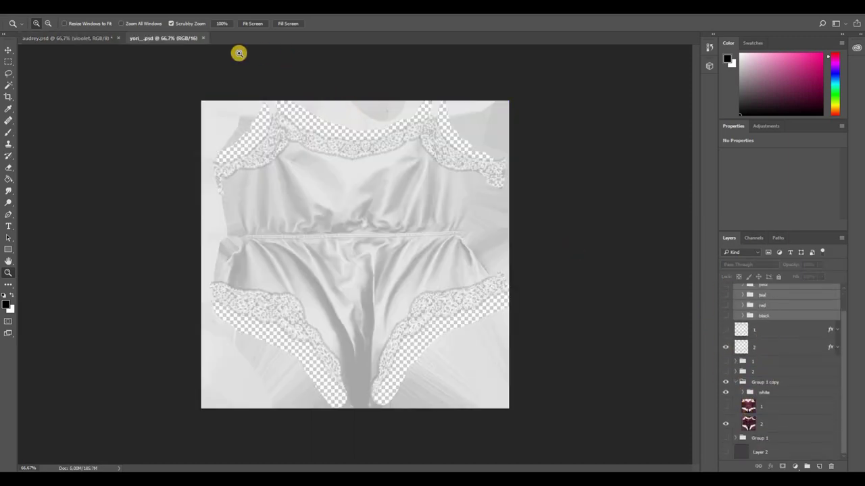
click(203, 39)
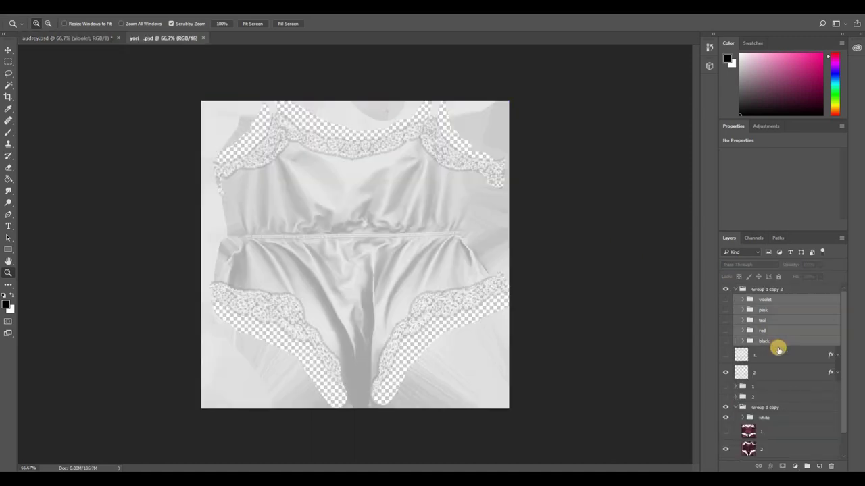
scroll(778, 349, down, 2)
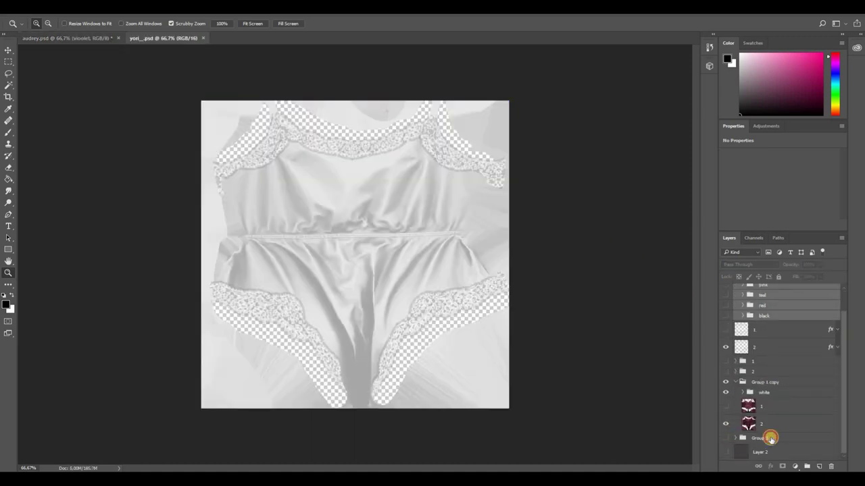
click(770, 438)
scroll(777, 435, down, 3)
scroll(770, 406, up, 4)
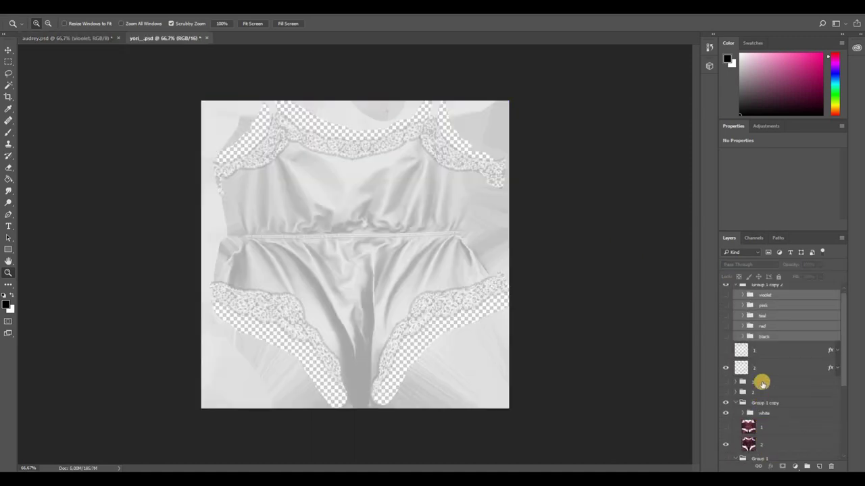
scroll(808, 334, up, 1)
Step: Hide Group 1 copy 2 and expand groups 1 and 2 in yori_.psd to inspect their pattern layers
click(726, 289)
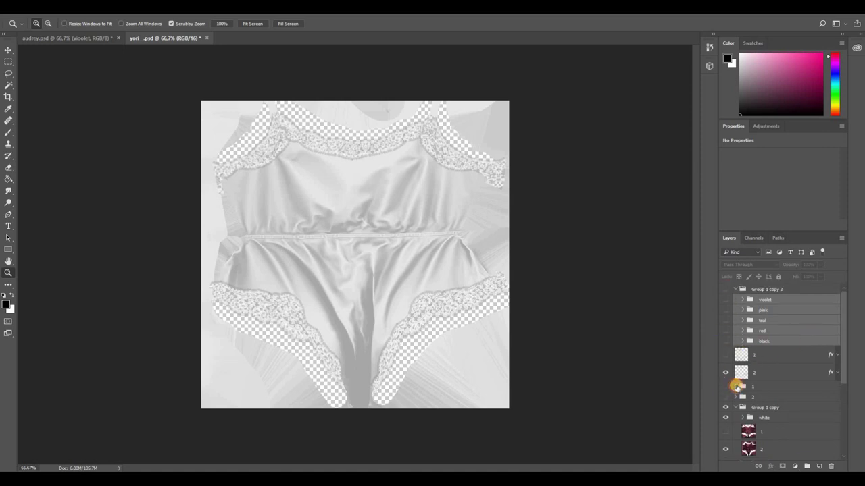
click(788, 386)
click(735, 387)
scroll(725, 357, down, 1)
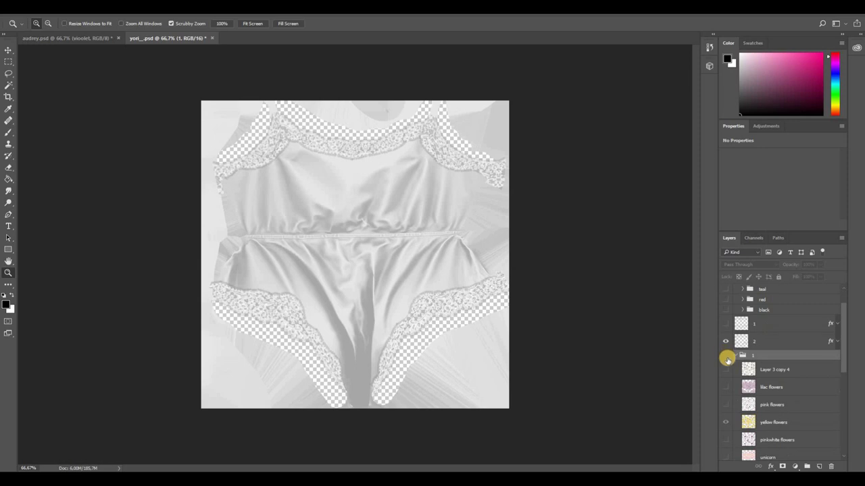
scroll(727, 362, down, 3)
scroll(732, 363, down, 3)
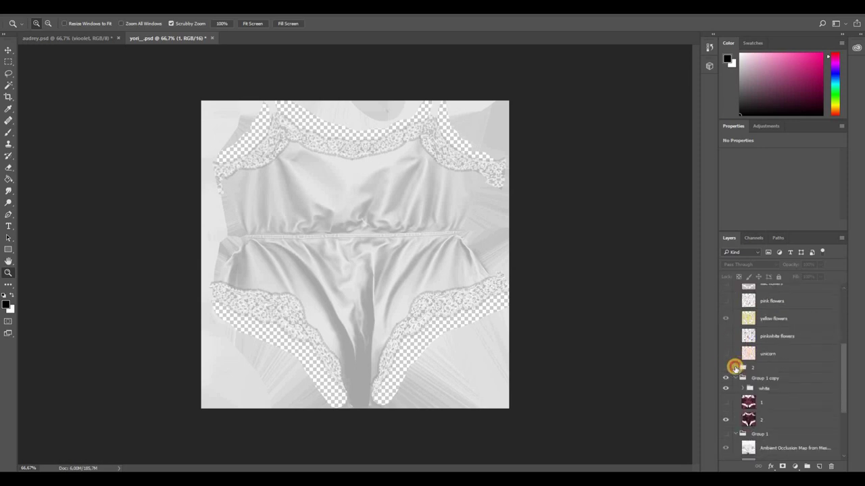
scroll(818, 406, down, 1)
scroll(768, 392, down, 2)
scroll(729, 378, up, 3)
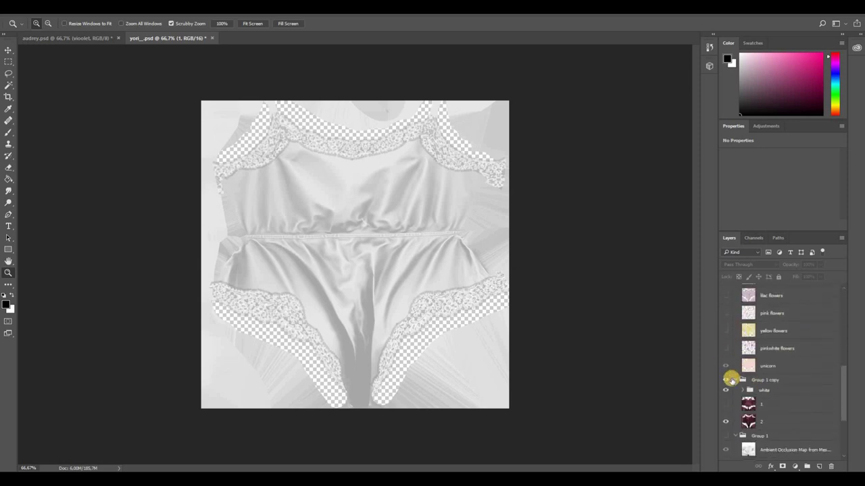
click(750, 392)
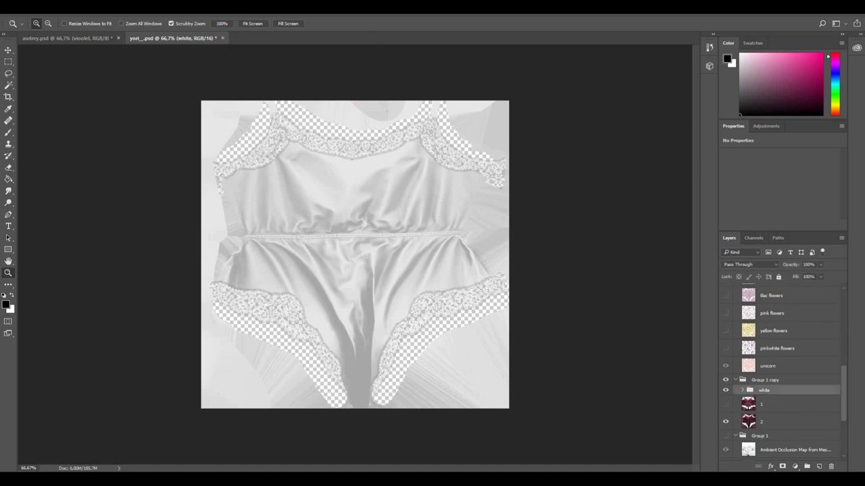
Step: Replace yori_.psd with monica.psd and briefly preview its angry kitties pattern, undoing the visibility change
key(ctrl+w)
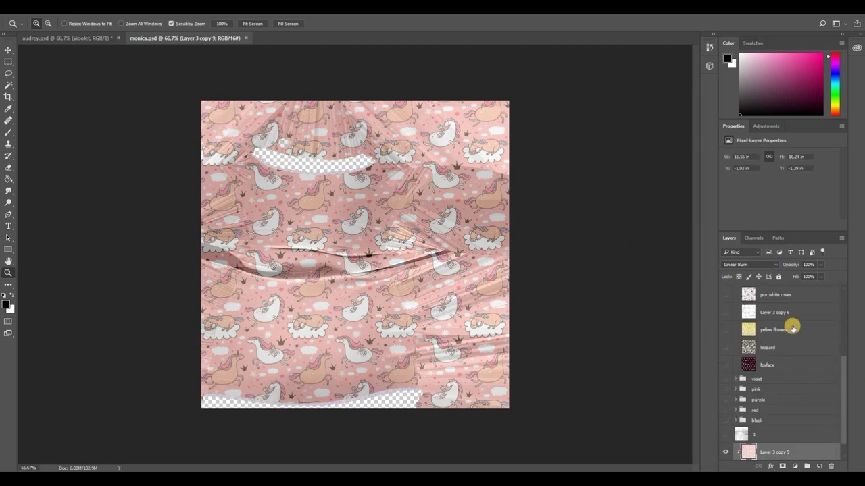
scroll(721, 423, down, 1)
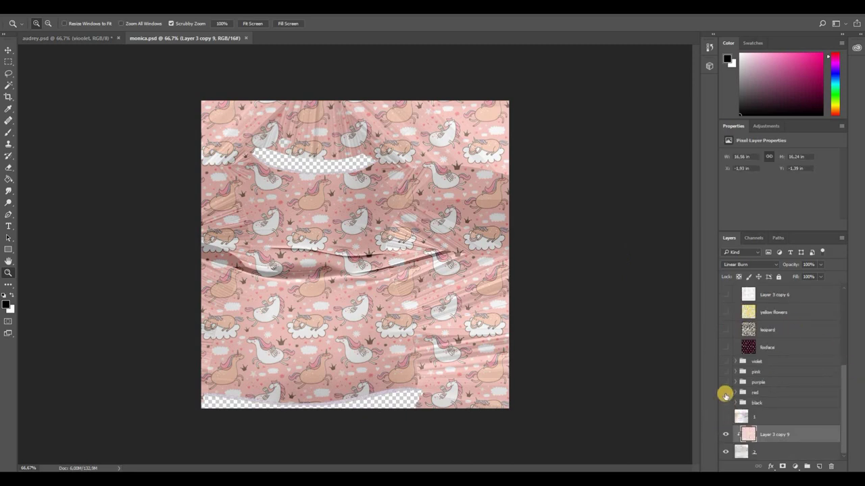
scroll(718, 311, up, 4)
click(723, 312)
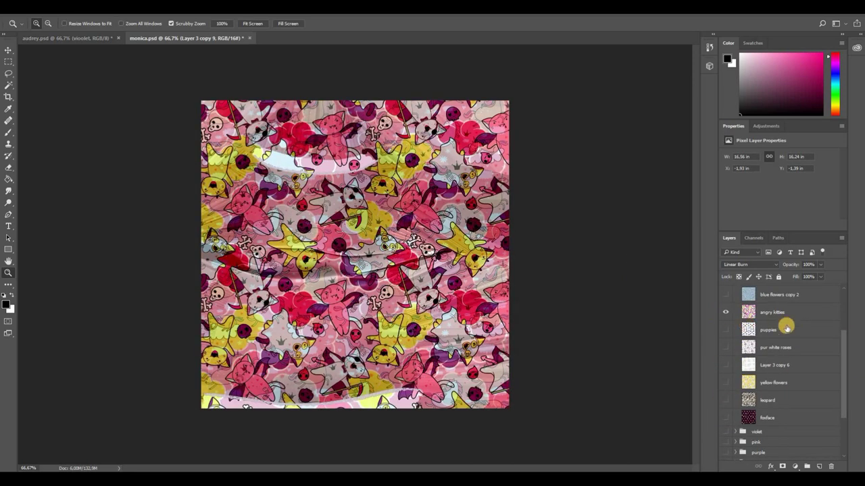
key(ctrl+z)
Step: Copy the pattern group Group 1 from monica.psd into audrey.psd and close monica.psd
scroll(786, 328, up, 3)
drag(772, 334, 420, 218)
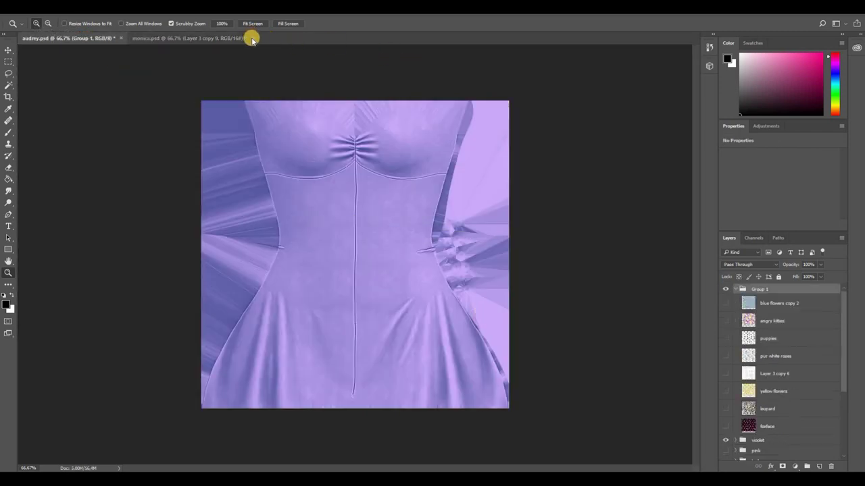
key(ctrl+Tab)
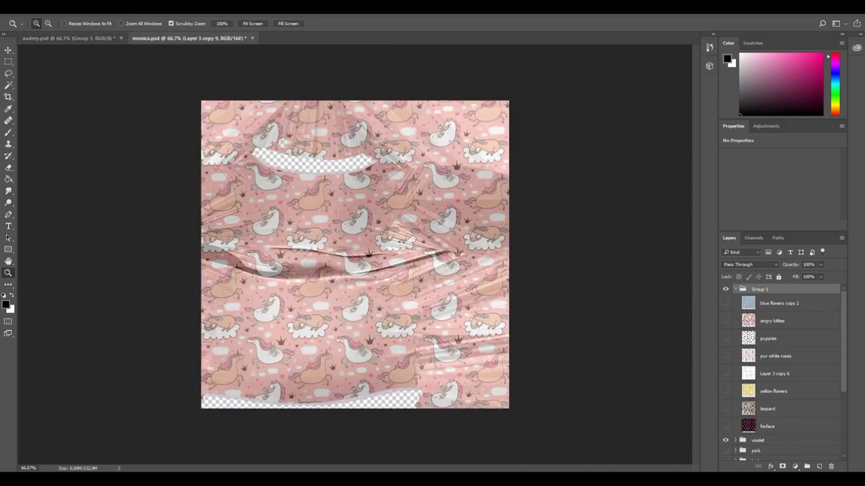
key(ctrl+w)
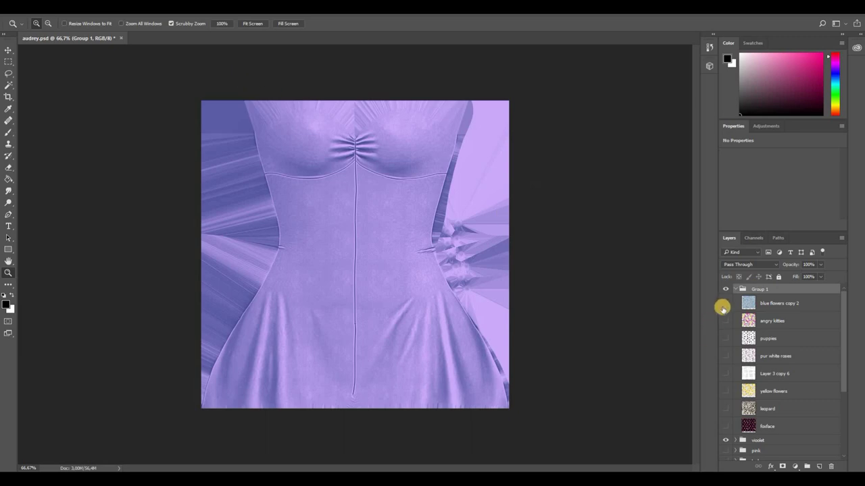
Step: Show the blue flowers copy 2 pattern and move Group 1 about 0.67 in left and 1.08 in down to cover the canvas
click(724, 304)
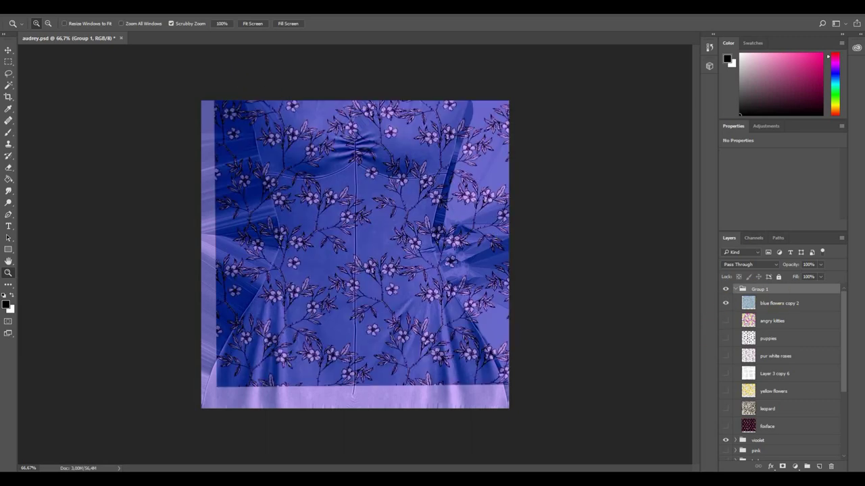
key(v)
drag(357, 303, 359, 303)
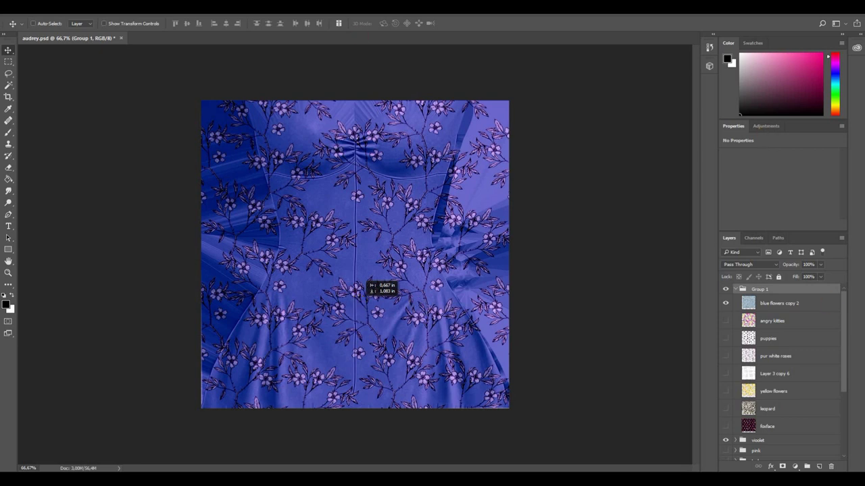
Step: Hide the blue flowers copy 2 pattern and the violet group, and show the yellow flowers pattern
click(827, 334)
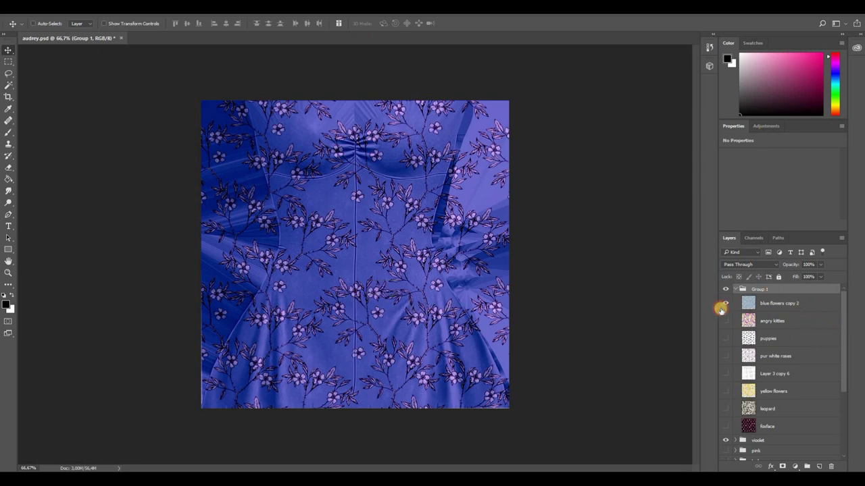
scroll(728, 385, down, 3)
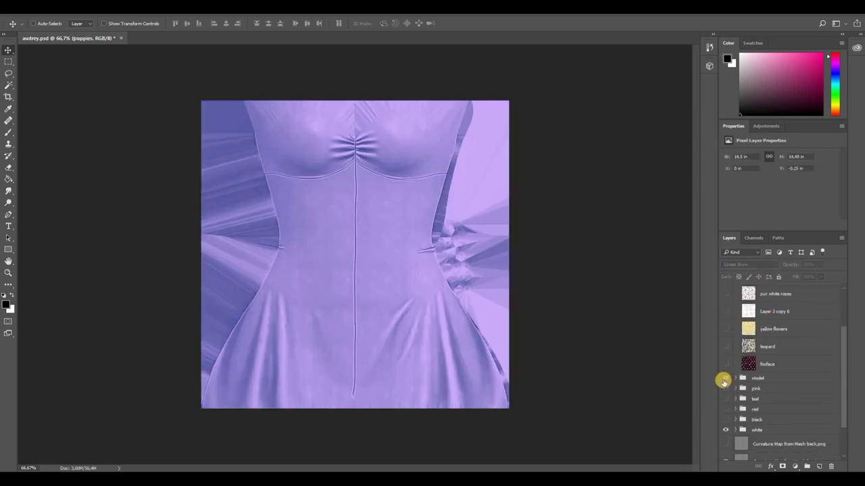
click(724, 380)
click(726, 329)
click(756, 317)
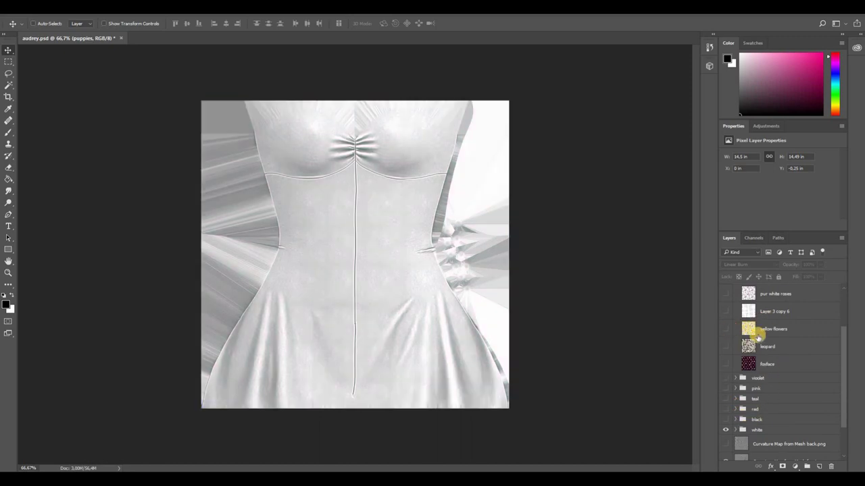
Step: Move Group 1 slightly down and left so the yellow flowers pattern reaches the lower edge of the canvas
scroll(768, 340, up, 3)
click(757, 289)
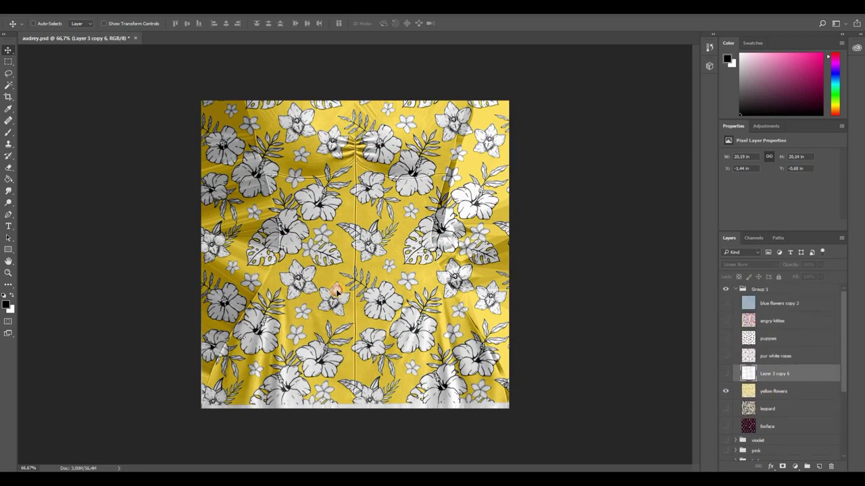
drag(338, 289, 336, 294)
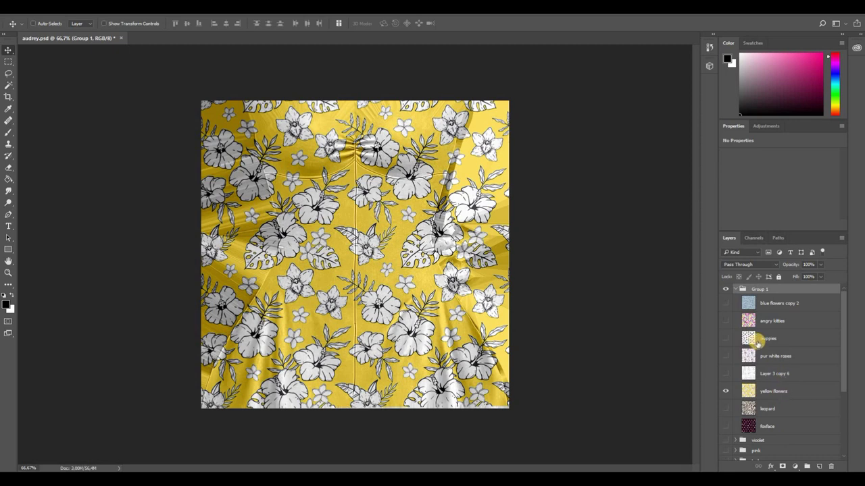
Step: Check the blending mode of the yellow flowers layer without changing it
click(773, 391)
click(735, 265)
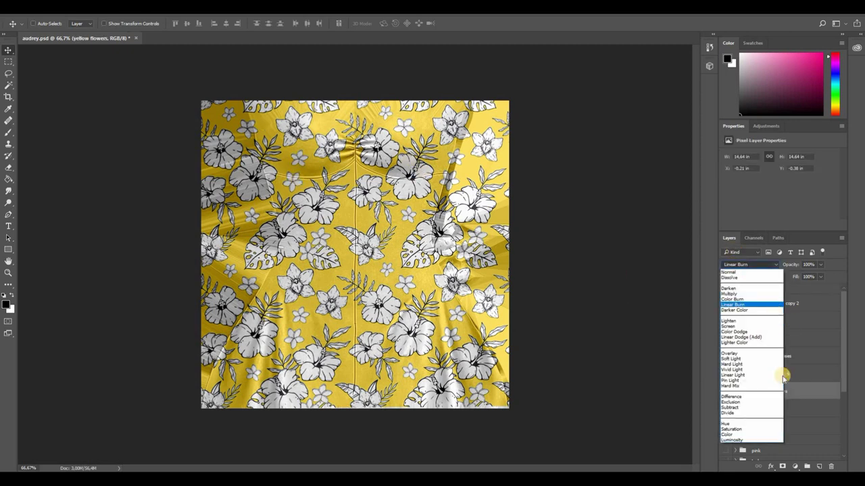
click(814, 362)
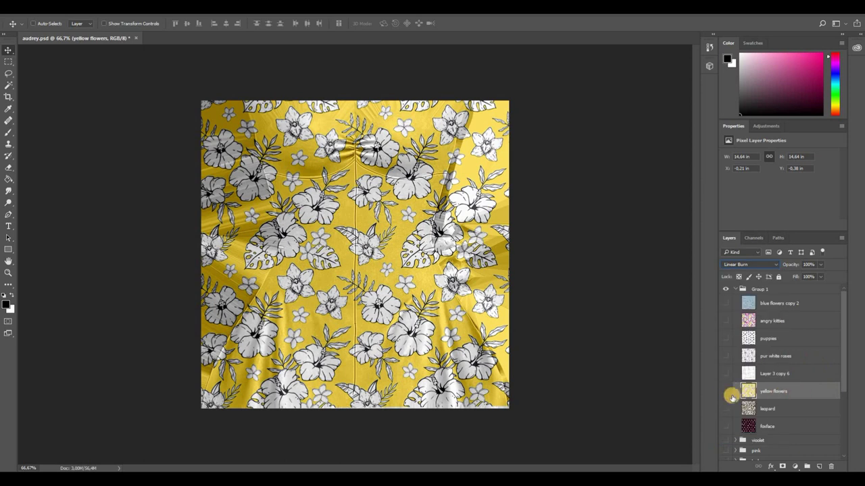
Step: Hide the yellow flowers pattern, try showing the leopard pattern, and undo that visibility change
click(727, 392)
scroll(703, 426, down, 2)
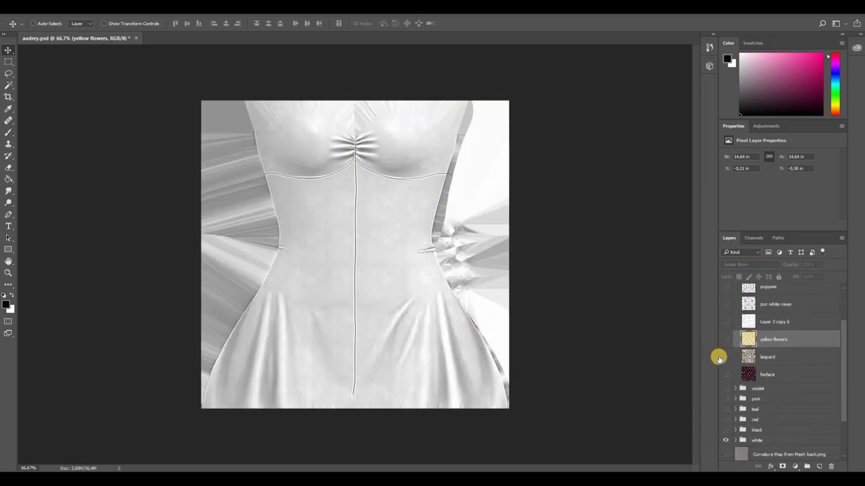
click(725, 357)
key(ctrl+z)
scroll(768, 380, up, 2)
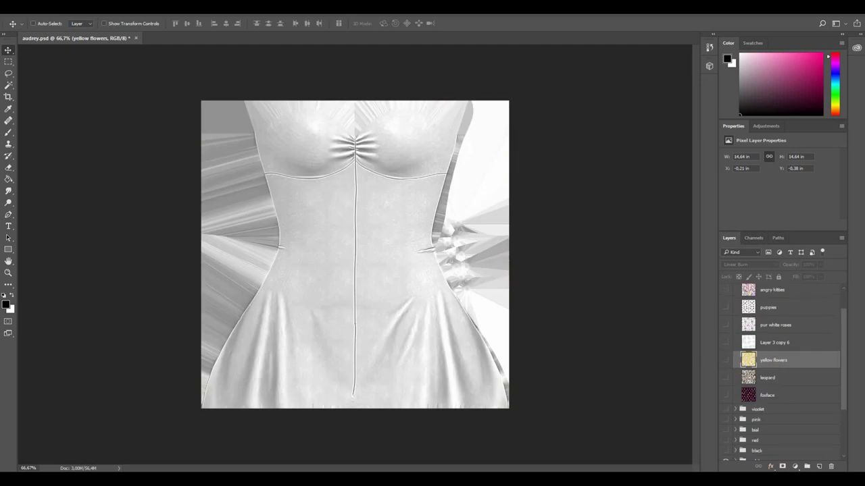
Step: Select the Curvature Map from Mesh front.png layer to review its blending mode
scroll(764, 446, down, 3)
scroll(766, 420, down, 4)
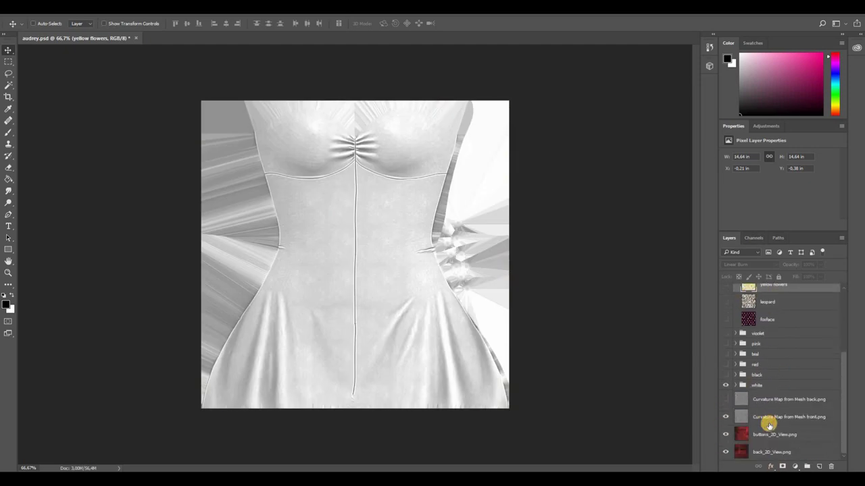
click(769, 424)
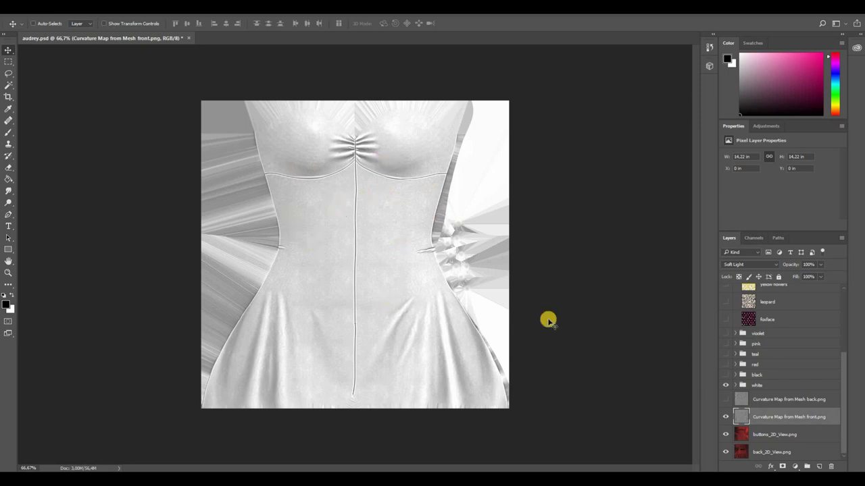
Step: Show the yellow flowers pattern over the white garment and save audrey.psd
scroll(750, 304, up, 1)
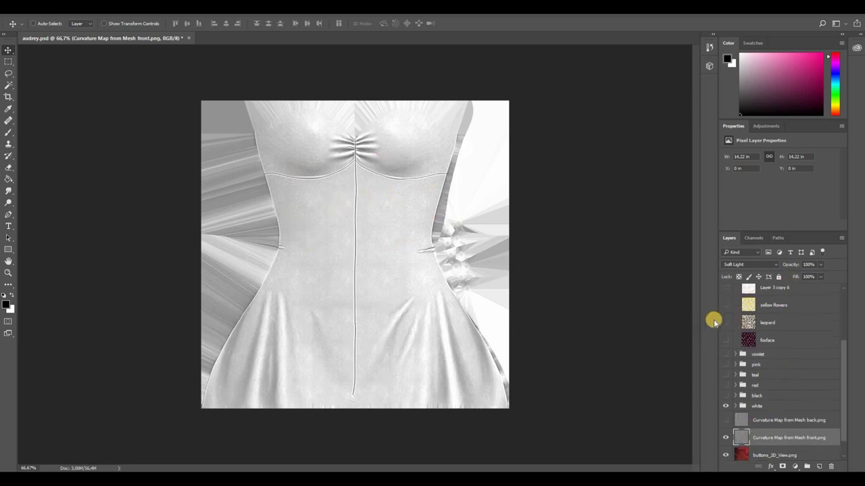
click(726, 306)
scroll(750, 324, up, 1)
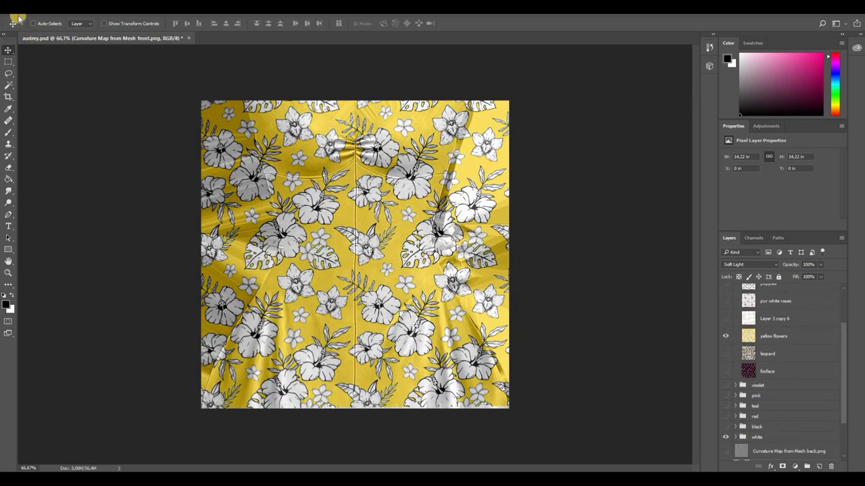
key(alt+f)
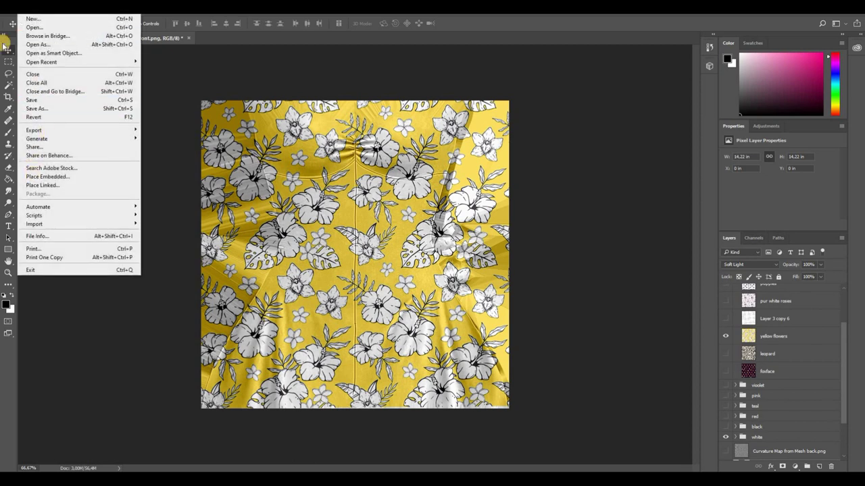
click(34, 100)
Step: Save the yellow flowers version as a PNG over audrey1 in the front folder, displaying the folder's files as large icons
key(alt+f)
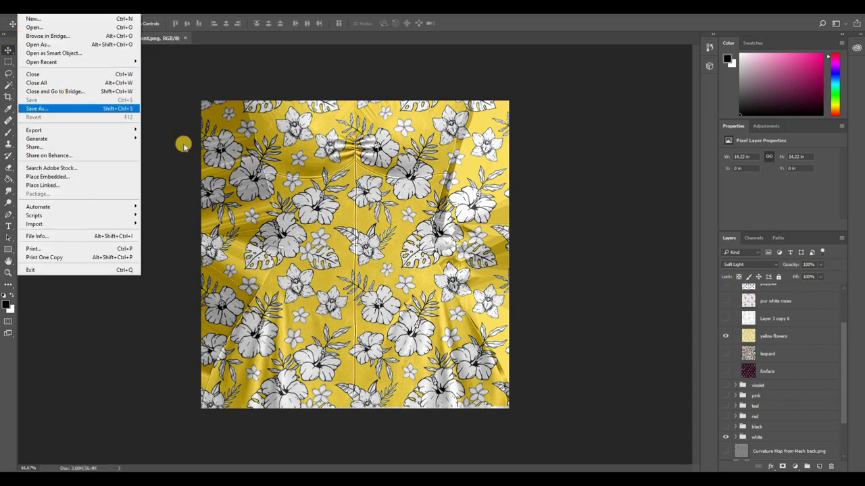
key(Return)
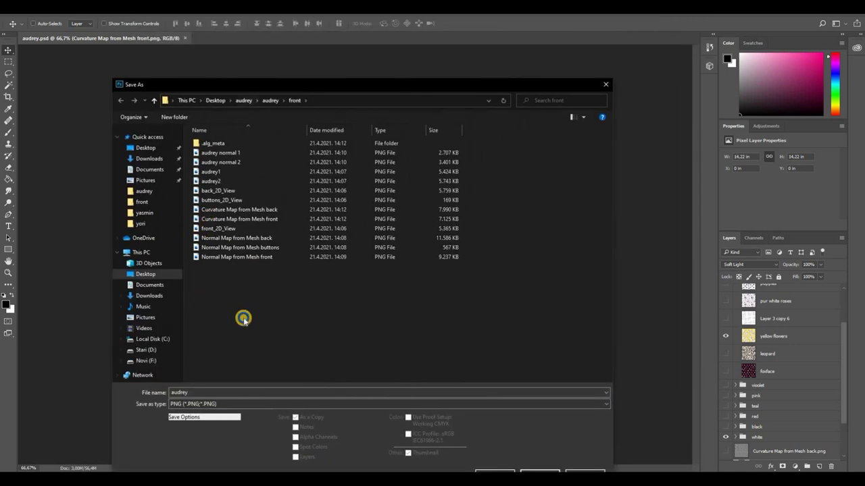
right_click(242, 317)
mouse_move(324, 321)
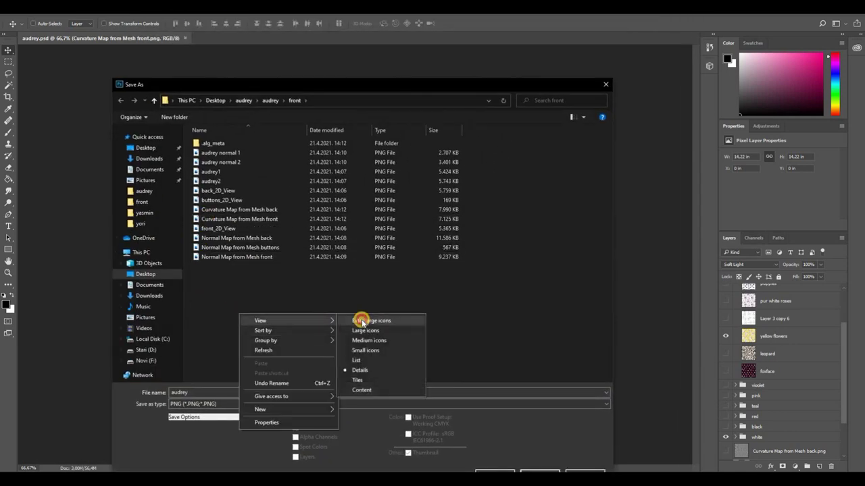
click(364, 330)
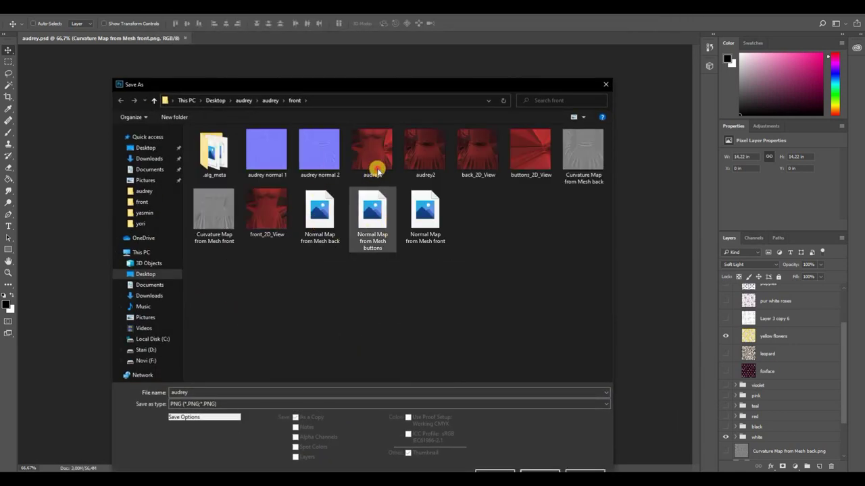
double_click(377, 170)
key(y)
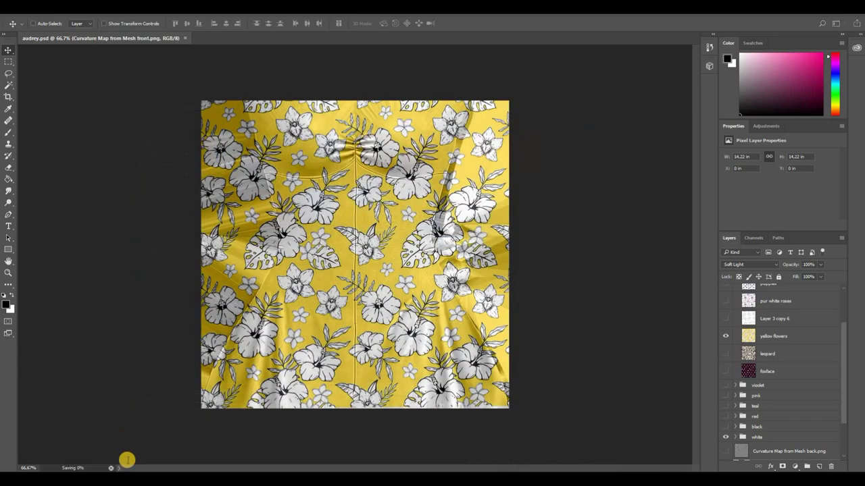
Step: Switch to the Second Life viewer and examine the yellow flowers texture on the dress front up close and from different angles
key(alt+Tab)
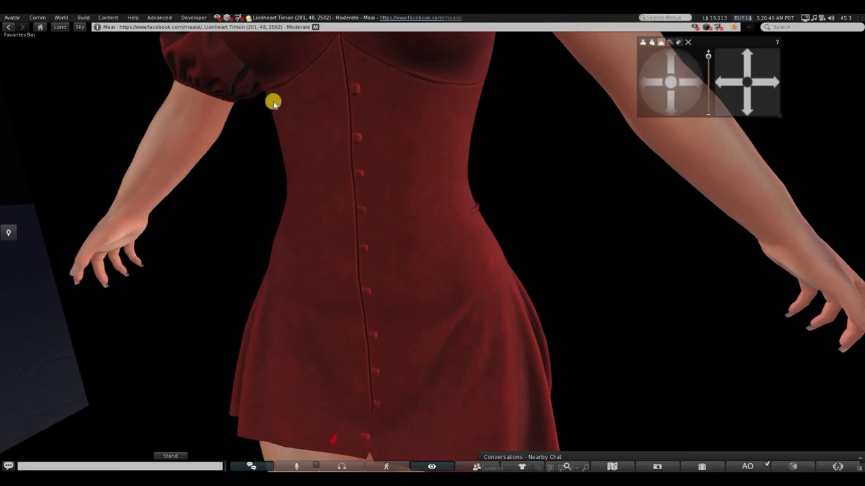
scroll(297, 113, down, 3)
scroll(610, 92, up, 2)
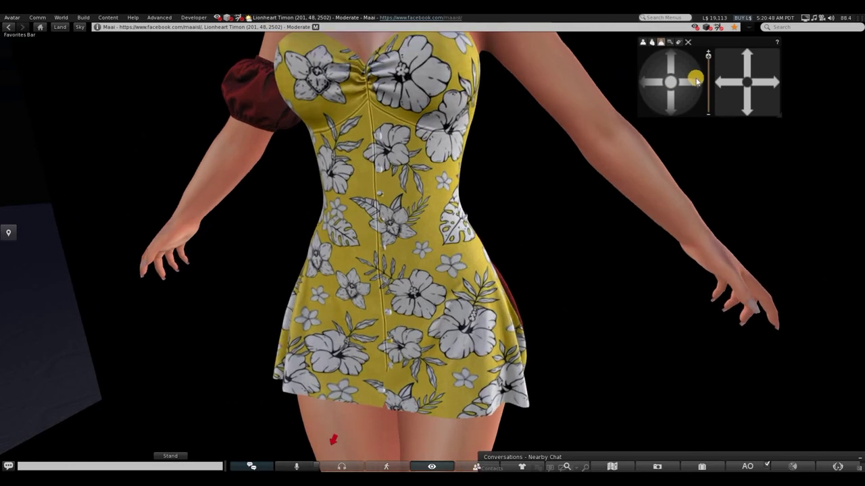
click(691, 79)
mouse_move(691, 80)
mouse_down()
mouse_move(652, 78)
mouse_move(649, 87)
mouse_move(675, 109)
mouse_move(686, 83)
mouse_up()
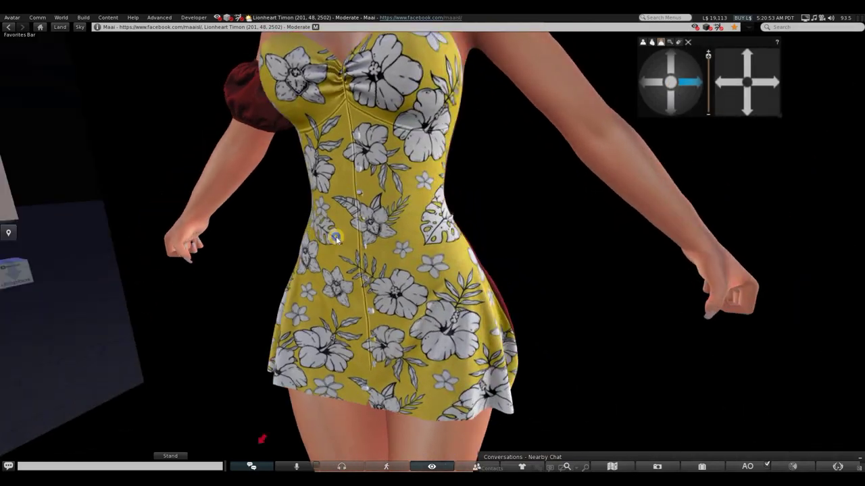
right_click(335, 235)
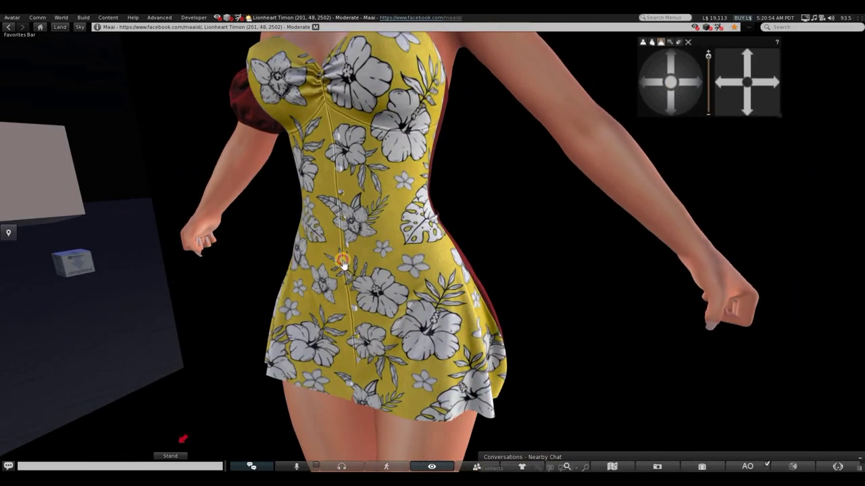
click(321, 317)
scroll(308, 285, up, 8)
scroll(307, 284, down, 7)
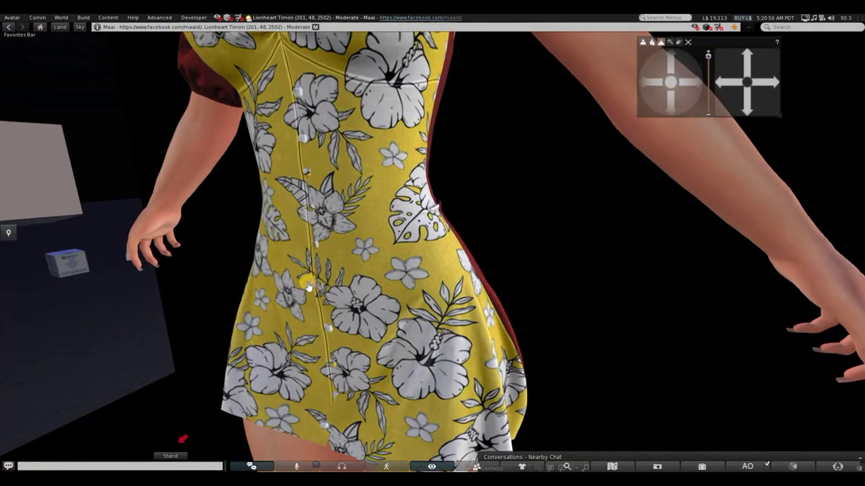
scroll(299, 265, up, 3)
scroll(293, 248, down, 5)
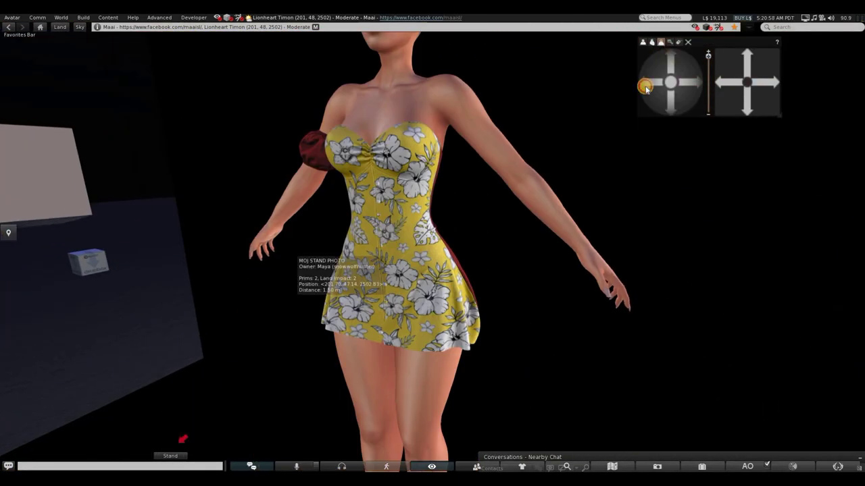
drag(645, 87, 685, 85)
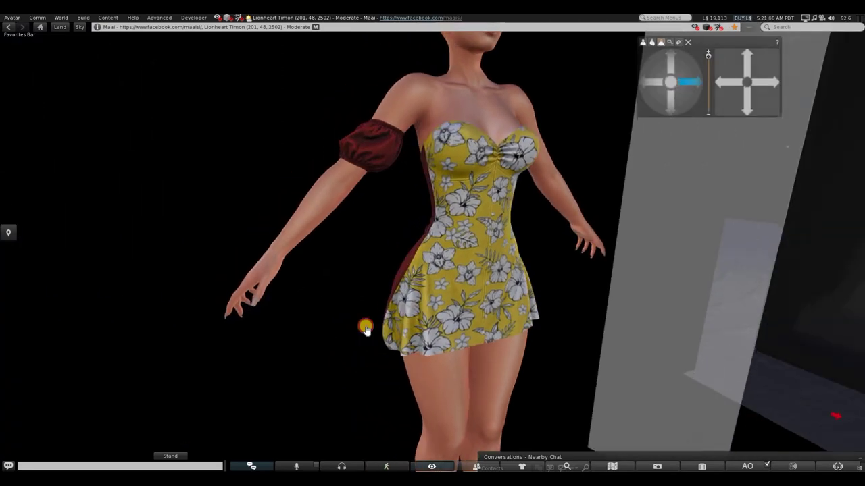
Step: Edit the dress with linked parts and face selection enabled, and apply the local yellow flowers texture as the front face's shininess (specular) map
click(385, 289)
click(198, 125)
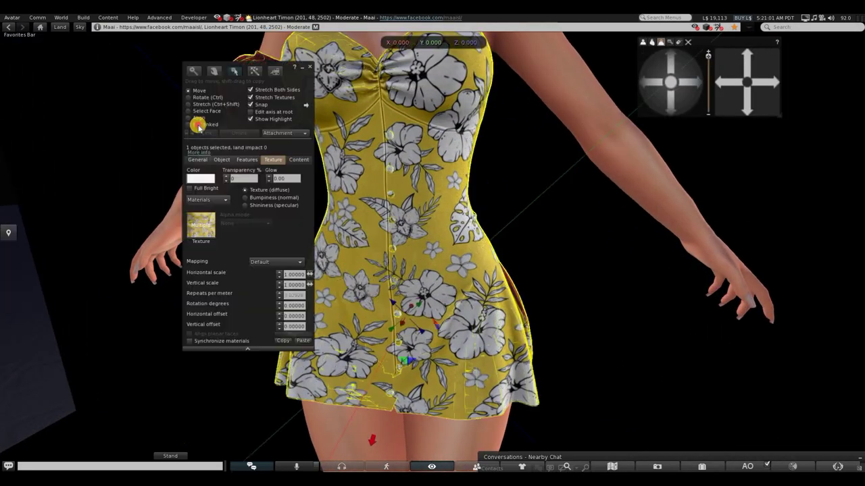
click(356, 255)
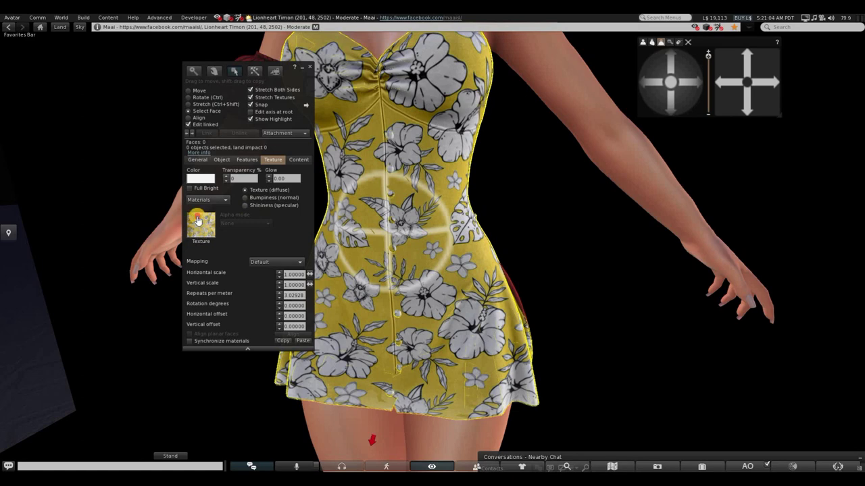
click(245, 205)
click(358, 154)
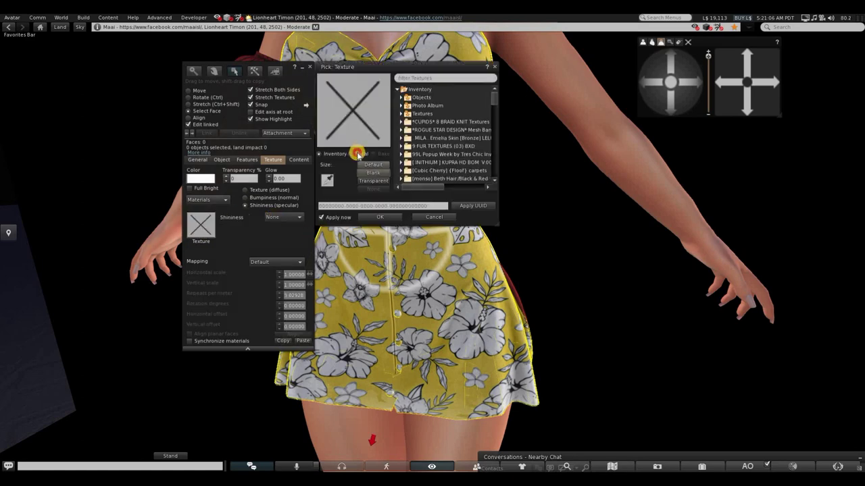
click(405, 89)
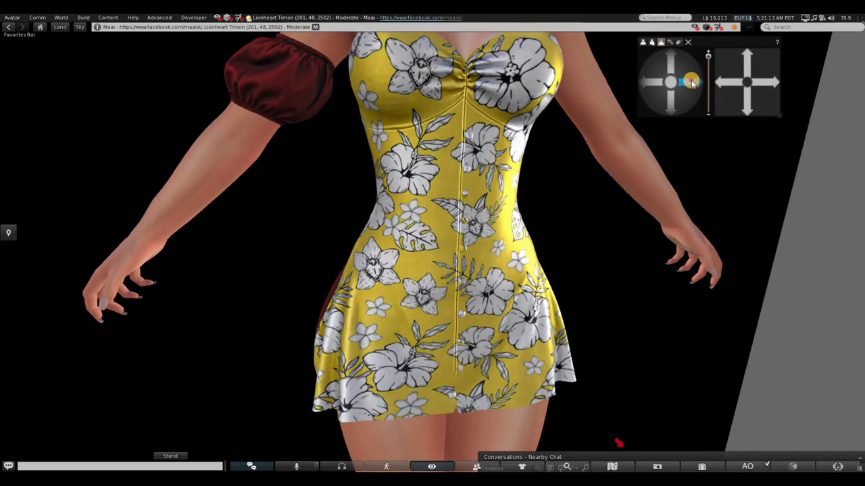
Step: Inspect the shine on the dress front from several angles and distances
drag(689, 82, 617, 182)
scroll(617, 182, up, 4)
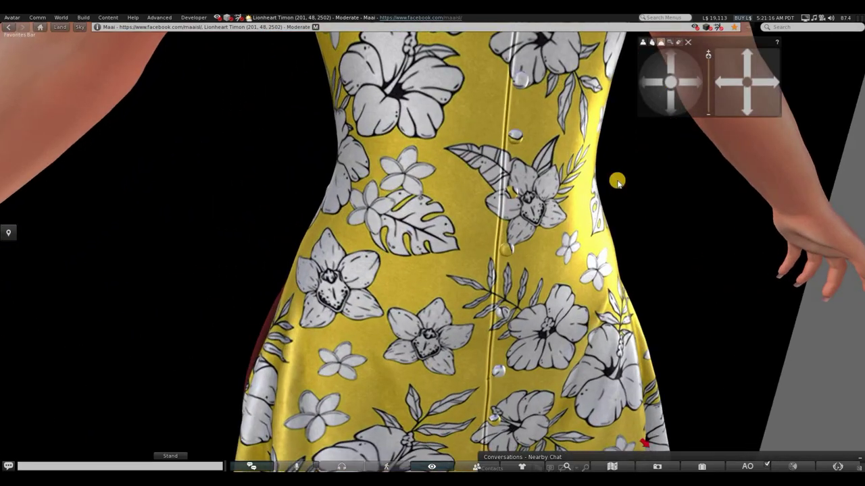
scroll(617, 182, down, 5)
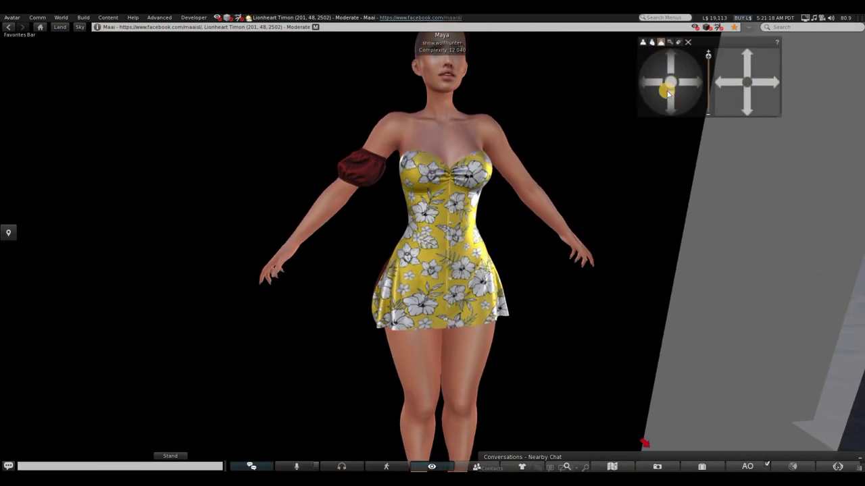
drag(666, 89, 454, 302)
Step: Create a box near the posing stand, turn on its light, and move it to about Y 50.396, Z 2503.673
scroll(338, 392, down, 5)
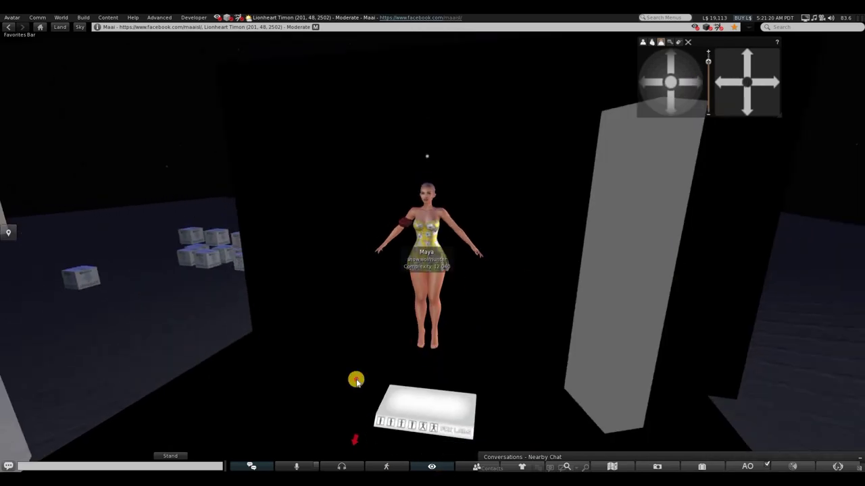
right_click(328, 387)
click(299, 392)
click(313, 408)
click(247, 159)
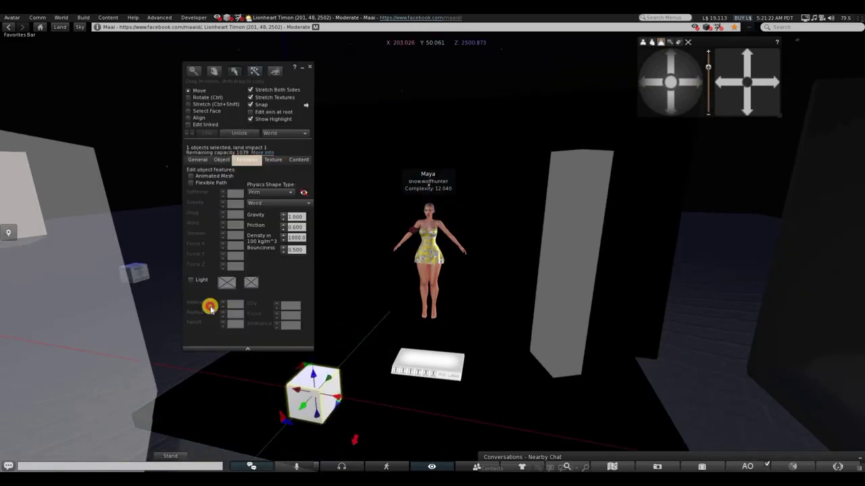
click(192, 280)
drag(307, 374, 248, 161)
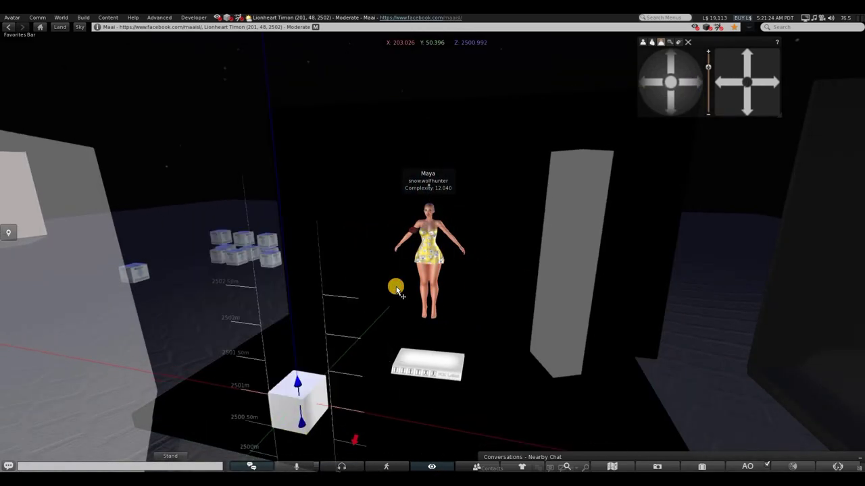
Step: Examine the newly lit dress up close and from the side, closing the box's edit window
scroll(393, 289, up, 6)
scroll(405, 269, up, 5)
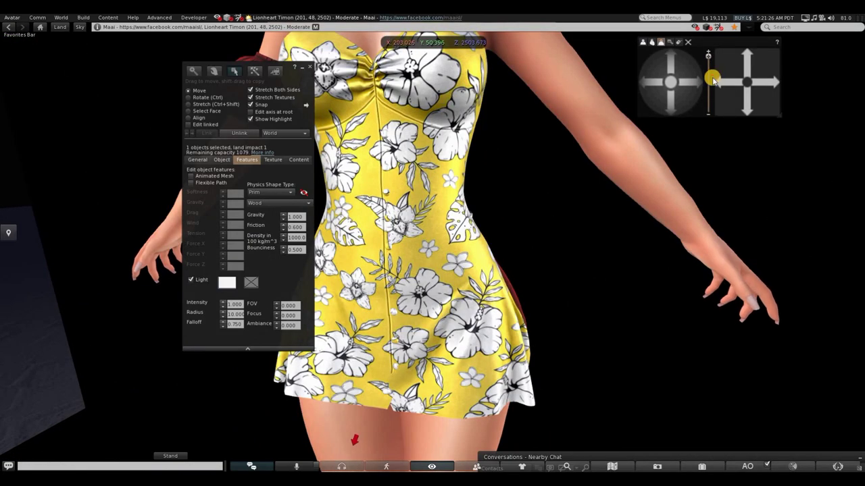
drag(684, 79, 307, 90)
click(310, 67)
drag(686, 79, 558, 206)
Step: Review the dress's shininess (specular) texture settings and close its edit window
right_click(558, 205)
click(579, 183)
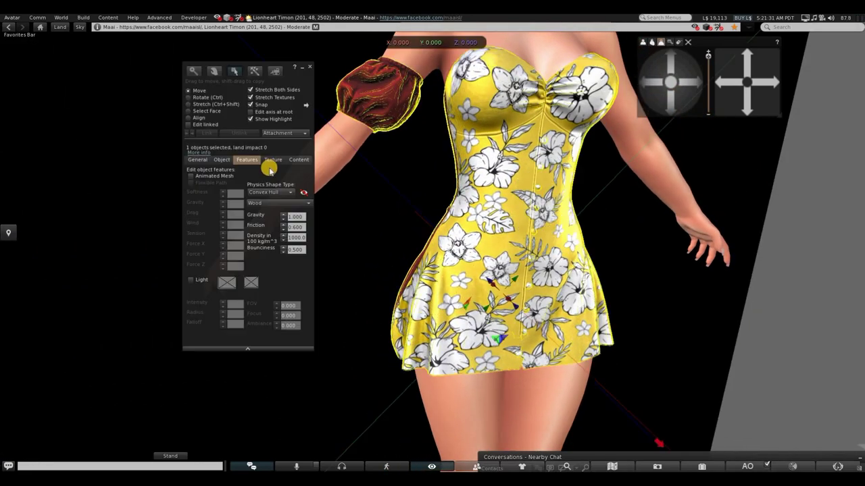
click(273, 159)
click(284, 217)
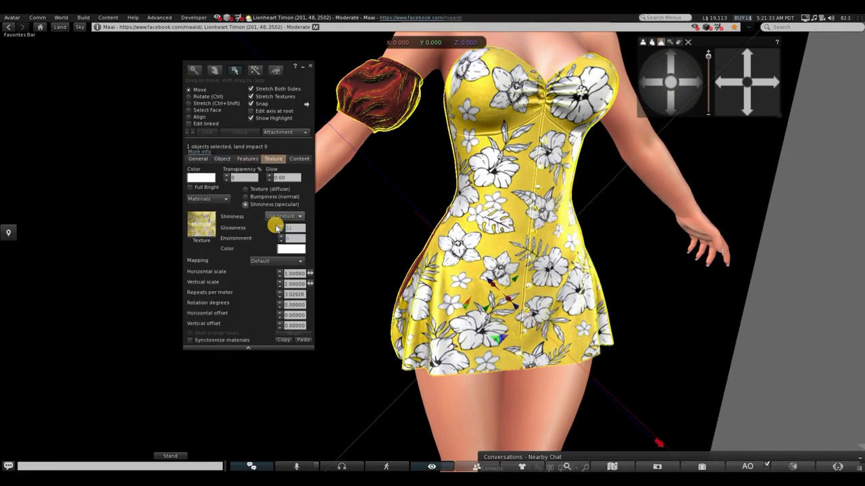
click(309, 68)
click(679, 81)
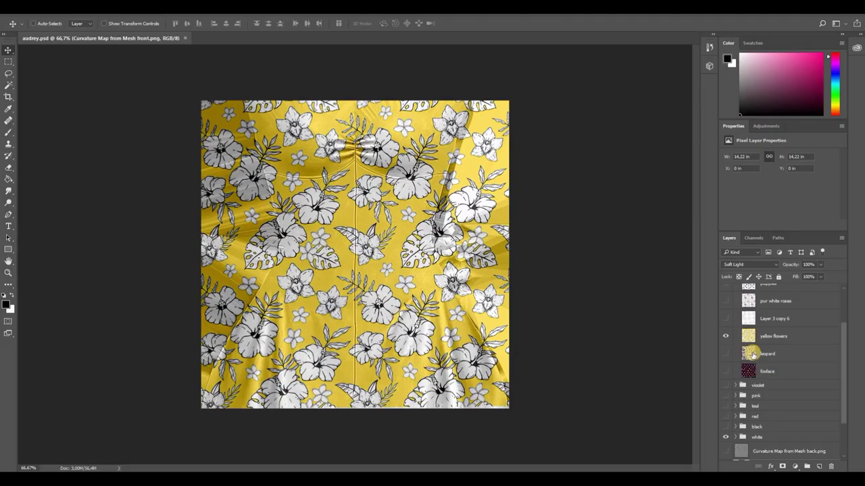
Step: Switch to Photoshop, hide the yellow flowers pattern, and show the pur white roses pattern over the white garment
click(726, 336)
scroll(727, 339, up, 2)
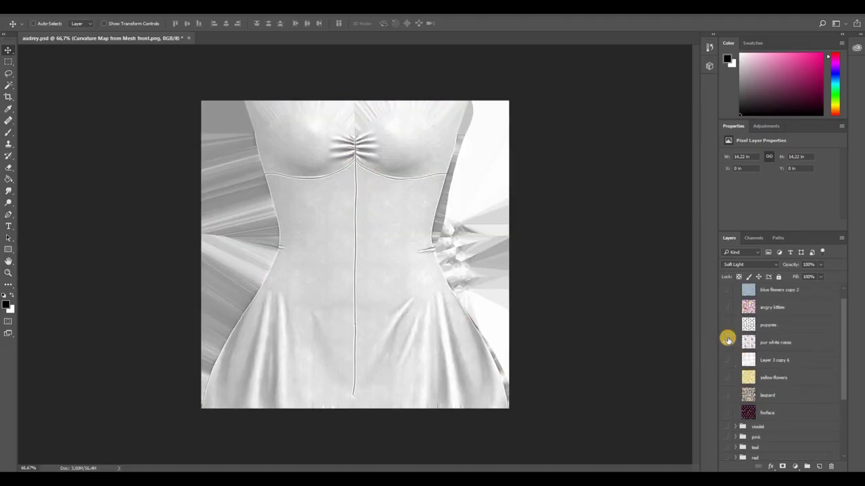
click(726, 342)
click(723, 319)
scroll(723, 331, up, 1)
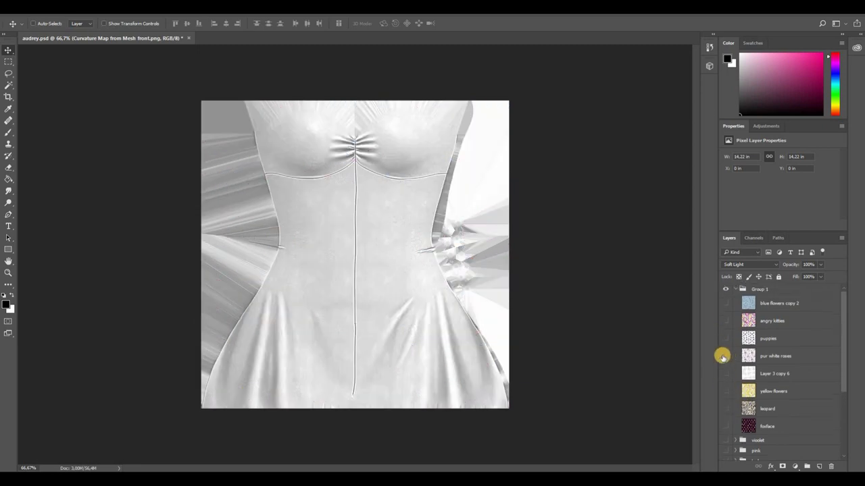
click(722, 357)
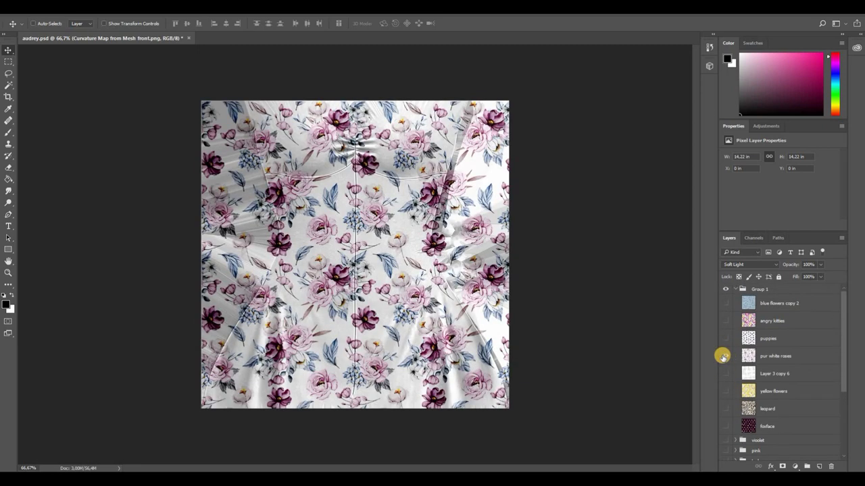
click(727, 360)
click(725, 349)
click(723, 343)
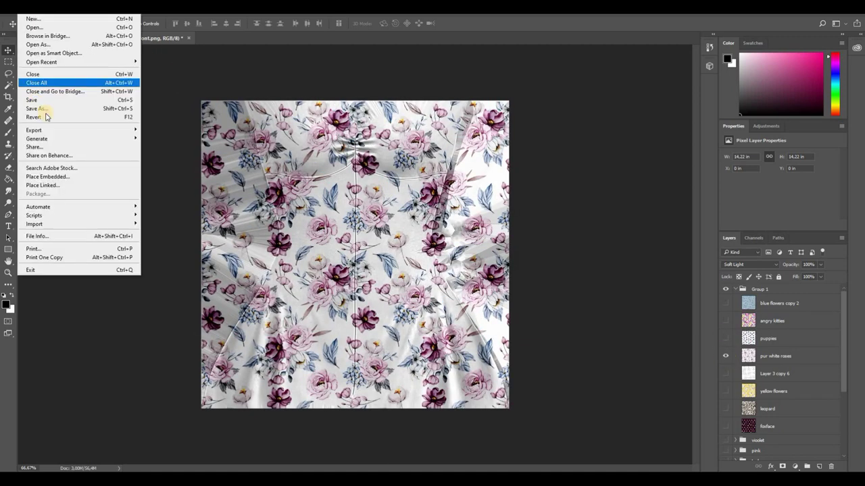
Step: Save the pur white roses version as a PNG, overwriting audrey1 in the front folder
click(46, 109)
click(198, 378)
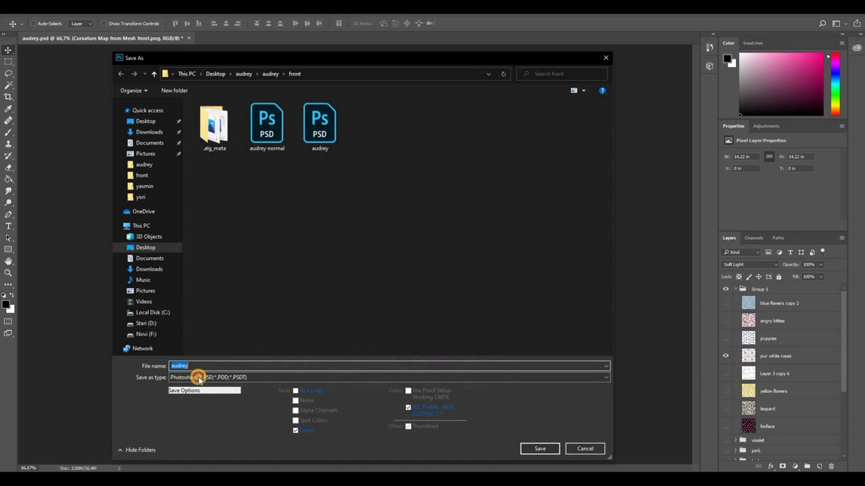
click(194, 341)
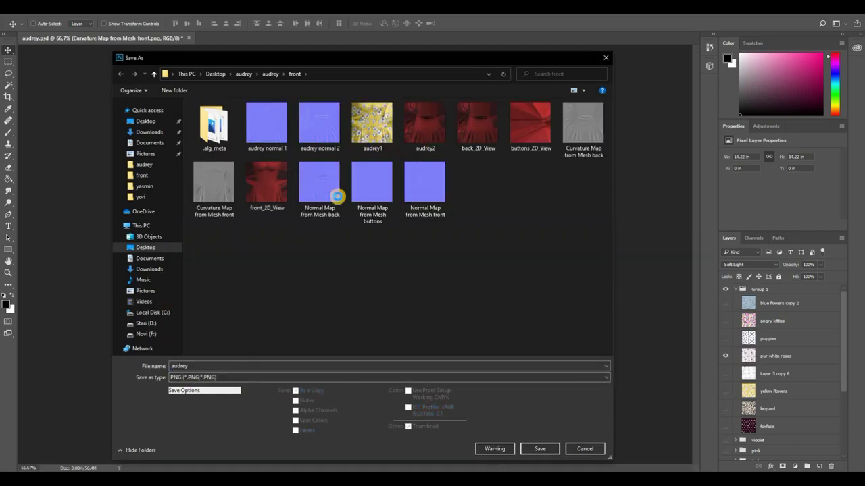
key(Return)
key(y)
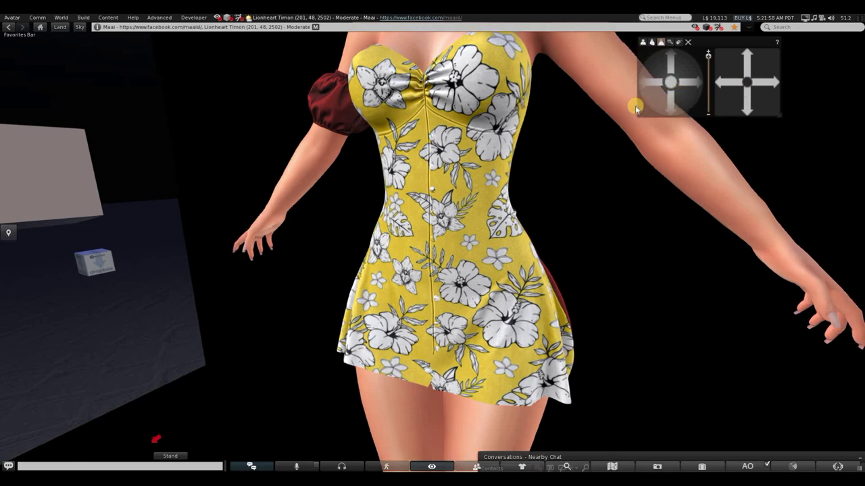
Step: Return to the Second Life viewer and examine the white roses texture on the dress from both sides
click(645, 83)
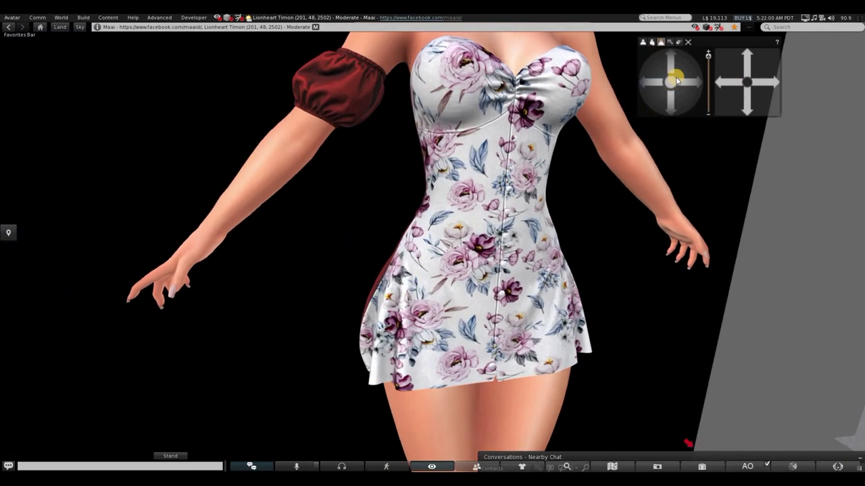
key(alt+Left)
scroll(534, 168, up, 2)
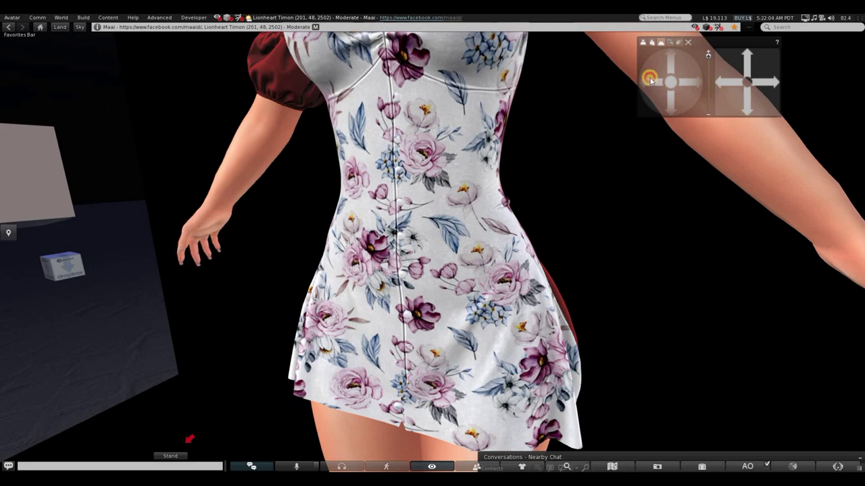
drag(650, 79, 650, 78)
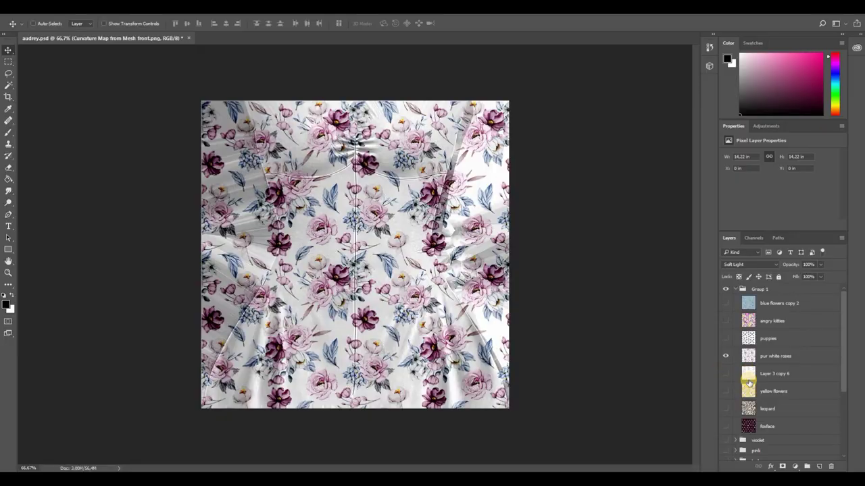
Step: Hide the front curvature map and buttons layers, show the back curvature map, and set its blend mode to Soft Light
scroll(730, 398, down, 4)
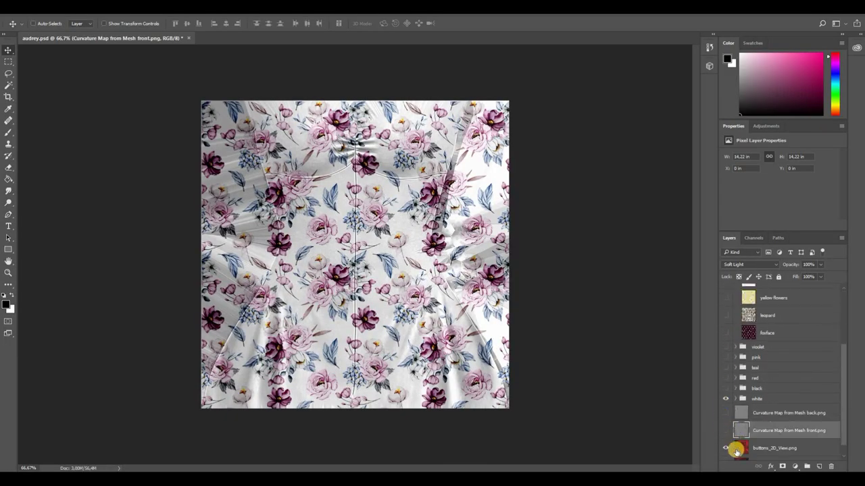
click(726, 431)
scroll(723, 433, down, 1)
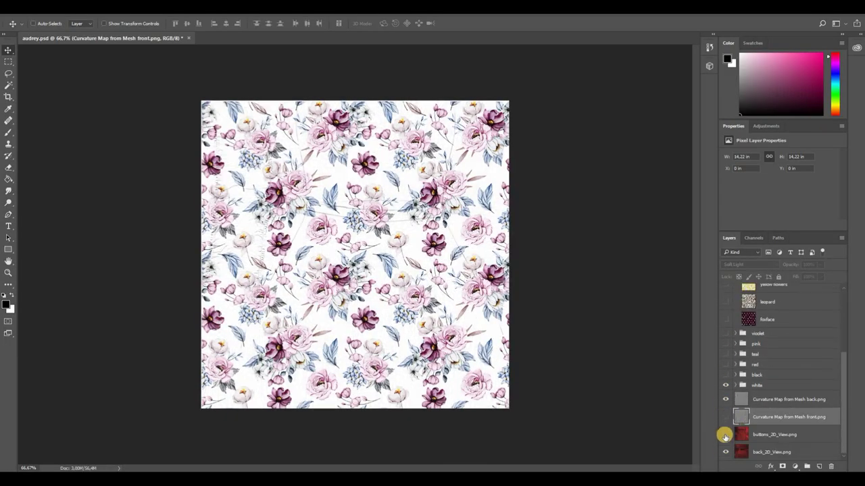
click(770, 400)
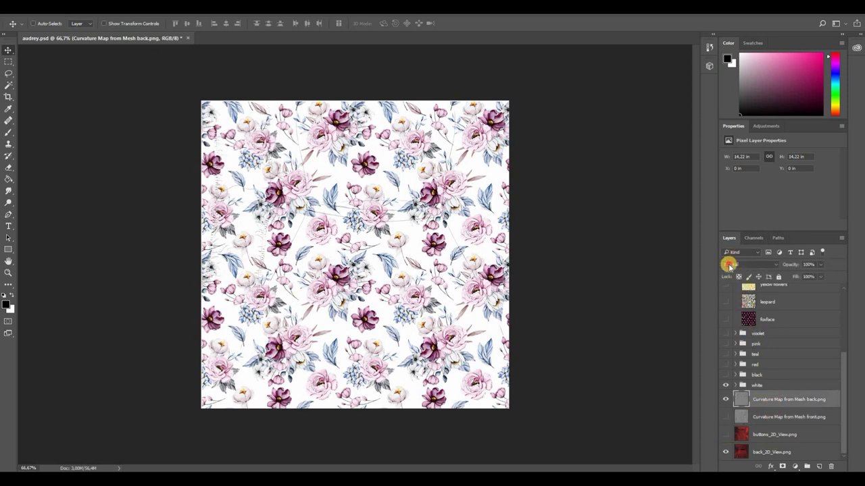
click(750, 264)
click(750, 358)
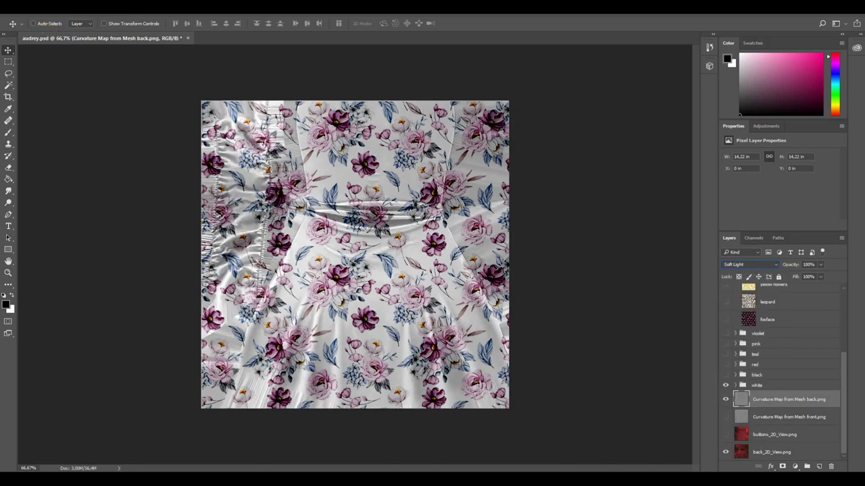
Step: Save the back version of the white roses texture as a PNG, overwriting audrey2 in the front folder
key(alt+f)
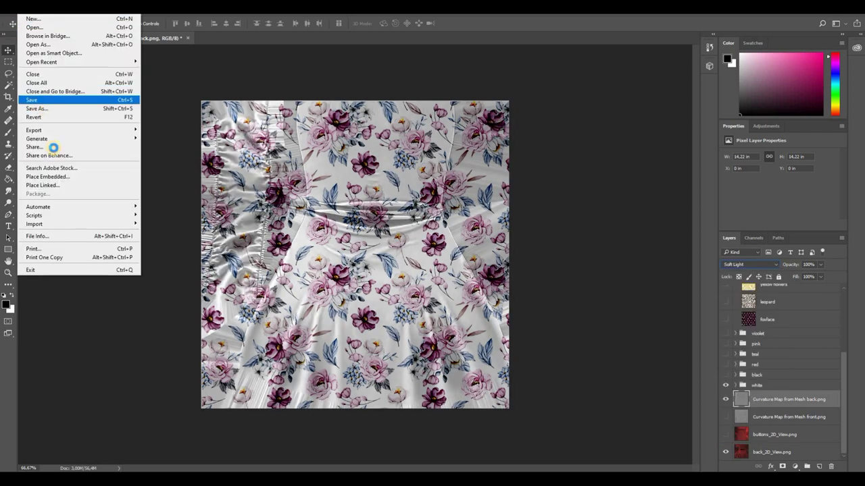
click(40, 106)
click(186, 376)
click(189, 341)
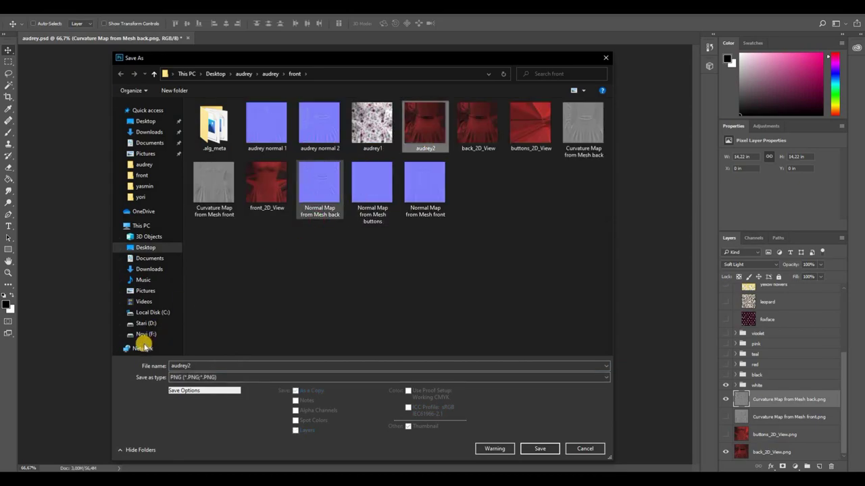
key(Return)
key(Return)
Step: Switch to the Second Life viewer and examine the white roses dress and sleeve from the front, side and back
key(alt+Tab)
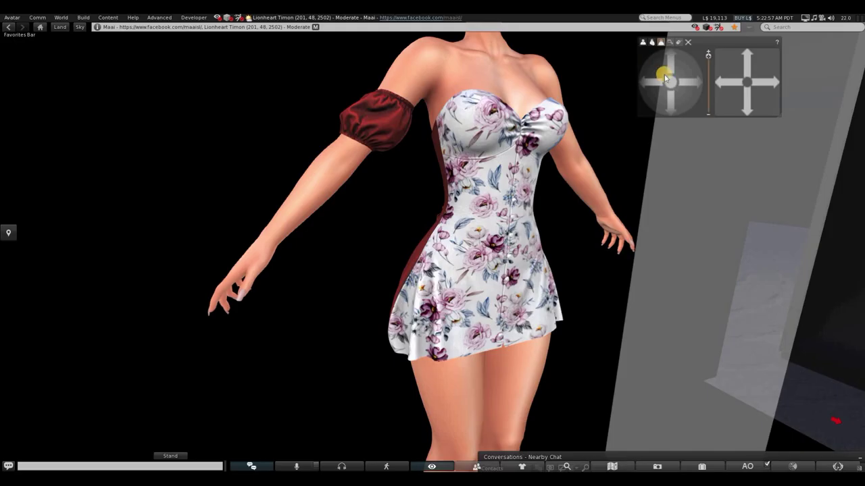
drag(687, 75, 711, 87)
click(708, 54)
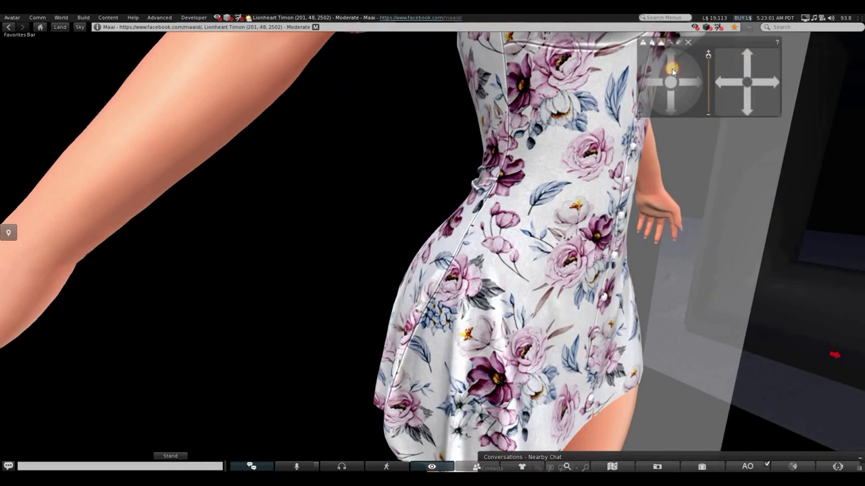
click(746, 63)
click(670, 64)
drag(638, 101, 629, 131)
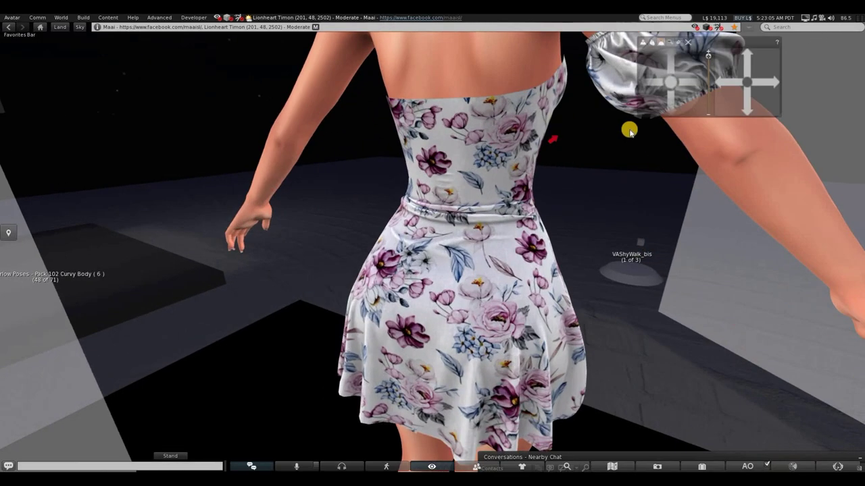
scroll(632, 128, down, 2)
click(762, 79)
click(691, 88)
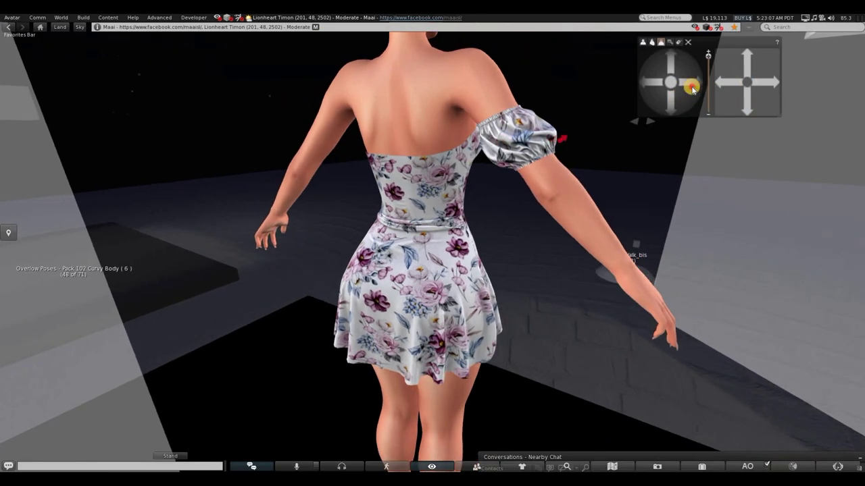
drag(691, 87, 726, 114)
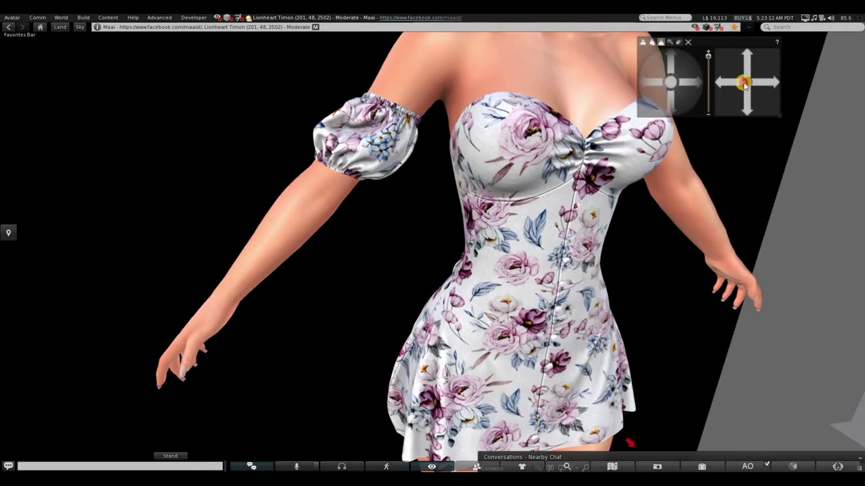
drag(744, 84, 657, 87)
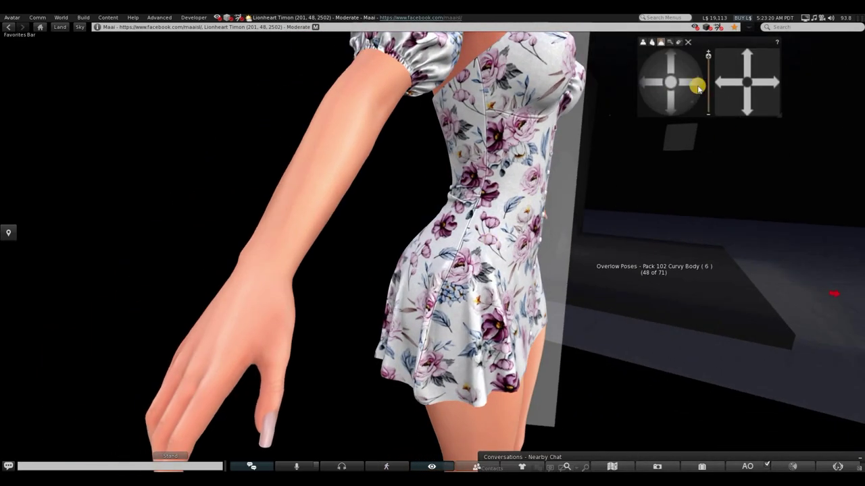
click(698, 83)
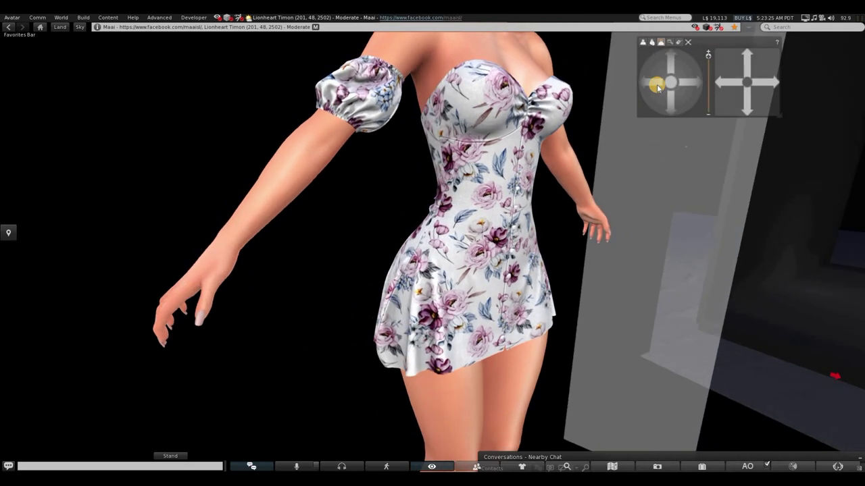
Step: Inspect the floral print, side seam and front buttons of the dress up close and from a distance
scroll(549, 235, up, 5)
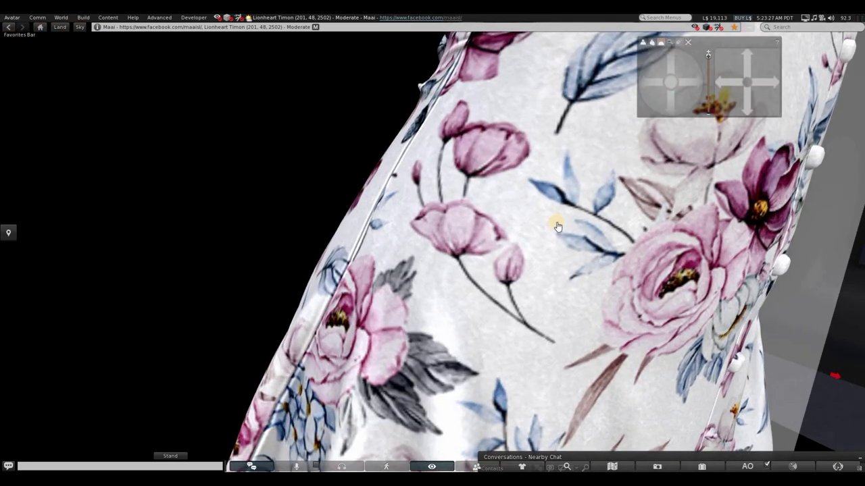
scroll(672, 102, down, 3)
drag(684, 86, 686, 82)
scroll(332, 270, up, 3)
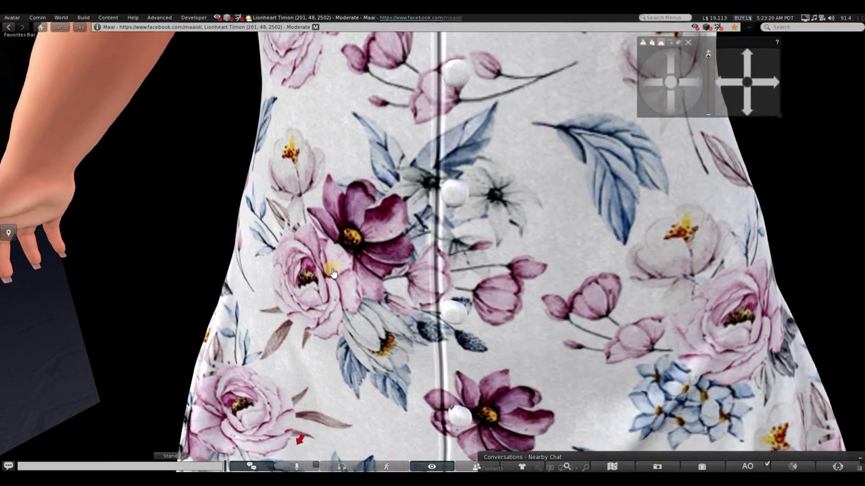
scroll(332, 271, down, 5)
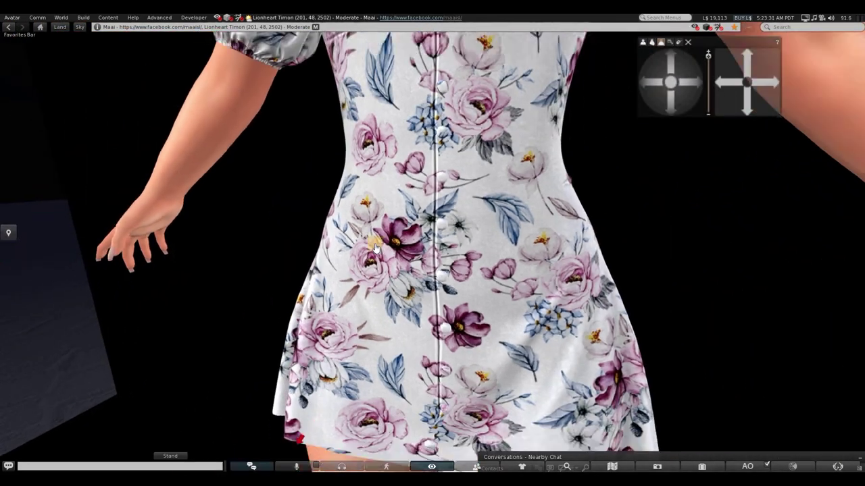
scroll(373, 247, up, 3)
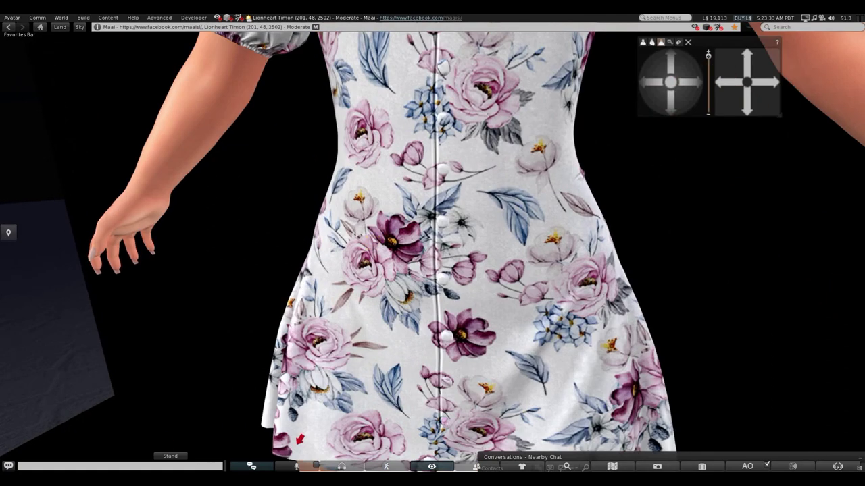
scroll(83, 141, down, 2)
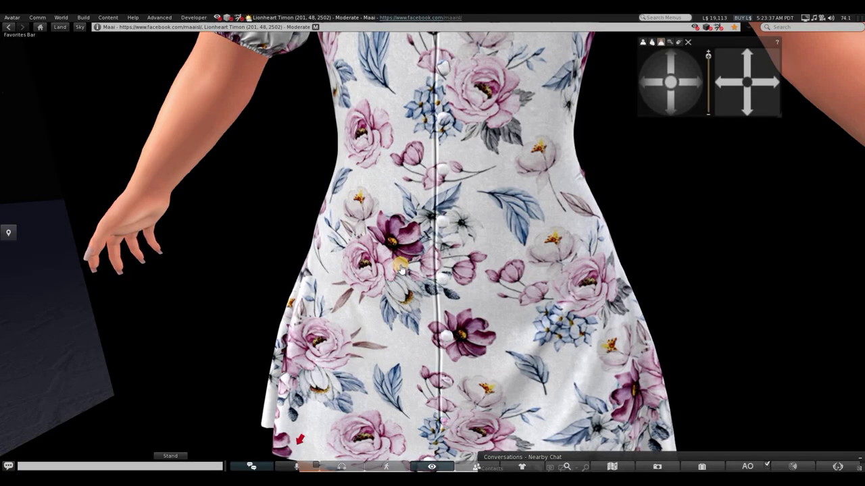
scroll(500, 251, down, 2)
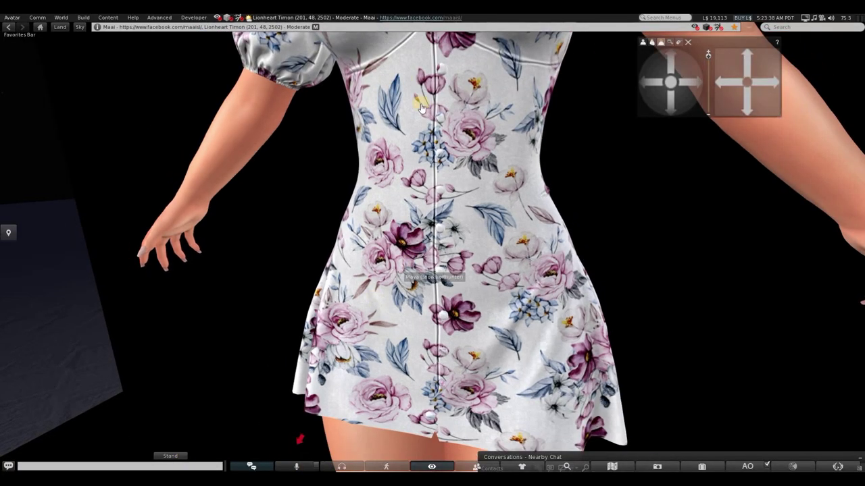
scroll(402, 108, down, 2)
scroll(448, 123, up, 2)
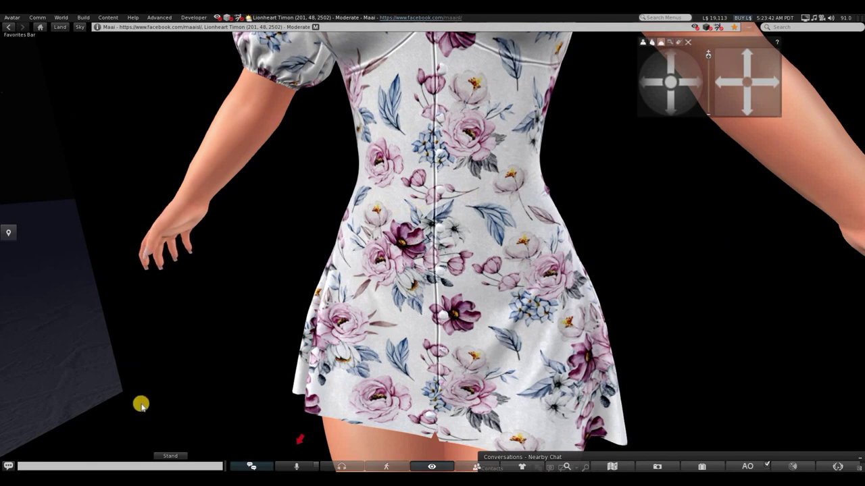
scroll(415, 247, down, 3)
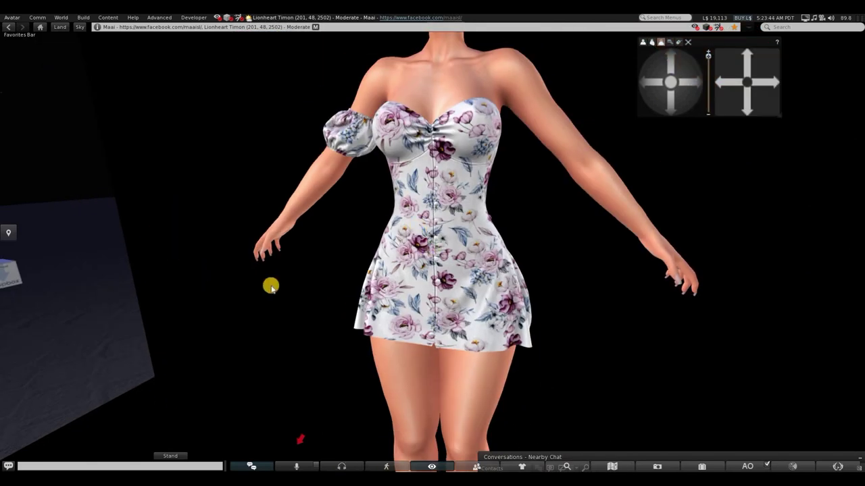
Step: Open the dress for editing, set its specular shininess to High, and close the edit window
right_click(378, 270)
click(338, 247)
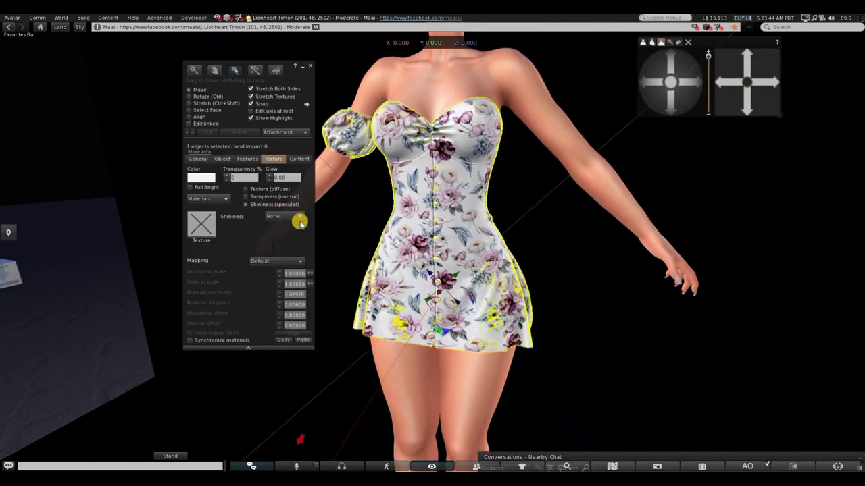
scroll(352, 223, up, 2)
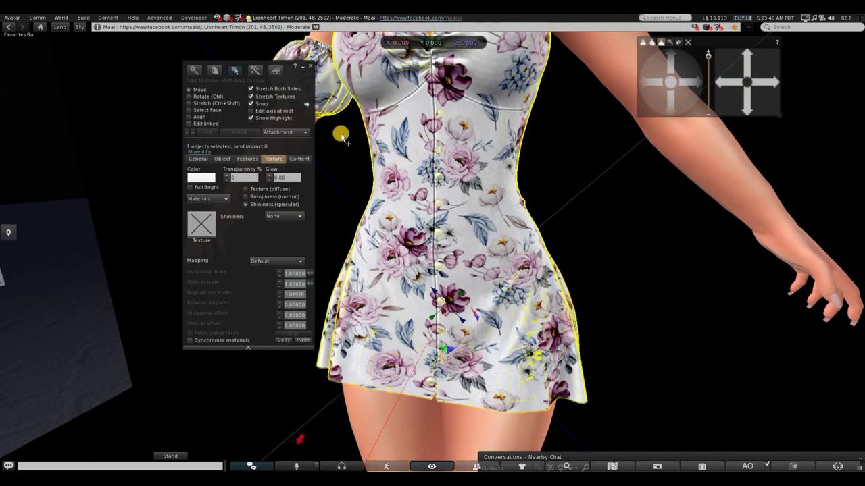
click(283, 216)
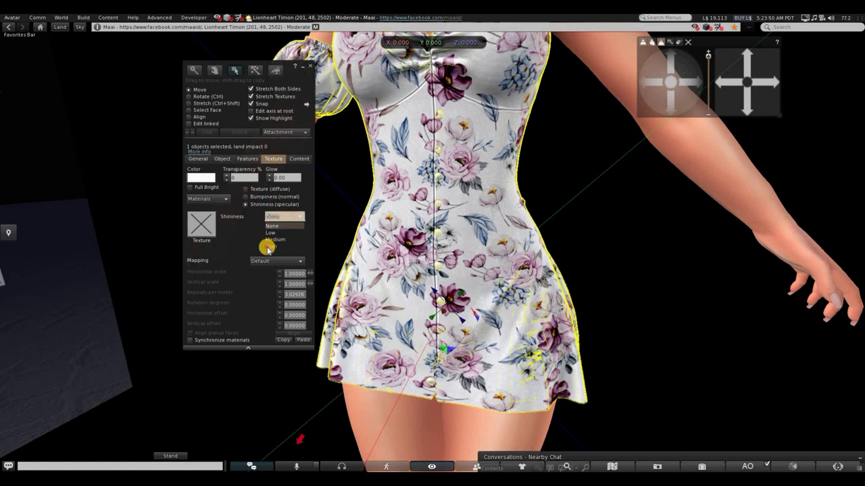
click(284, 246)
click(642, 82)
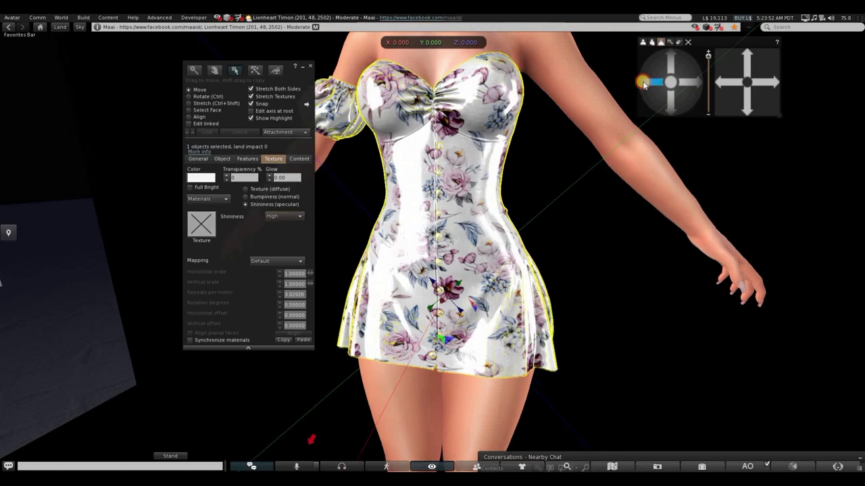
key(ctrl+w)
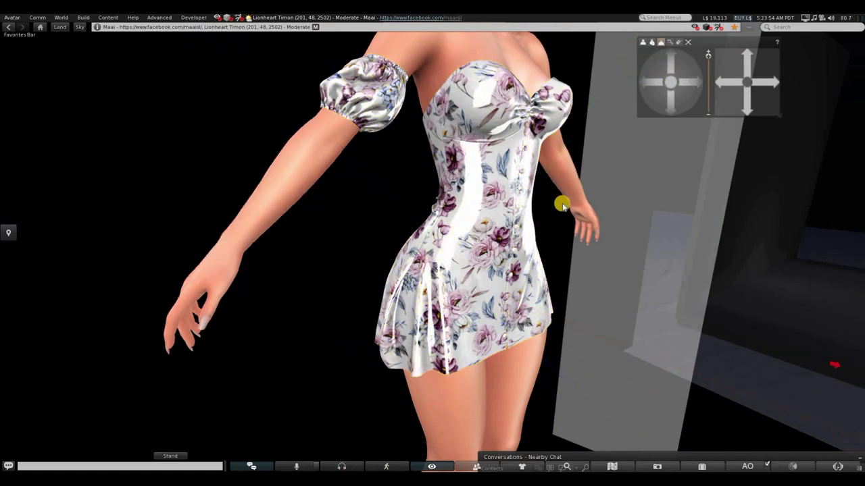
Step: Edit the dress again and set its texture color to black
right_click(482, 259)
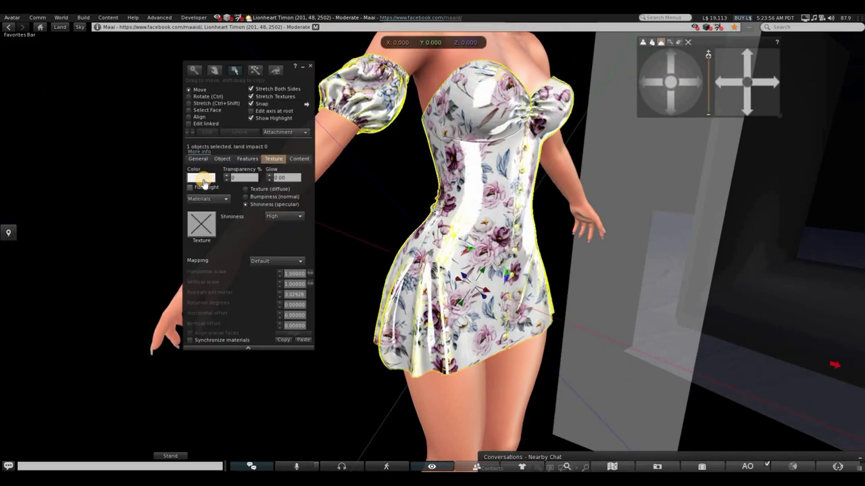
click(201, 178)
click(325, 197)
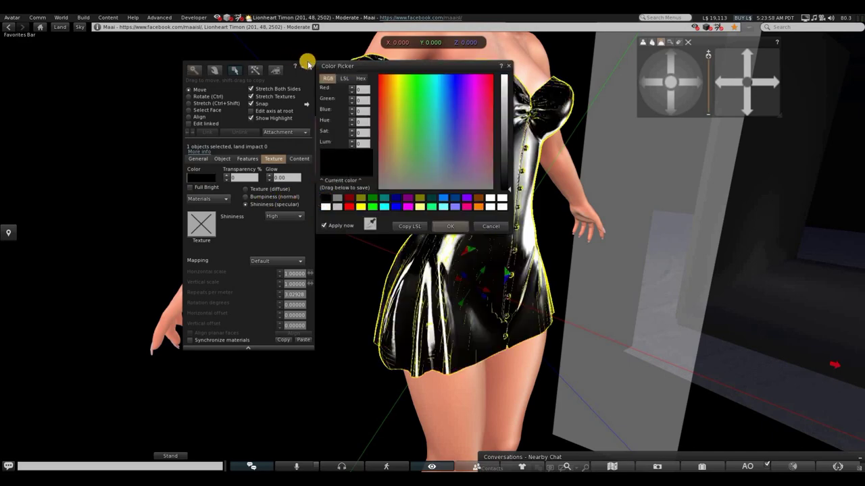
Step: Examine the shiny black dress from several angles, checking how highlights fall on the folds and buttons
click(685, 89)
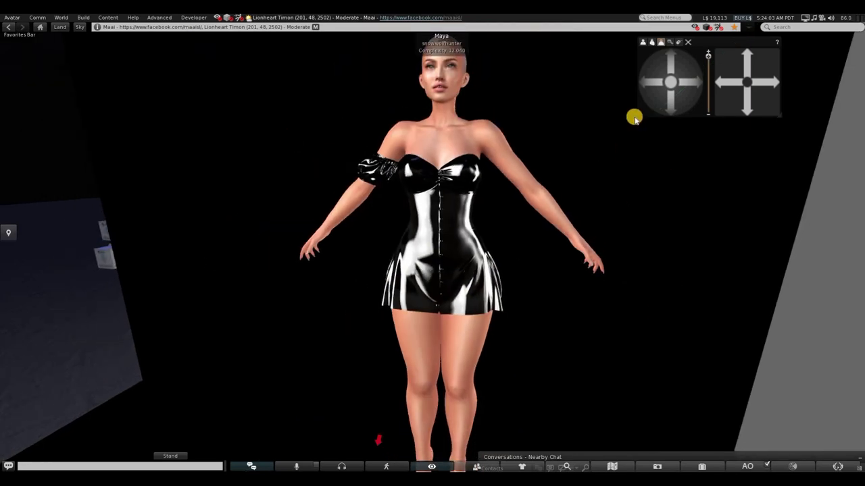
scroll(634, 117, up, 3)
click(671, 77)
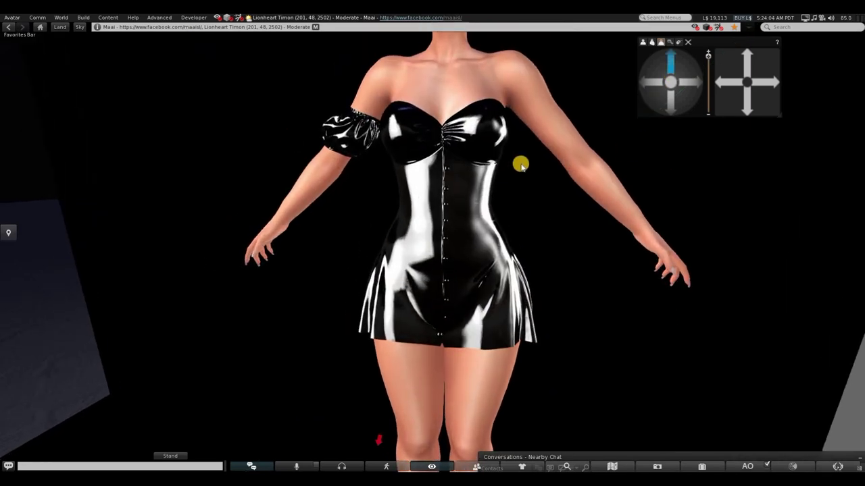
click(689, 75)
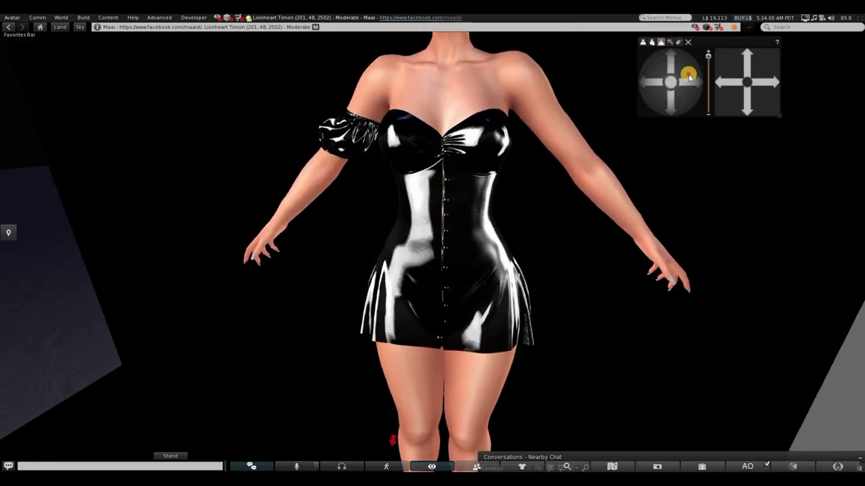
click(689, 78)
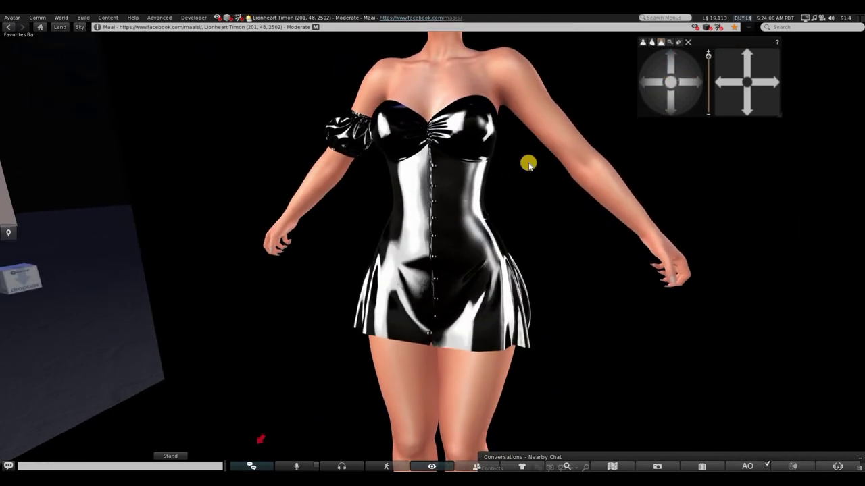
click(645, 81)
click(686, 82)
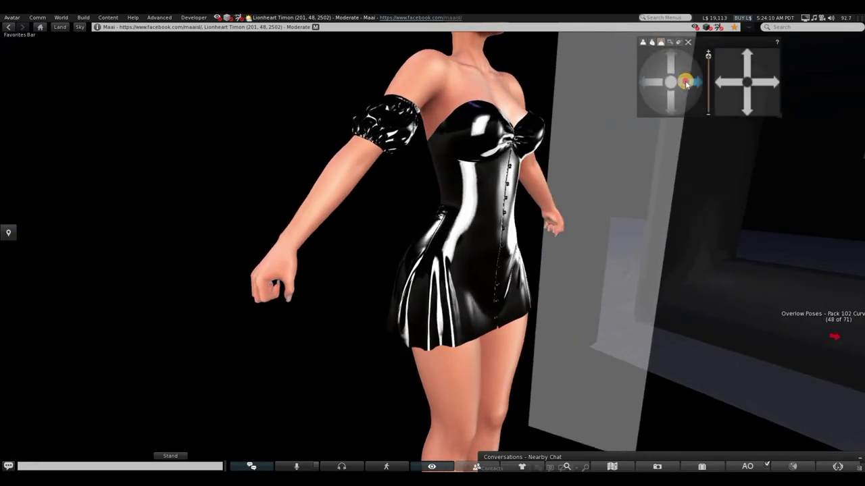
drag(642, 83, 678, 61)
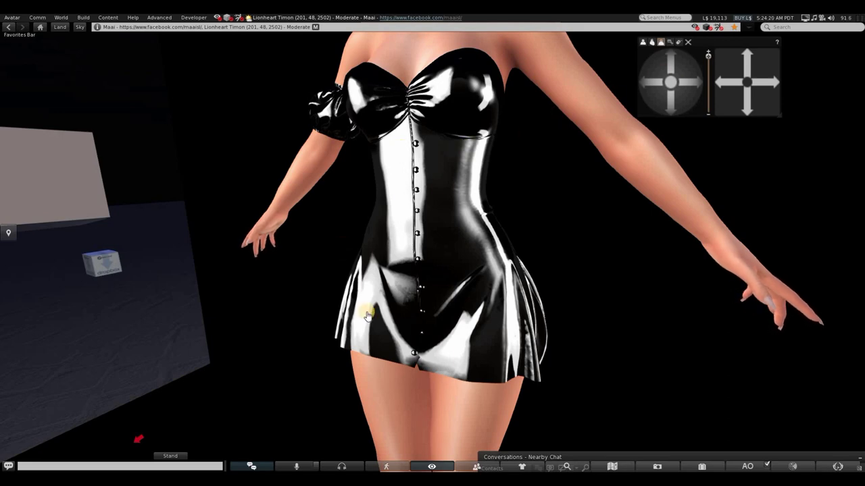
scroll(326, 275, down, 3)
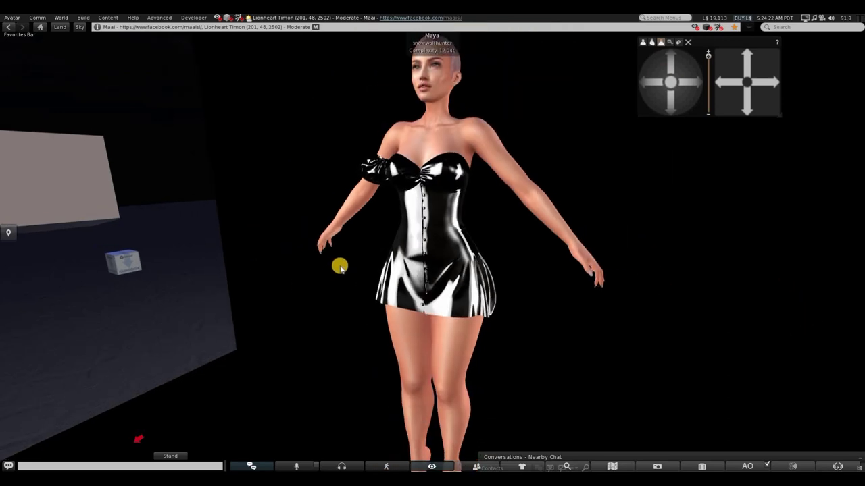
Step: Edit the dress, apply the local texture audrey1 as its specular shininess map, and darken the specular color to dark grey
scroll(351, 253, up, 3)
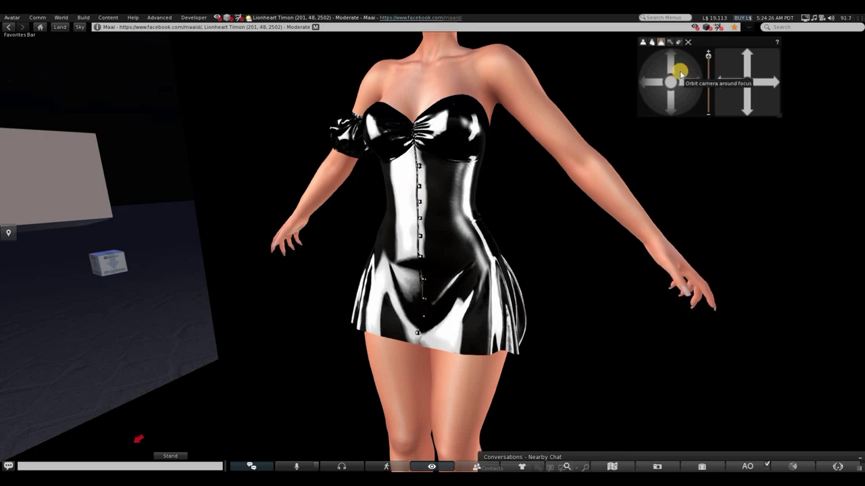
right_click(449, 253)
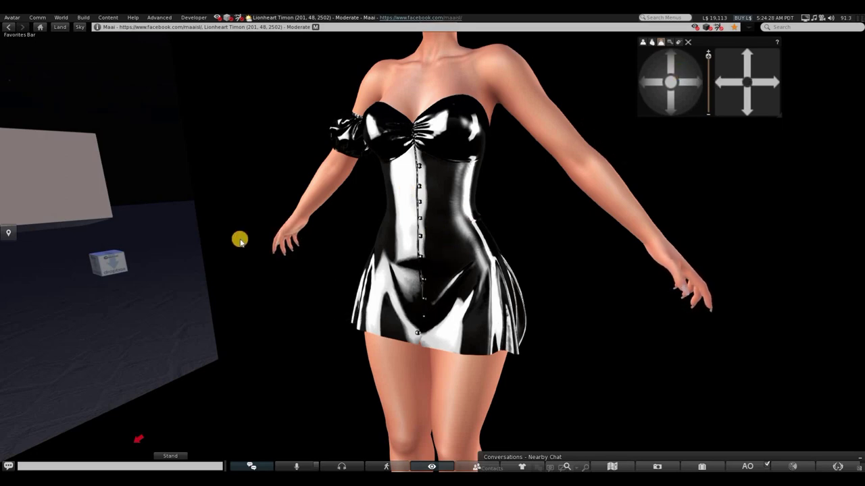
click(255, 190)
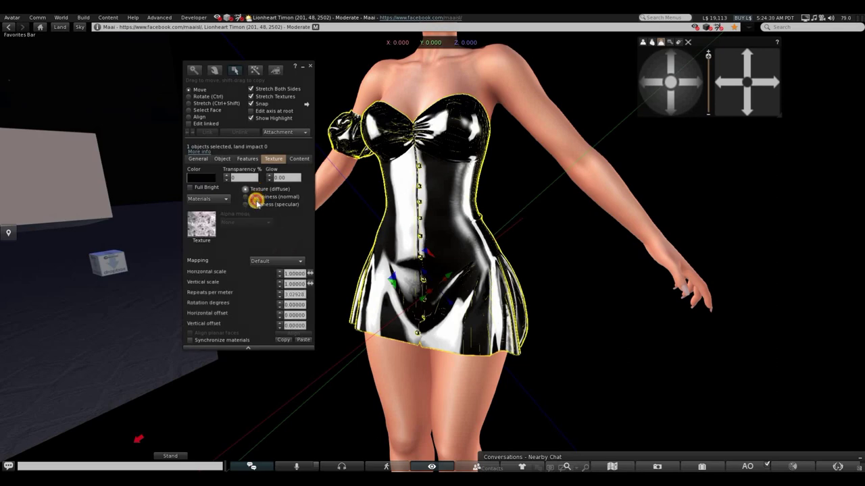
click(247, 197)
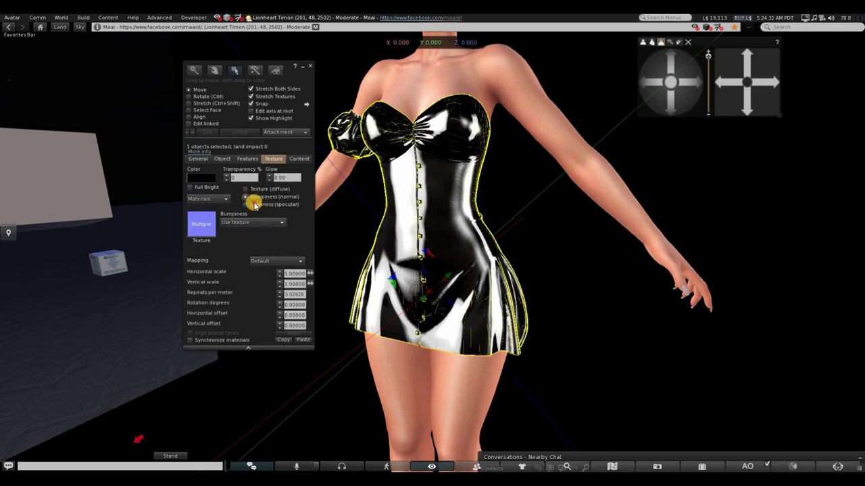
click(246, 204)
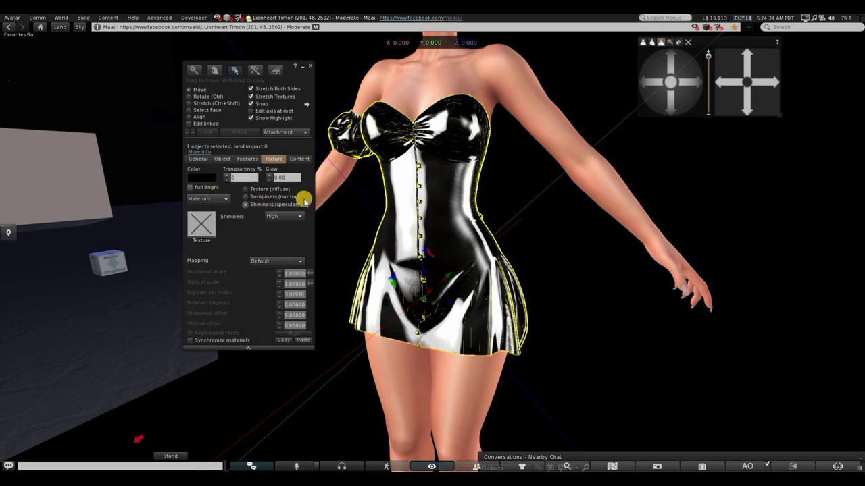
click(230, 188)
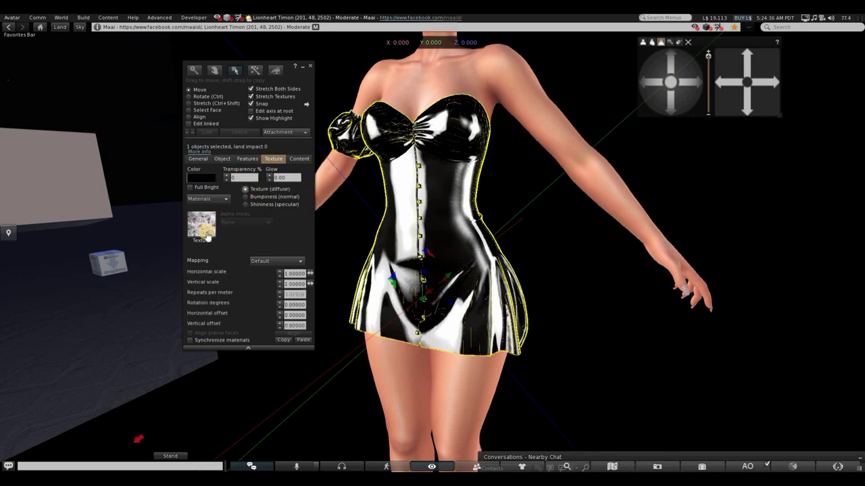
click(251, 205)
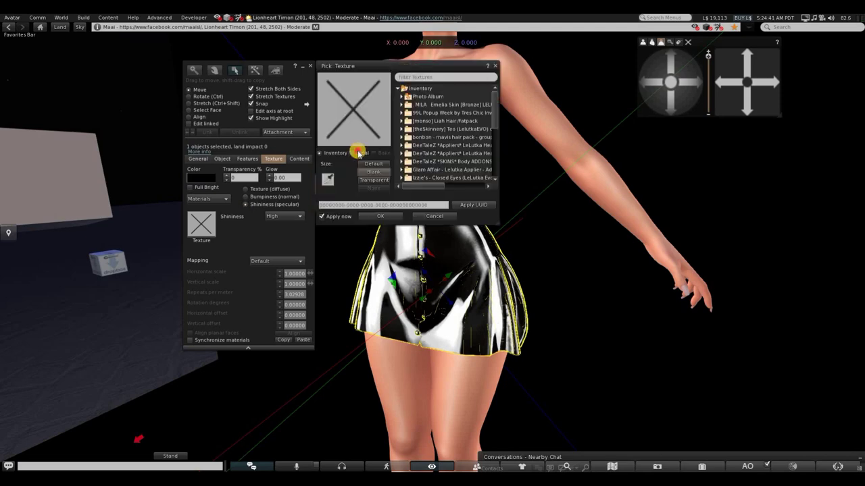
click(351, 153)
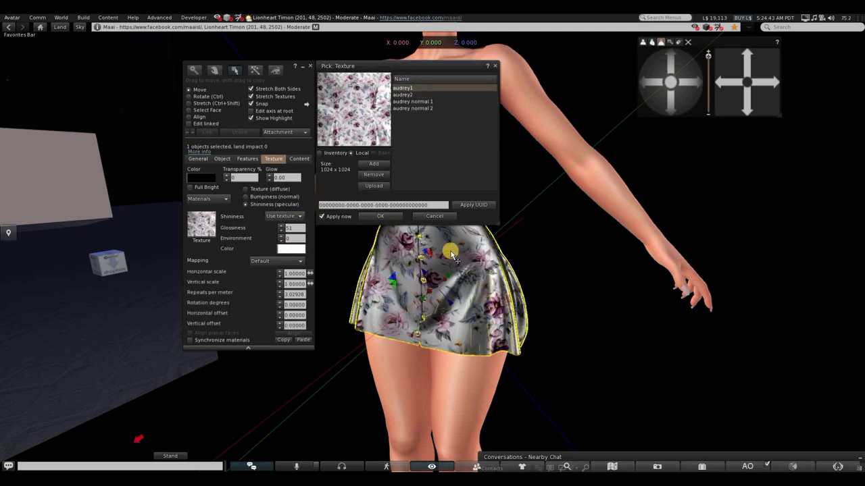
click(285, 249)
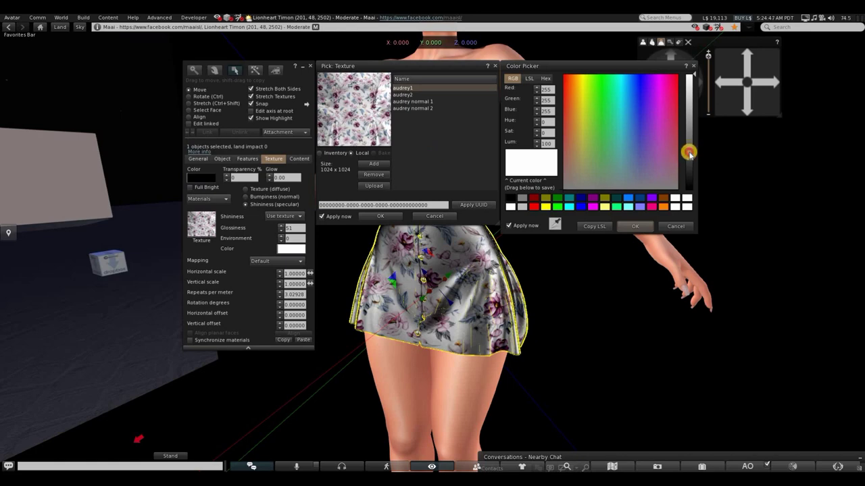
drag(689, 153, 688, 172)
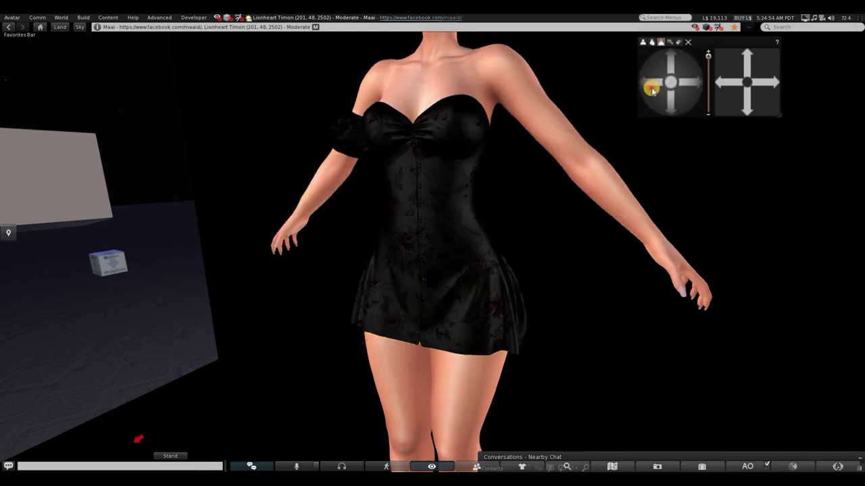
Step: Examine the black dress from the front and side, checking how the floral specular pattern catches the light
click(652, 87)
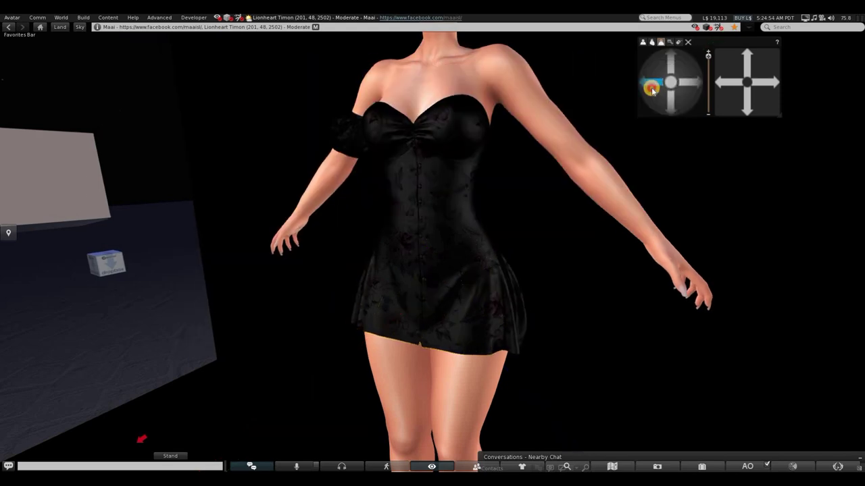
click(700, 83)
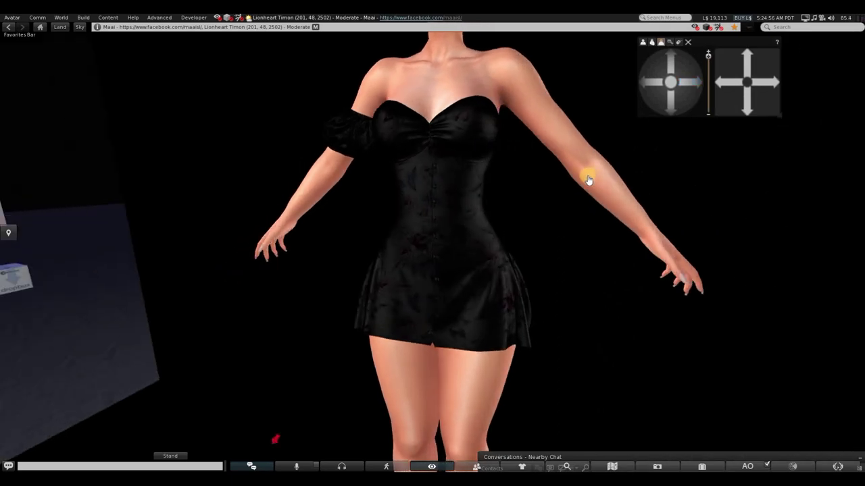
scroll(463, 234, up, 2)
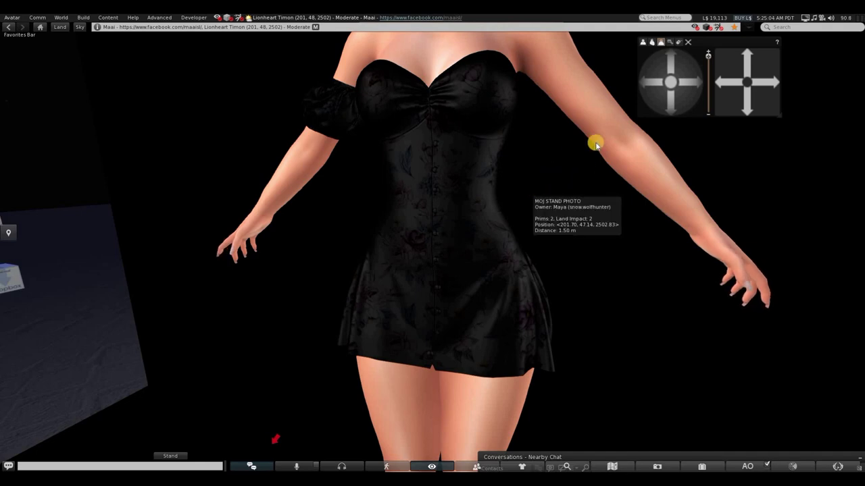
drag(660, 94, 672, 98)
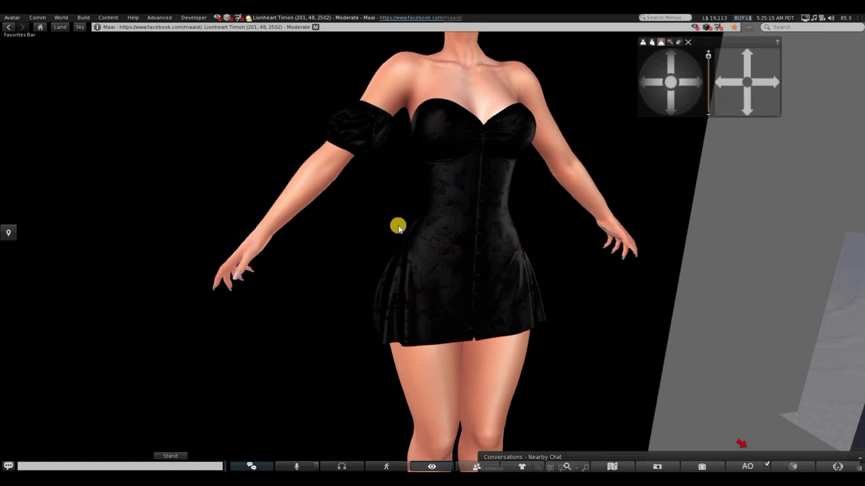
click(696, 83)
drag(697, 85, 648, 102)
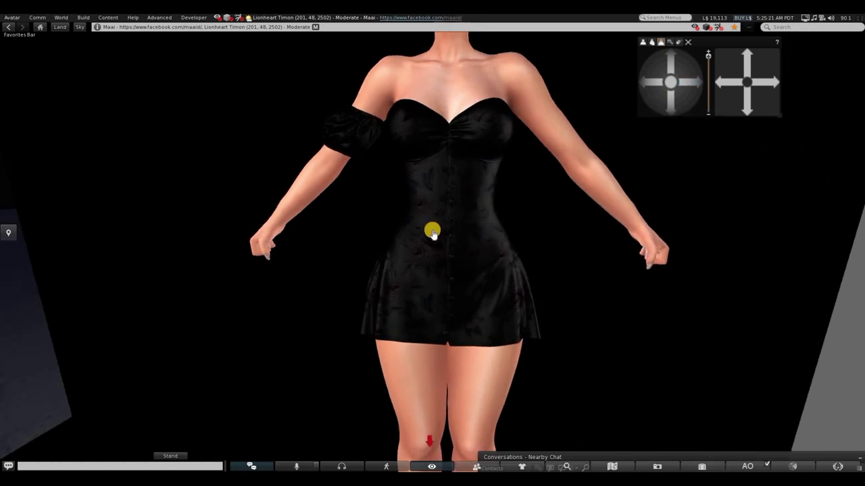
Step: Check the shader and shadow options in the graphics preferences and close them
key(ctrl+p)
click(567, 219)
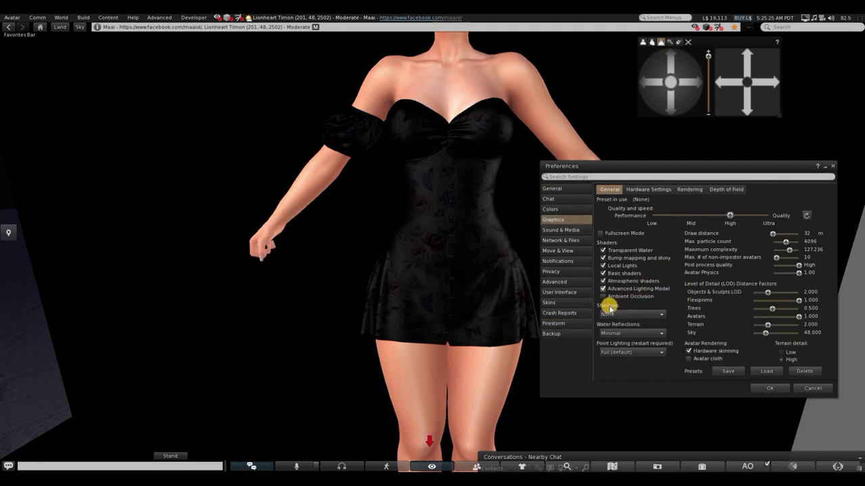
click(765, 390)
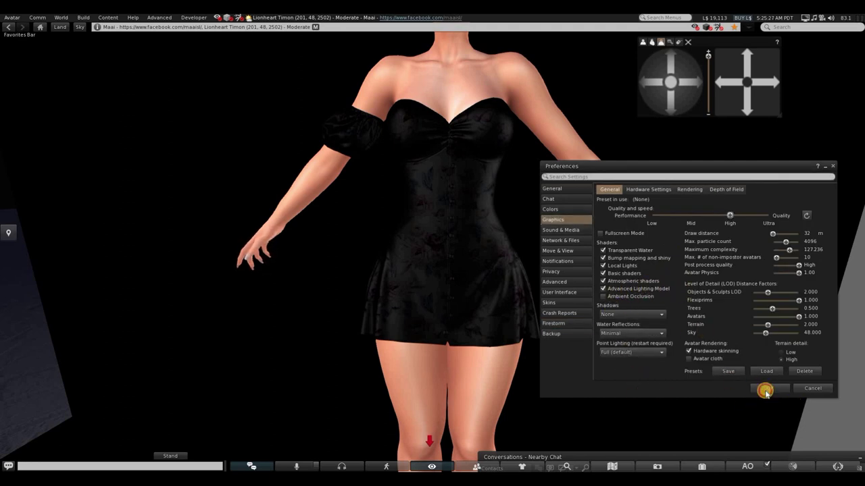
Step: Edit the dress again, set its texture color to white, and close the edit window
click(686, 78)
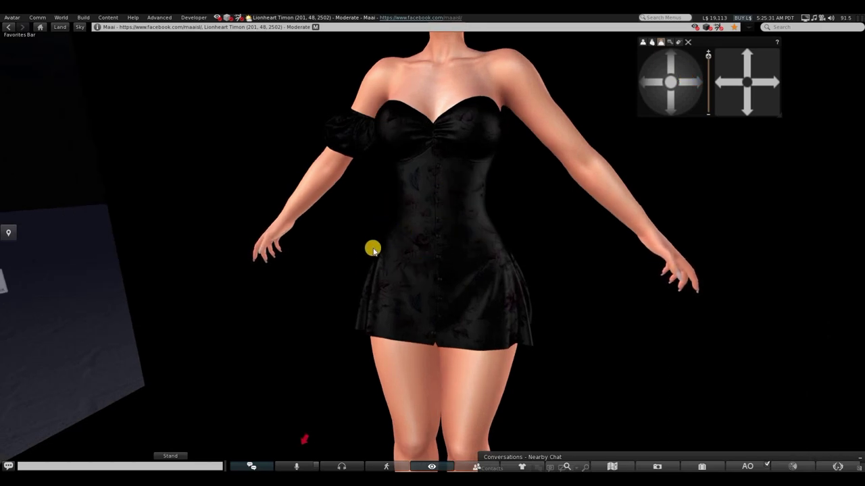
scroll(372, 250, up, 3)
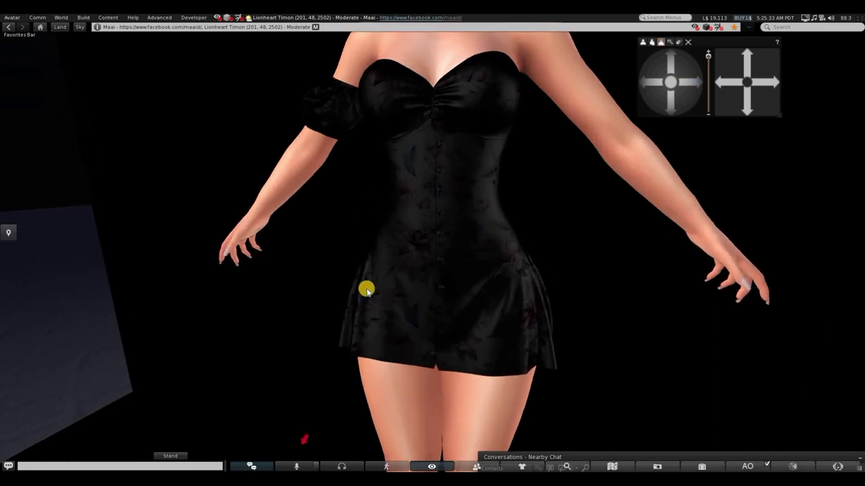
scroll(600, 124, down, 3)
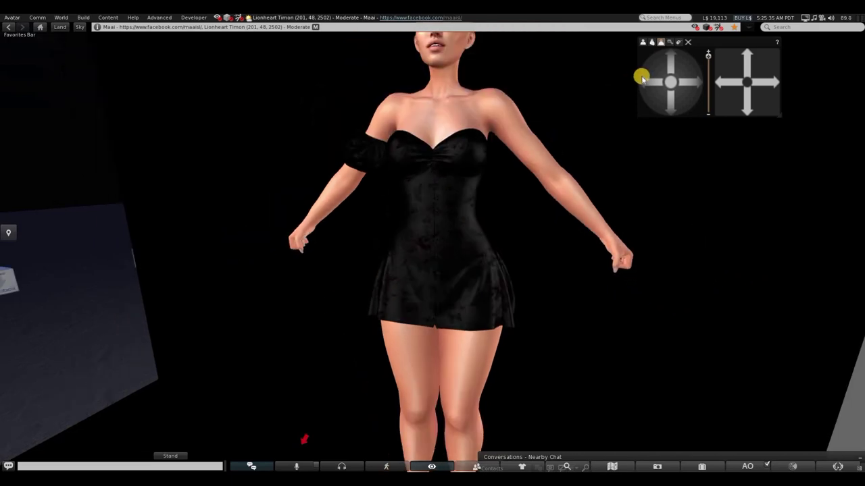
click(640, 82)
scroll(401, 299, up, 3)
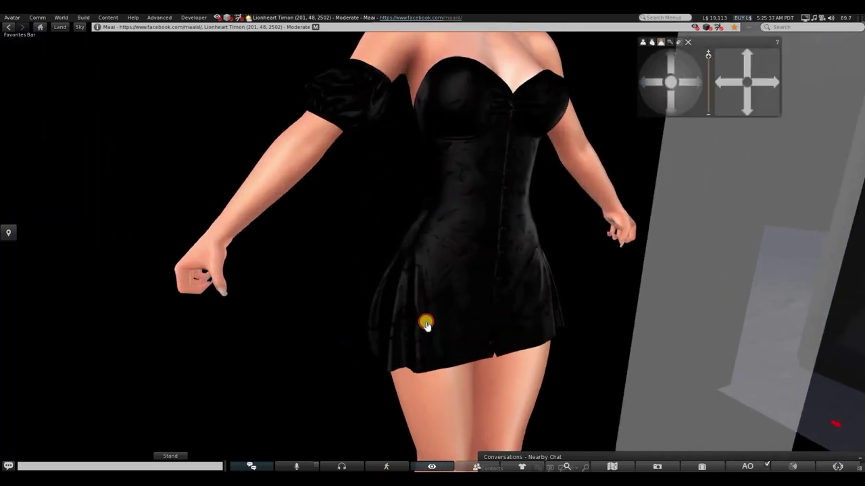
right_click(403, 296)
click(435, 282)
right_click(426, 270)
click(447, 290)
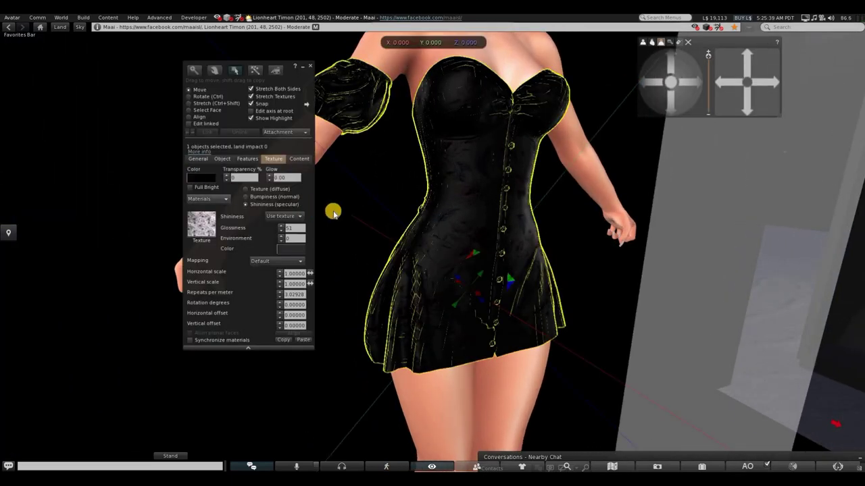
click(201, 177)
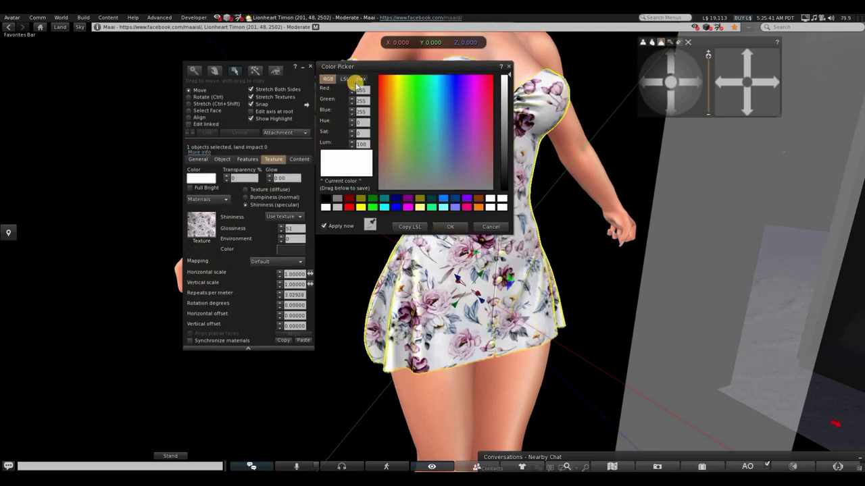
click(313, 67)
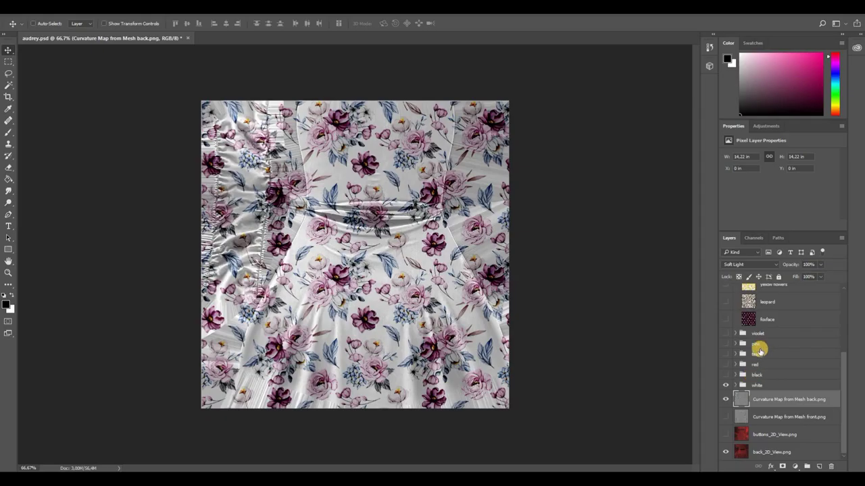
Step: Switch to Photoshop, show only the blue flowers copy 2 pattern, and make buttons_2D_View.png visible instead of the back curvature map
drag(760, 349, 746, 294)
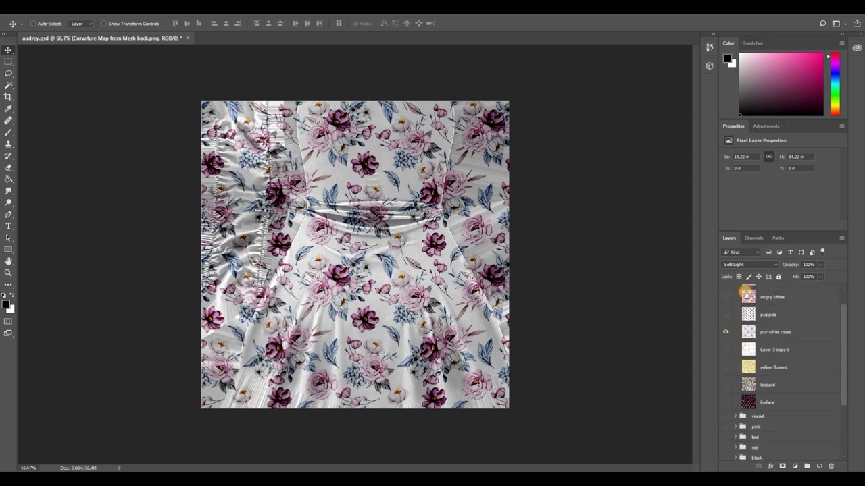
click(724, 322)
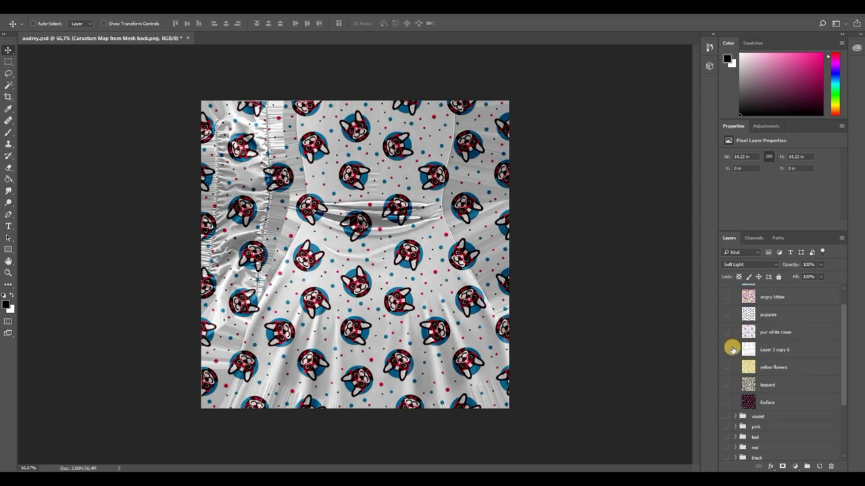
click(721, 316)
scroll(721, 316, up, 1)
click(723, 300)
alt+click(724, 300)
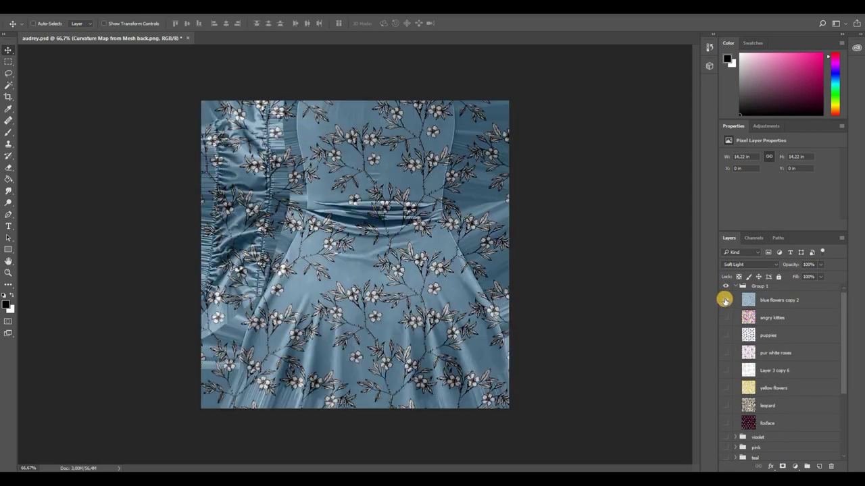
scroll(724, 451, down, 5)
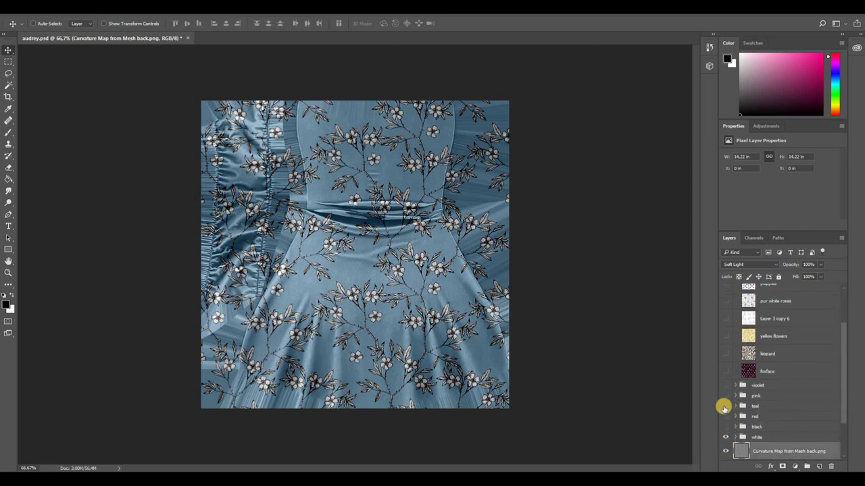
click(726, 451)
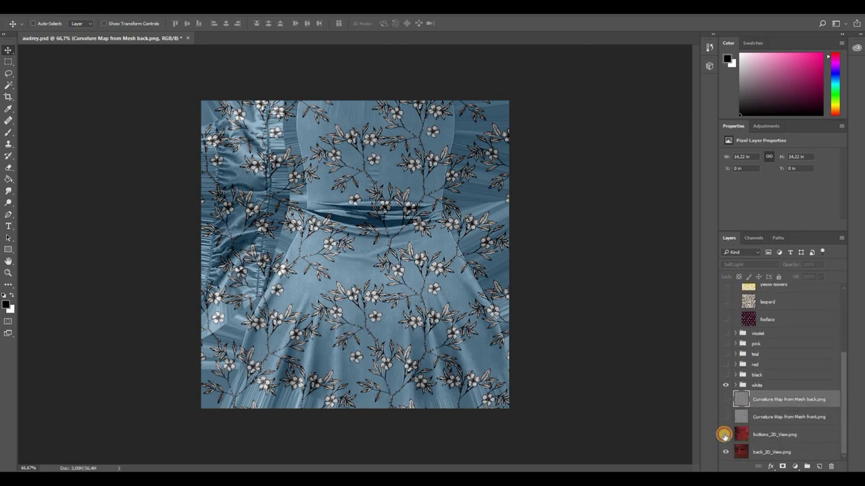
Step: Save the blue flowers texture as a PNG, overwriting the existing audrey1 file
click(32, 108)
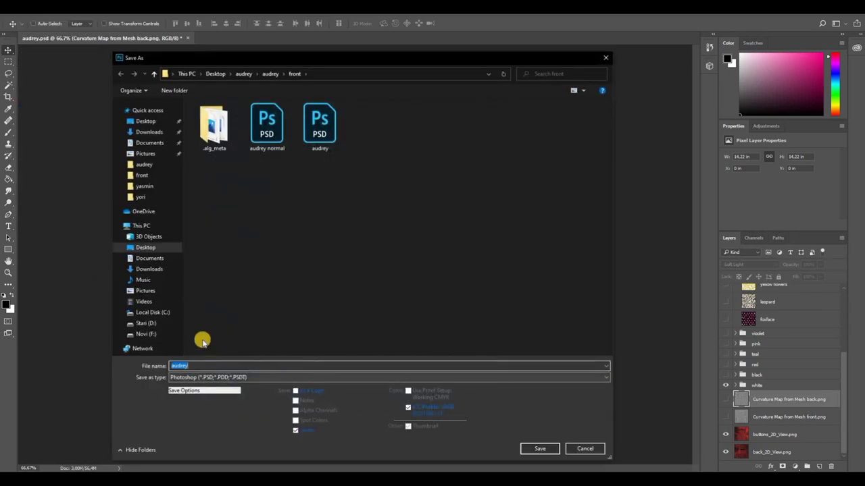
click(203, 377)
click(202, 341)
click(387, 139)
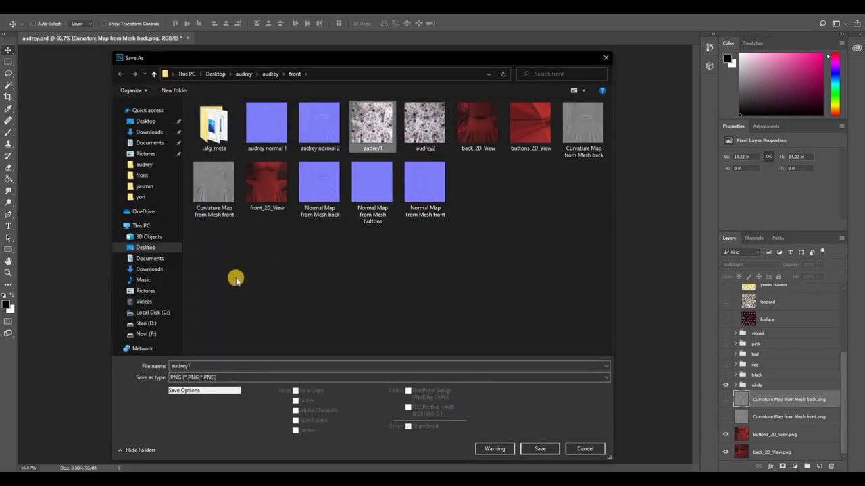
key(Return)
key(Left)
key(Return)
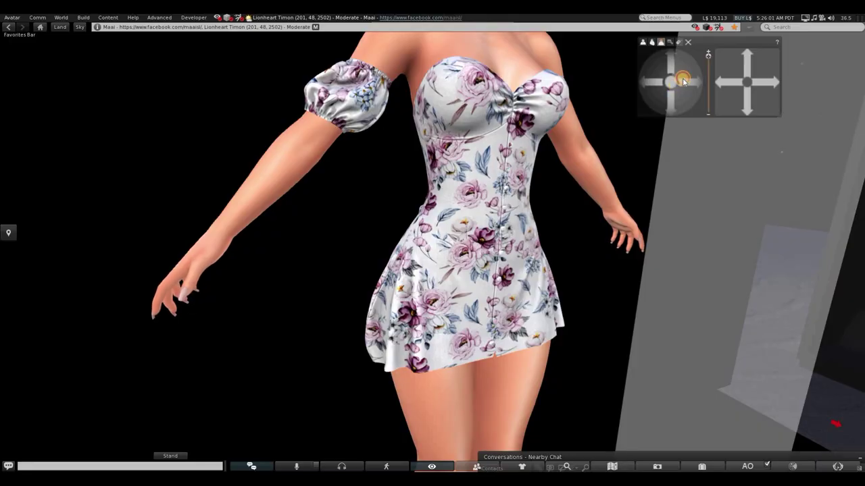
Step: Switch to Second Life and examine the blue floral front of the dress up close and from several angles
drag(682, 79, 623, 144)
scroll(623, 144, up, 2)
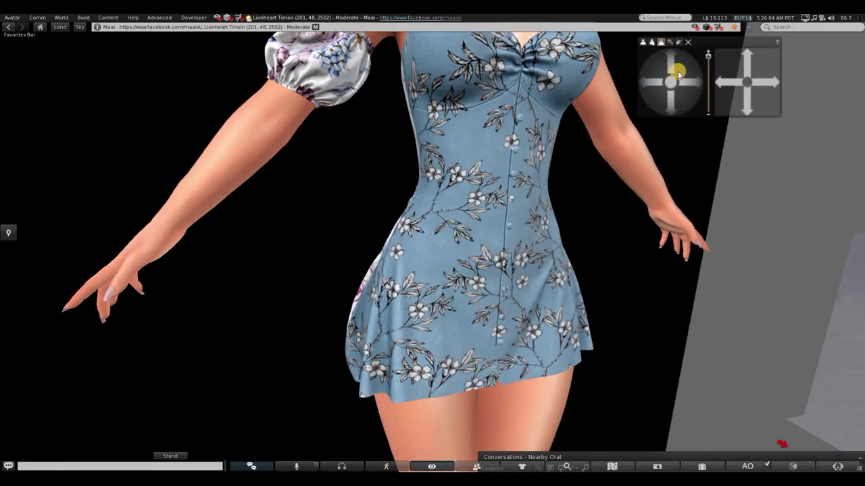
scroll(679, 74, down, 4)
drag(681, 79, 616, 120)
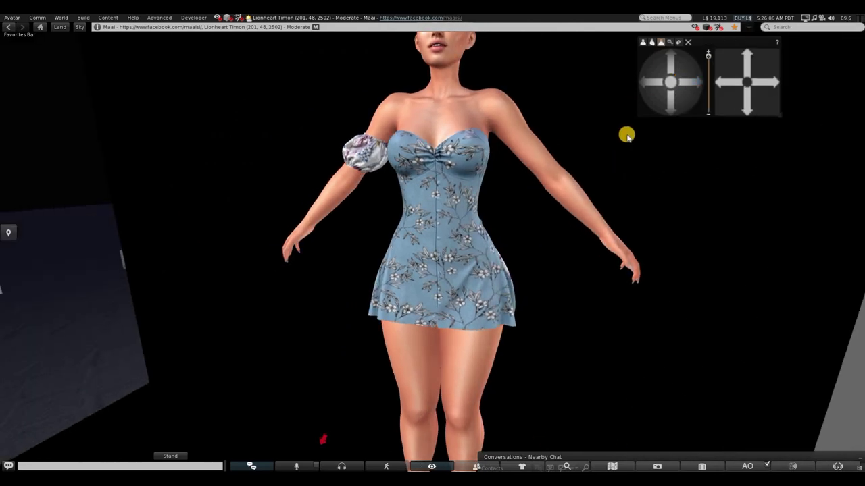
scroll(633, 101, up, 3)
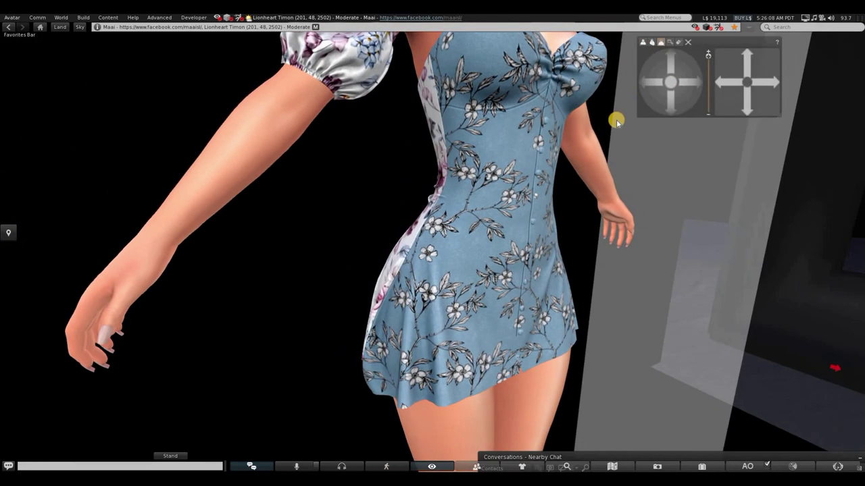
Step: Search the inventory for "noise" and move the inventory window aside to clear the view of the dress
scroll(615, 121, up, 3)
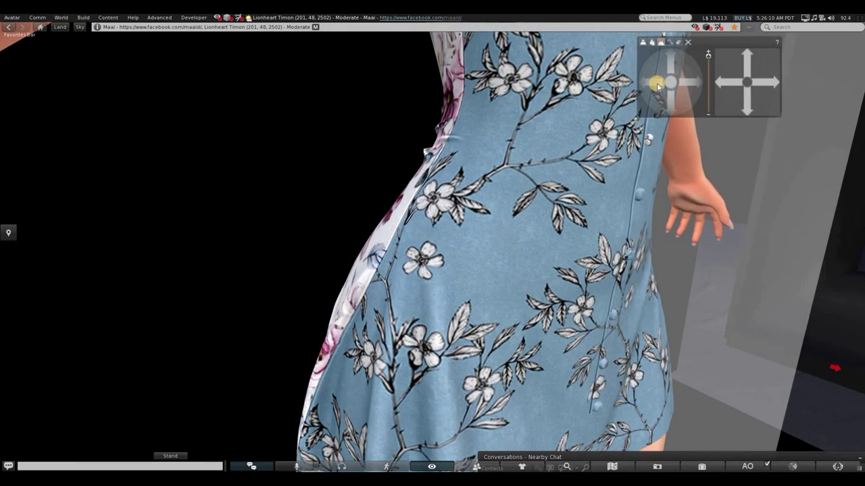
scroll(675, 74, down, 3)
drag(685, 67, 682, 70)
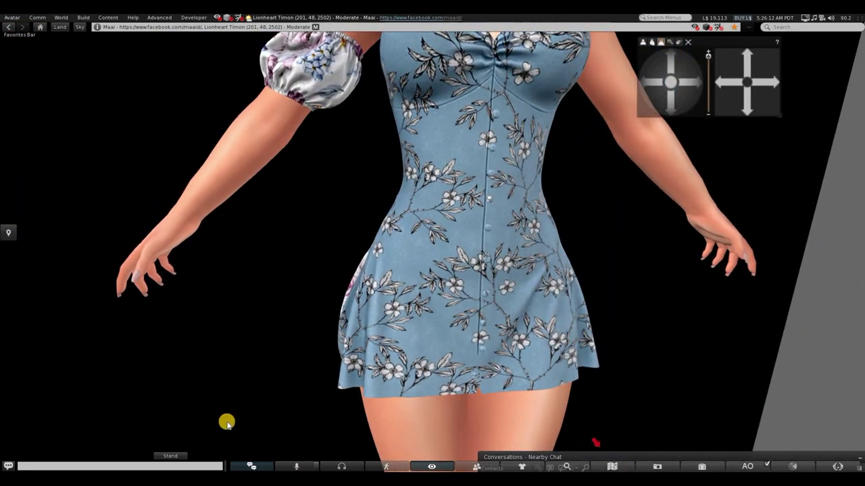
click(150, 458)
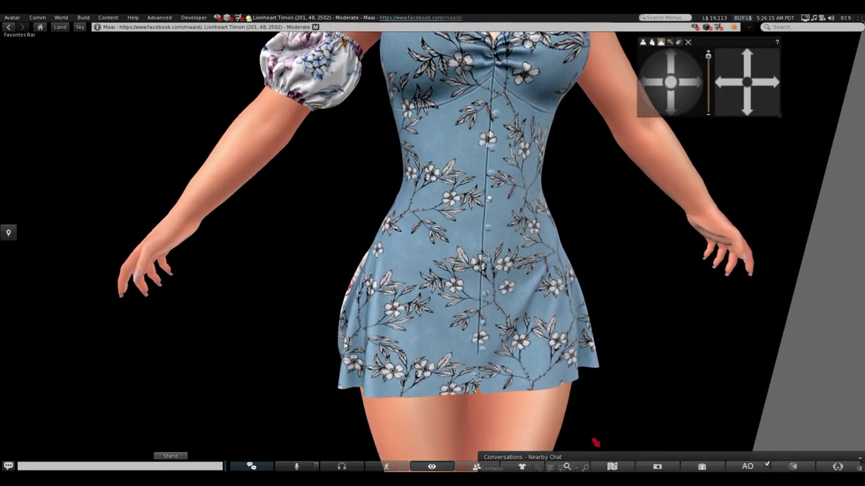
click(703, 466)
text(noise)
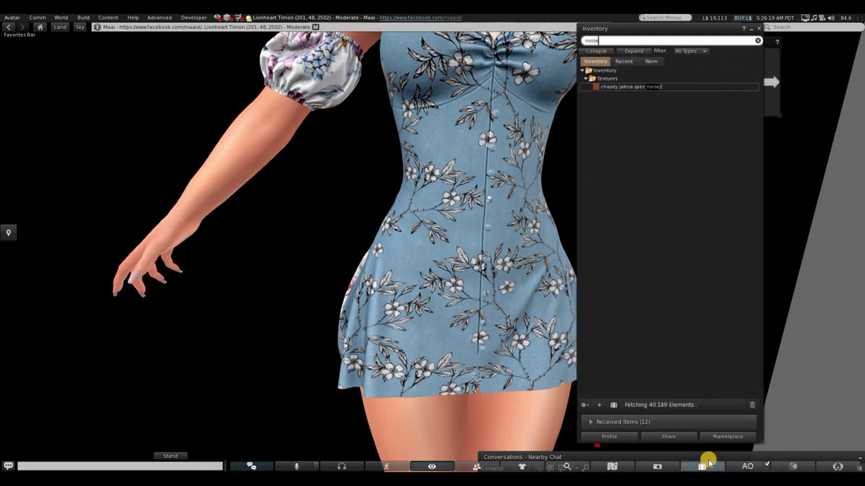
drag(668, 29, 730, 44)
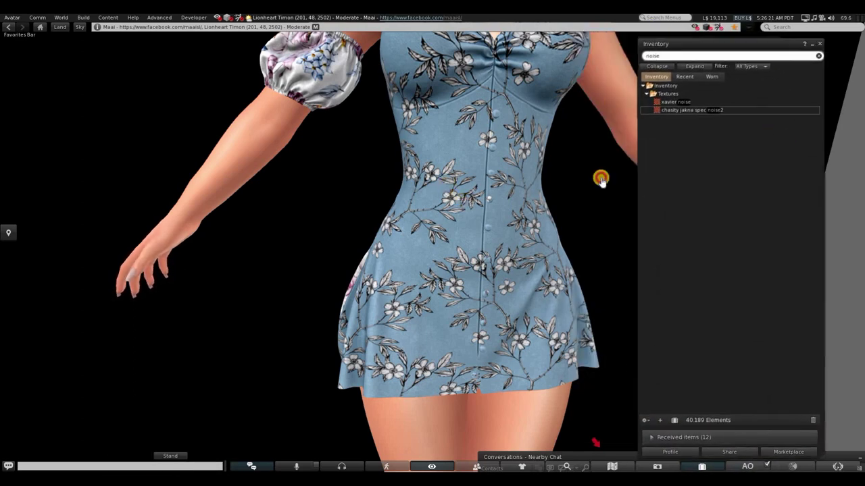
Step: Open the xavier noise texture, enlarge its preview to examine the fine speckle, and close it
right_click(446, 184)
click(674, 102)
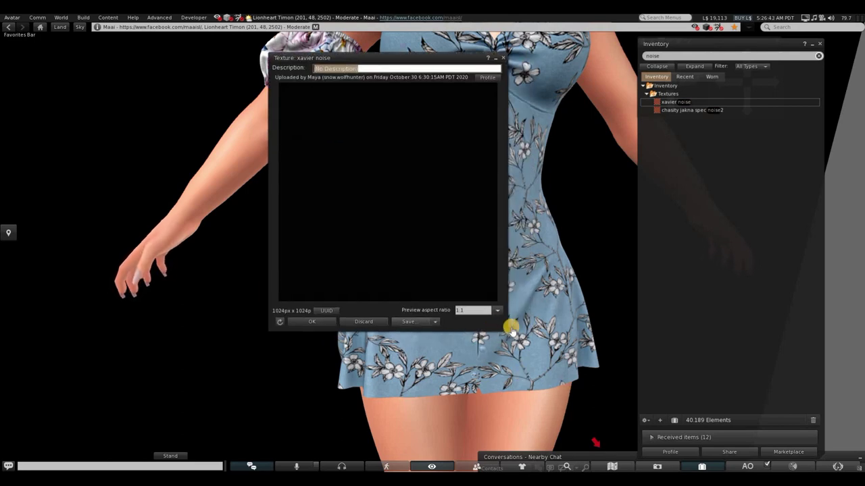
drag(633, 429, 630, 428)
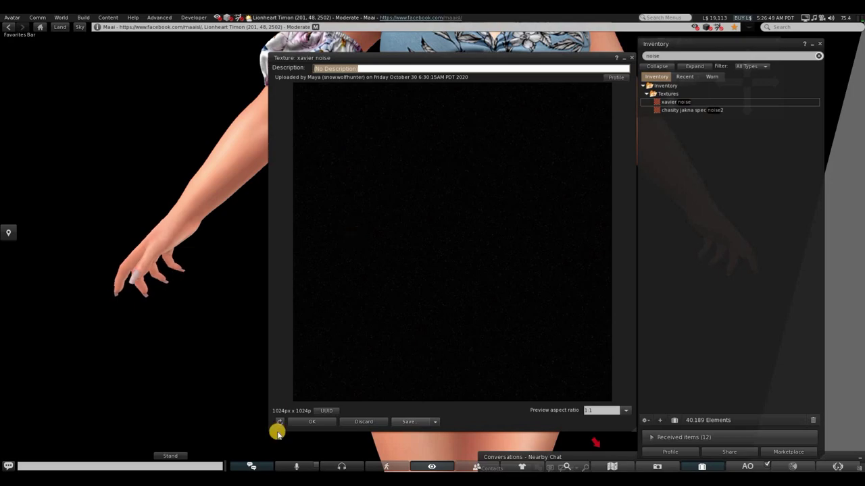
click(312, 422)
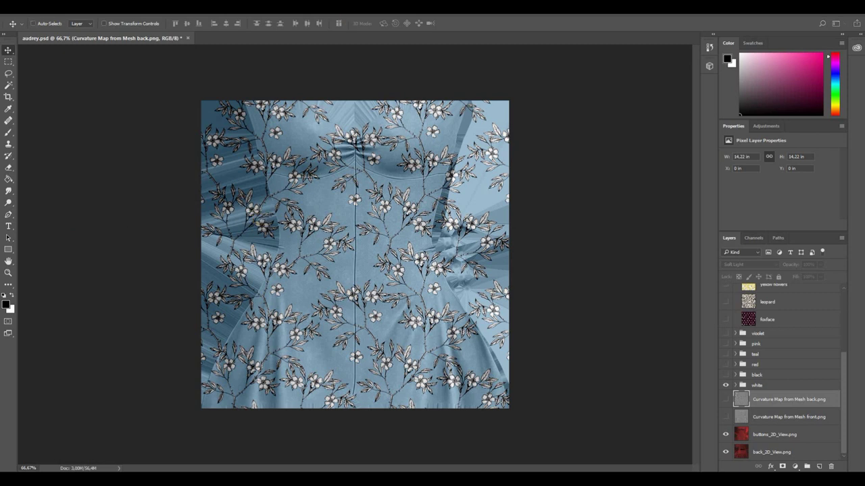
Step: Switch to Photoshop and create a new document measuring 1000 x 1000 pixels
key(ctrl+n)
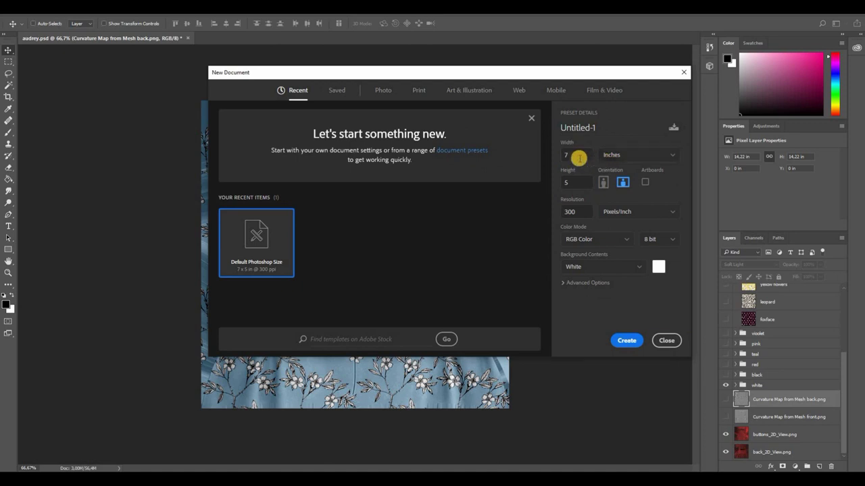
click(638, 156)
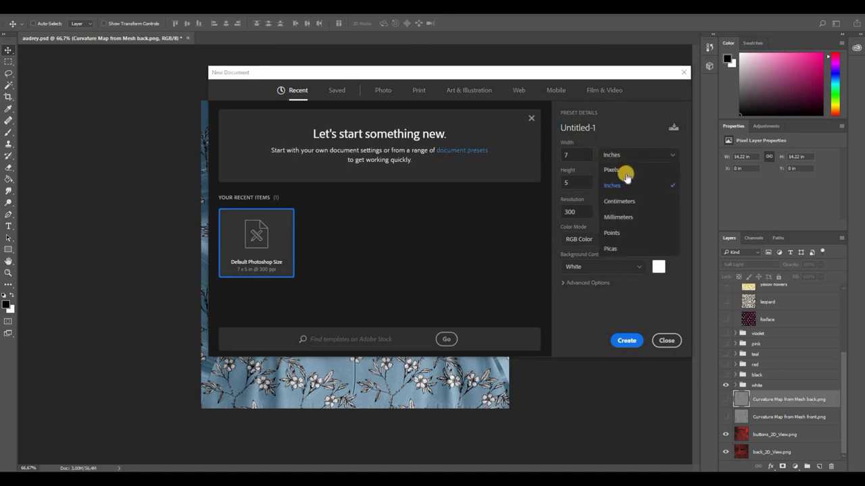
click(611, 154)
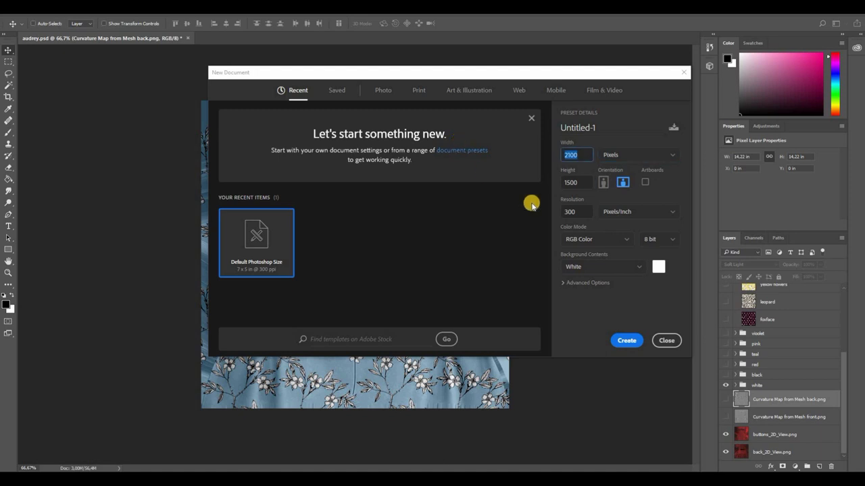
text(10)
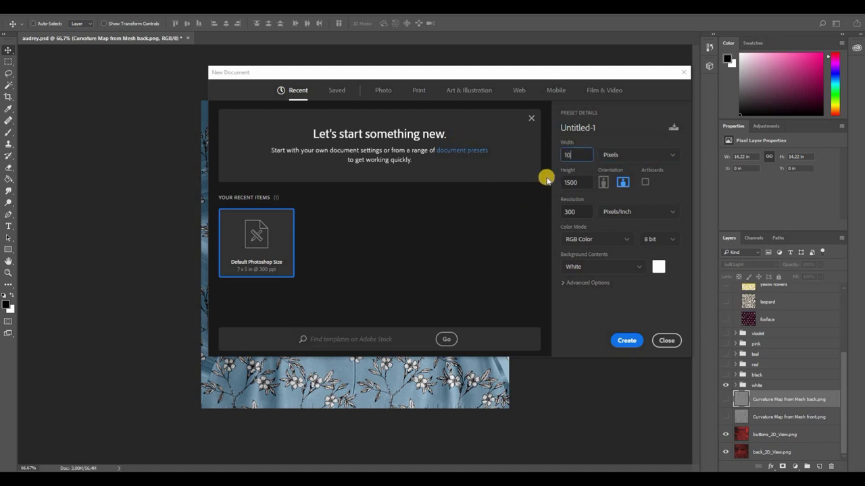
key(Tab)
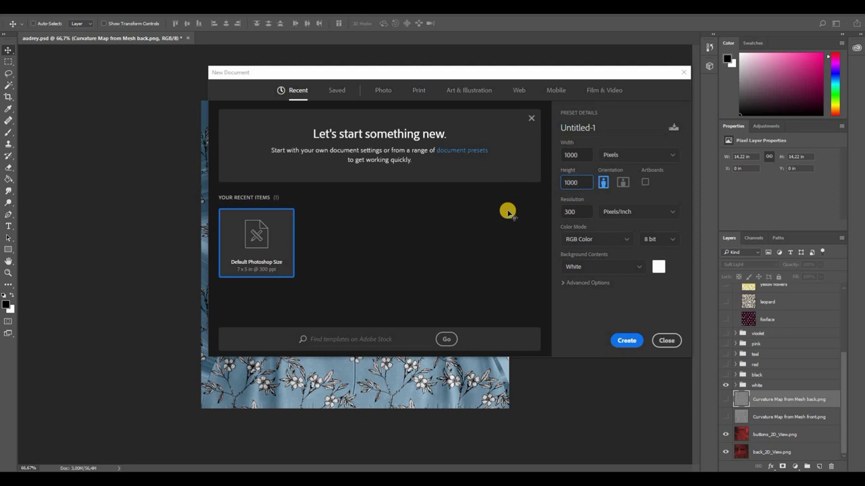
key(Return)
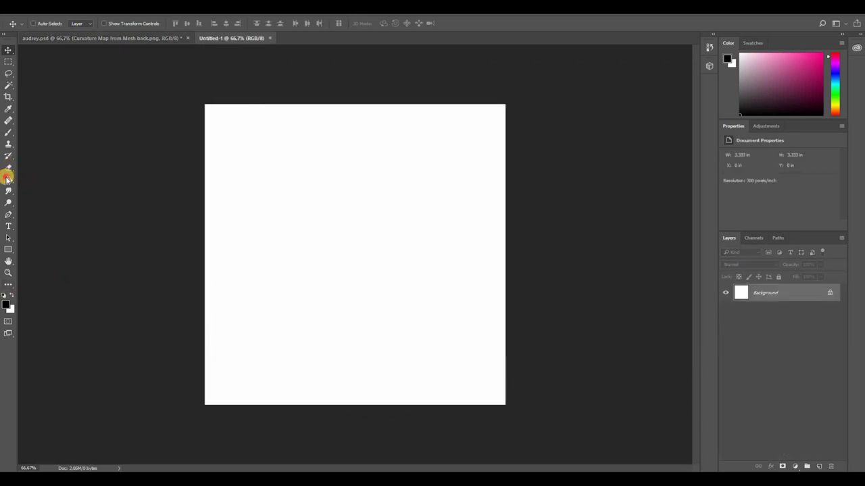
Step: Fill the background of the new document with black and unlock it as a regular layer
click(6, 177)
click(320, 242)
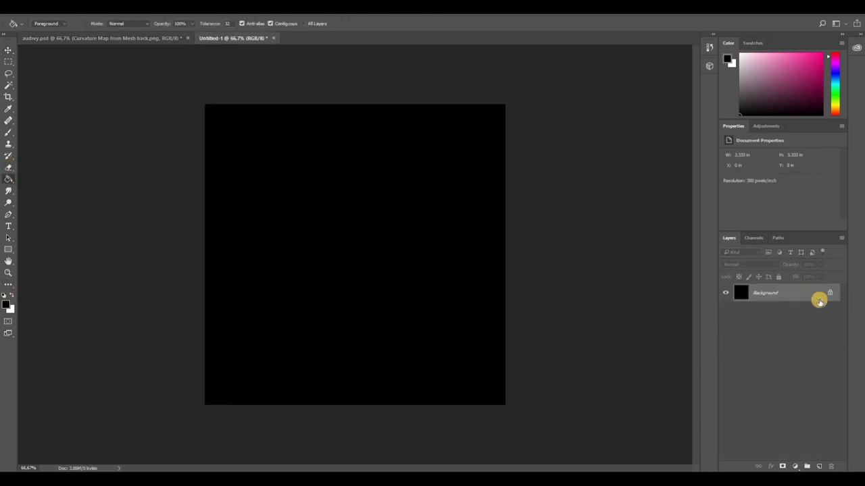
click(819, 301)
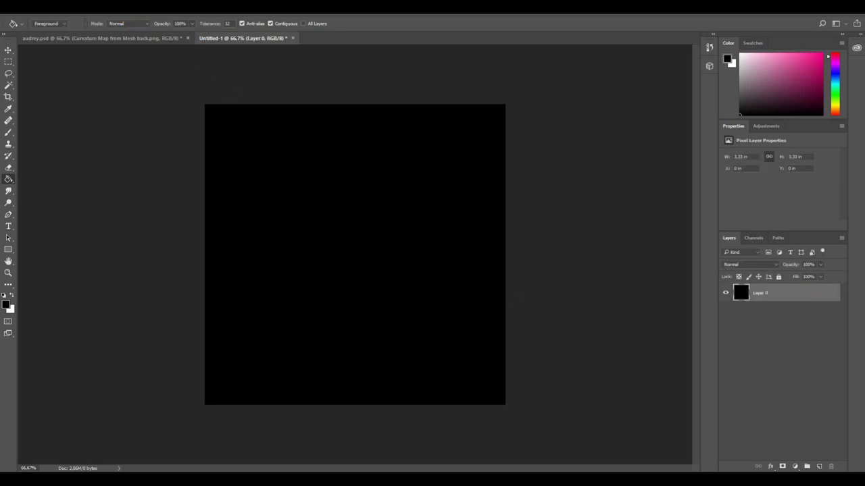
Step: Apply the Add Noise filter to the black layer at 5.35% with Uniform distribution and inspect the result up close
click(138, 8)
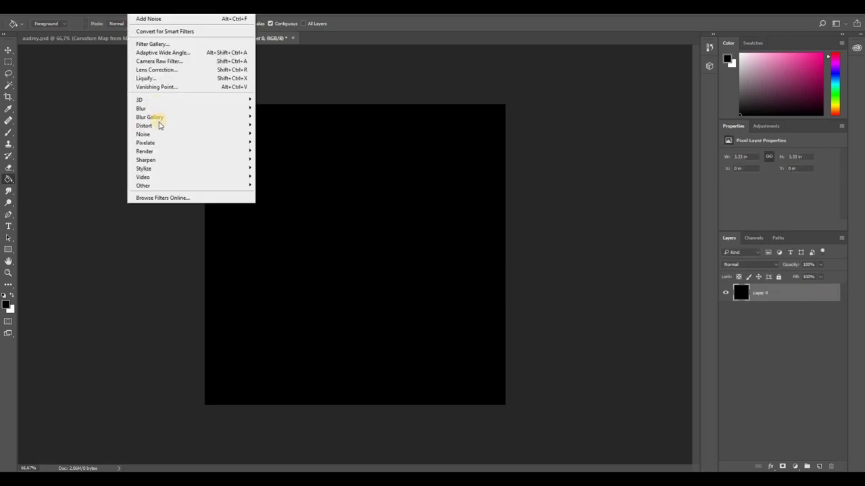
mouse_move(157, 133)
click(296, 134)
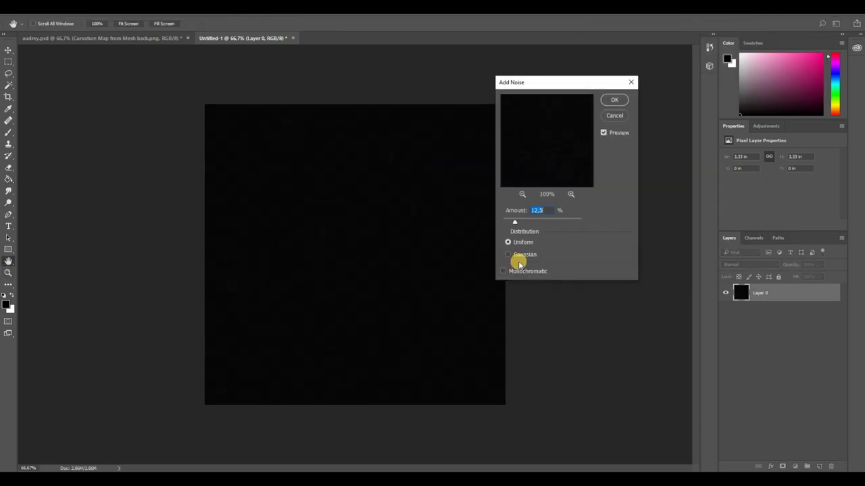
click(543, 263)
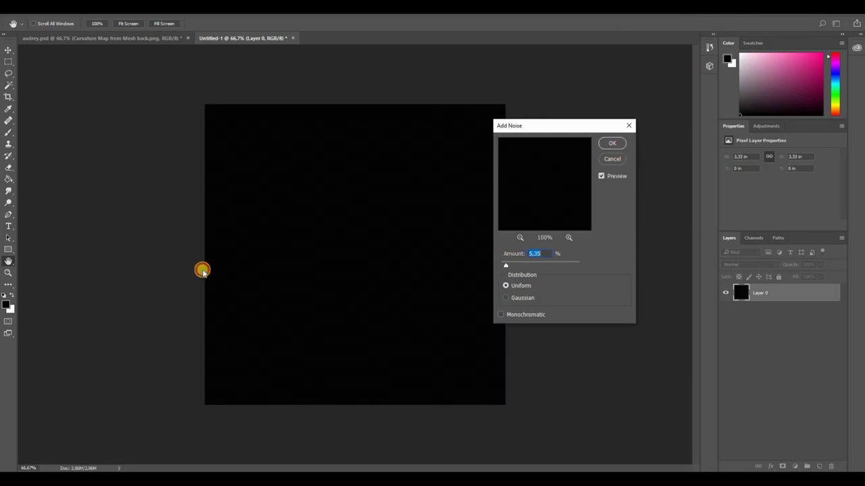
key(Return)
key(z)
click(343, 237)
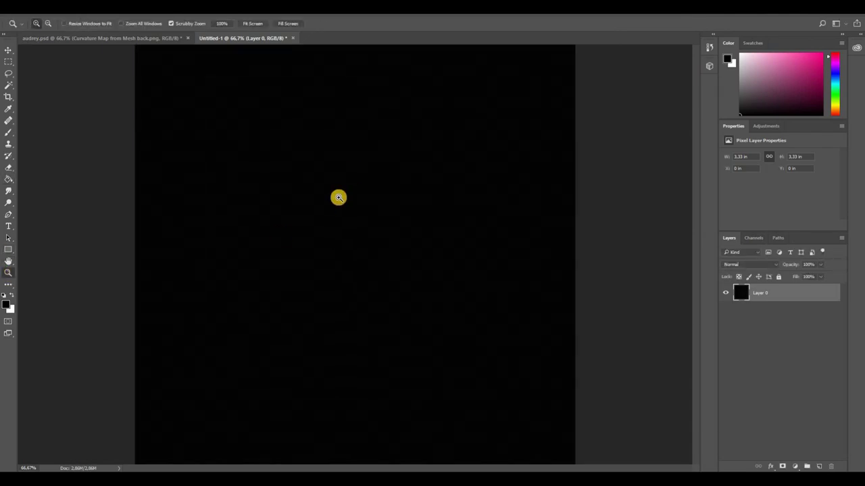
click(354, 224)
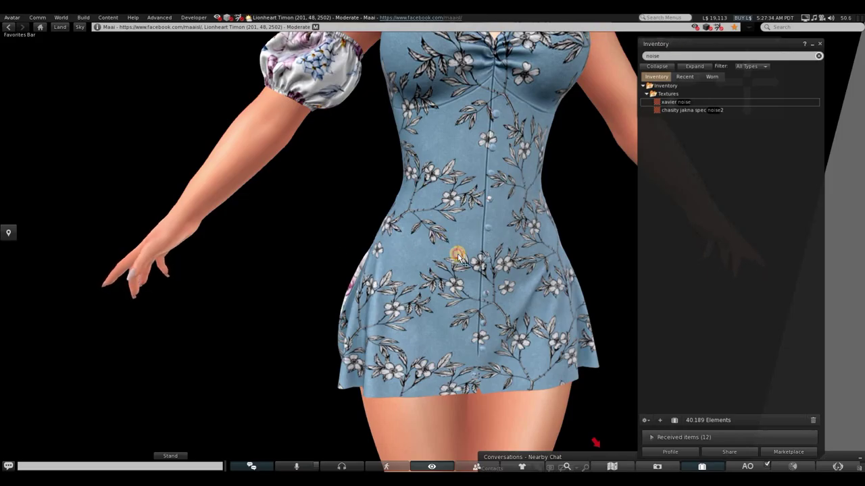
Step: Switch to Second Life, edit the dress, and apply the xavier noise texture as its shininess (specular) map
right_click(440, 236)
click(265, 214)
alt+click(439, 224)
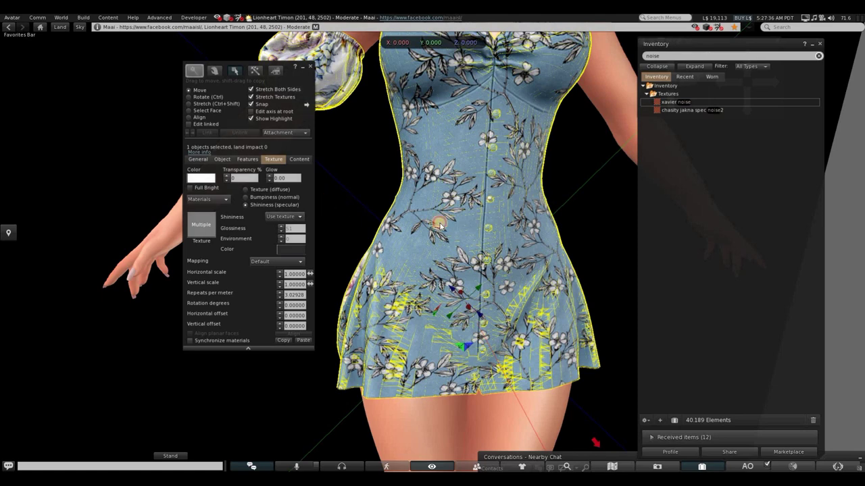
click(290, 249)
click(381, 194)
drag(675, 101, 199, 219)
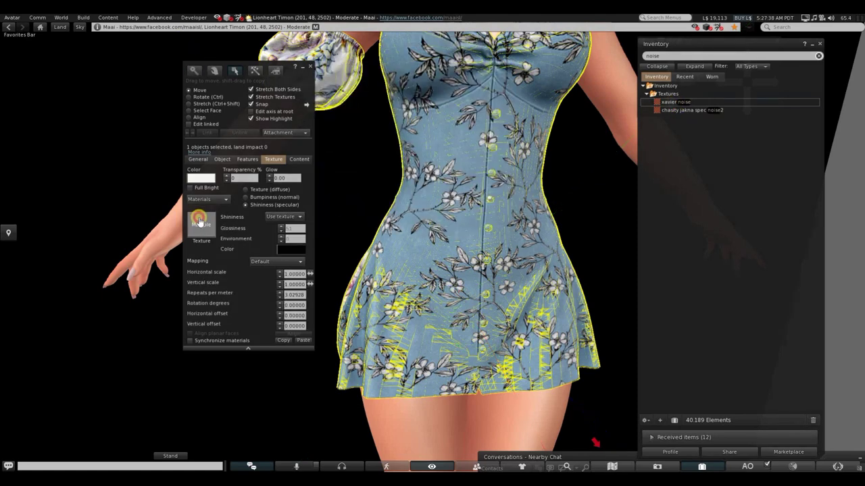
Step: Set the dress's shininess color to white and close the edit window
click(298, 250)
click(325, 207)
click(440, 227)
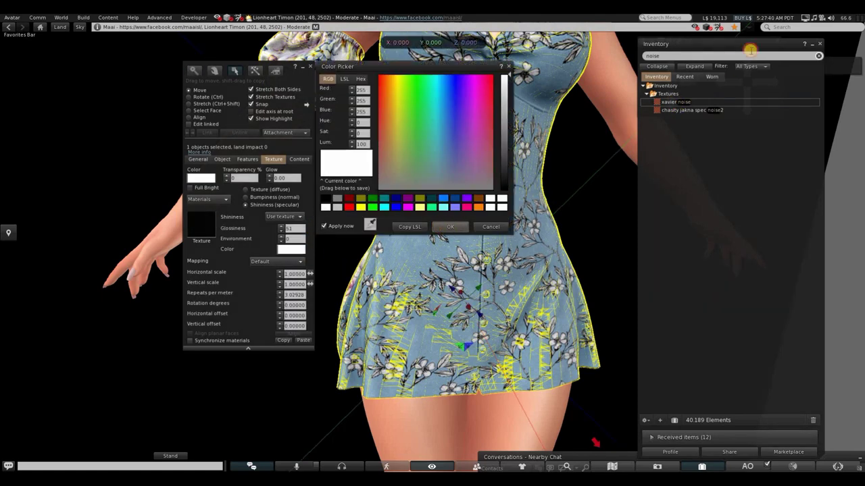
click(308, 69)
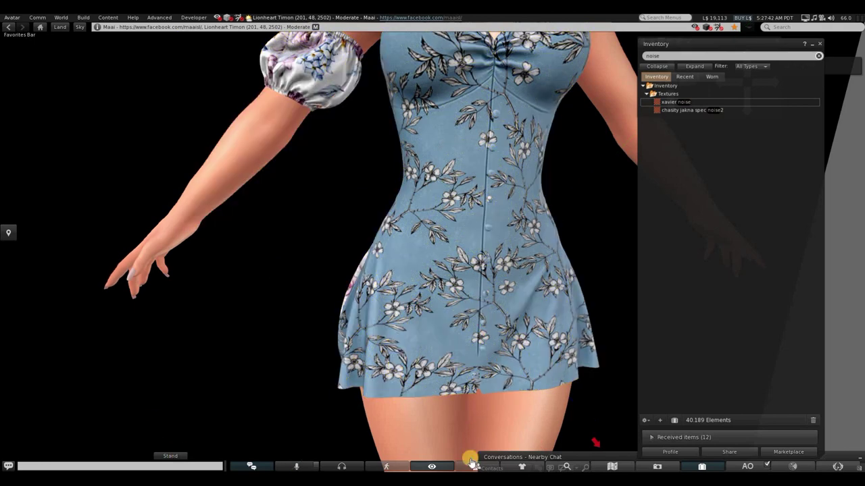
Step: Close the inventory and examine the noise shine on the dress front from several angles and up close
key(Escape)
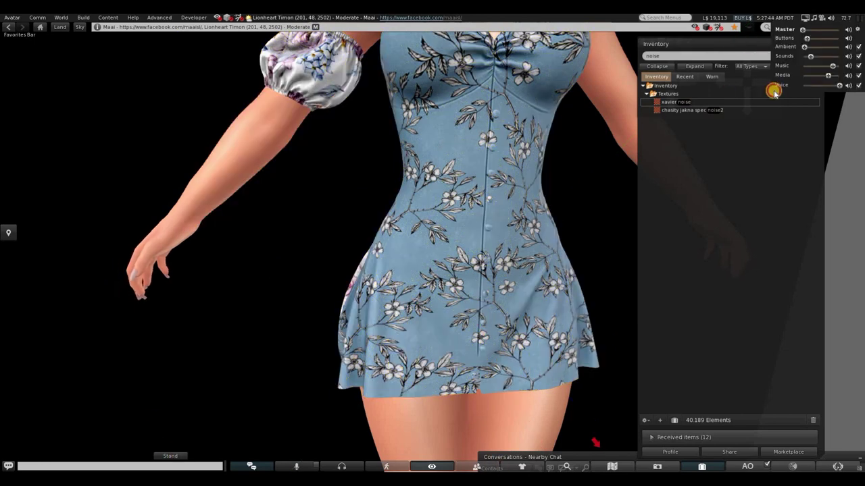
drag(762, 44, 714, 88)
click(772, 90)
click(726, 83)
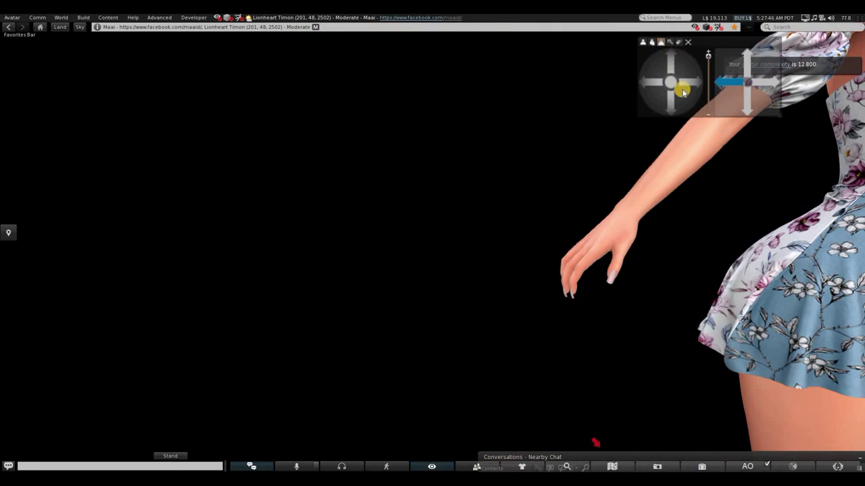
click(683, 86)
click(685, 85)
click(768, 85)
click(691, 86)
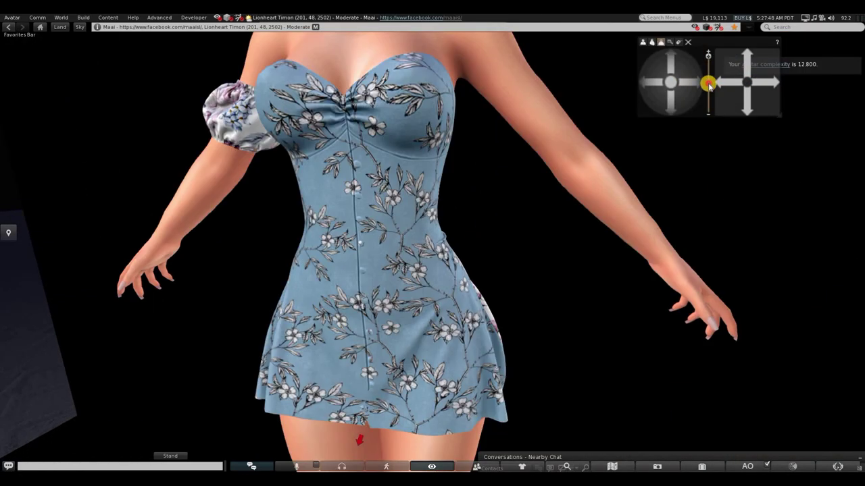
click(720, 83)
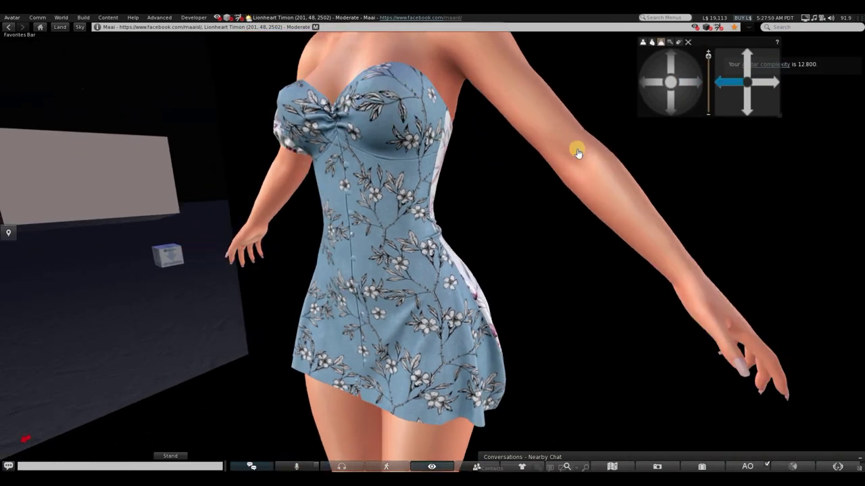
scroll(339, 214, up, 5)
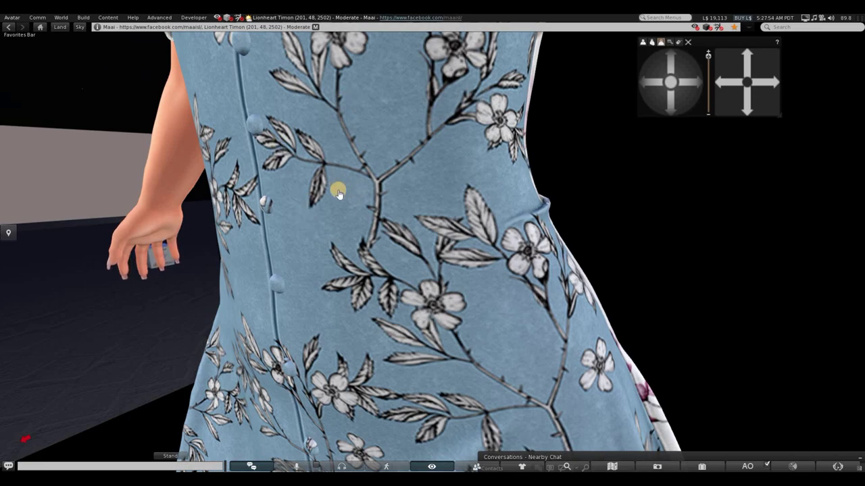
scroll(360, 202, down, 4)
scroll(374, 201, up, 2)
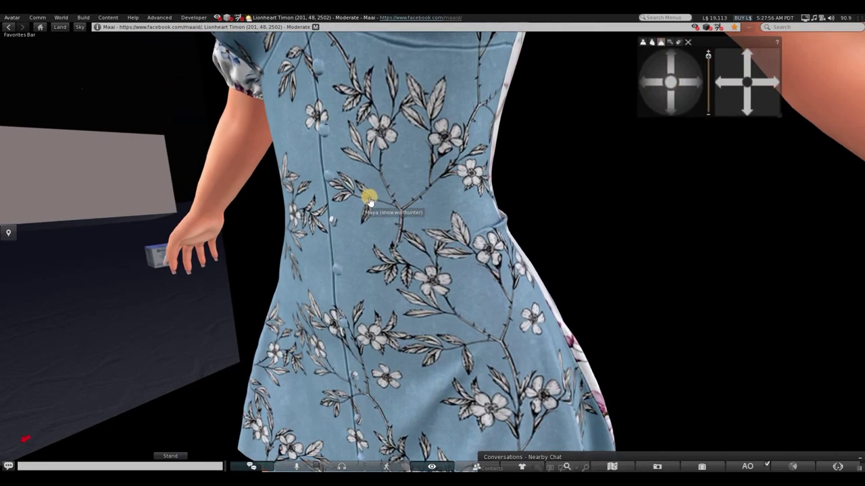
scroll(370, 201, up, 3)
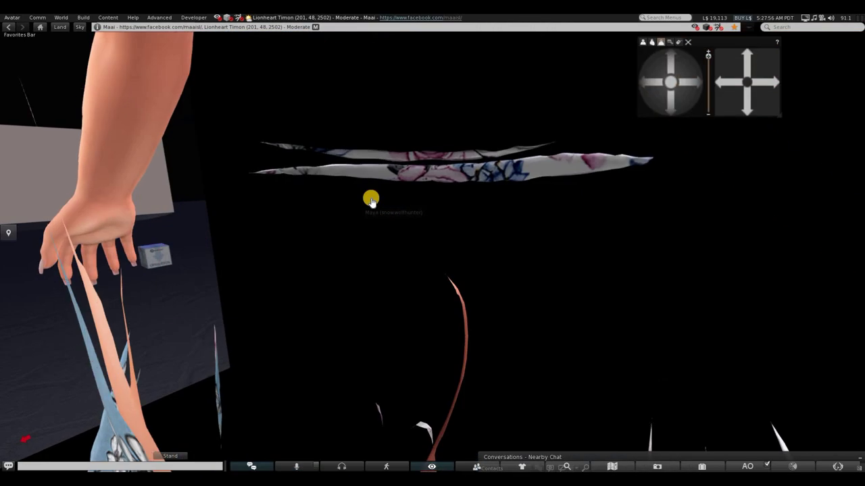
scroll(371, 201, down, 2)
Step: Edit the dress again, set its texture color to black, and close the edit window to view the noise shine
right_click(370, 199)
click(286, 238)
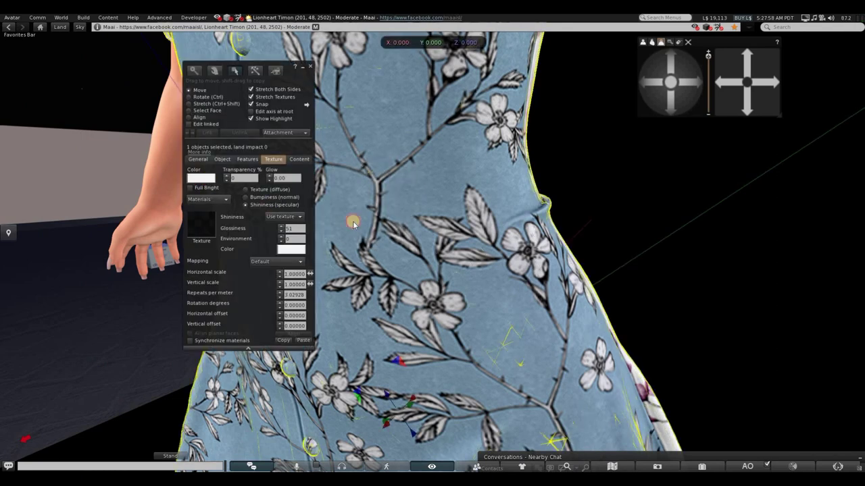
click(201, 178)
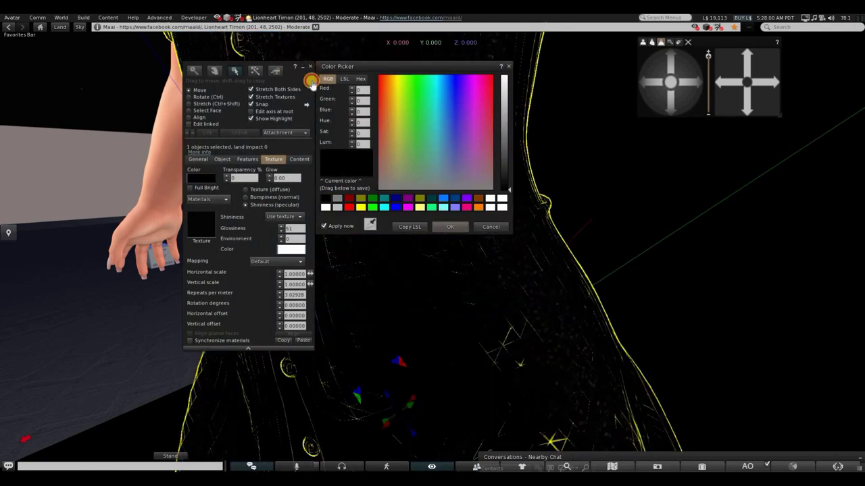
key(ctrl+w)
scroll(377, 227, down, 3)
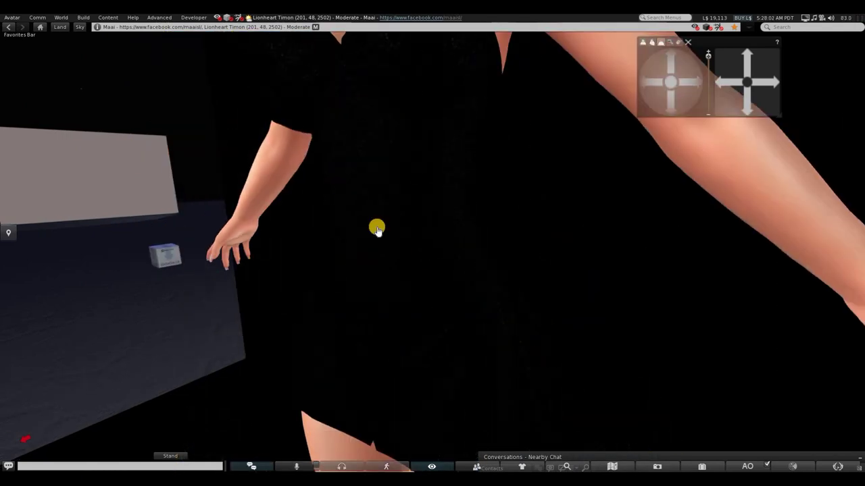
Step: Examine the noise shine on the black dress from the side and up close
click(653, 84)
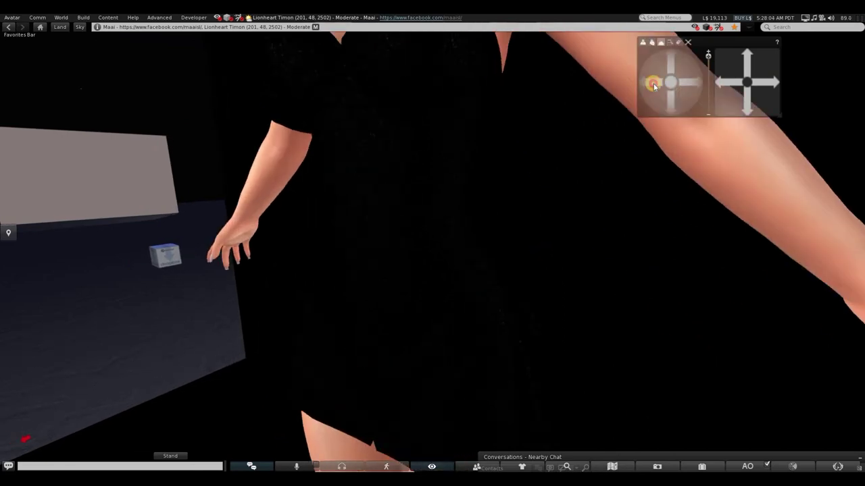
drag(653, 84, 689, 94)
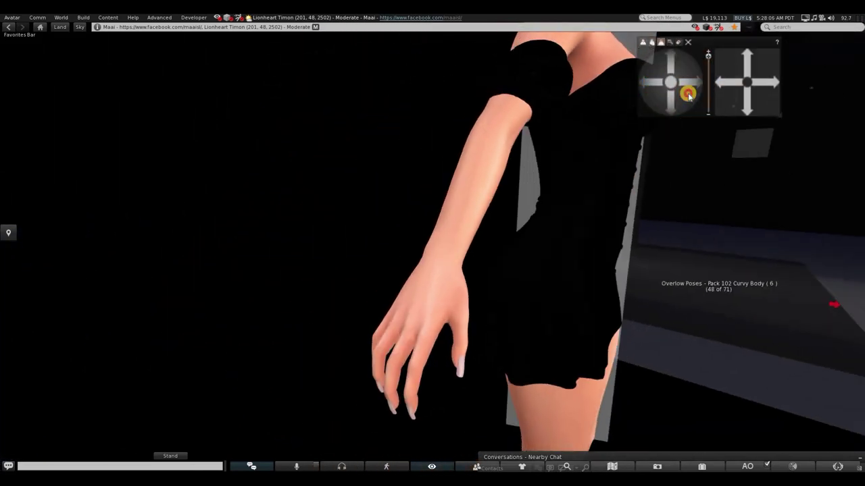
click(688, 94)
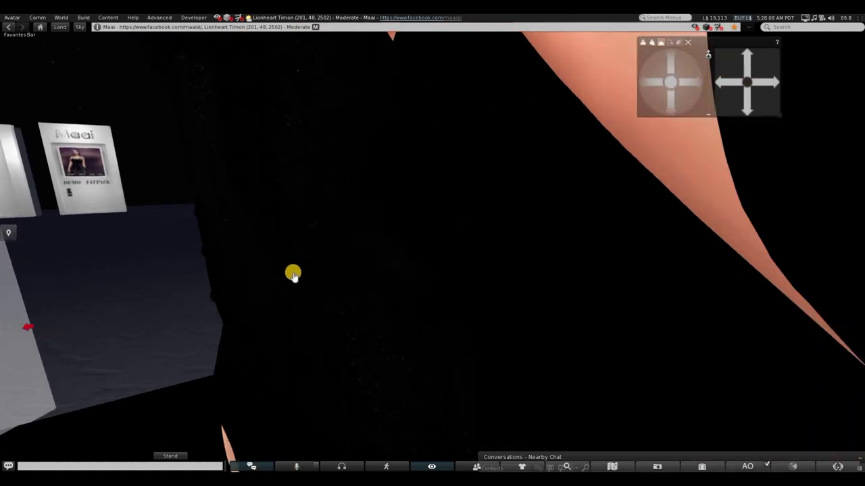
Step: Edit the dress with the inventory open beside the edit window and reapply the xavier noise texture as its shininess map
right_click(164, 166)
click(189, 191)
click(483, 152)
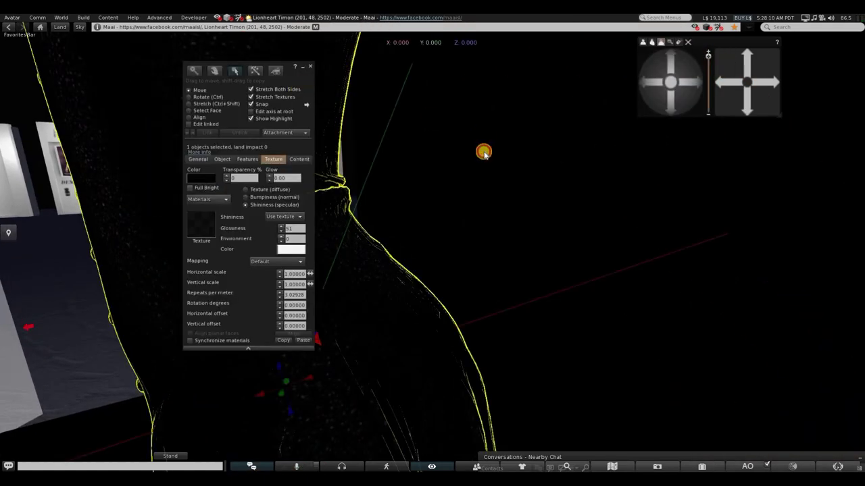
drag(304, 102, 665, 167)
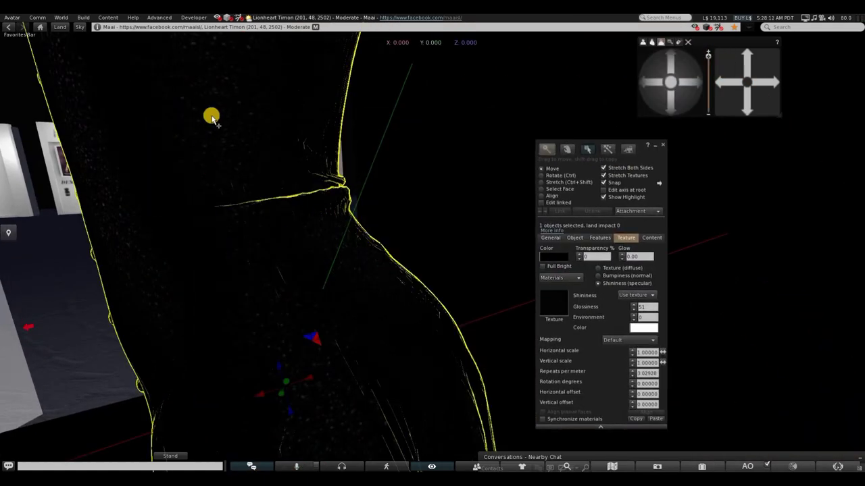
click(703, 467)
drag(637, 89, 253, 61)
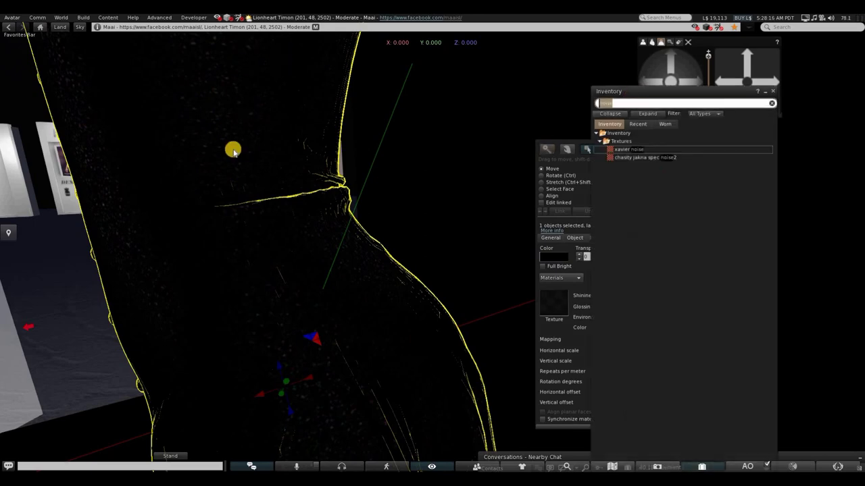
drag(228, 120, 558, 296)
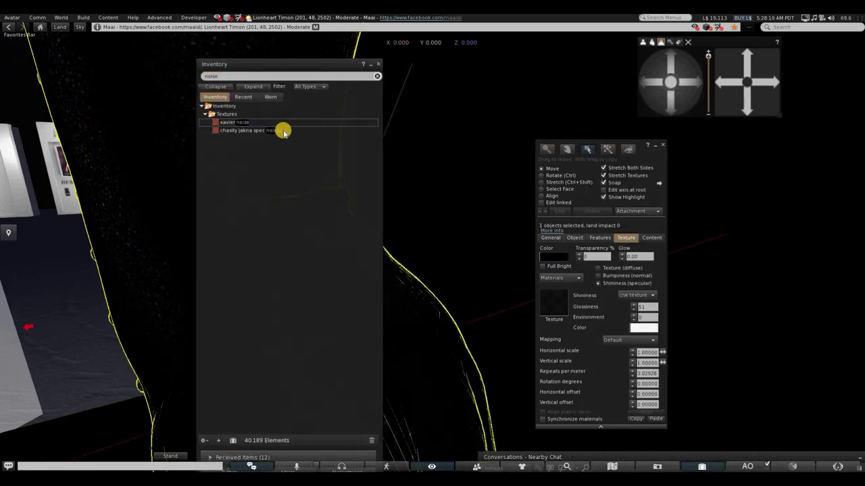
Step: Preview the chasity jakna spec noise2 texture, apply it as the dress's shininess map, and close both windows
click(283, 130)
double_click(283, 130)
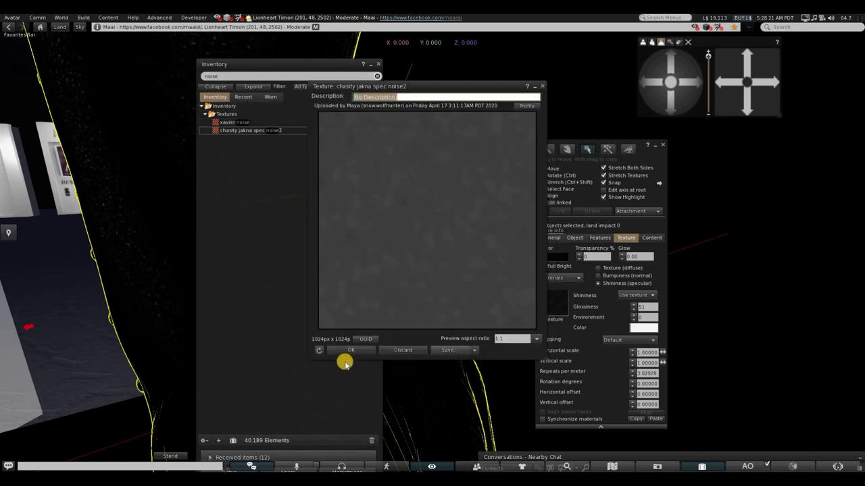
click(348, 354)
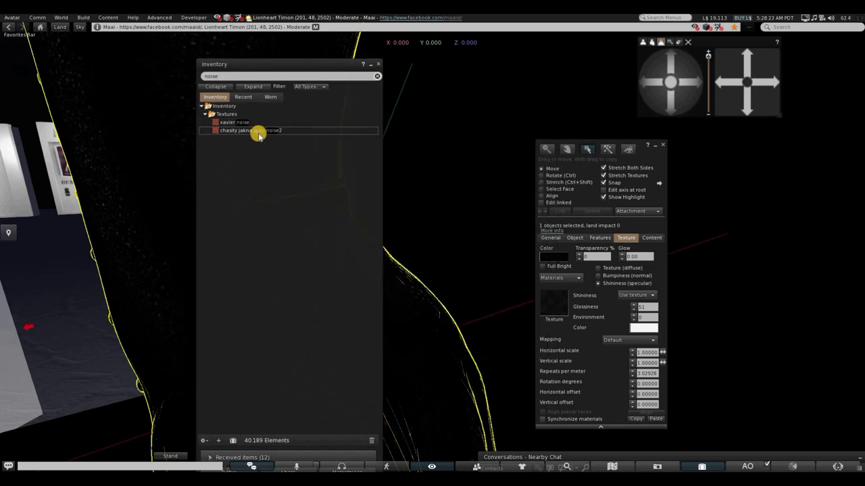
drag(259, 135, 553, 300)
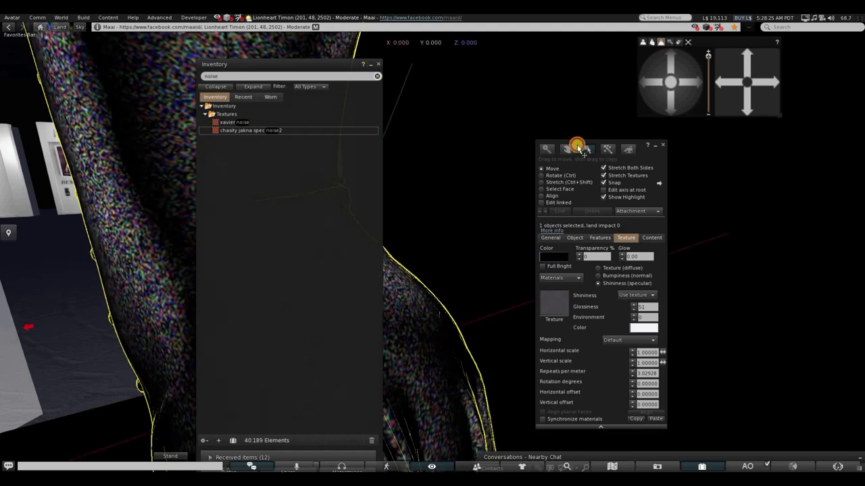
click(378, 65)
click(662, 145)
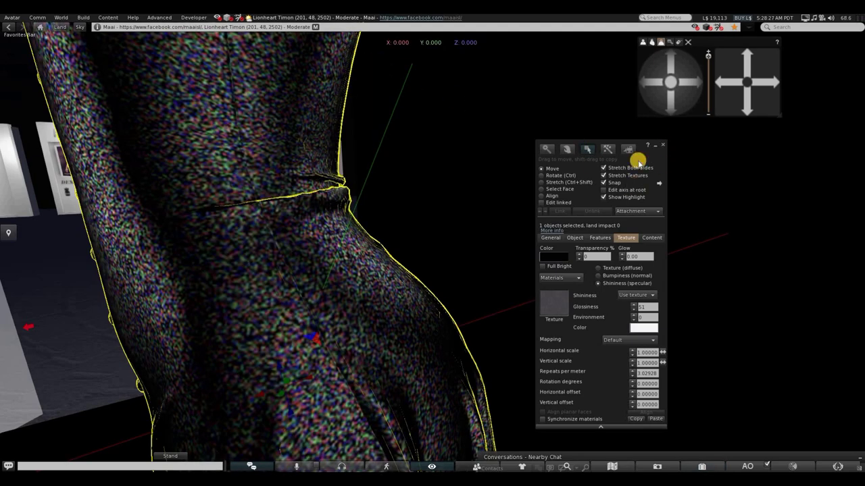
Step: Edit the dress again, give it a plain white shininess texture, and set the dress's color to white
drag(651, 95, 662, 83)
alt+drag(361, 280, 301, 394)
right_click(318, 230)
click(344, 246)
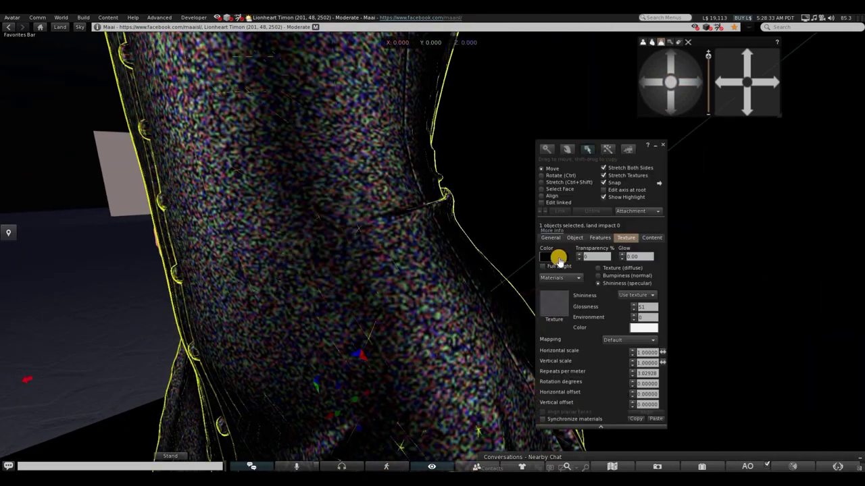
click(561, 306)
click(561, 307)
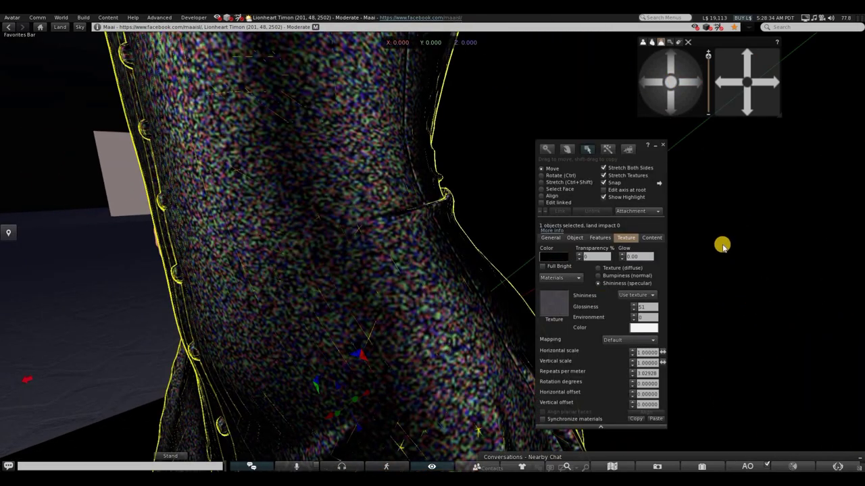
click(554, 257)
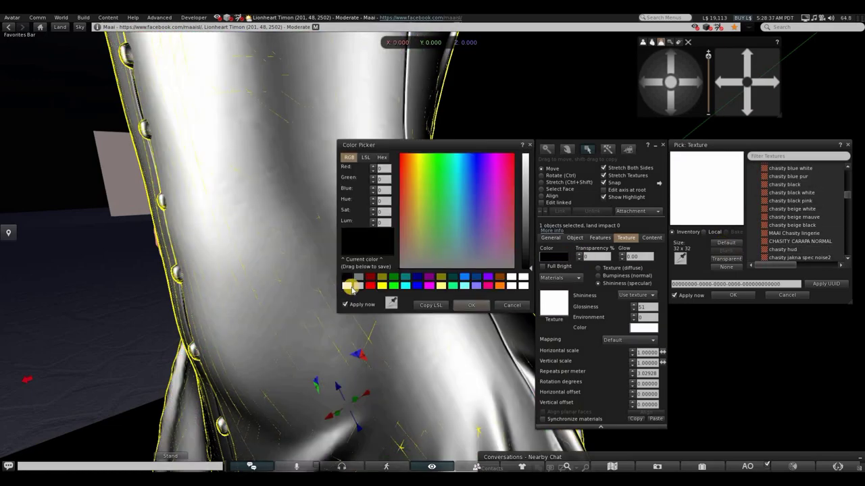
Step: Set the dress's shininess to None and close the edit window to view the dress
click(628, 296)
click(625, 306)
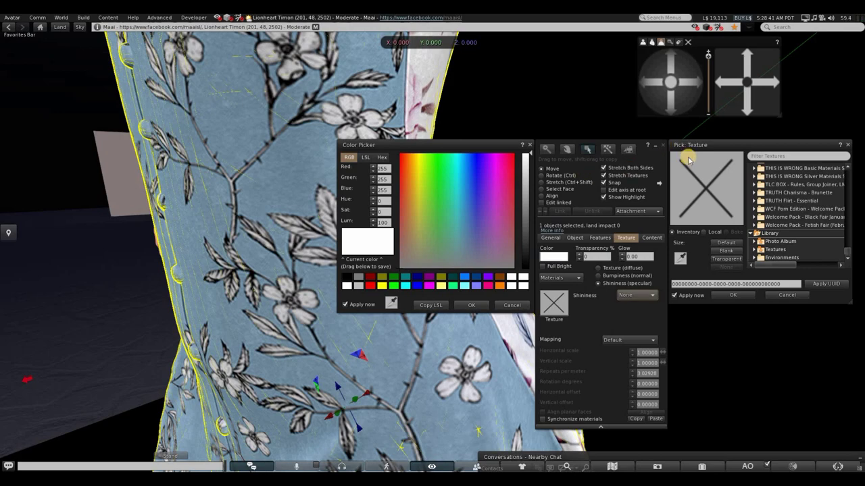
click(663, 146)
drag(656, 100, 631, 131)
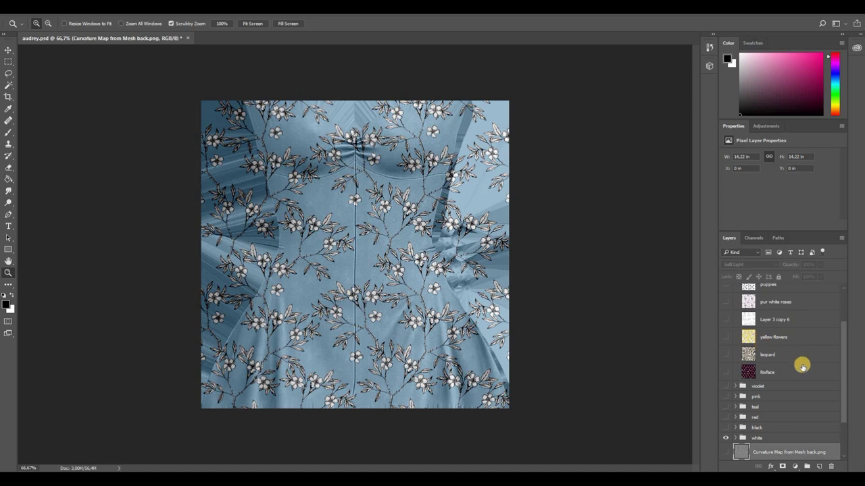
scroll(804, 366, up, 3)
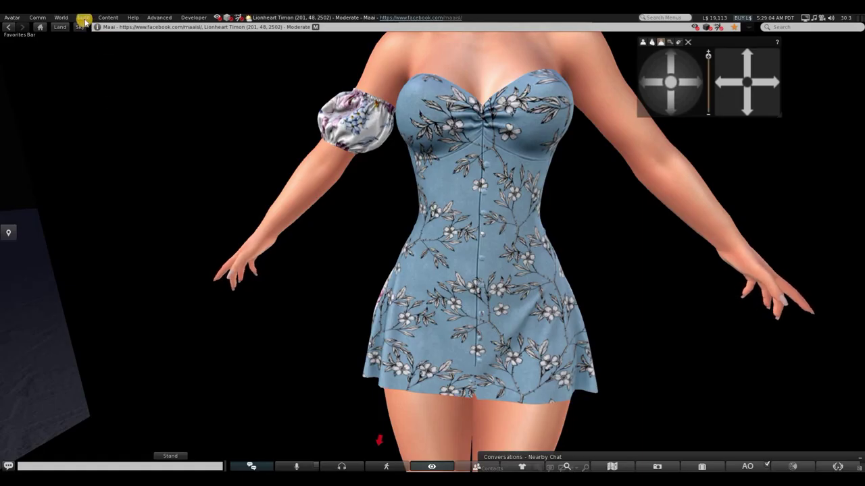
click(681, 76)
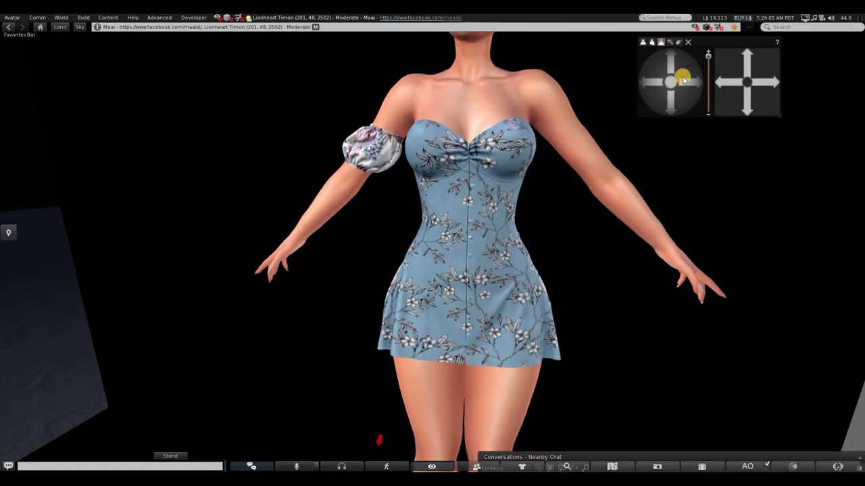
click(685, 75)
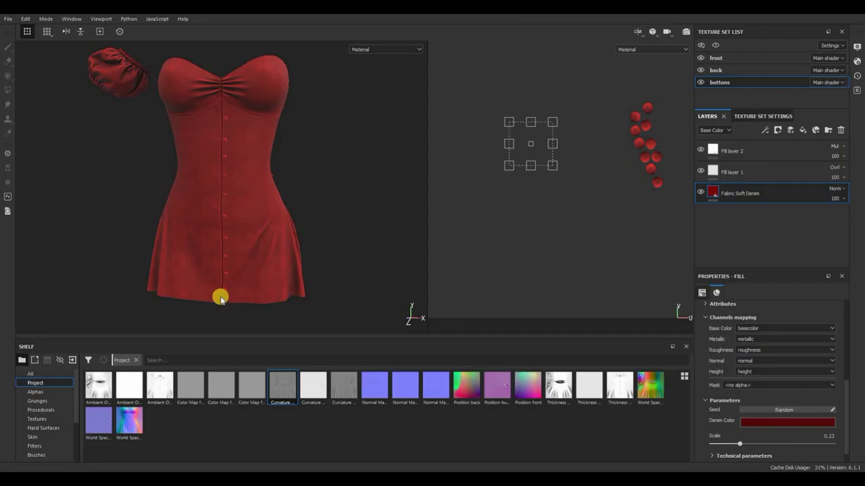
Step: Switch to Substance Painter and examine the fill properties of Fill layer 2 in the buttons texture set
click(751, 153)
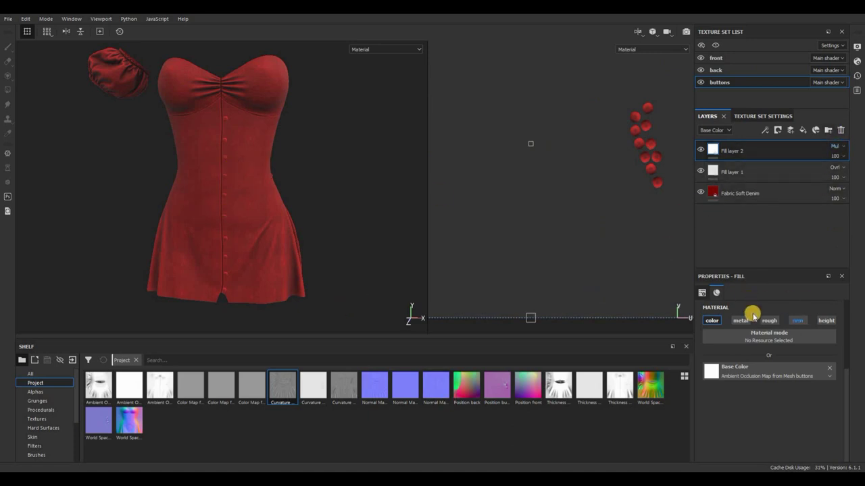
scroll(752, 332, up, 2)
scroll(752, 332, up, 1)
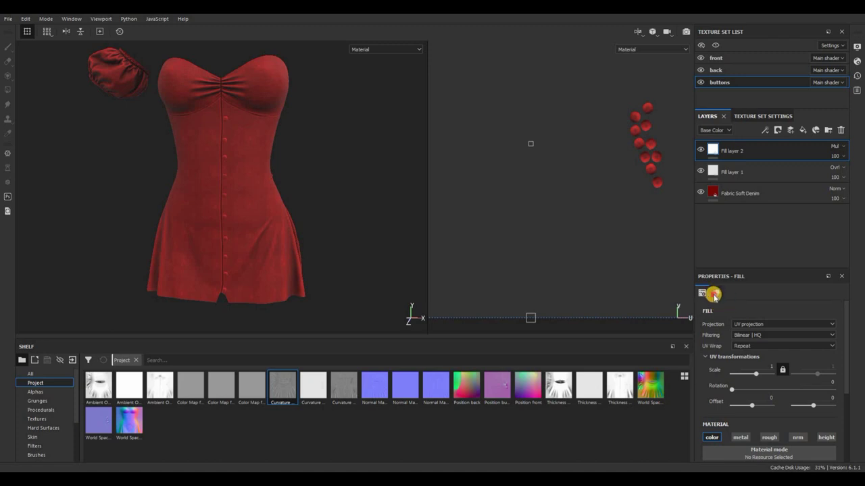
click(716, 293)
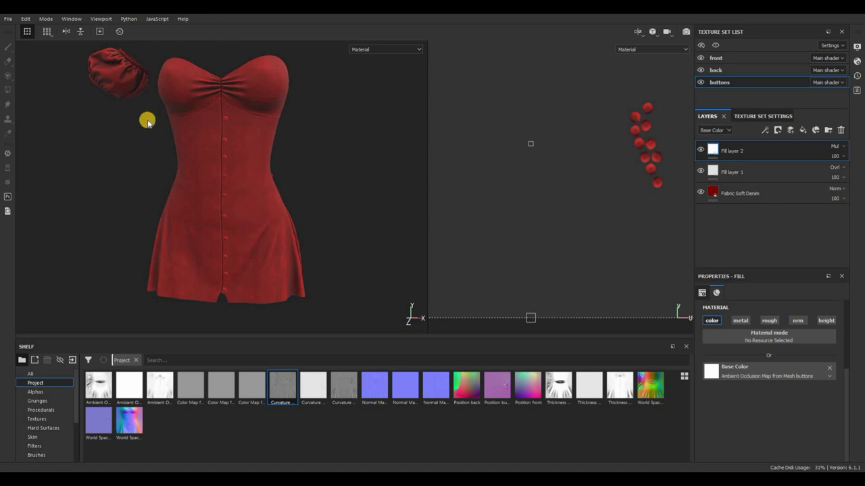
Step: Browse the Materials in the shelf, then show the Filters
click(60, 420)
scroll(59, 433, down, 3)
click(57, 419)
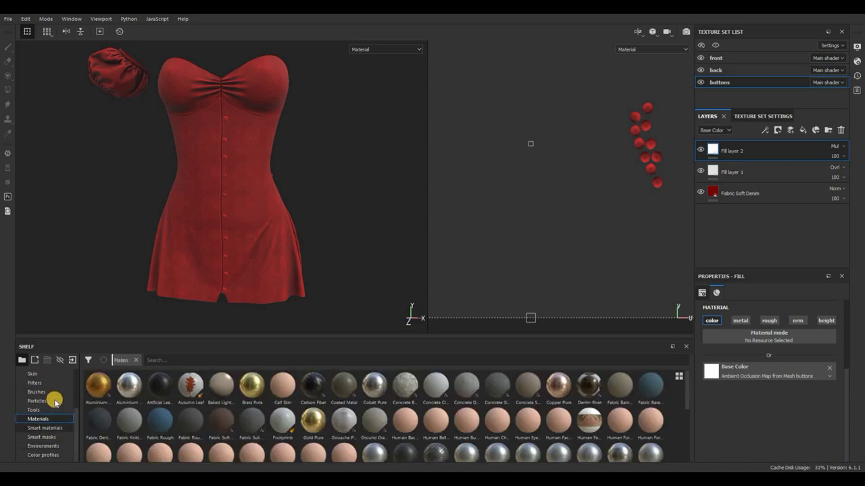
scroll(53, 408, up, 3)
click(44, 410)
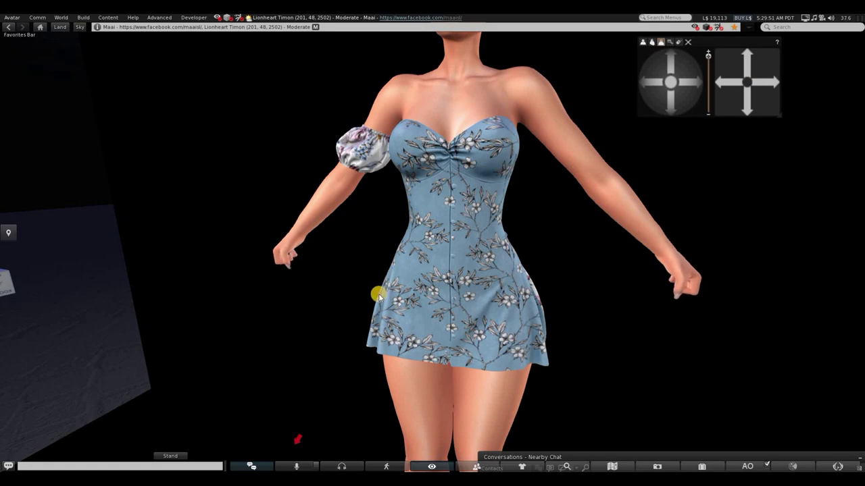
Step: Switch between Second Life and Photoshop to examine the blue flower dress on the avatar and its texture layers
scroll(370, 307, down, 3)
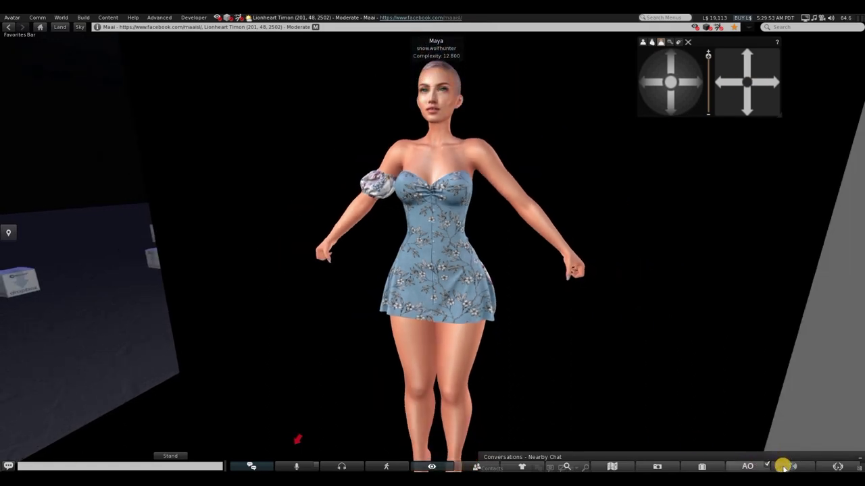
click(783, 467)
alt+drag(306, 366, 307, 290)
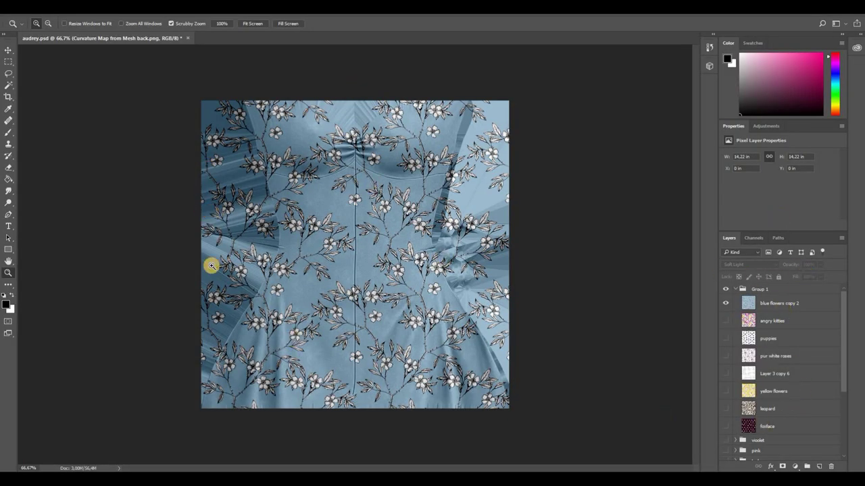
scroll(750, 399, down, 2)
scroll(752, 395, up, 2)
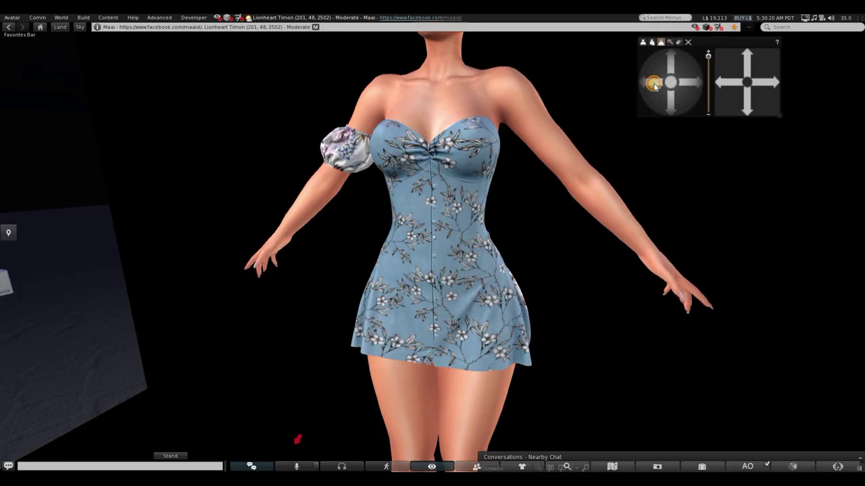
mouse_move(707, 77)
mouse_down()
mouse_move(639, 83)
mouse_move(684, 86)
mouse_up()
scroll(541, 258, down, 12)
scroll(627, 131, up, 10)
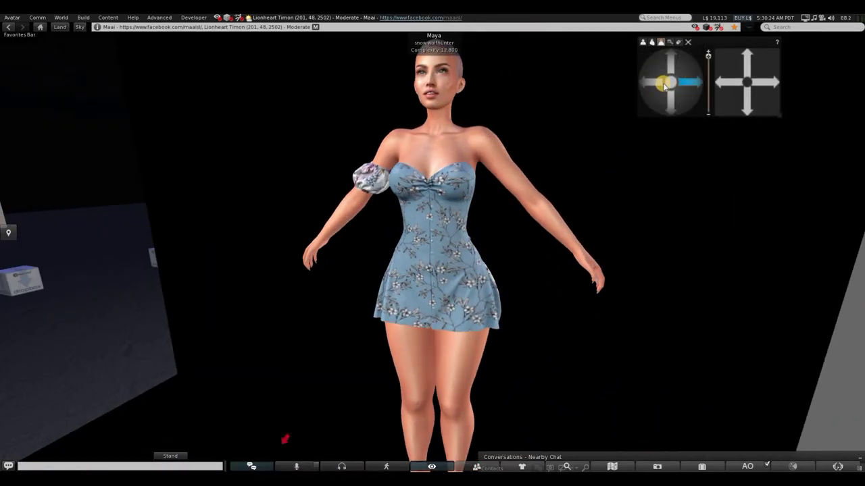
scroll(665, 83, up, 5)
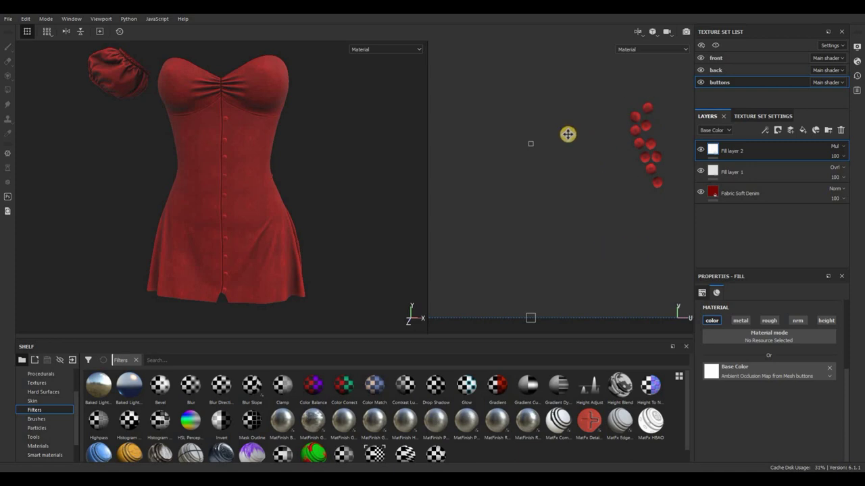
Step: Switch to Substance Painter, select the front texture set, and add a black mask to its Fill layer 2
alt+right_drag(590, 170, 265, 241)
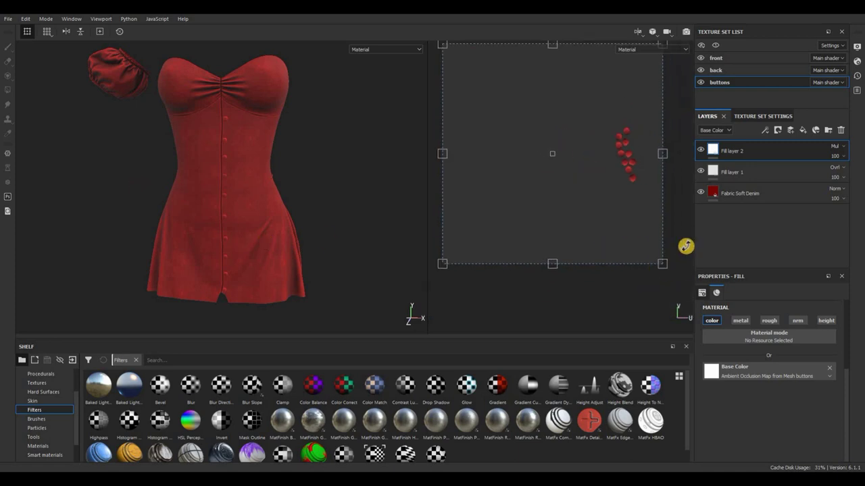
right_click(780, 152)
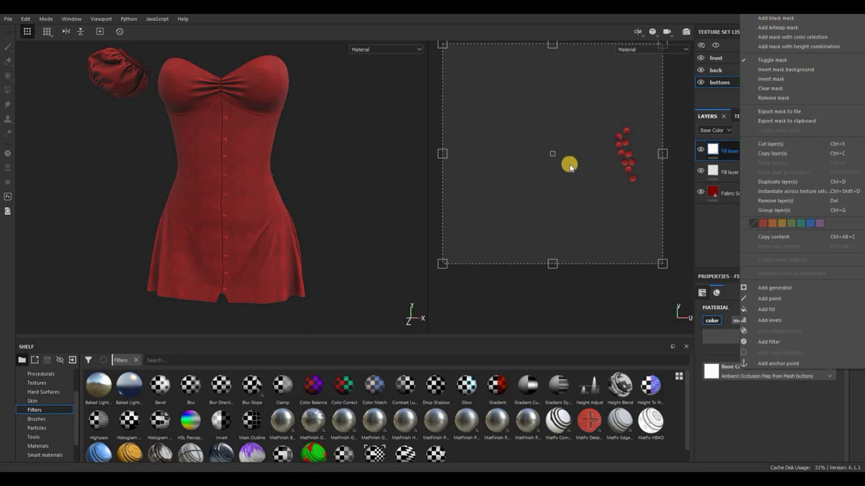
click(715, 66)
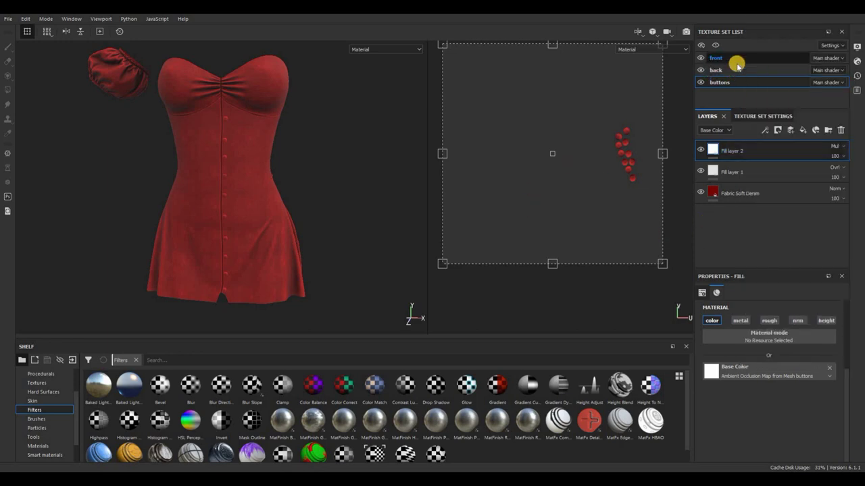
click(734, 63)
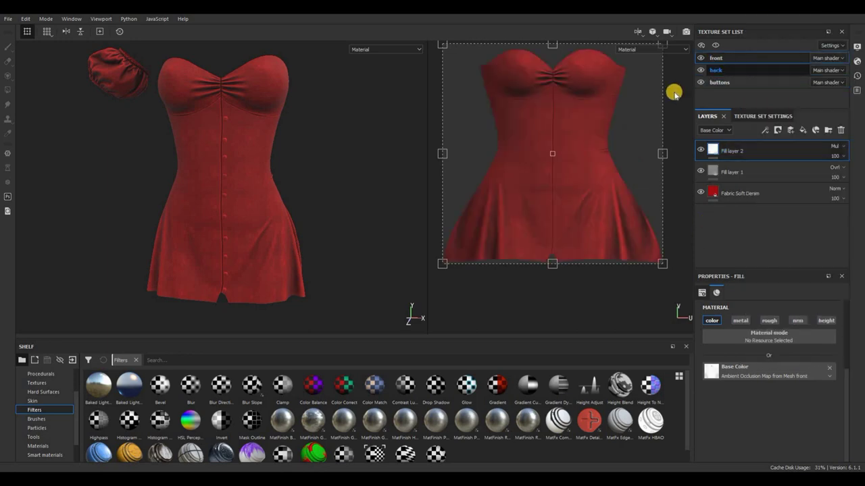
right_click(733, 58)
click(559, 150)
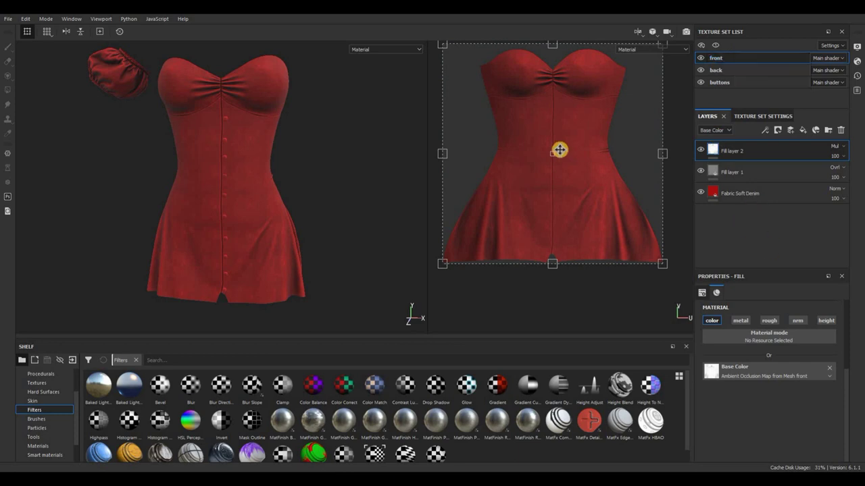
right_click(752, 143)
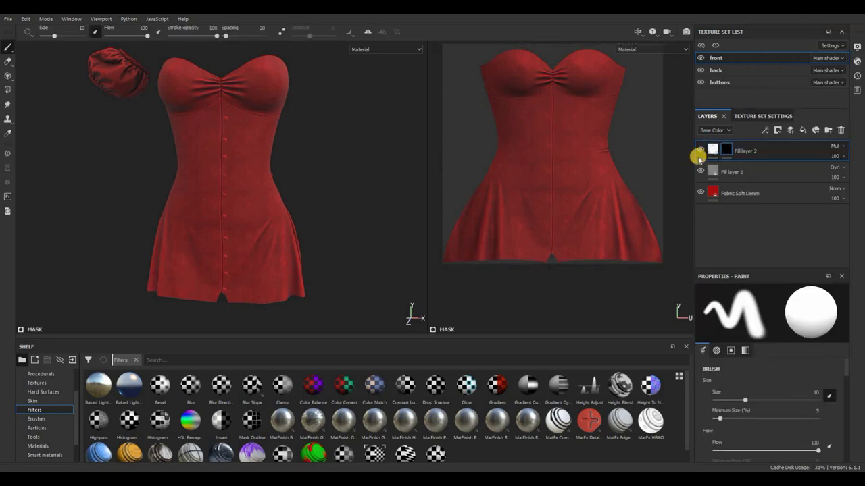
Step: Undo adding the black mask to Fill layer 2
key(ctrl+z)
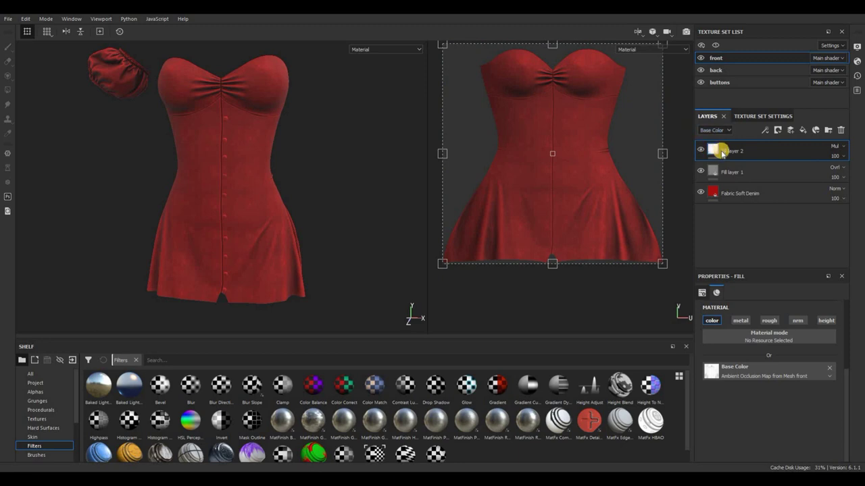
Step: Add a new fill layer with a white mask above Fill layer 2 and paint a heart outline on the mask across the dress front
click(800, 129)
right_click(768, 150)
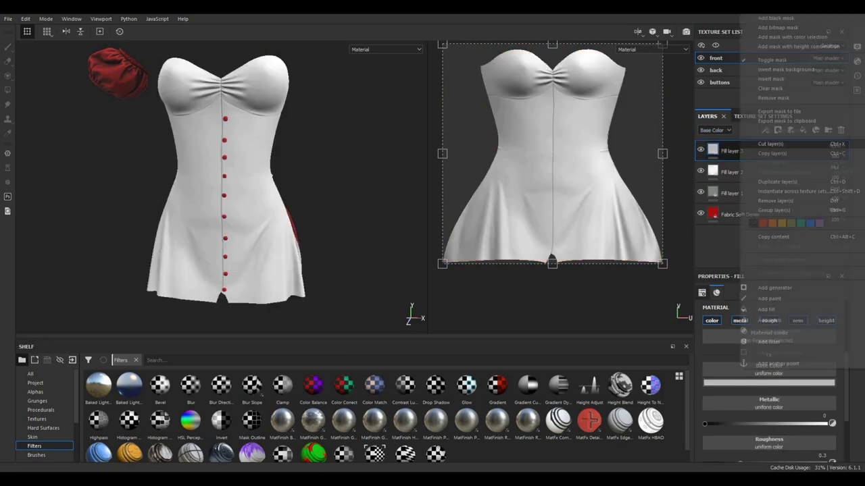
click(775, 27)
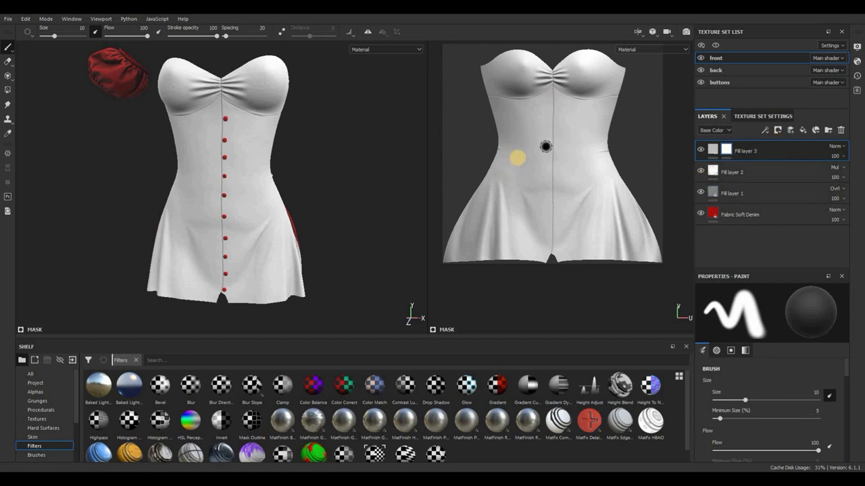
mouse_move(550, 143)
mouse_down()
mouse_move(540, 122)
mouse_move(544, 201)
mouse_up()
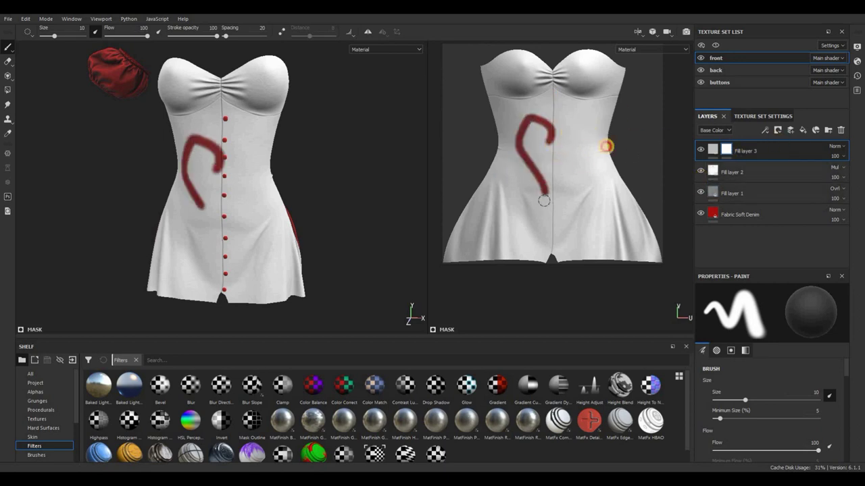
drag(552, 139, 547, 206)
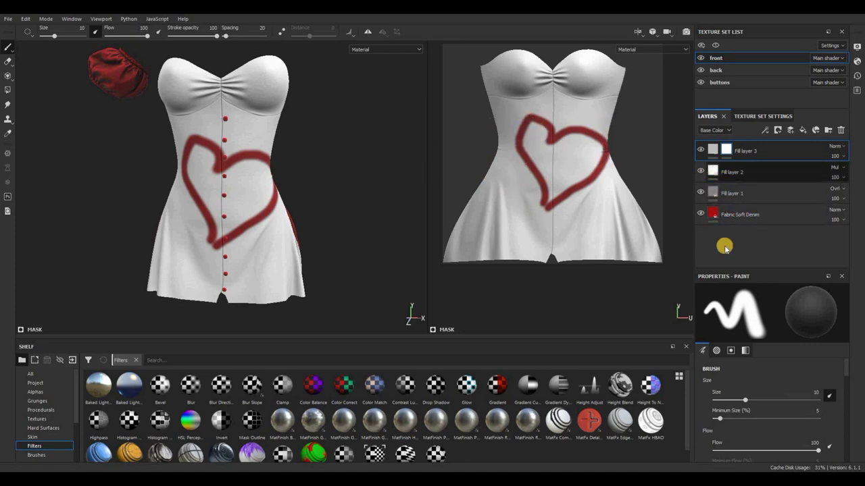
Step: Replace Fill layer 3's painted mask with a black mask
right_click(728, 153)
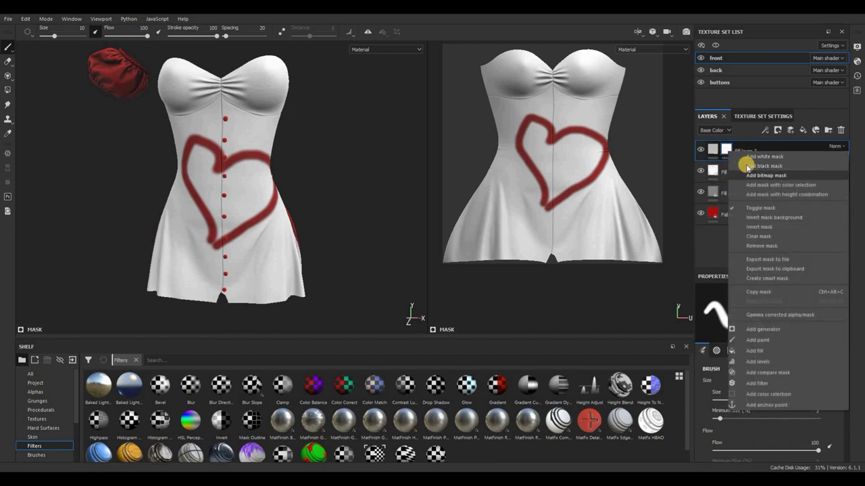
click(749, 166)
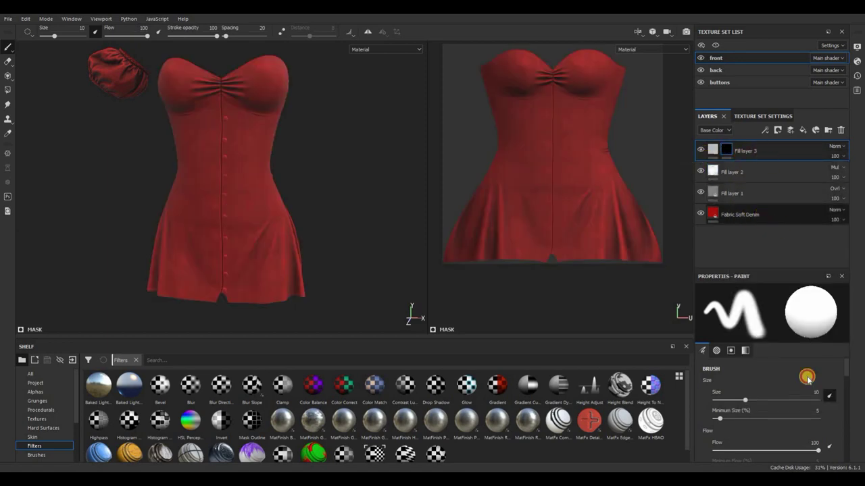
key(ctrl+z)
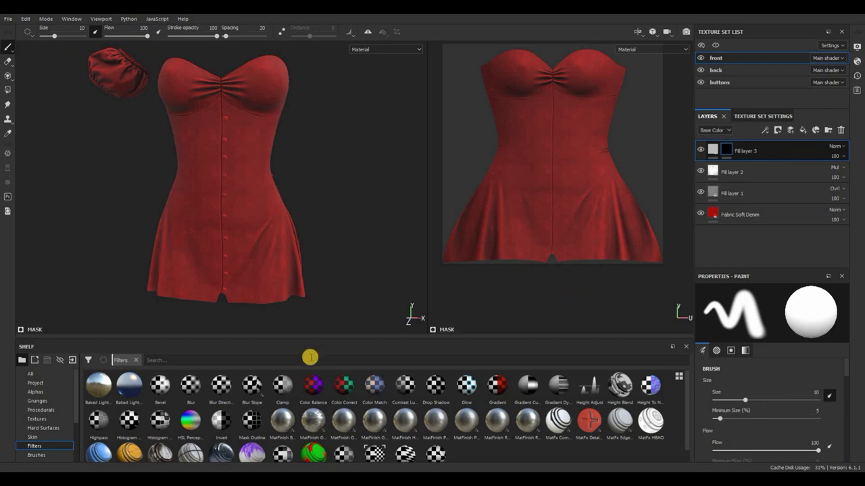
Step: Browse the Brushes, Alphas, Grunges and Procedurals in the shelf, then return to the Grunges
scroll(33, 415, down, 3)
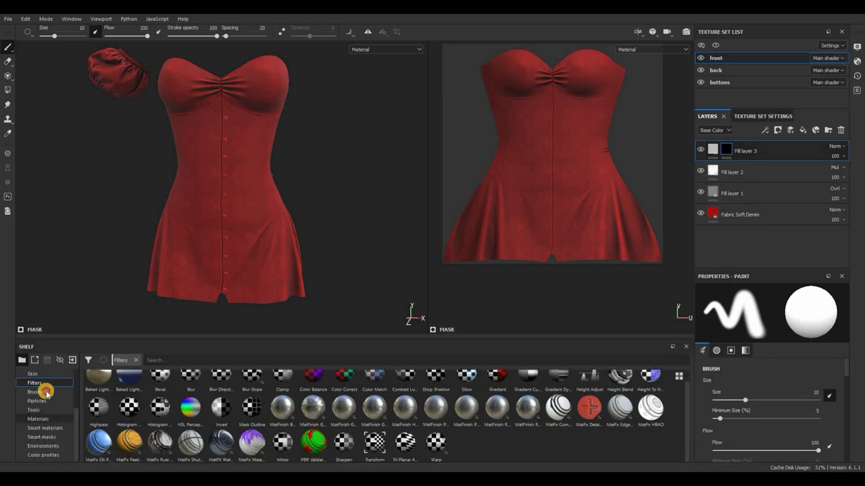
scroll(169, 405, down, 5)
scroll(135, 410, up, 5)
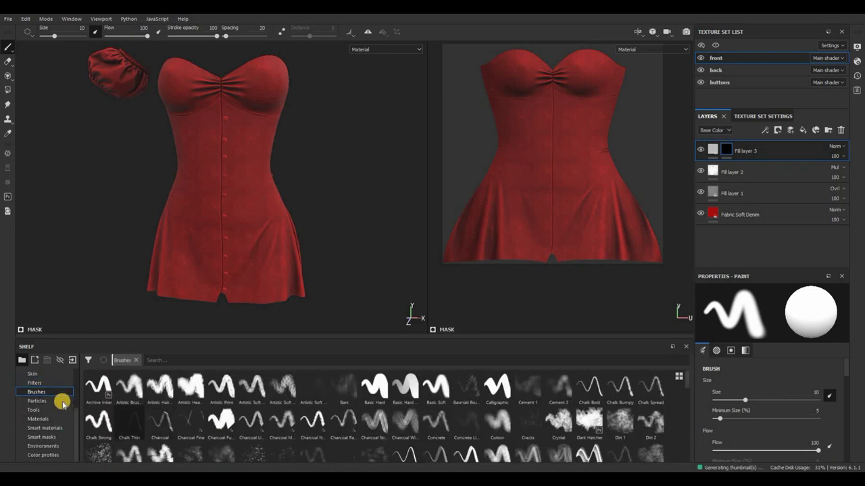
scroll(57, 398, up, 3)
click(53, 394)
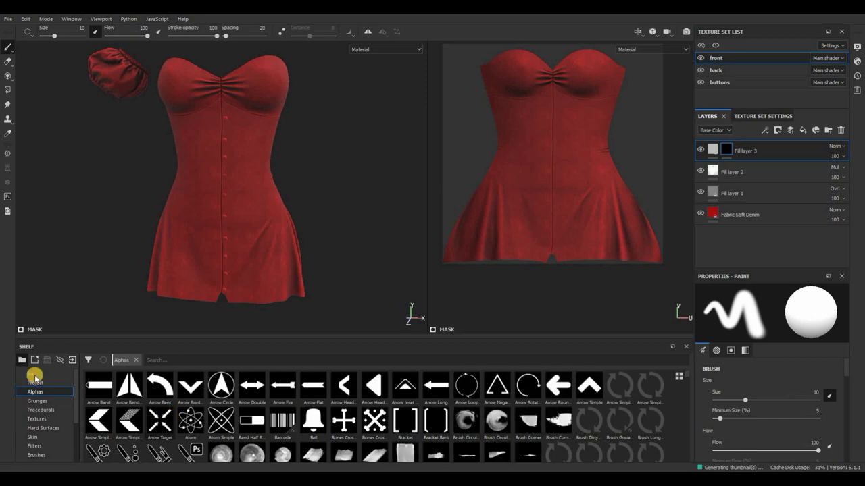
click(45, 384)
click(41, 401)
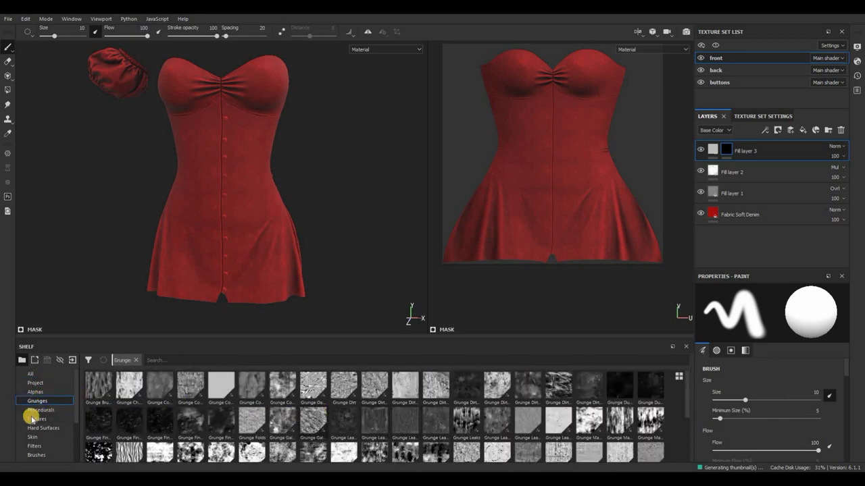
click(39, 408)
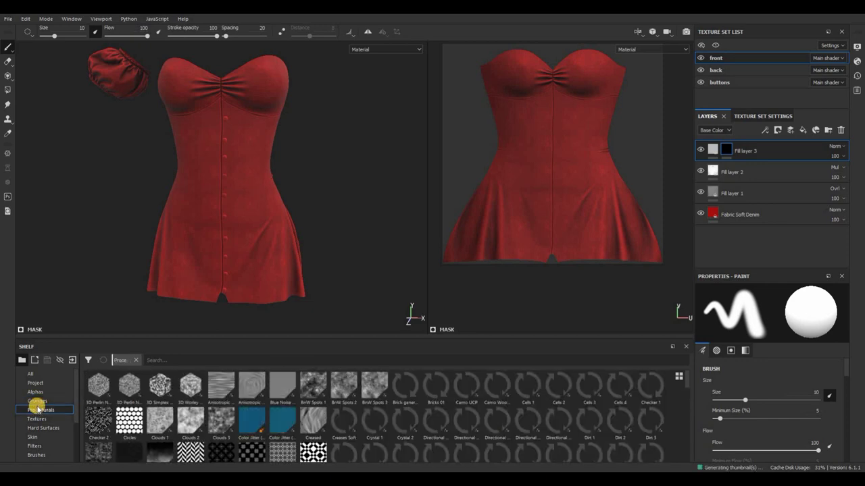
click(37, 401)
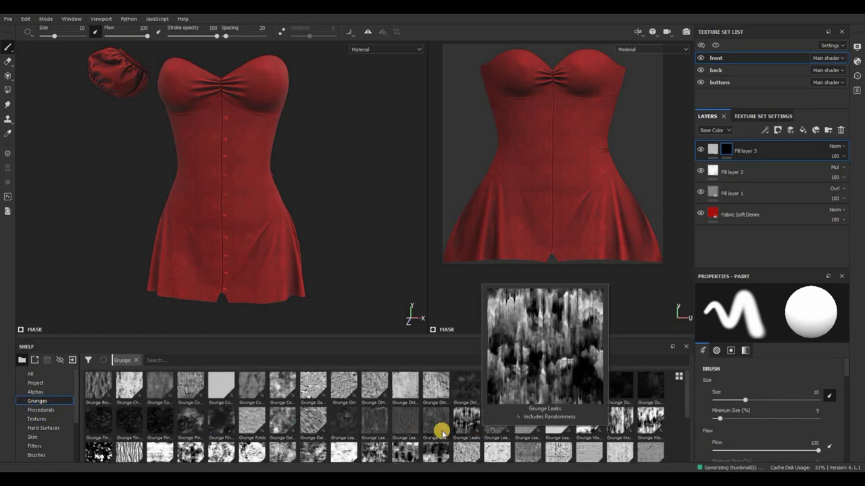
Step: Try to apply a grunge texture to Fill layer 3, and delete the layer
mouse_move(442, 431)
drag(442, 431, 757, 152)
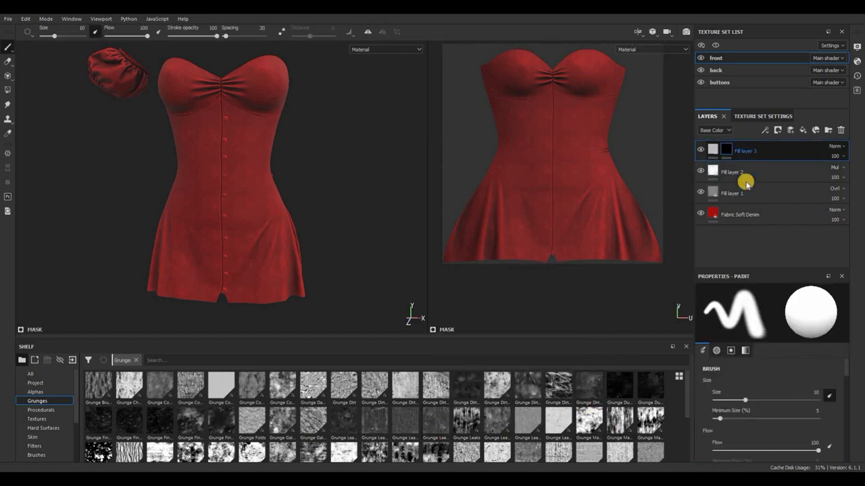
key(Delete)
Step: Enable the height channel for Fill layer 2 and keep its normal channel off
click(738, 174)
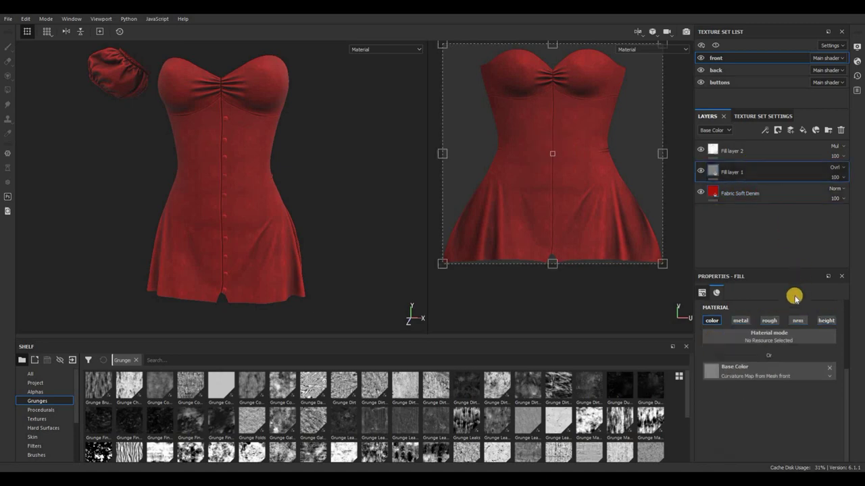
click(738, 152)
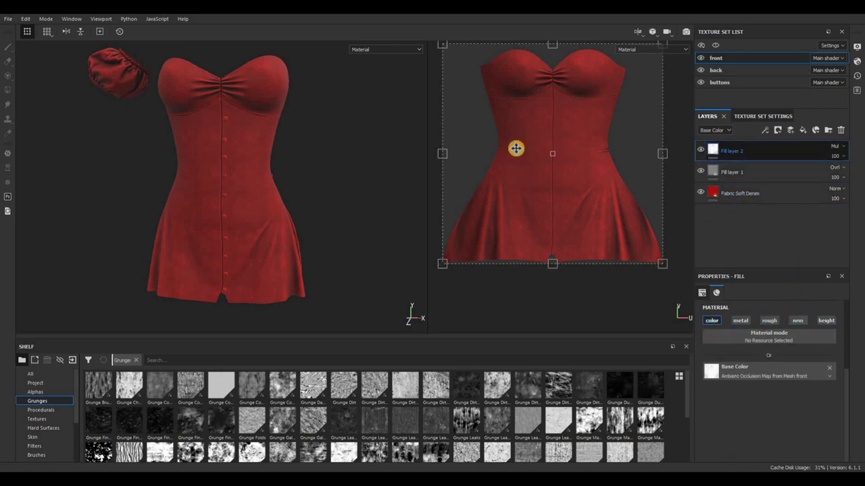
scroll(512, 205, up, 5)
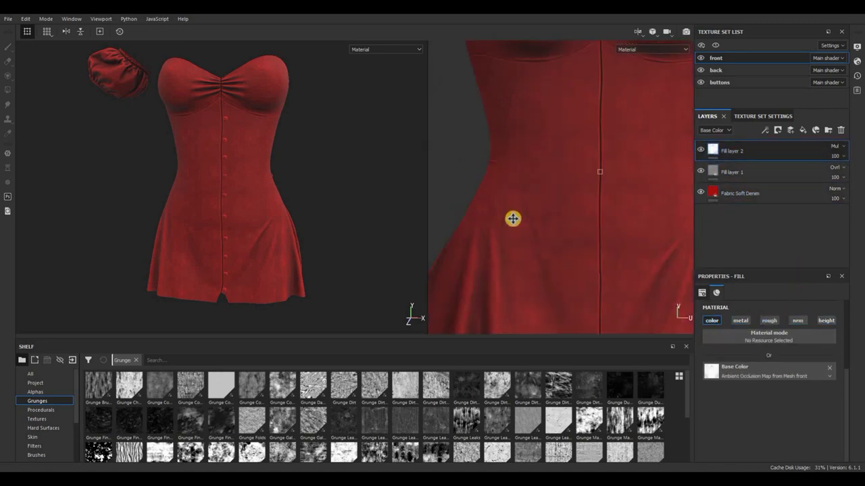
click(796, 322)
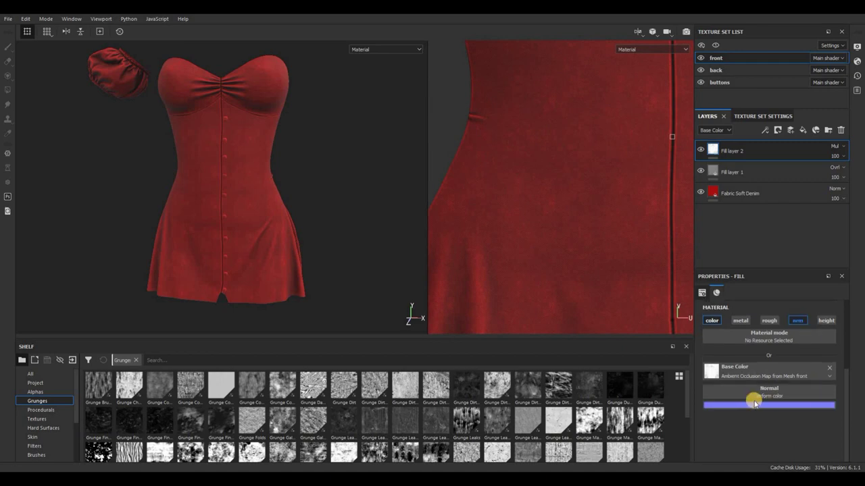
click(827, 321)
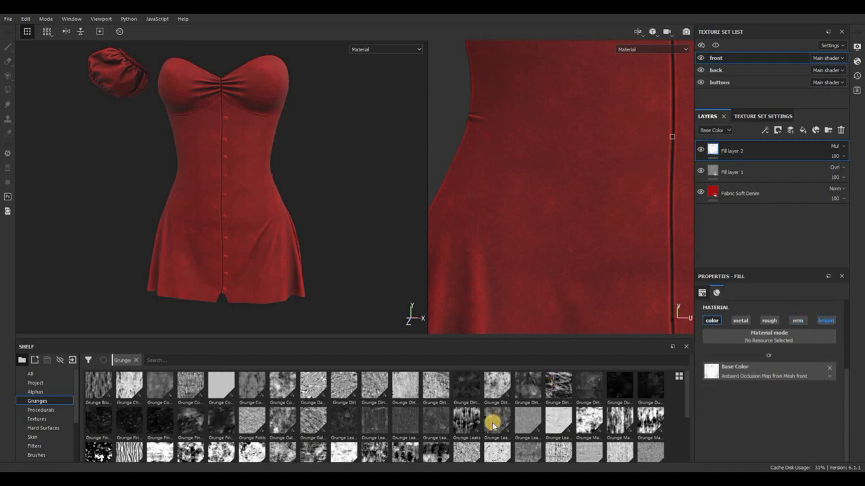
Step: Apply the Grunge Dirt Muddy texture to Fill layer 2's height channel and inspect the relief on the dress
drag(542, 401, 720, 391)
scroll(512, 287, down, 2)
scroll(514, 291, down, 5)
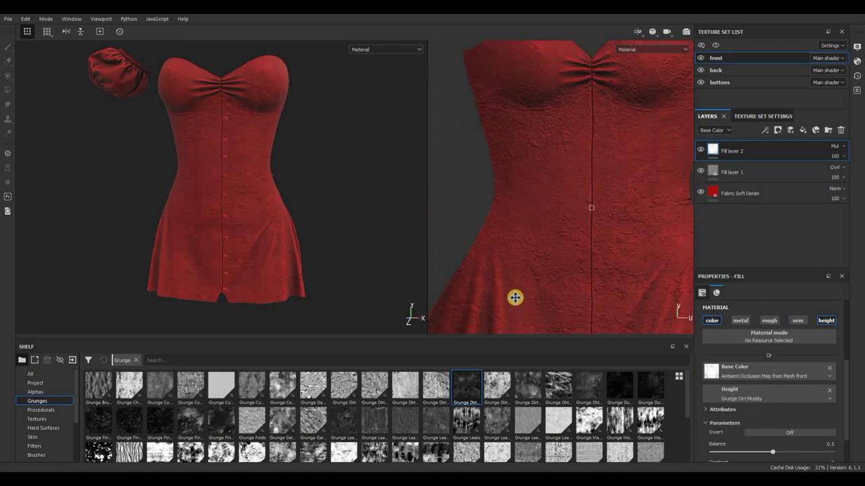
scroll(550, 311, up, 5)
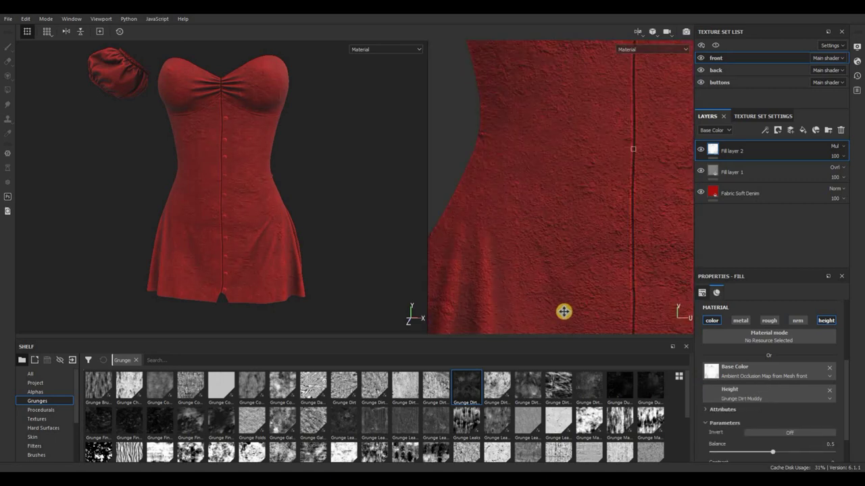
Step: Replace Fill layer 2's height texture with the Fabric Diagonal Thin procedural
scroll(441, 438, down, 3)
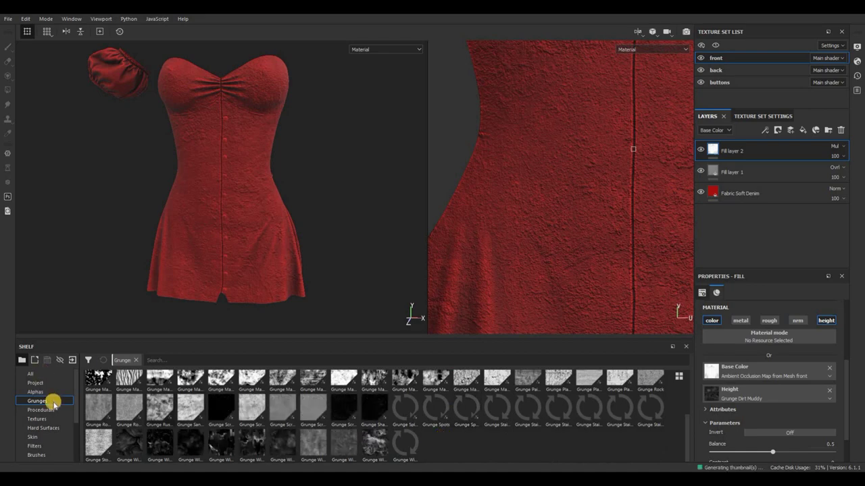
click(52, 401)
click(35, 410)
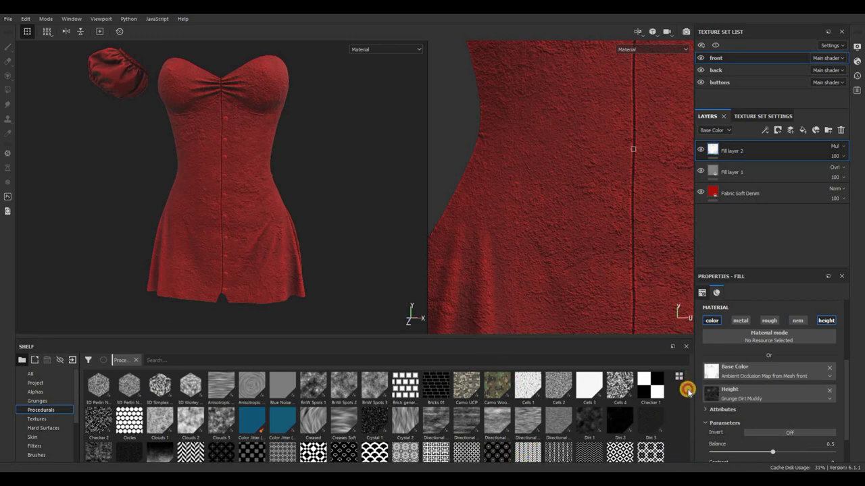
scroll(517, 414, down, 1)
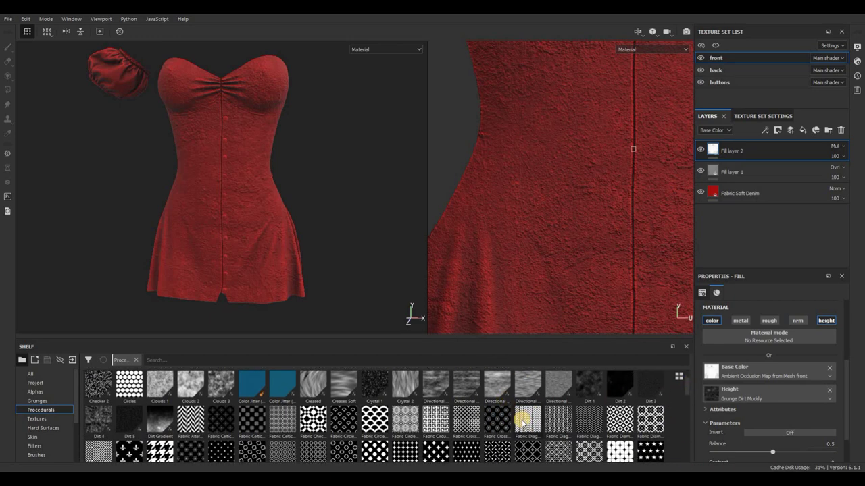
drag(522, 420, 751, 390)
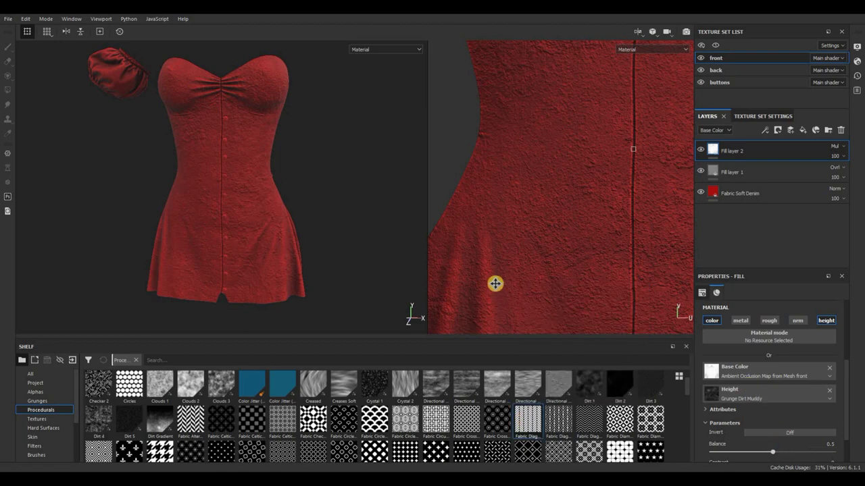
drag(495, 284, 720, 387)
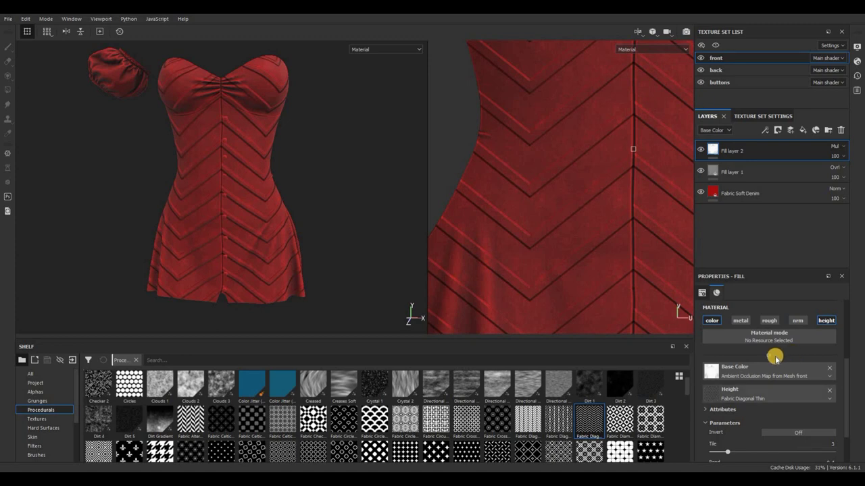
Step: Set Fill layer 2's UV scale to -32.99 and inspect the zigzag pattern up close
scroll(752, 373, up, 4)
drag(748, 377, 522, 295)
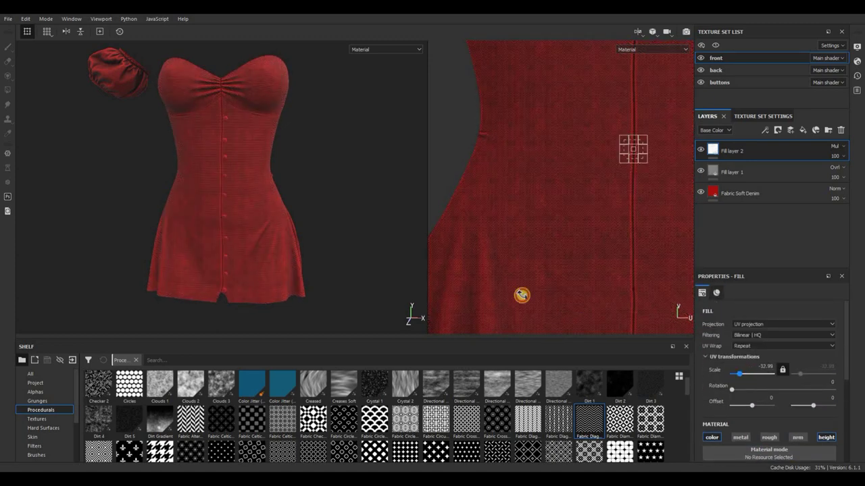
scroll(529, 289, up, 7)
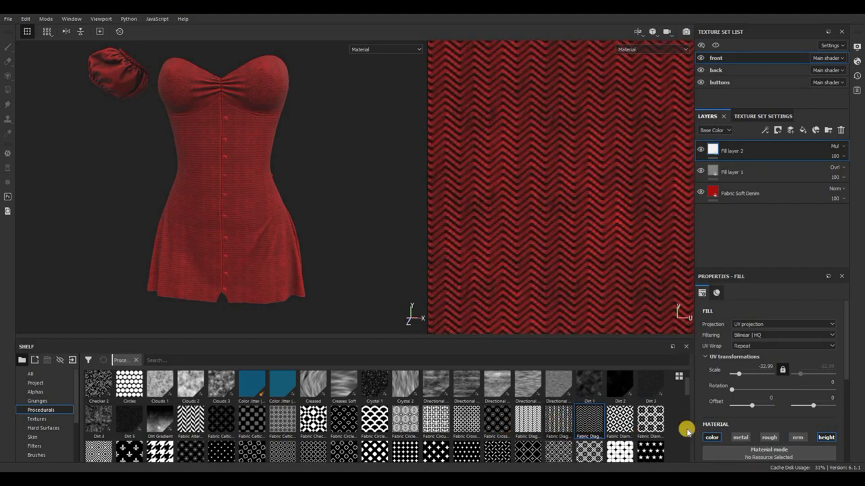
Step: Browse the remaining Procedurals and apply Stripes as Fill layer 2's height texture
scroll(683, 425, down, 3)
scroll(538, 414, up, 2)
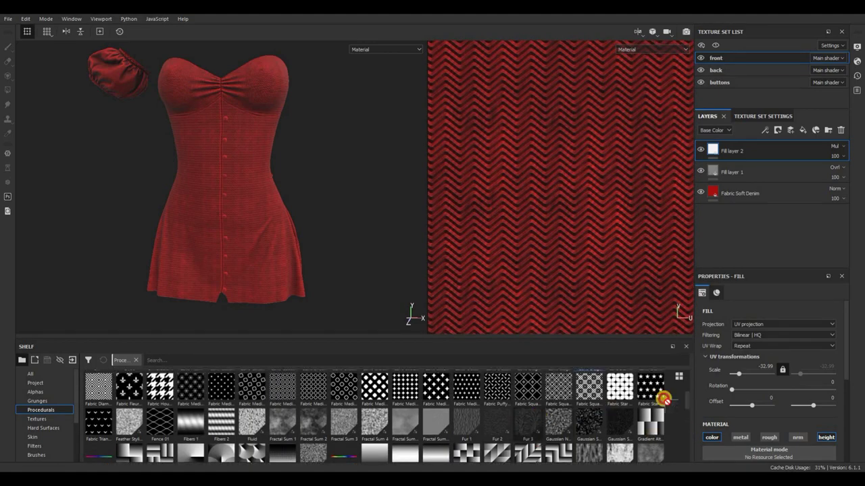
scroll(764, 404, down, 3)
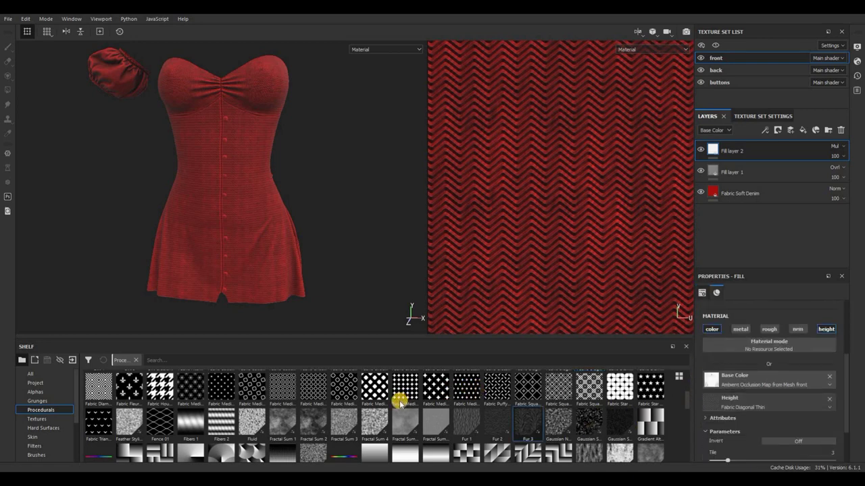
scroll(384, 429, down, 3)
scroll(426, 446, up, 2)
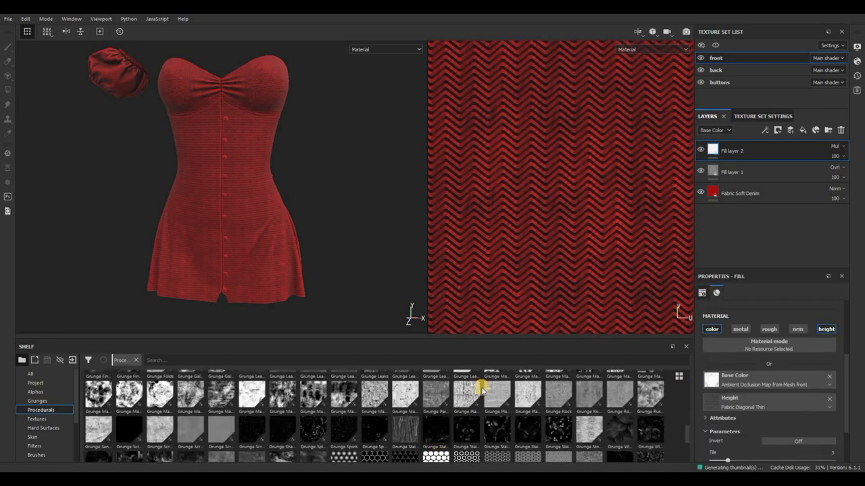
scroll(481, 389, down, 2)
drag(648, 414, 594, 424)
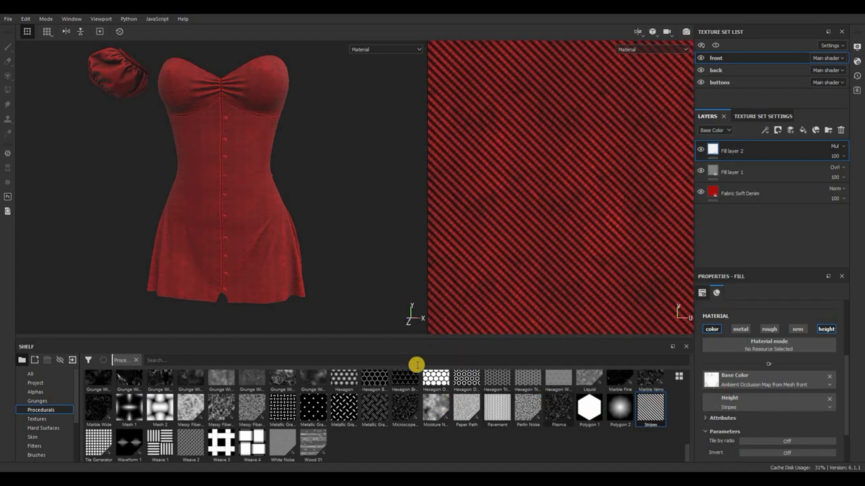
Step: Replace Fill layer 2's height texture with Metallic Grate Simple and set its UV scale to -70.11
scroll(367, 413, up, 2)
scroll(355, 416, down, 2)
drag(355, 417, 727, 400)
scroll(593, 284, down, 6)
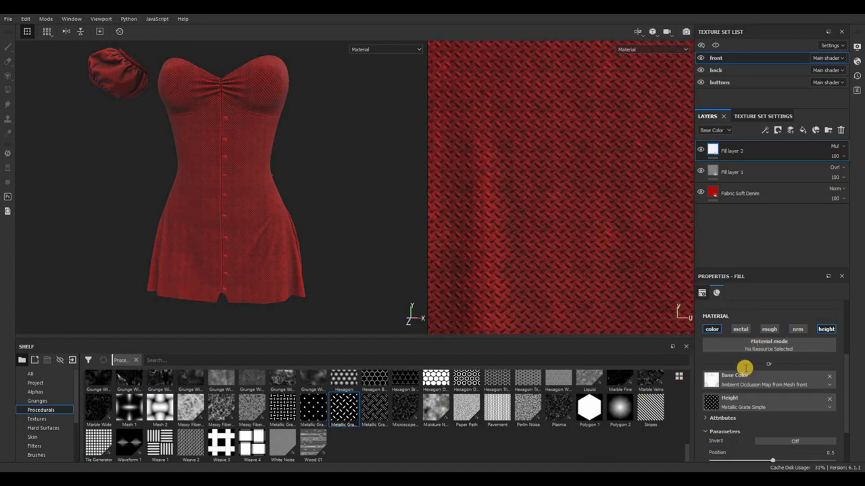
scroll(743, 368, up, 3)
drag(739, 376, 734, 375)
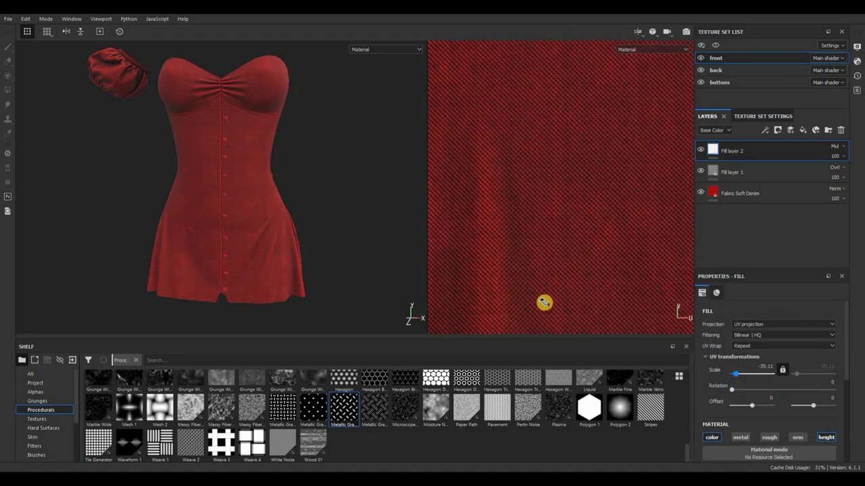
Step: Set Fill layer 2's UV scale to -82.45 and check the finer grate pattern on the front texture
scroll(532, 263, down, 8)
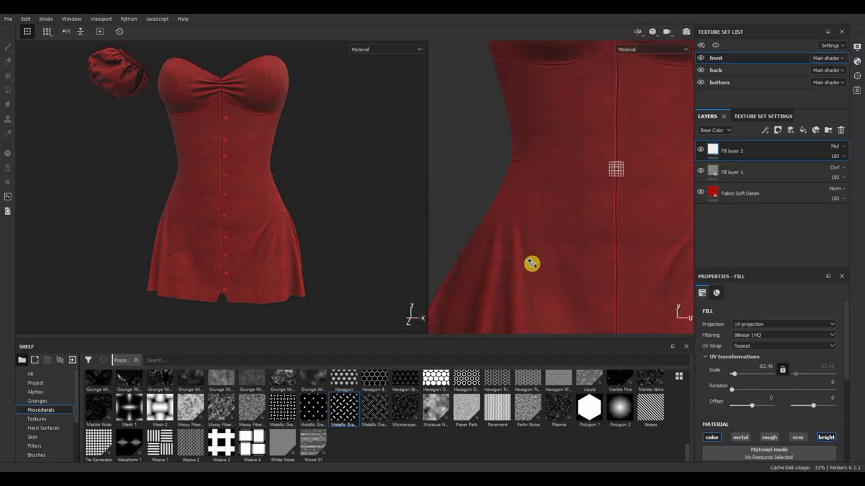
scroll(548, 290, up, 4)
scroll(548, 293, up, 6)
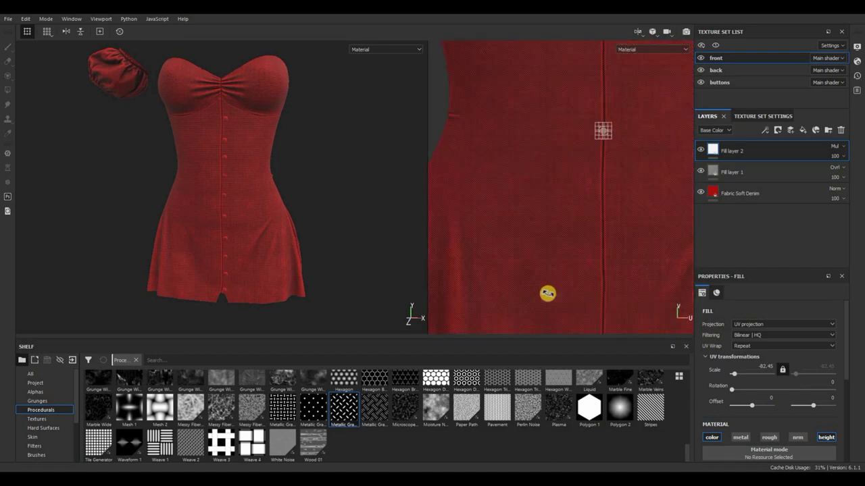
scroll(548, 293, down, 5)
alt+right_drag(639, 142, 509, 89)
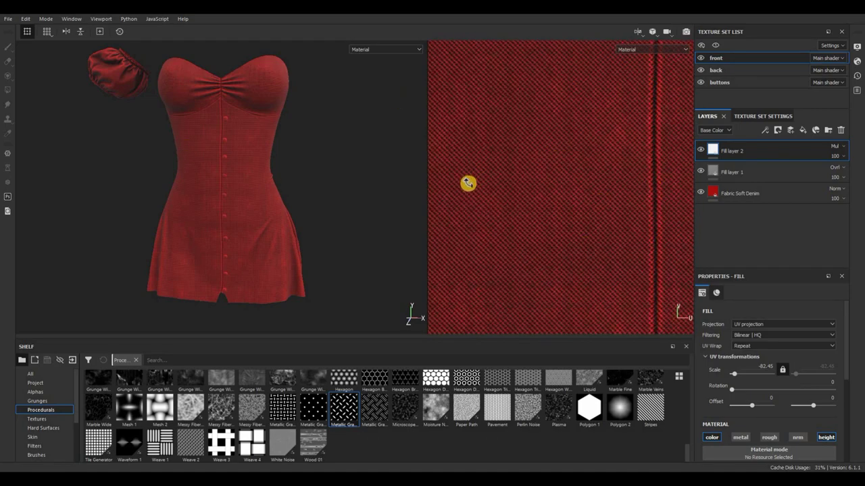
Step: Examine the grate weave on the front texture, from a close-up of the threads to the whole garment
scroll(469, 183, down, 5)
scroll(517, 268, up, 5)
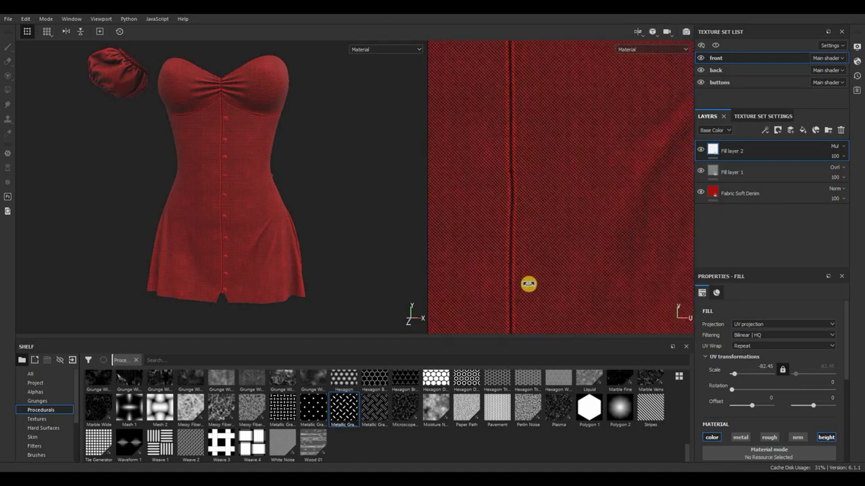
scroll(528, 283, up, 5)
scroll(560, 261, up, 4)
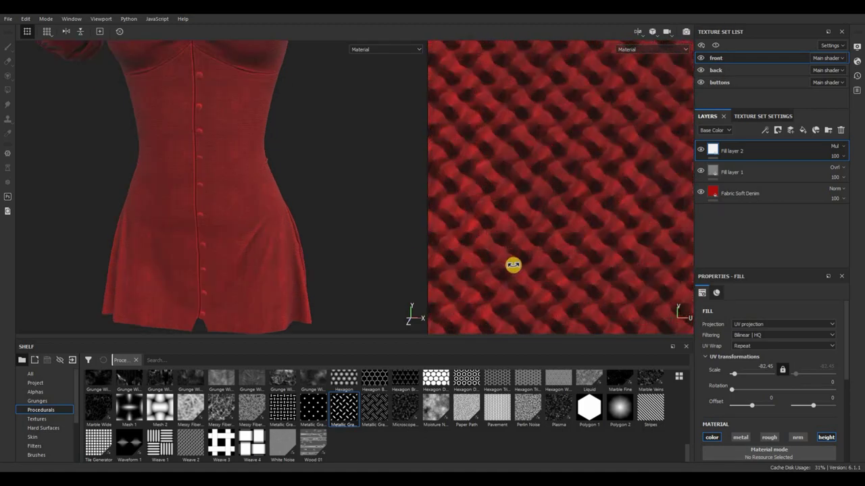
scroll(513, 265, up, 3)
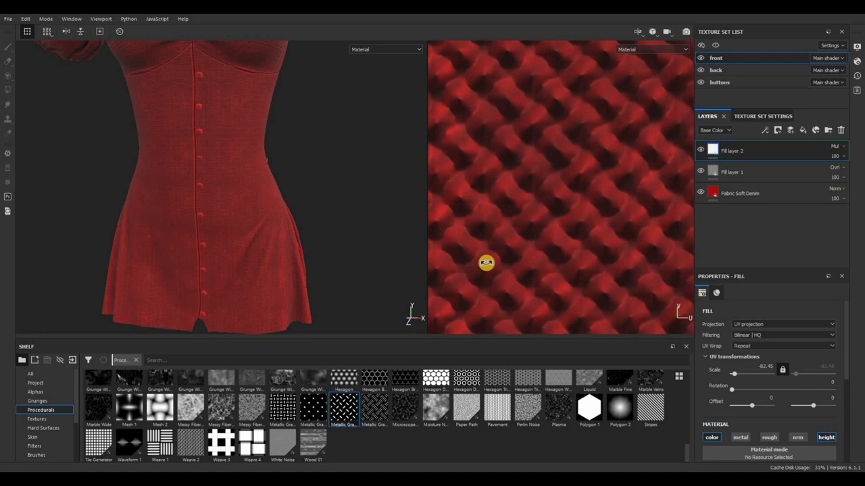
scroll(487, 263, down, 2)
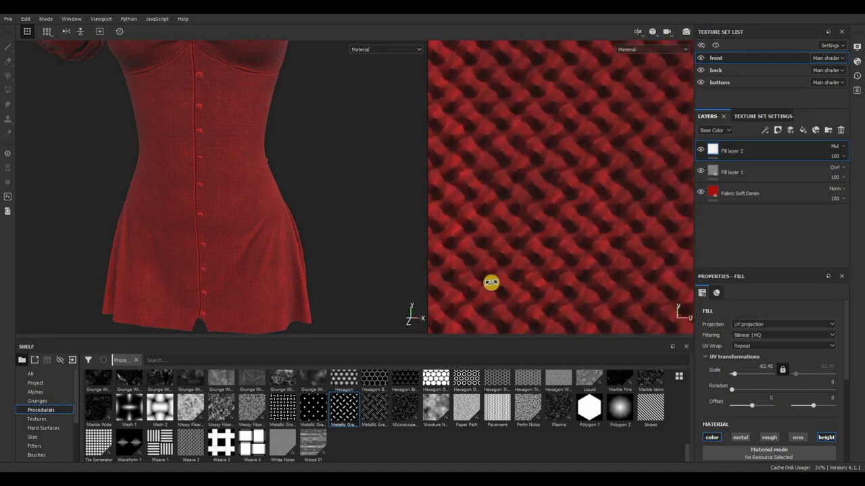
scroll(491, 283, down, 8)
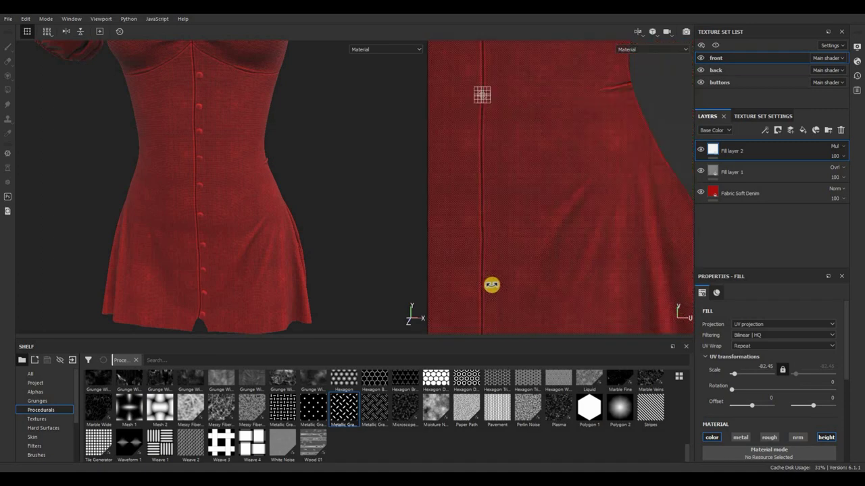
scroll(491, 285, down, 6)
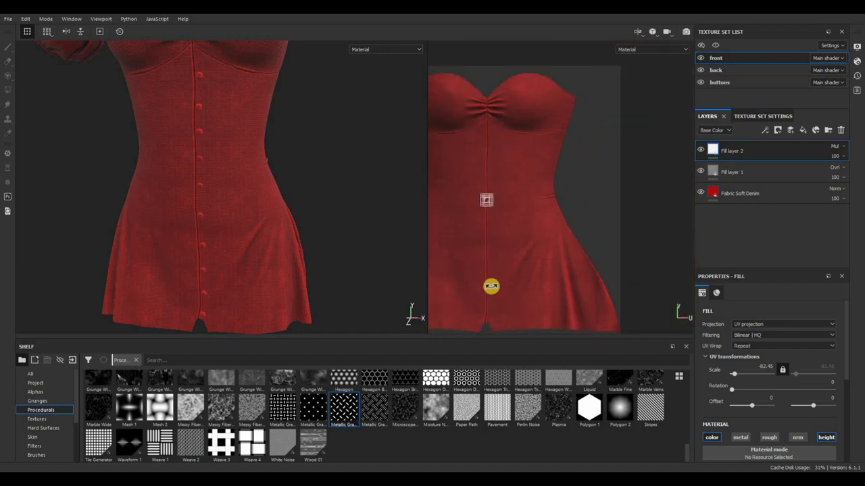
scroll(457, 254, down, 2)
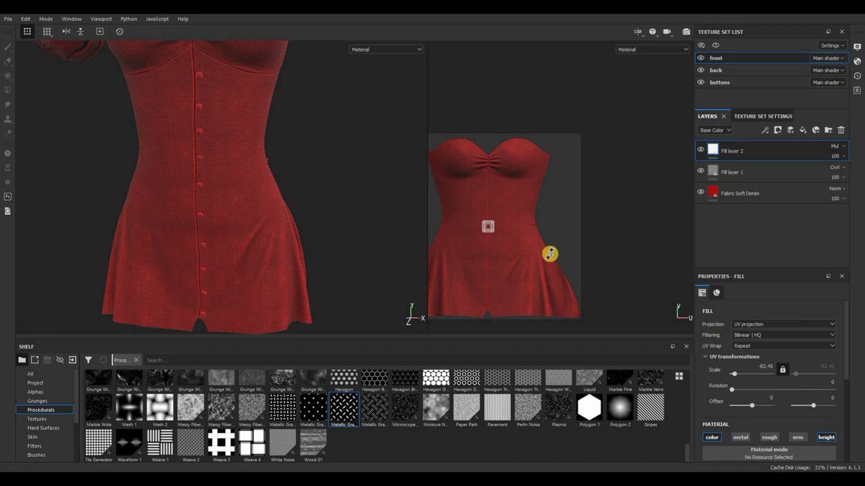
Step: Set Fill layer 2's UV scale to -36.65
alt+right_drag(518, 254, 572, 143)
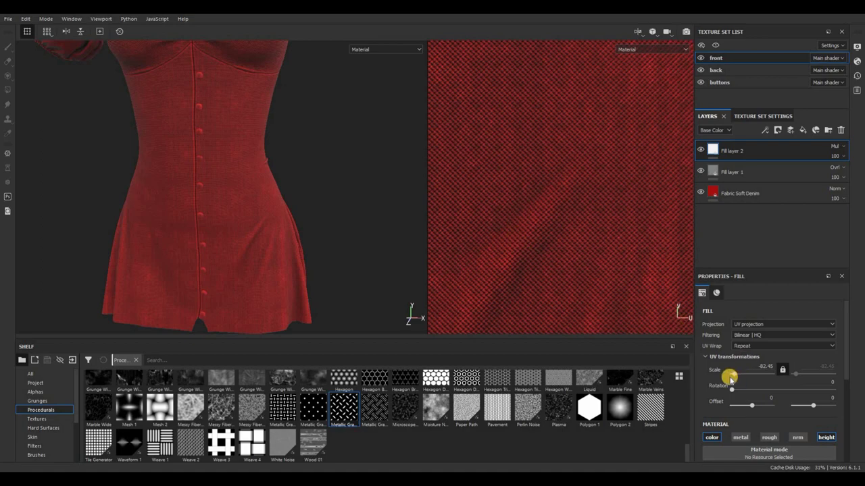
drag(736, 372, 738, 372)
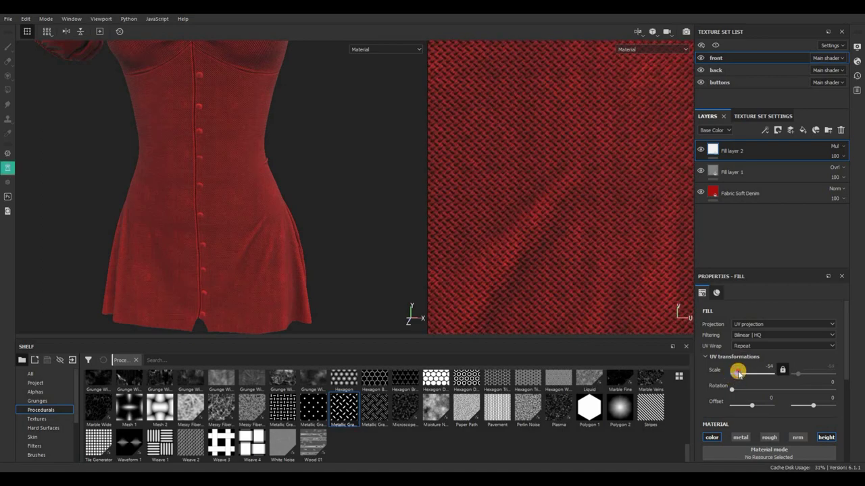
scroll(495, 258, down, 4)
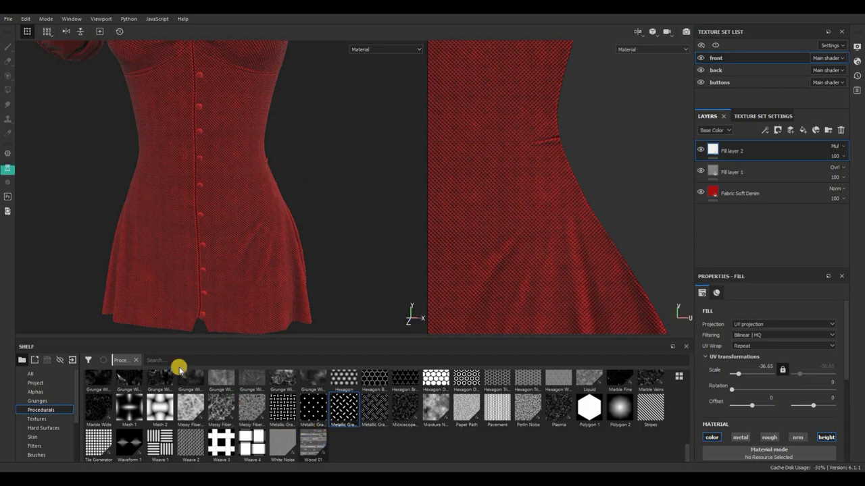
Step: Show the Hard Surfaces resources in the shelf and save the project
scroll(182, 372, up, 3)
scroll(190, 373, up, 3)
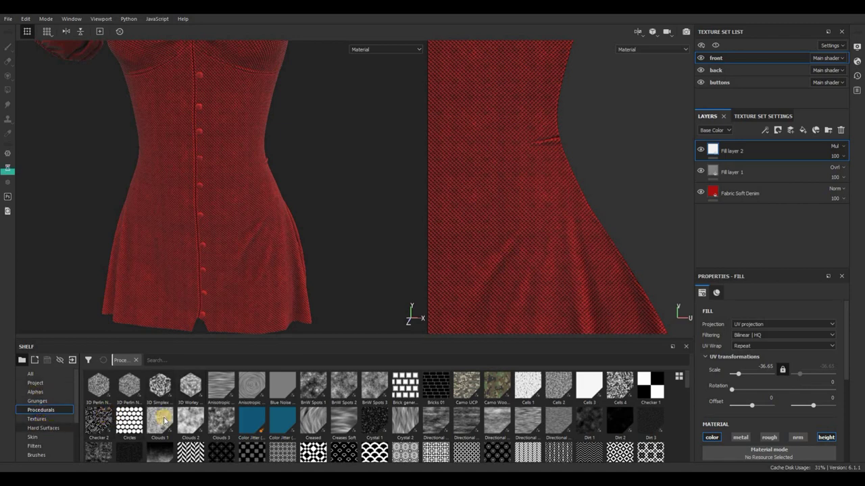
click(49, 428)
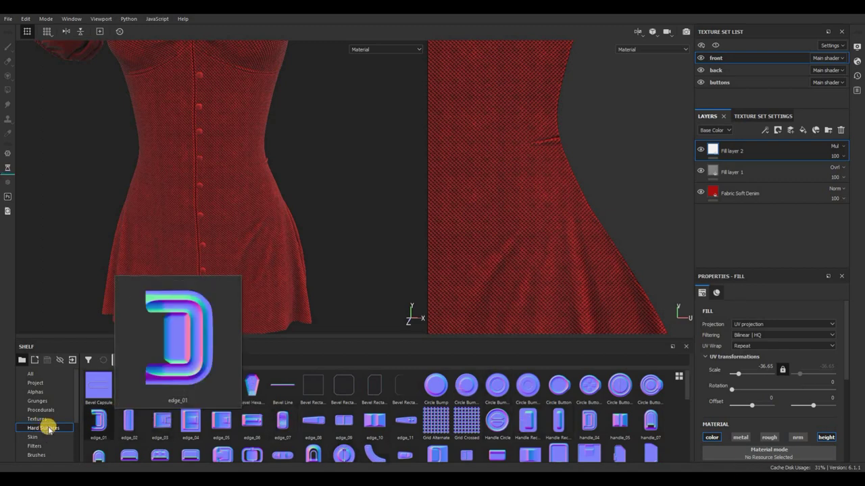
key(ctrl+s)
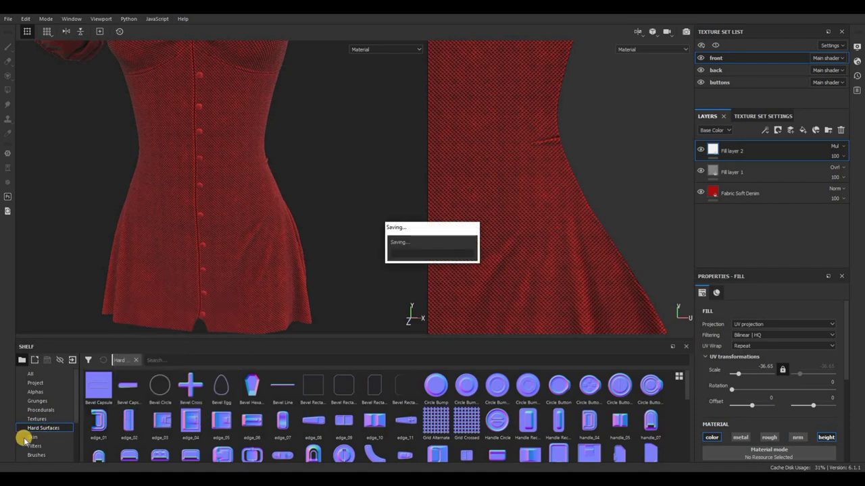
Step: Find the Skin materials and add Human Forehead Skin 1 as a new layer above Fill layer 2
click(71, 436)
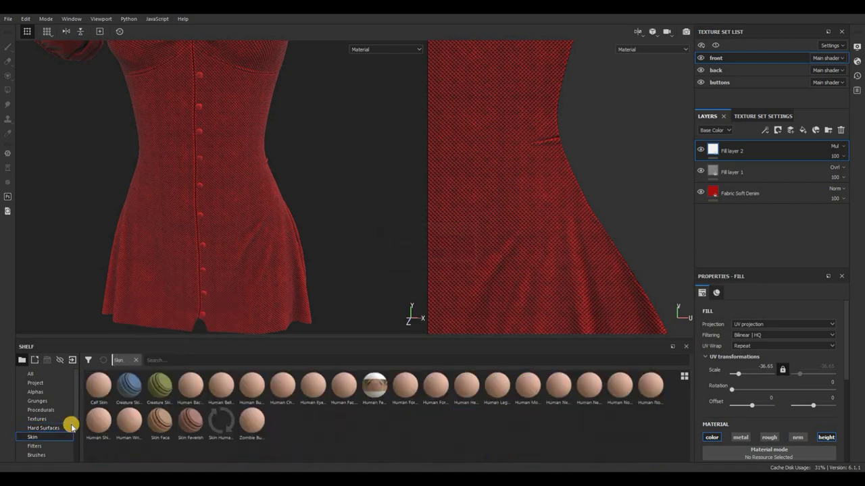
scroll(72, 425, down, 2)
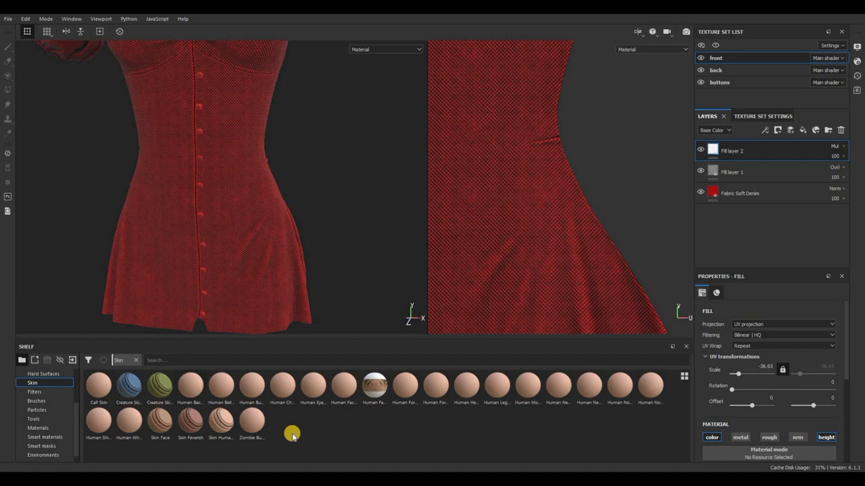
drag(404, 398, 720, 153)
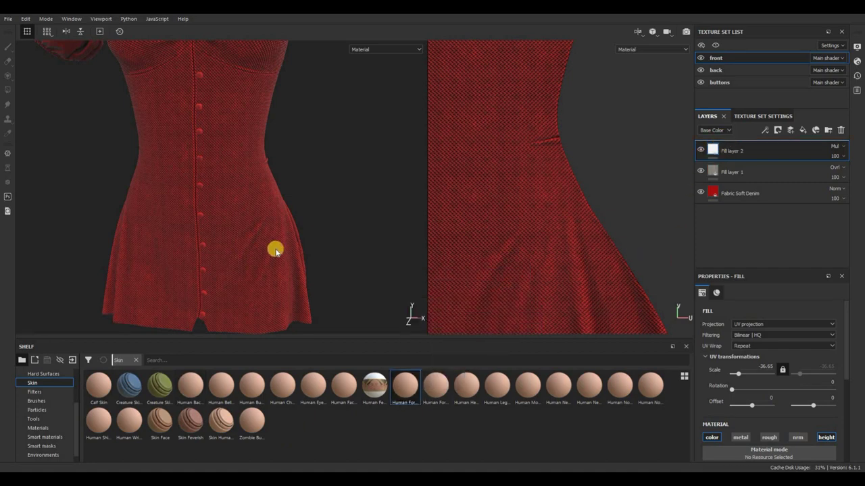
scroll(276, 248, down, 4)
scroll(315, 245, up, 2)
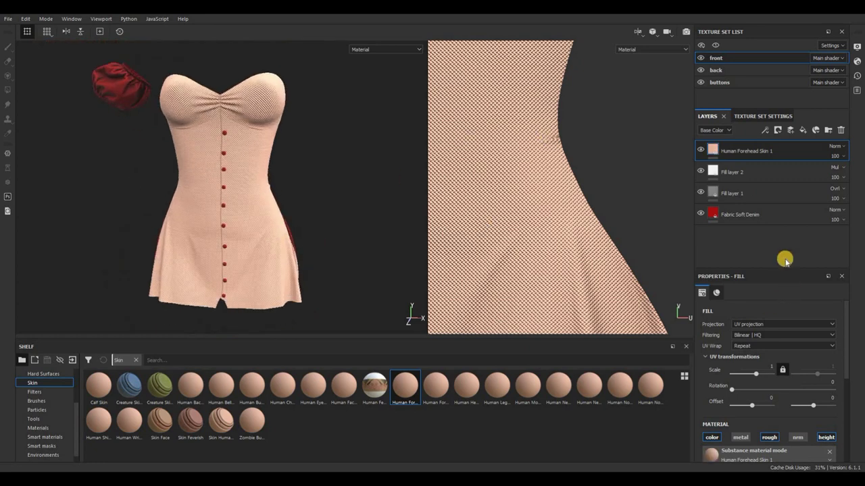
Step: Remove the Metallic Grate Simple height texture from Fill layer 2 and inspect the skin material on the dress
click(752, 179)
scroll(832, 373, down, 4)
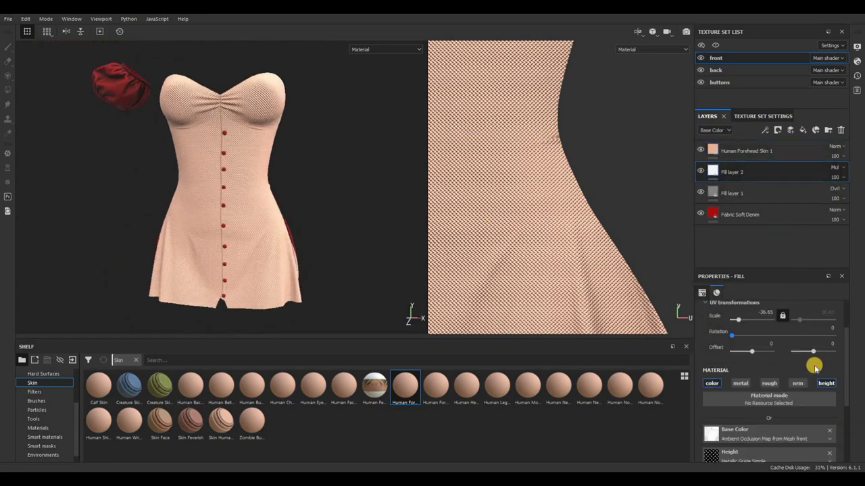
click(832, 373)
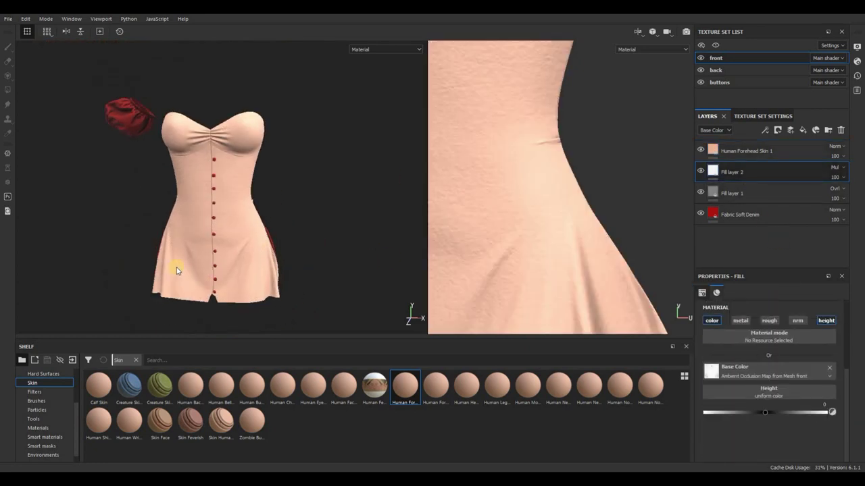
scroll(174, 266, up, 5)
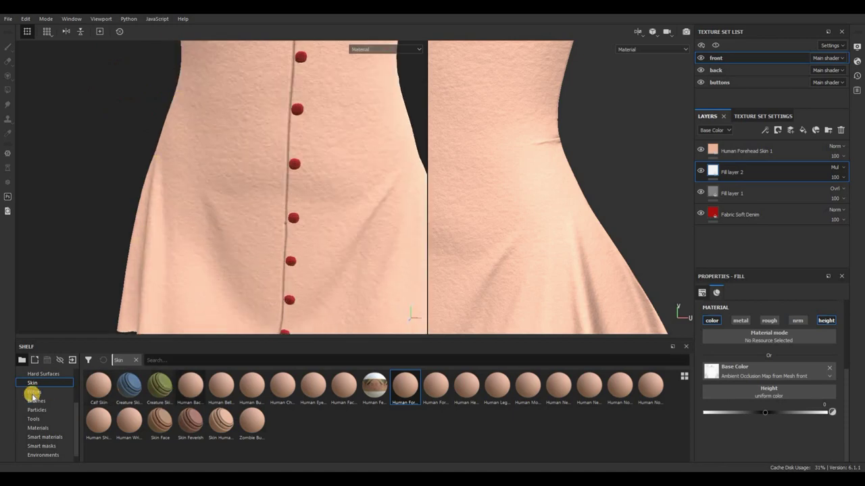
Step: Browse the Materials and Smart materials collections in the shelf
scroll(47, 422, down, 1)
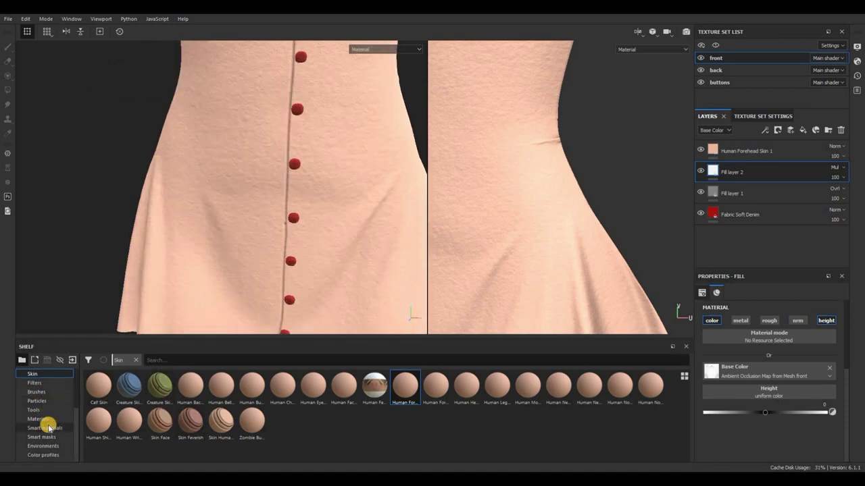
click(44, 428)
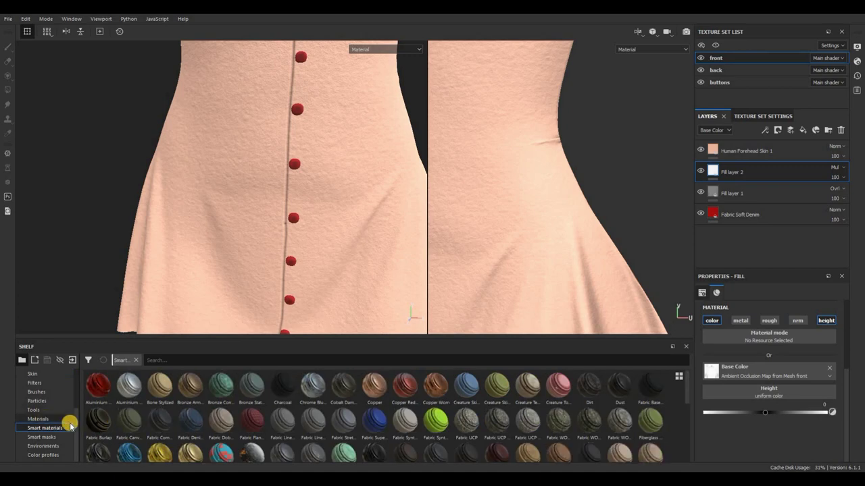
click(34, 419)
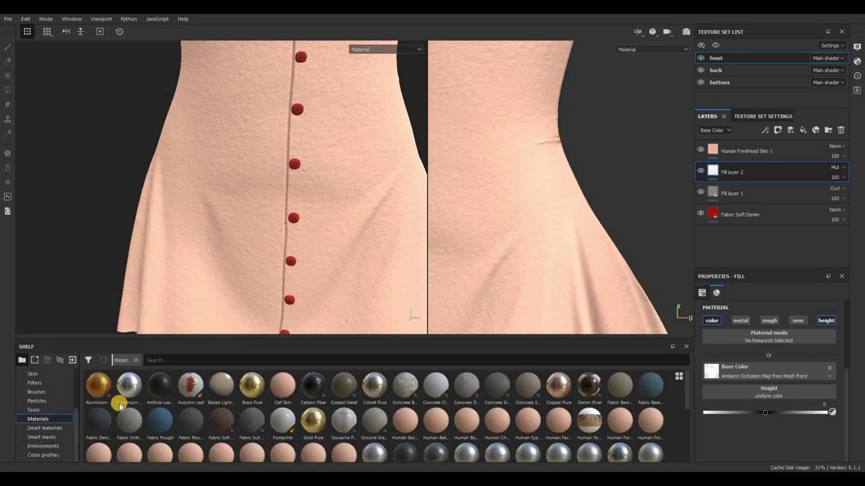
click(45, 428)
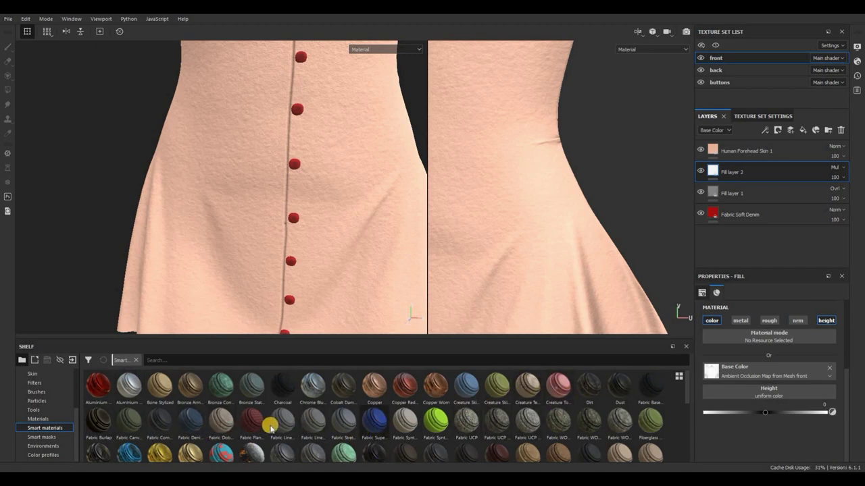
scroll(52, 434, down, 8)
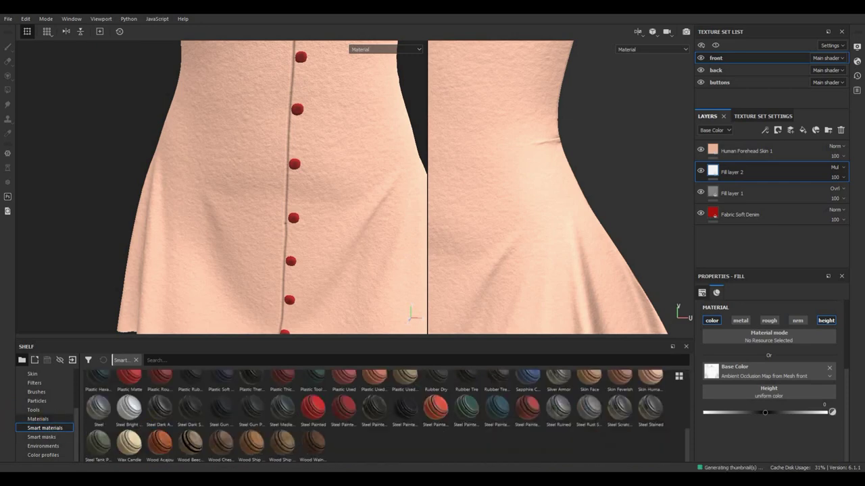
scroll(377, 449, up, 3)
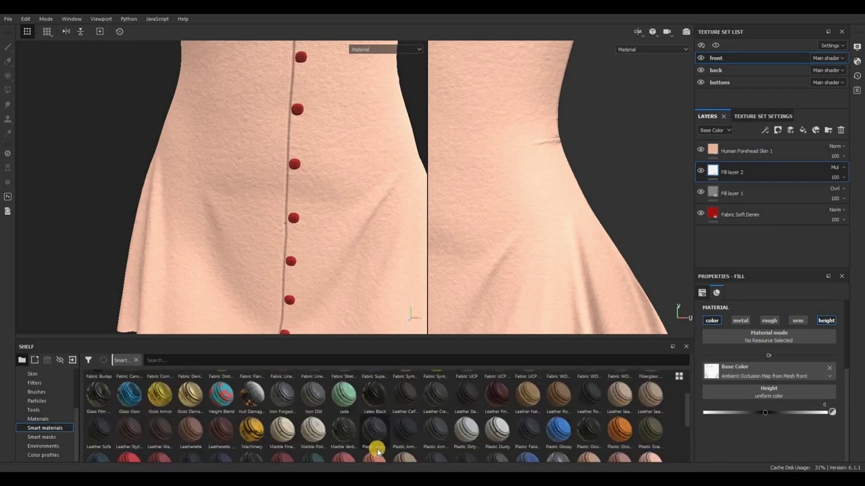
scroll(181, 420, up, 2)
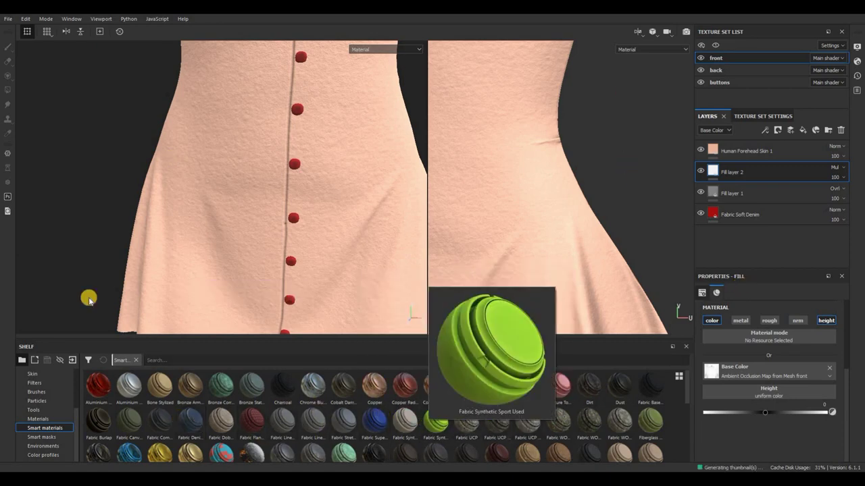
scroll(380, 439, down, 10)
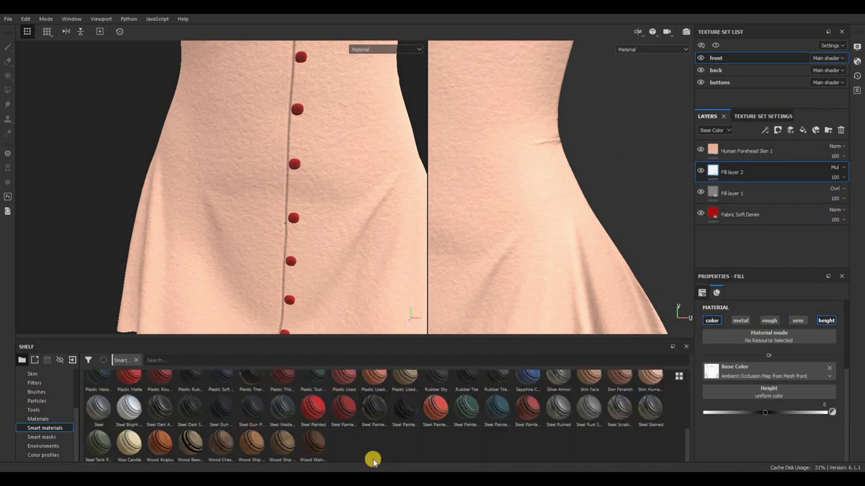
scroll(375, 458, up, 10)
scroll(84, 417, down, 10)
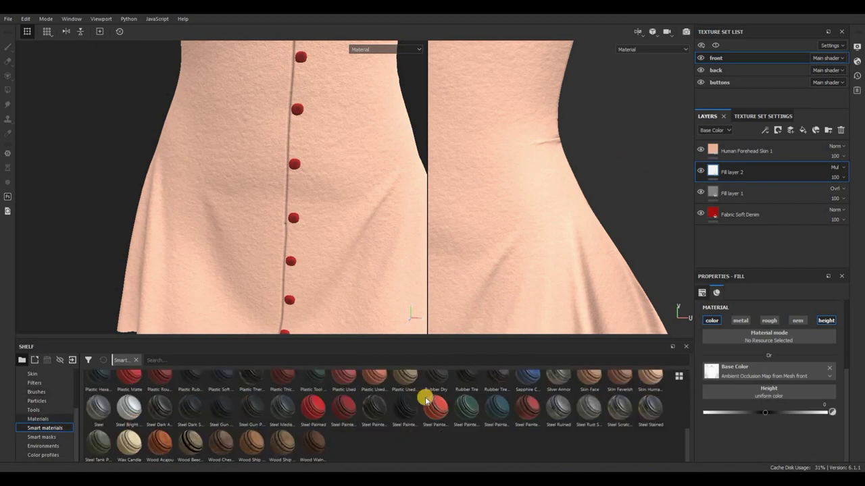
Step: Delete the Human Forehead Skin 1 layer
click(749, 150)
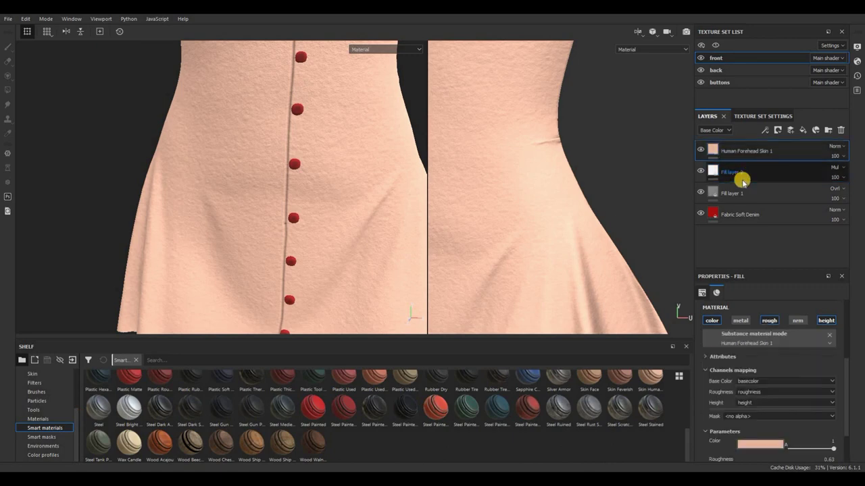
key(Delete)
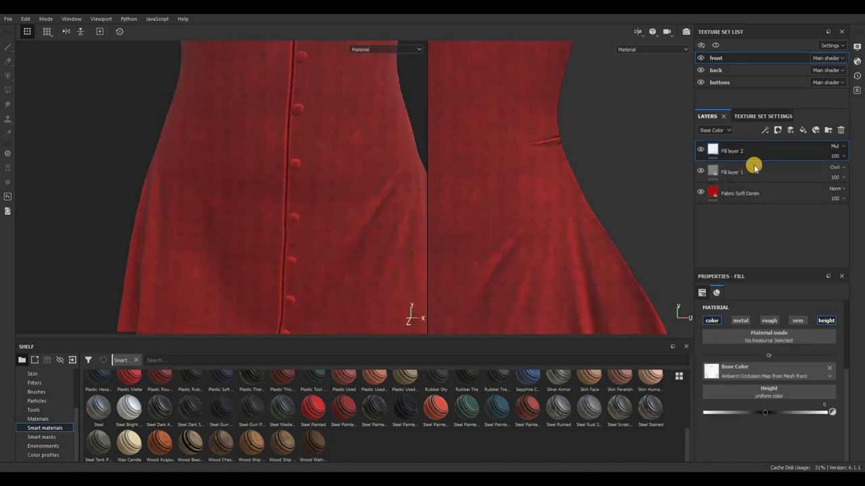
key(ctrl+a)
right_click(754, 167)
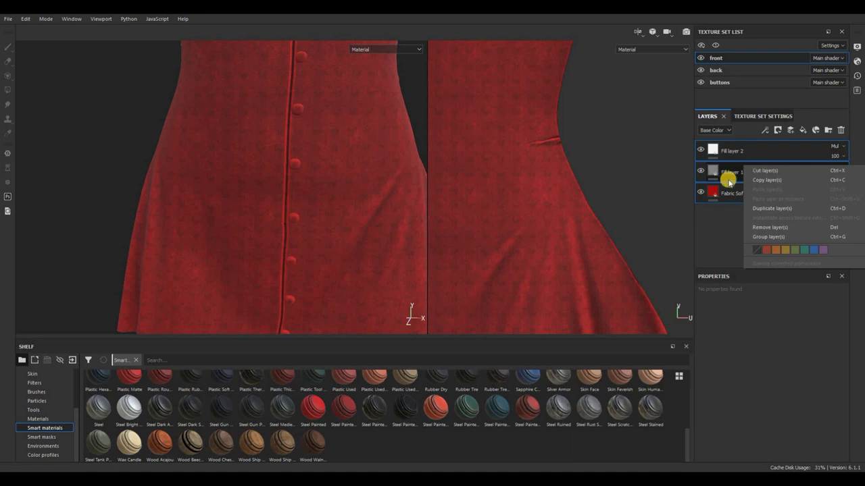
click(743, 193)
click(743, 146)
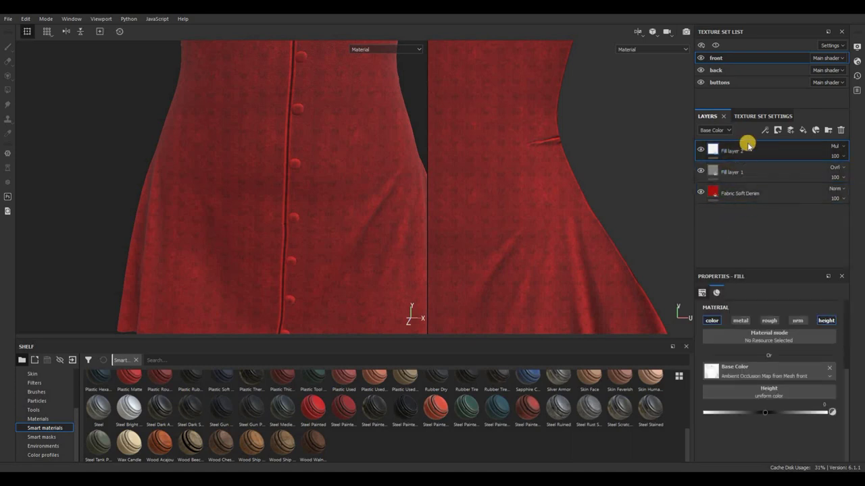
click(753, 200)
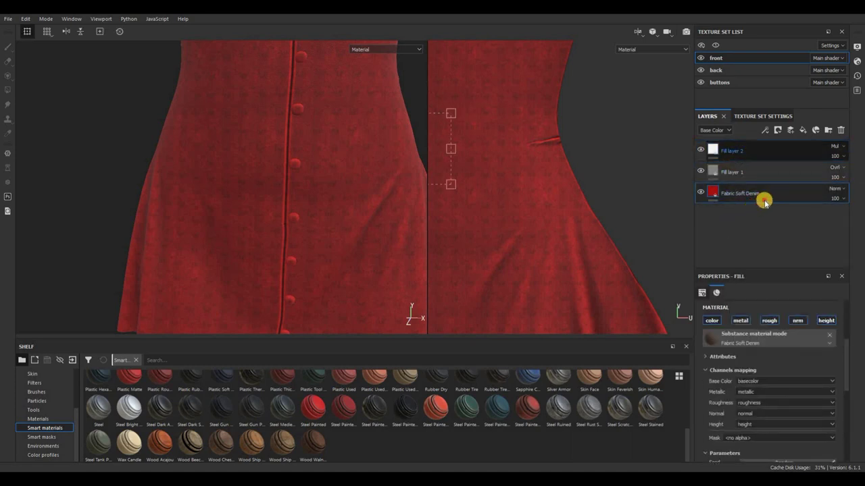
click(755, 157)
key(ctrl+a)
right_click(753, 158)
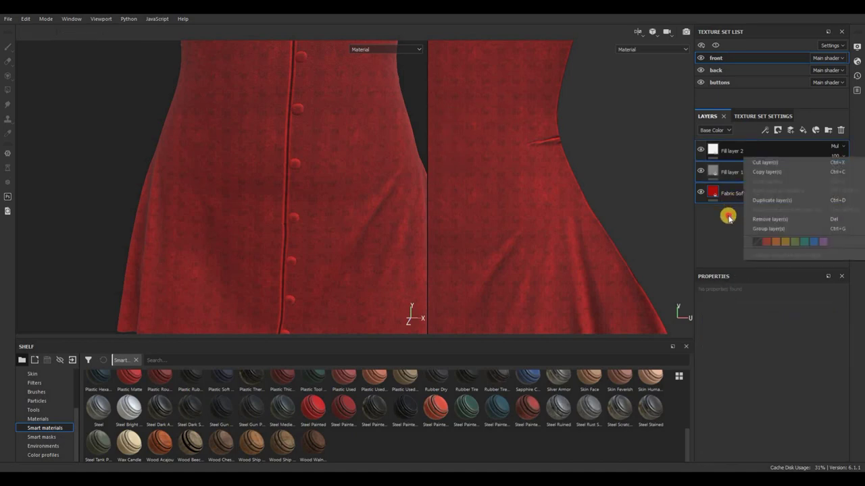
click(756, 196)
right_click(761, 200)
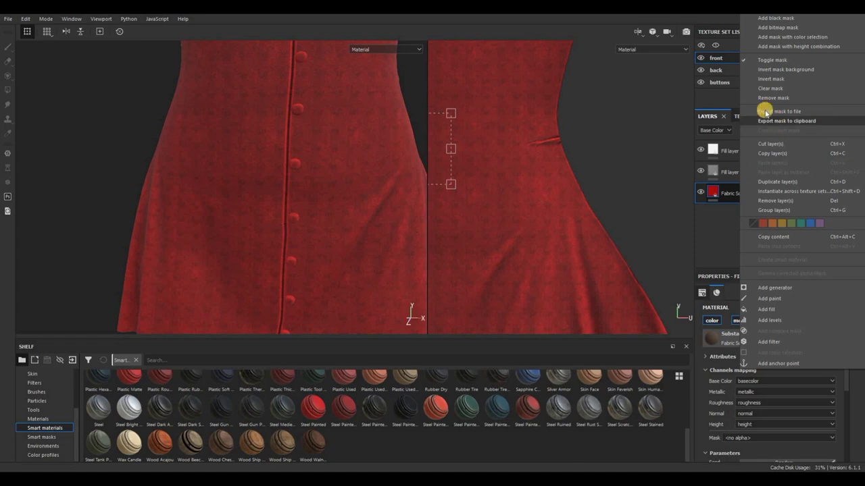
click(719, 58)
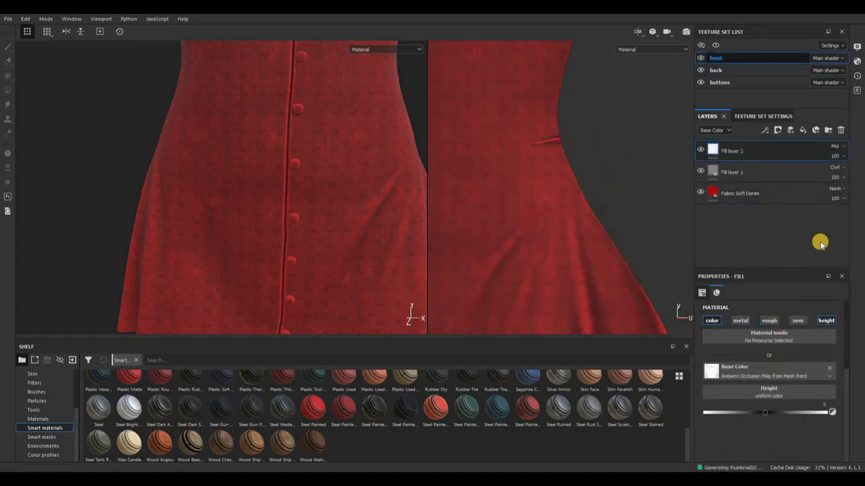
Step: Group Fill layer 2, Fill layer 1 and Fabric Soft Denim of the front texture set into one folder
click(781, 195)
shift+click(771, 157)
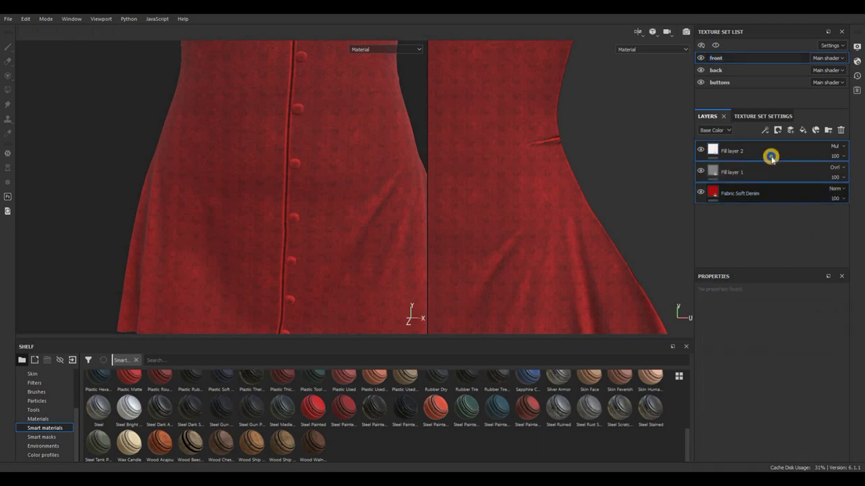
right_click(770, 156)
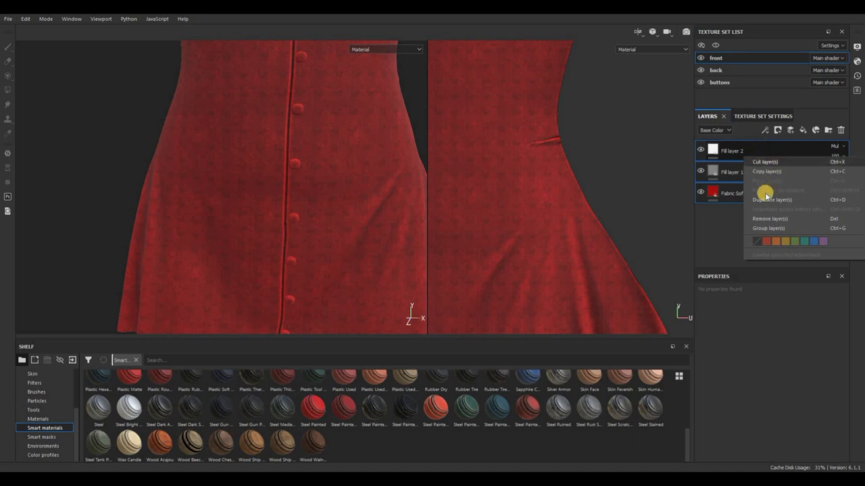
click(774, 229)
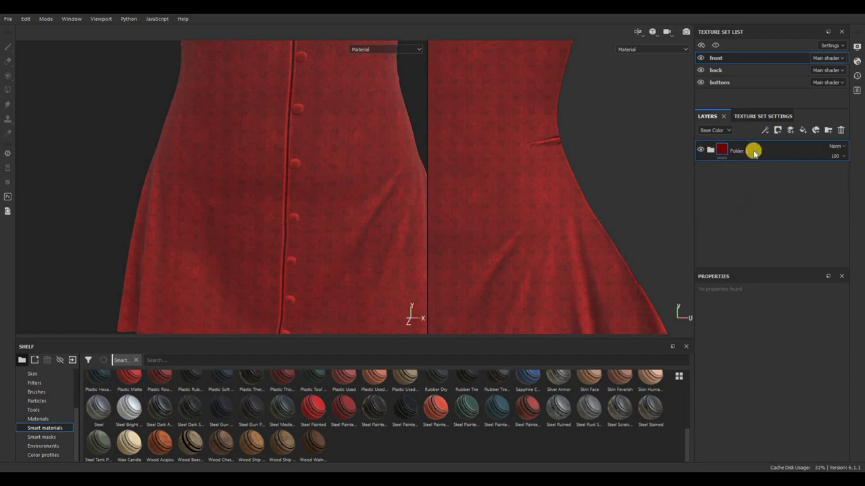
Step: Rename the layer folder to "material" and create a smart material from it
right_click(780, 159)
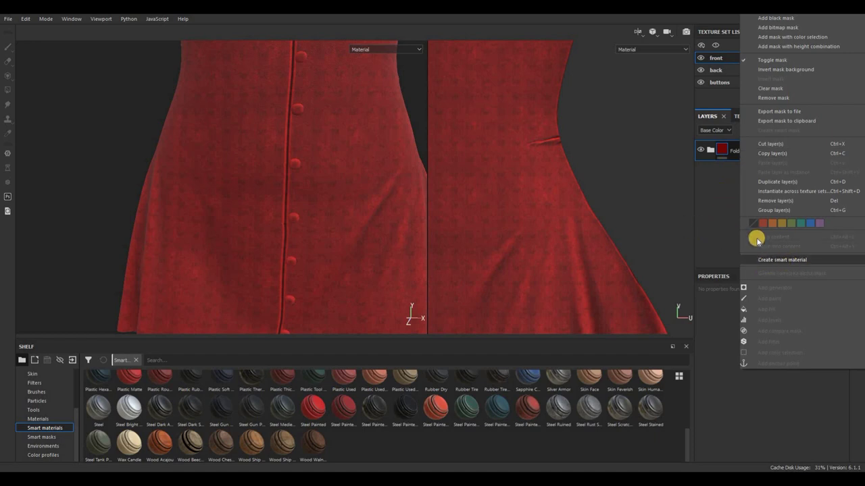
click(753, 153)
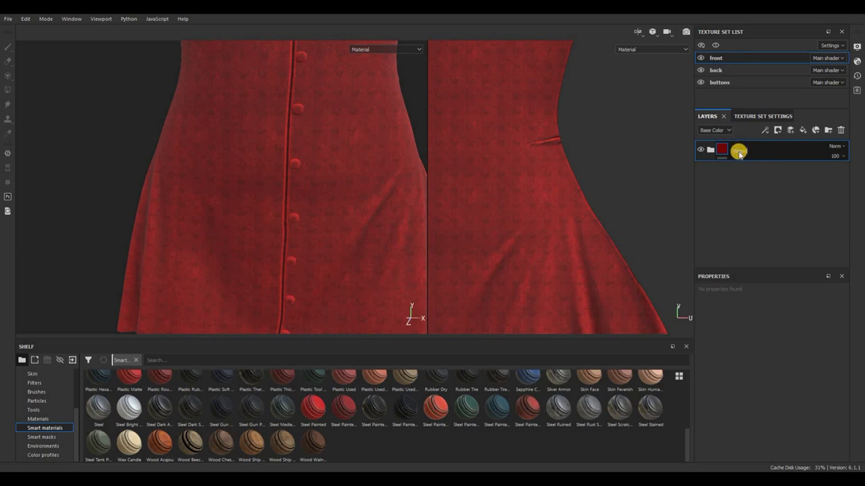
right_click(756, 185)
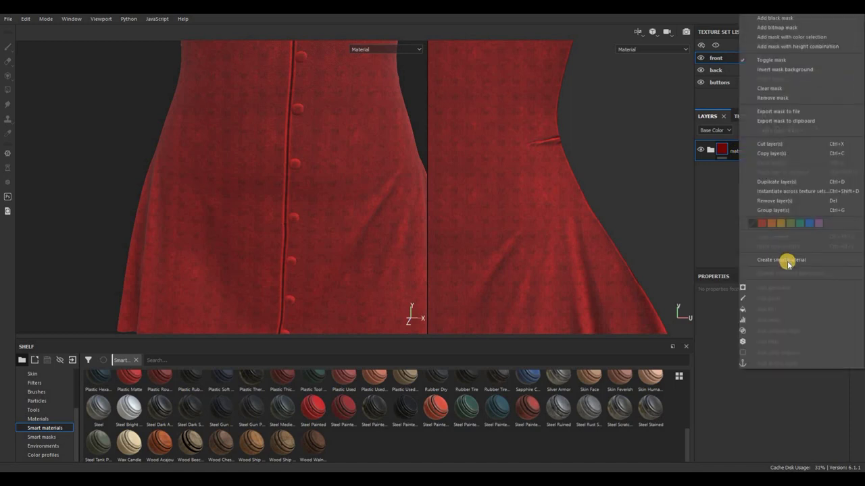
click(757, 259)
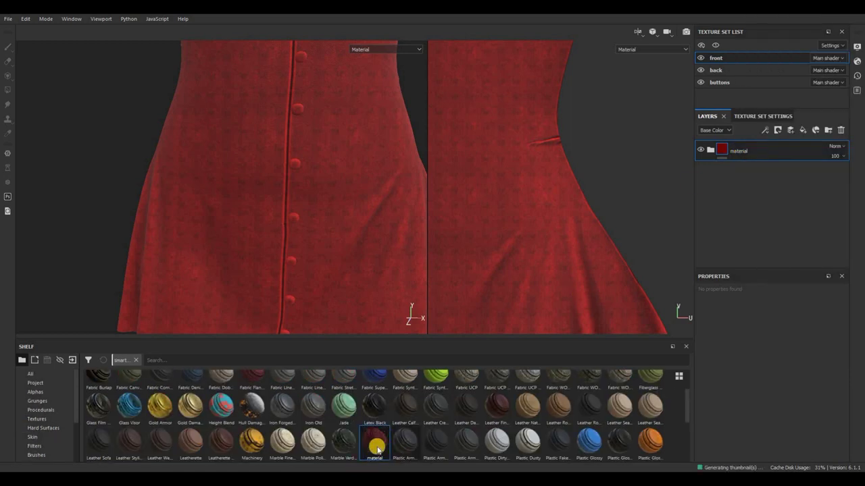
mouse_move(377, 449)
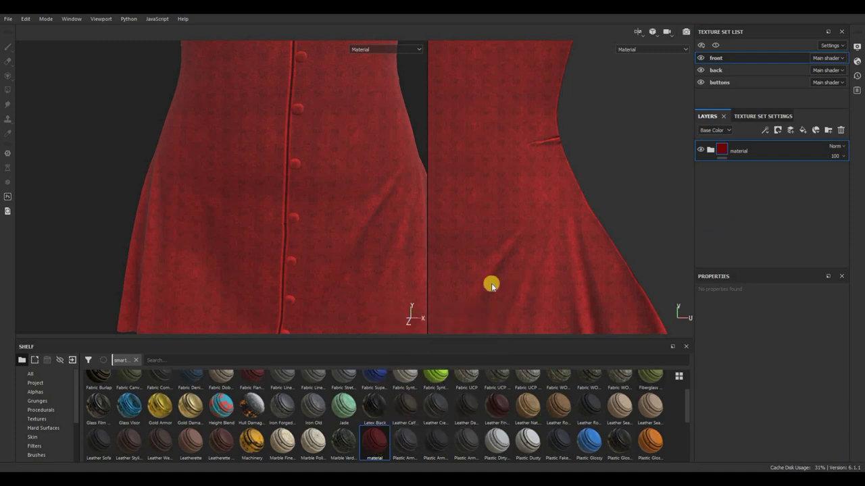
Step: Open the texture export settings, look through the available output templates, and close the settings without exporting
scroll(266, 238, down, 5)
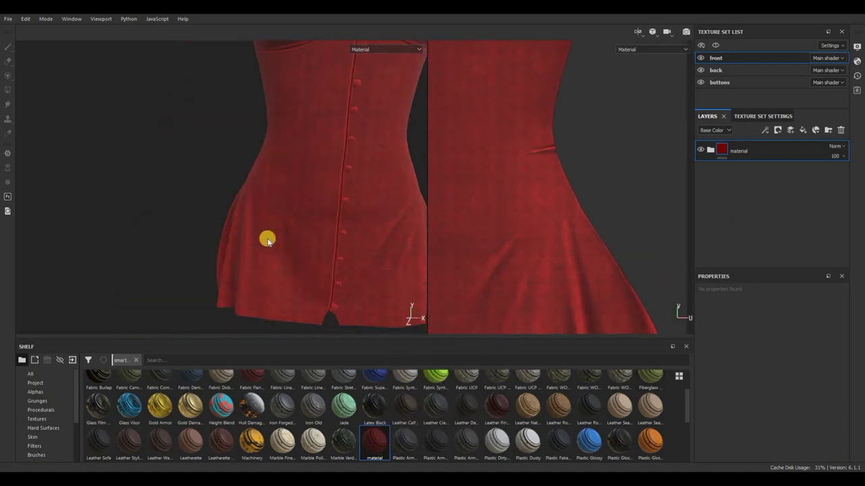
key(alt+f)
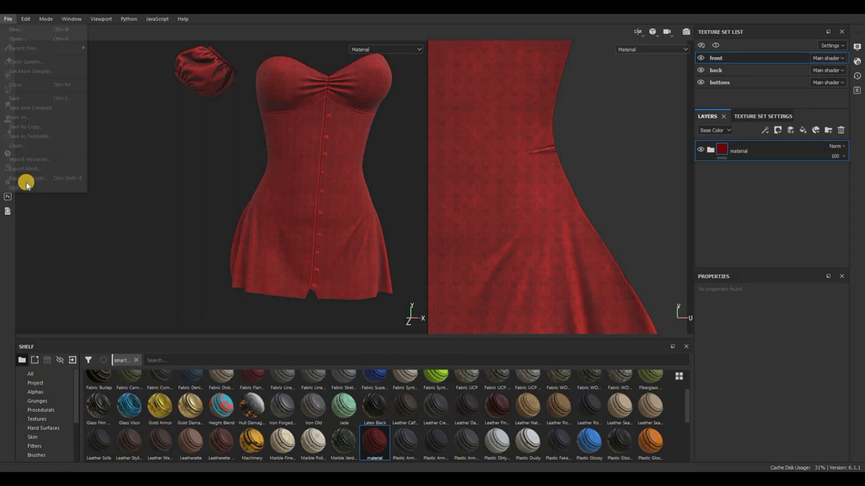
click(25, 179)
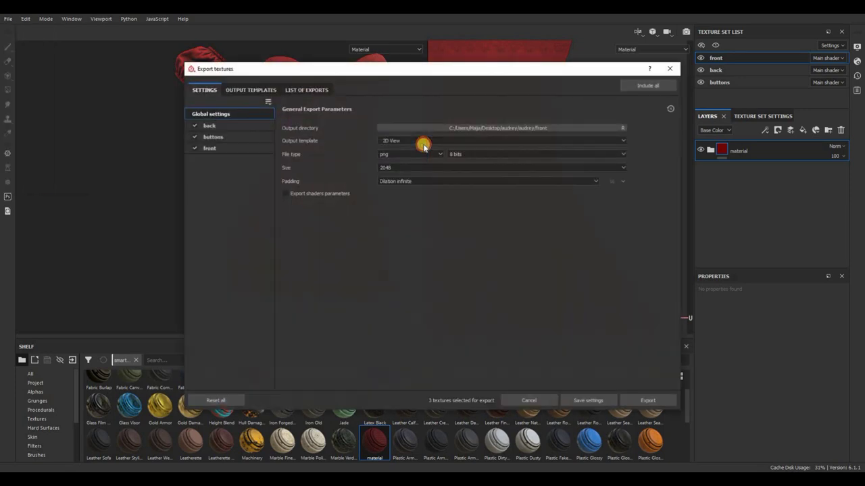
click(421, 142)
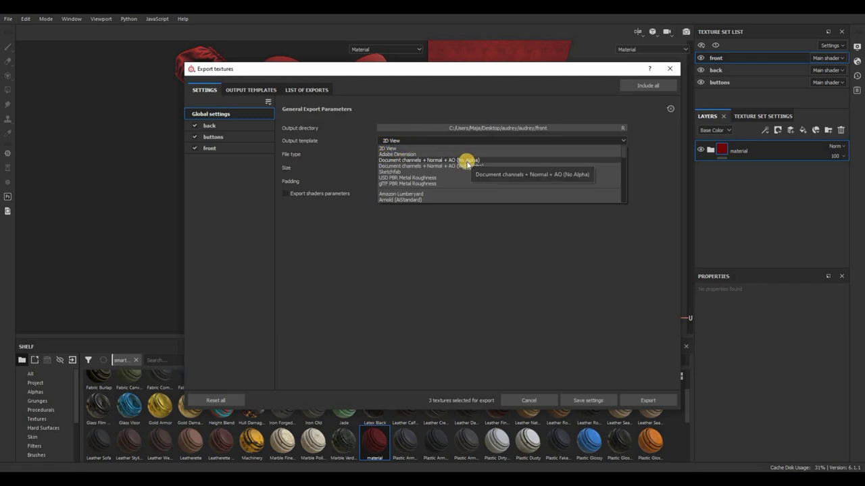
scroll(421, 165, down, 6)
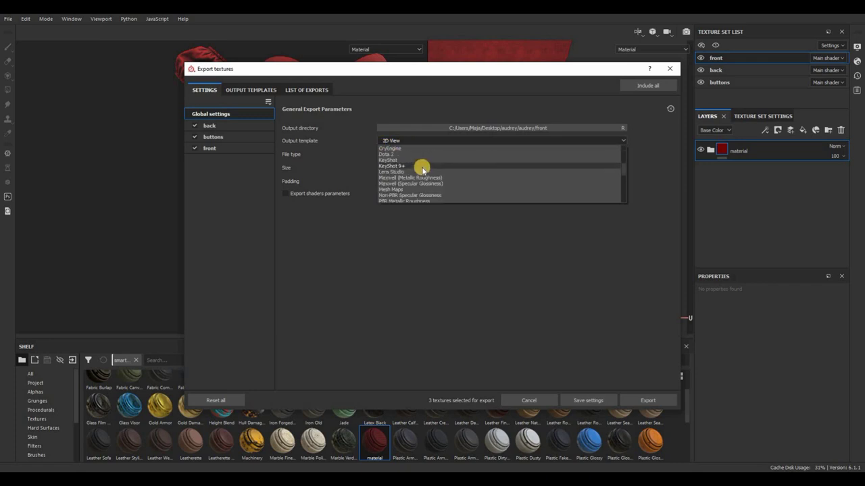
scroll(401, 167, down, 1)
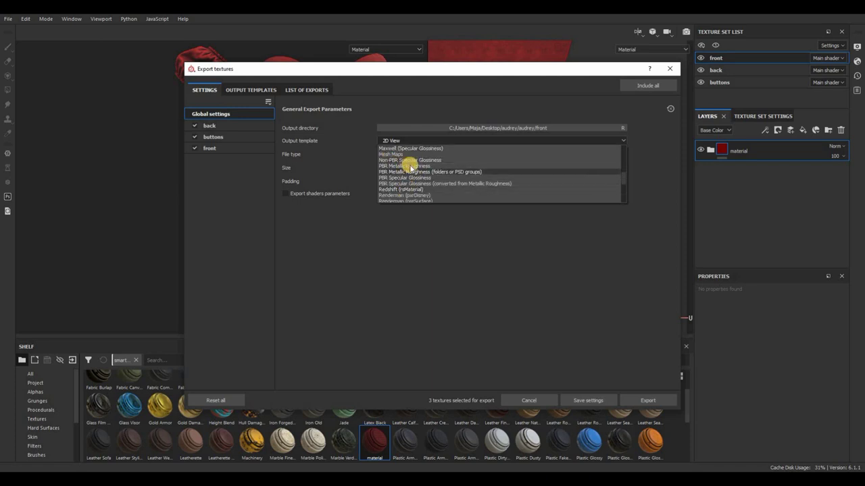
scroll(412, 172, down, 2)
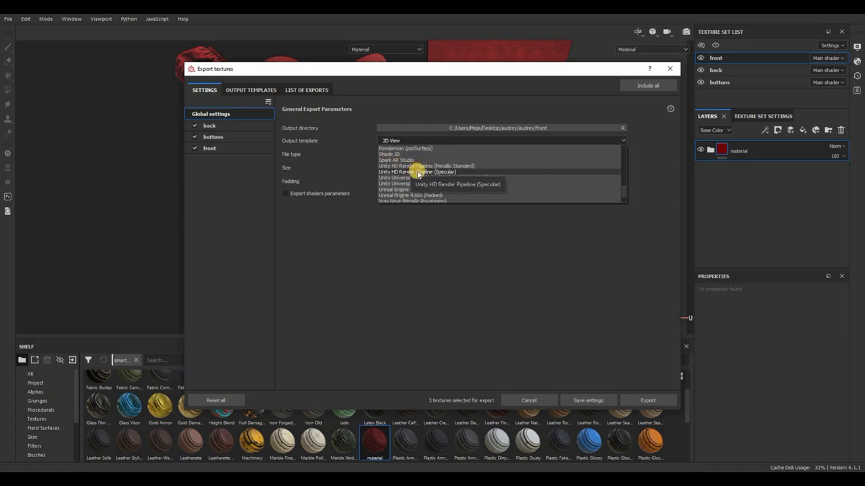
scroll(601, 151, up, 1)
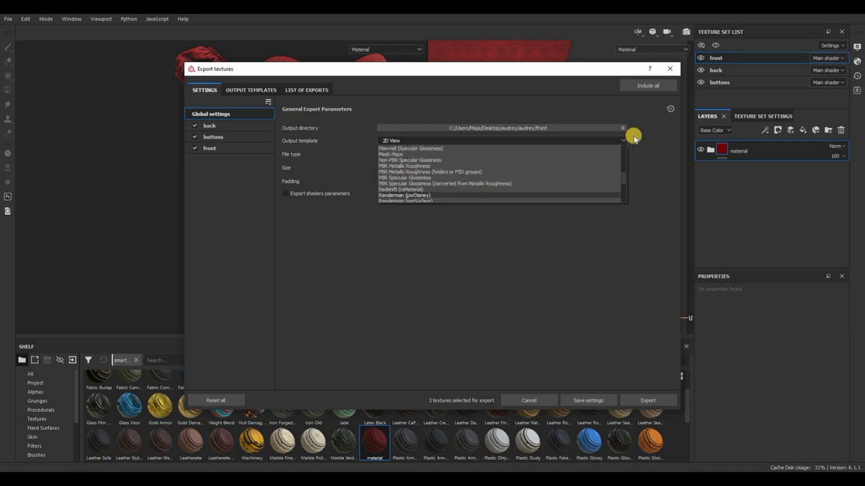
click(612, 109)
click(670, 68)
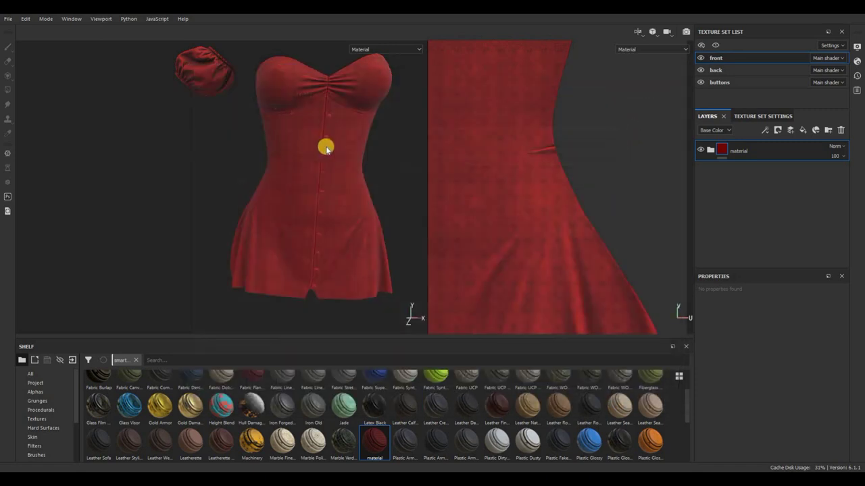
scroll(289, 240, down, 2)
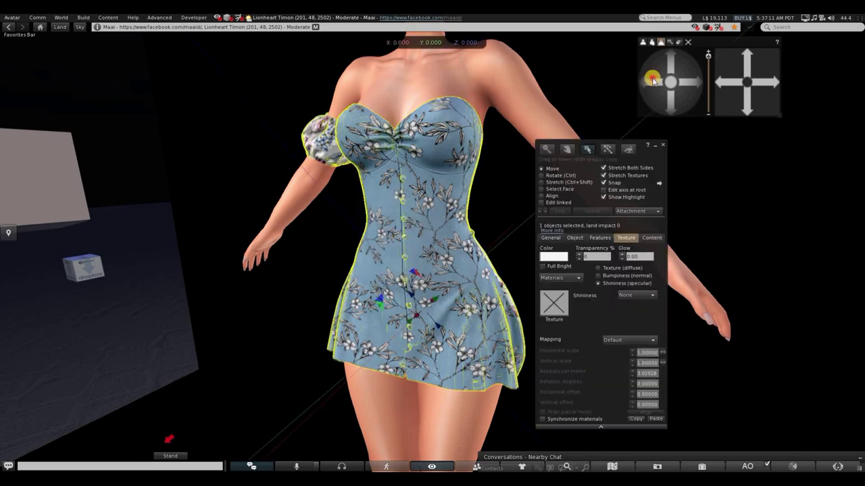
Step: Switch to Second Life and inspect the blue floral dress on the avatar from several angles, moving the build window aside
drag(686, 81, 685, 81)
alt+drag(488, 243, 408, 273)
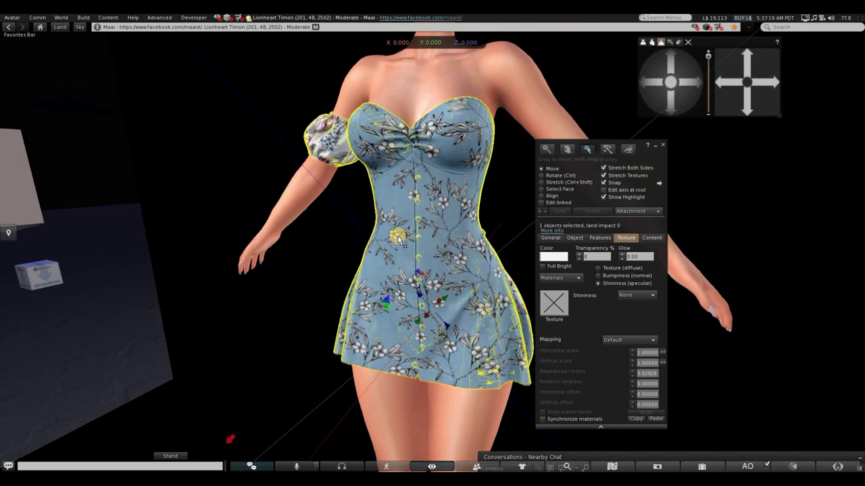
click(646, 82)
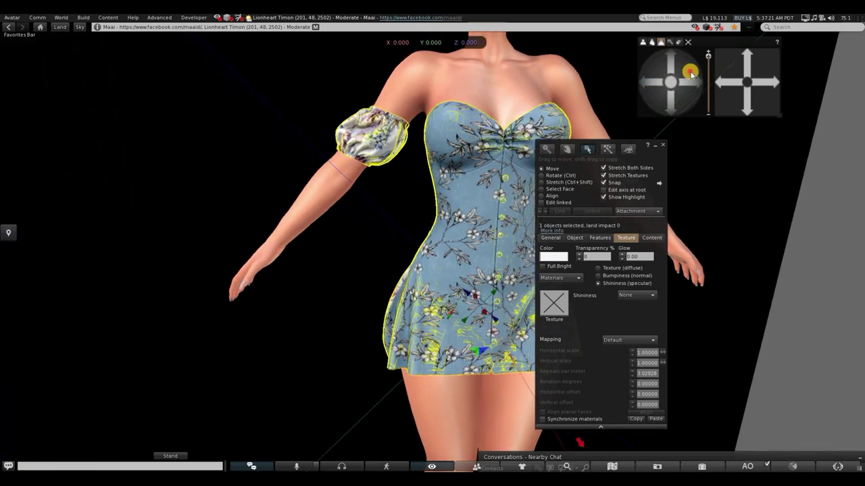
click(690, 73)
click(682, 83)
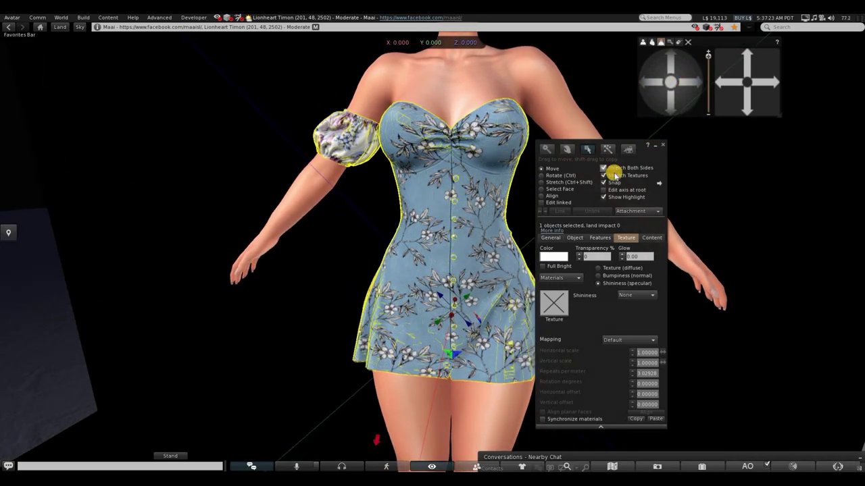
drag(645, 169, 689, 160)
click(648, 84)
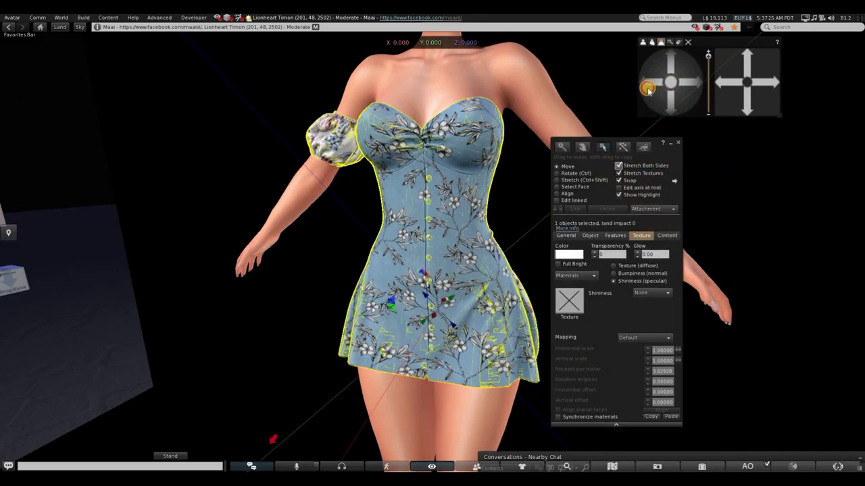
scroll(547, 169, up, 1)
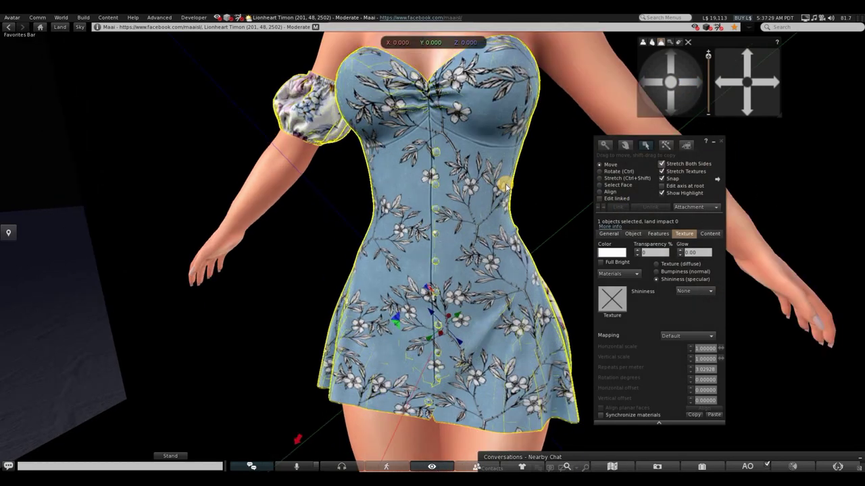
Step: Close the object editor and examine the unhighlighted dress on the avatar from different sides and distances
key(Escape)
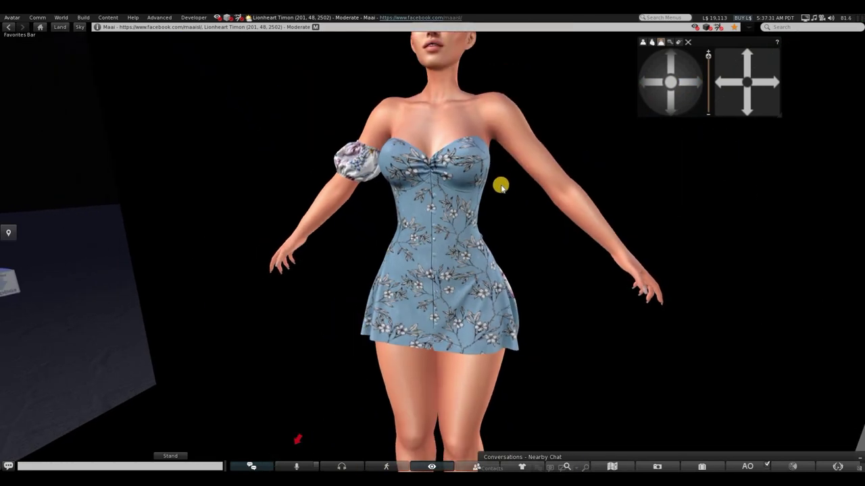
scroll(501, 186, up, 2)
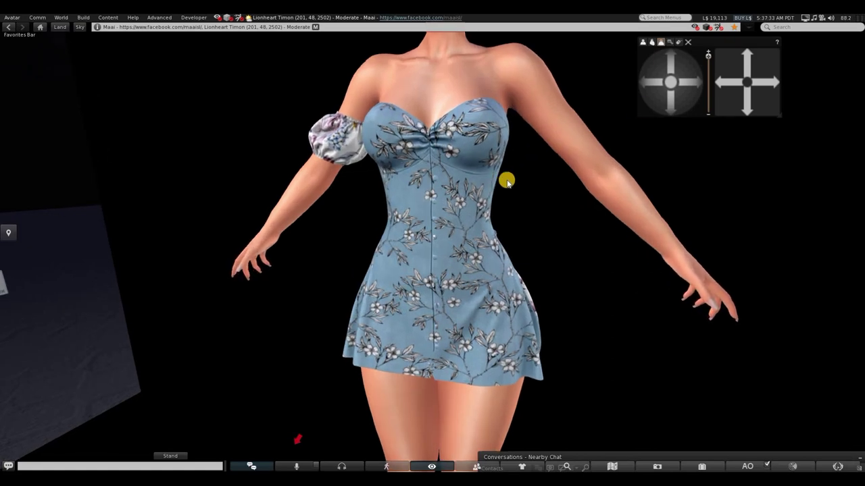
drag(649, 82, 679, 78)
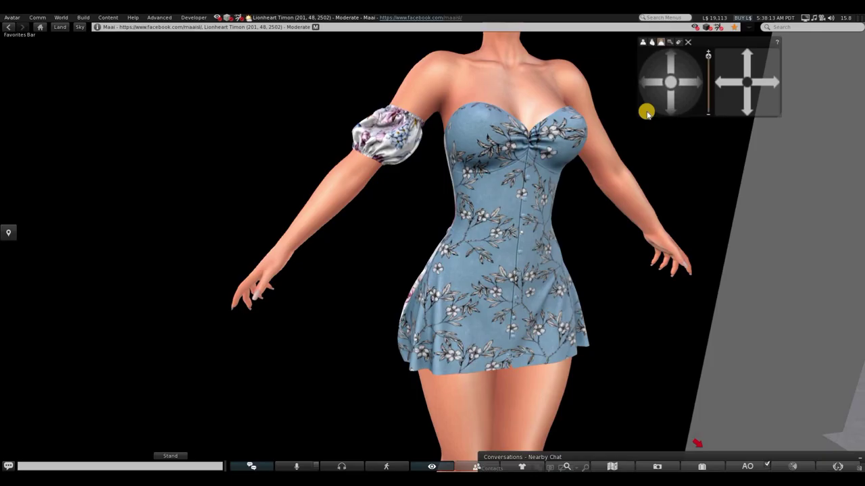
click(679, 82)
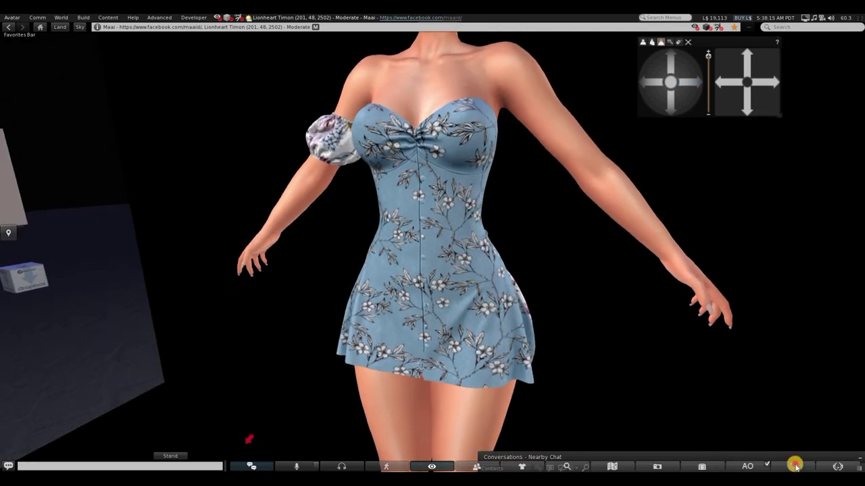
click(795, 466)
key(ctrl+shift+m)
scroll(664, 386, down, 2)
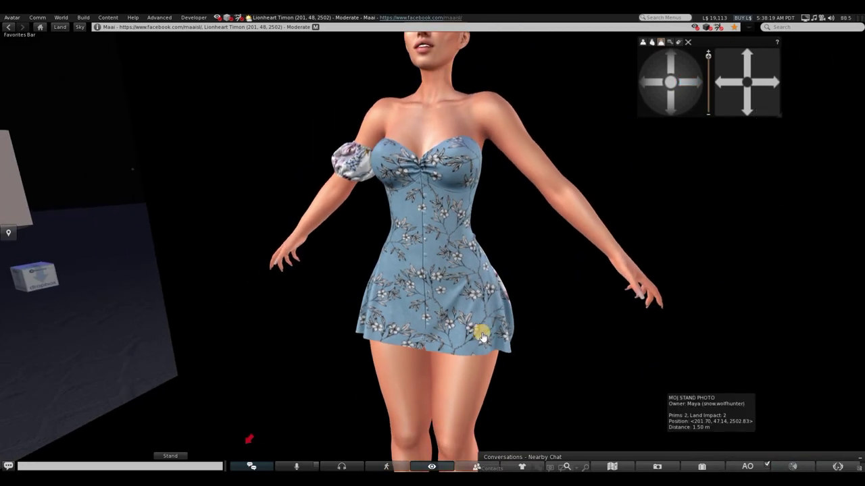
scroll(482, 336, down, 1)
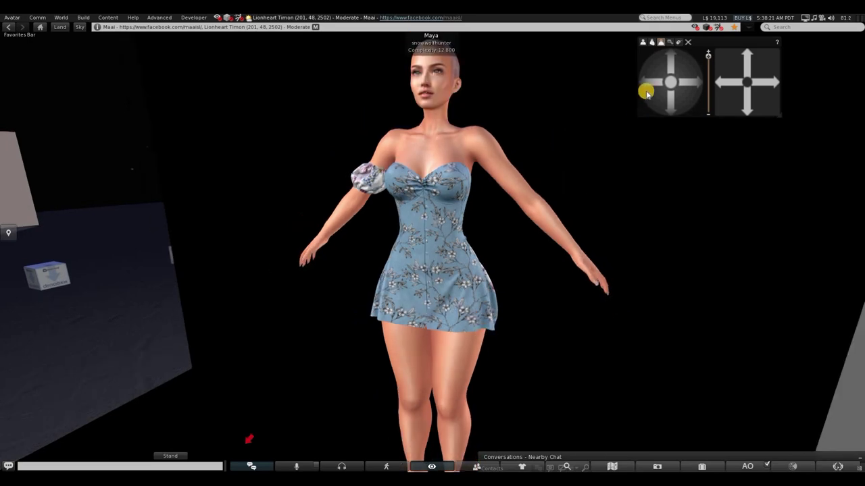
Step: View the blue floral dress on the avatar from the front, comparing its appearance up close and at full-body distance
click(685, 81)
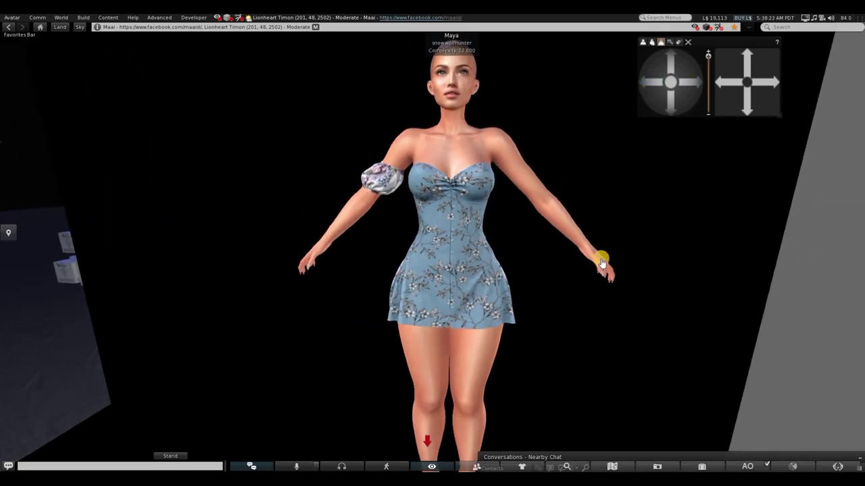
scroll(235, 195, up, 1)
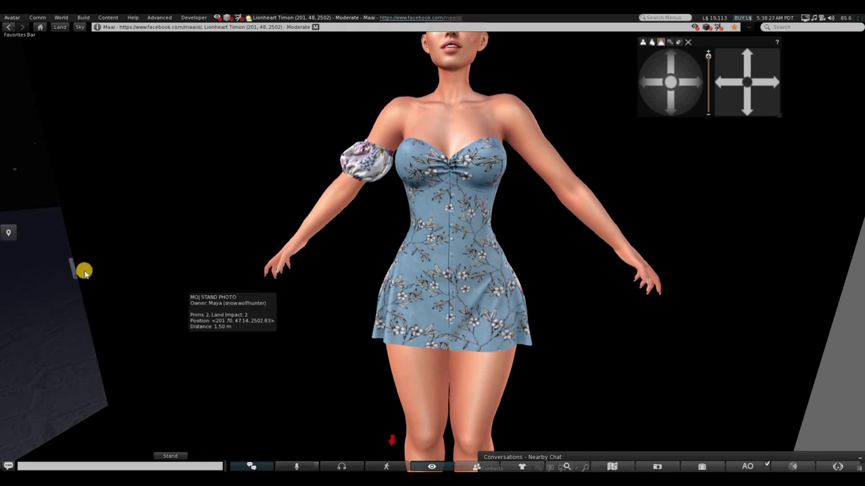
scroll(163, 293, down, 3)
scroll(165, 293, up, 3)
scroll(163, 292, down, 2)
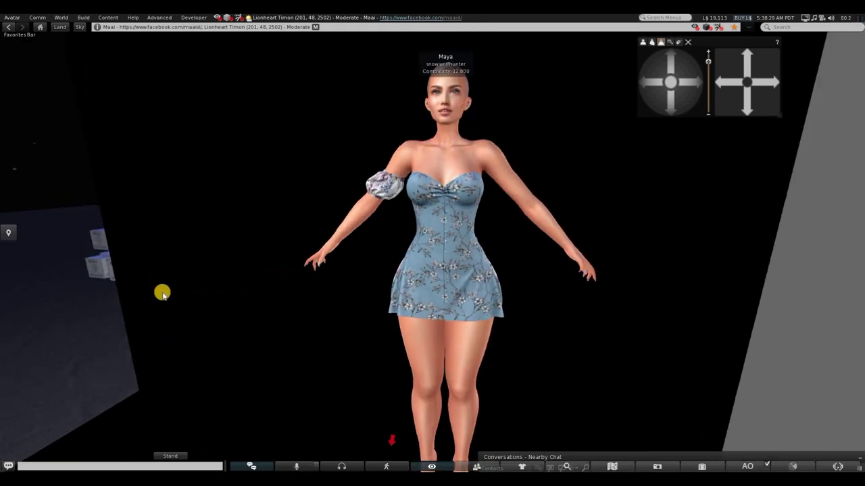
scroll(162, 293, up, 2)
scroll(162, 299, down, 3)
scroll(161, 300, up, 3)
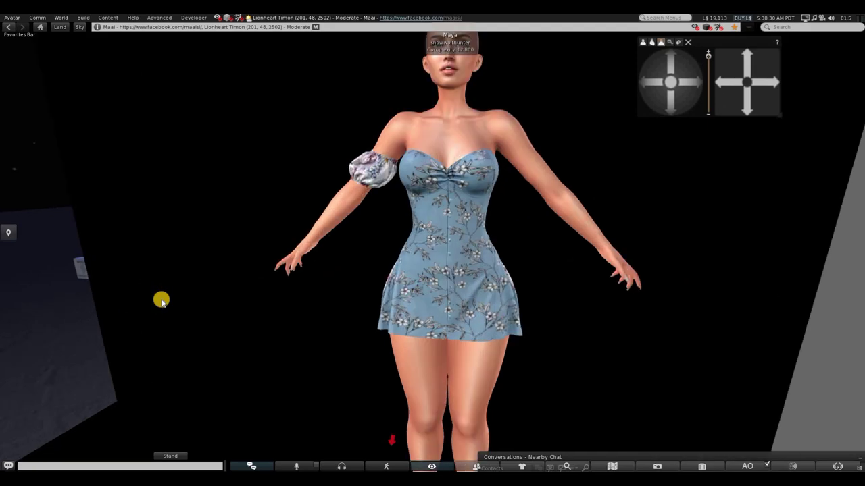
scroll(161, 301, down, 3)
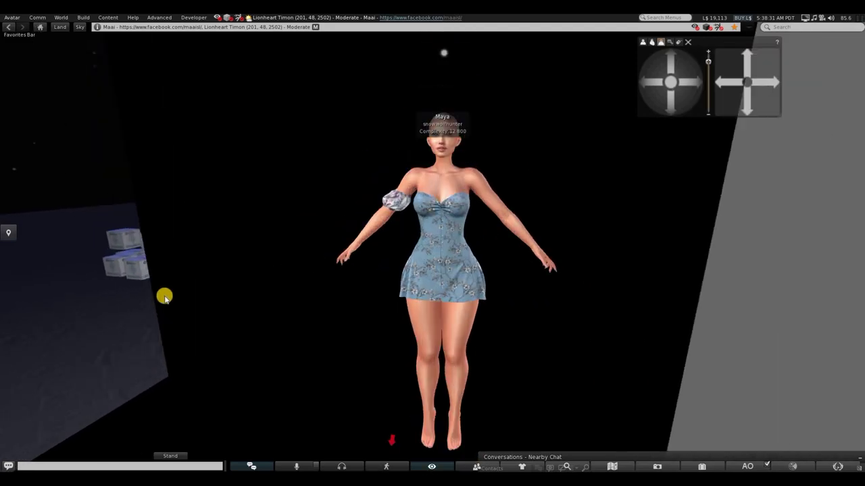
scroll(167, 295, down, 2)
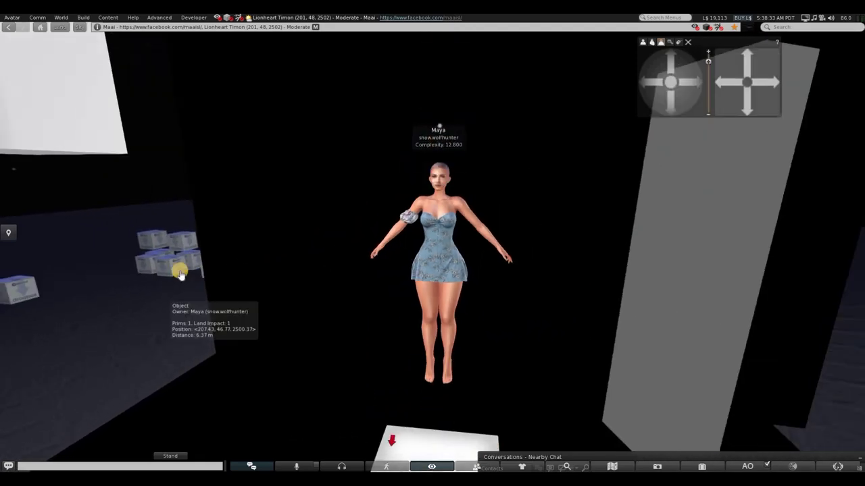